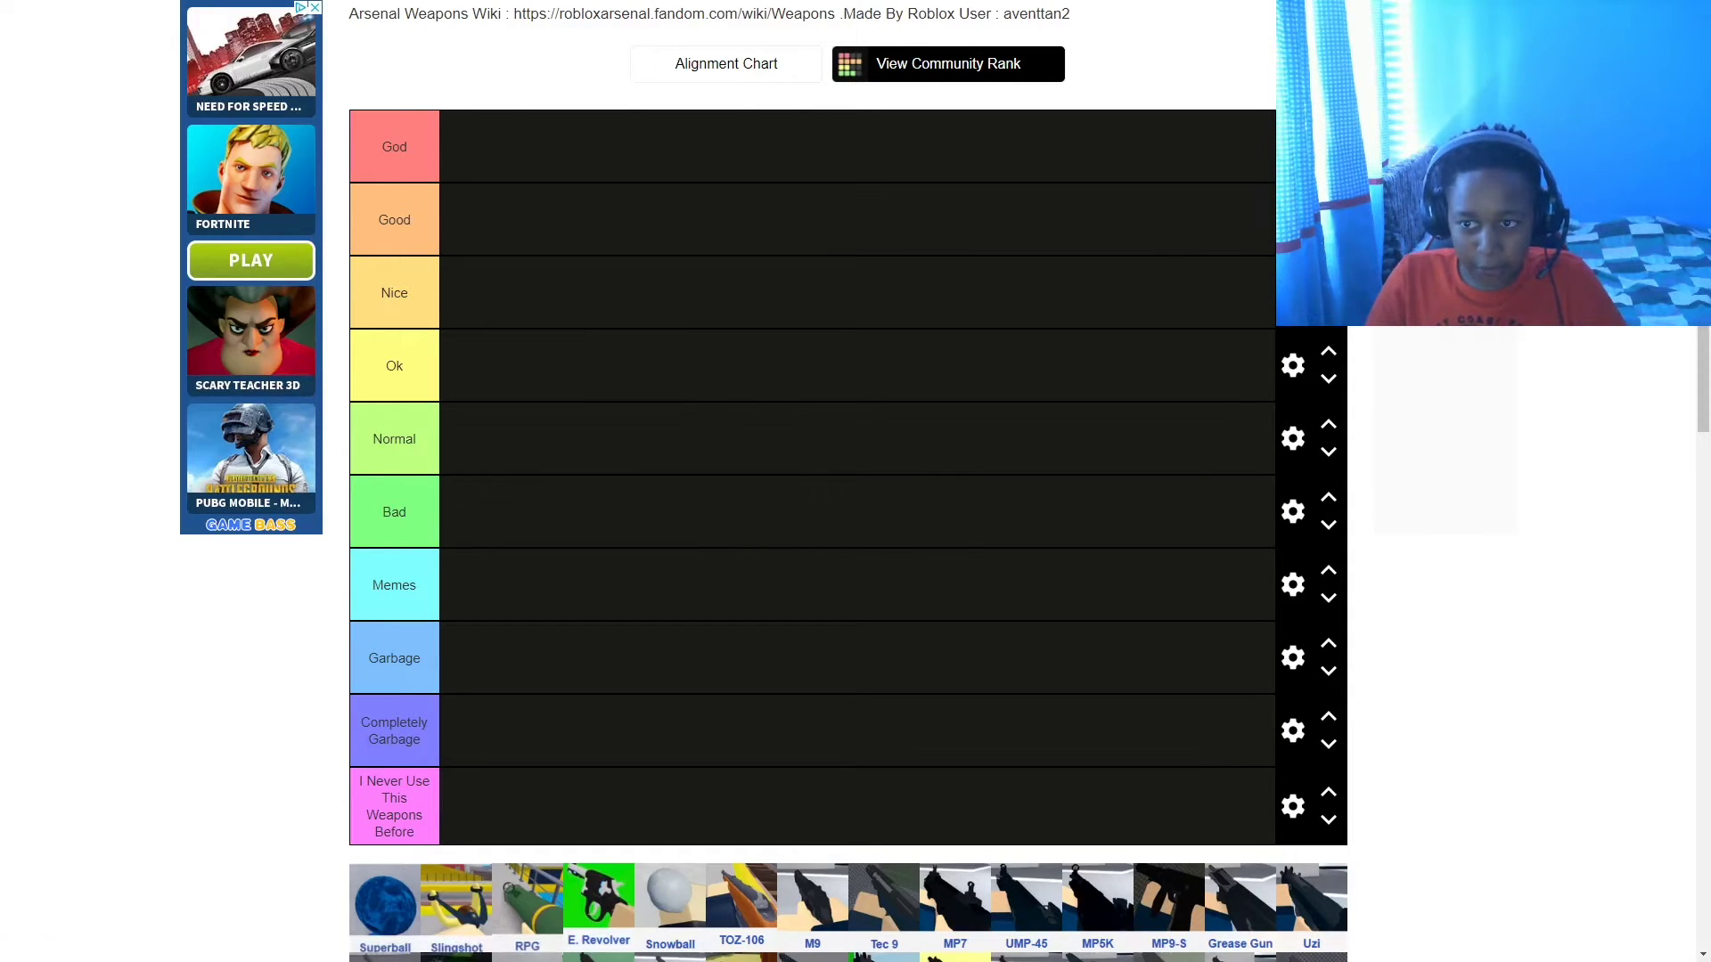
- Rename the God tier to BEST in its row settings and close the sidebar ad
left_click(1293, 146)
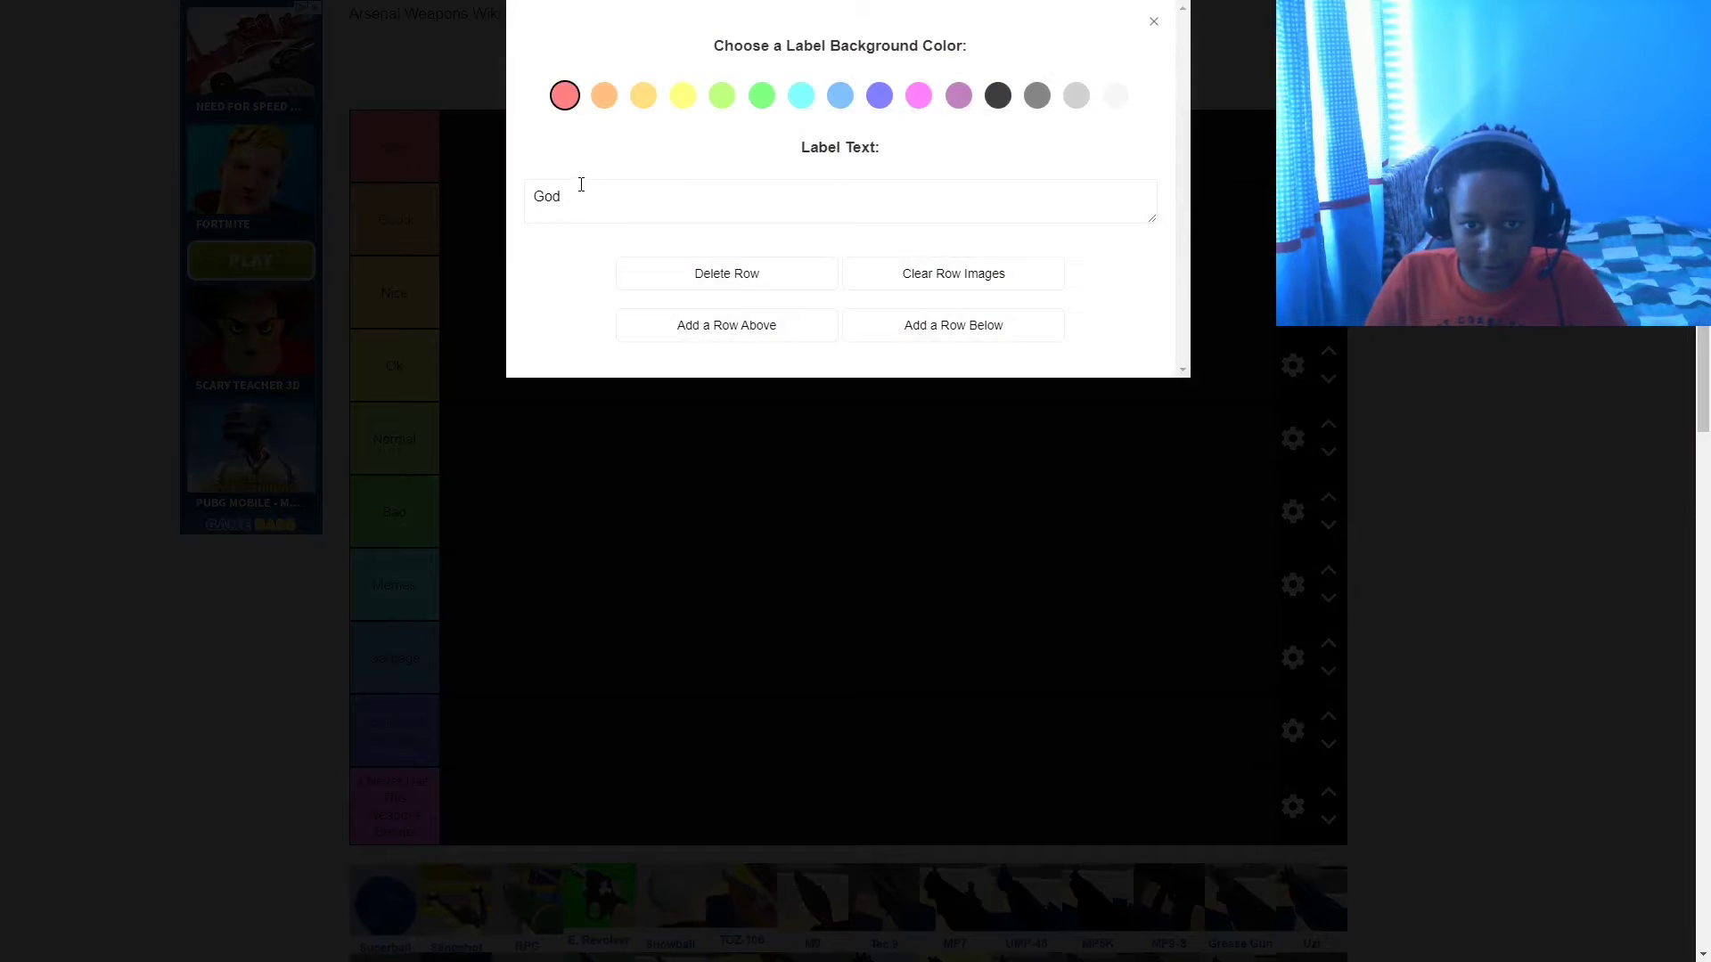
double_click(581, 184)
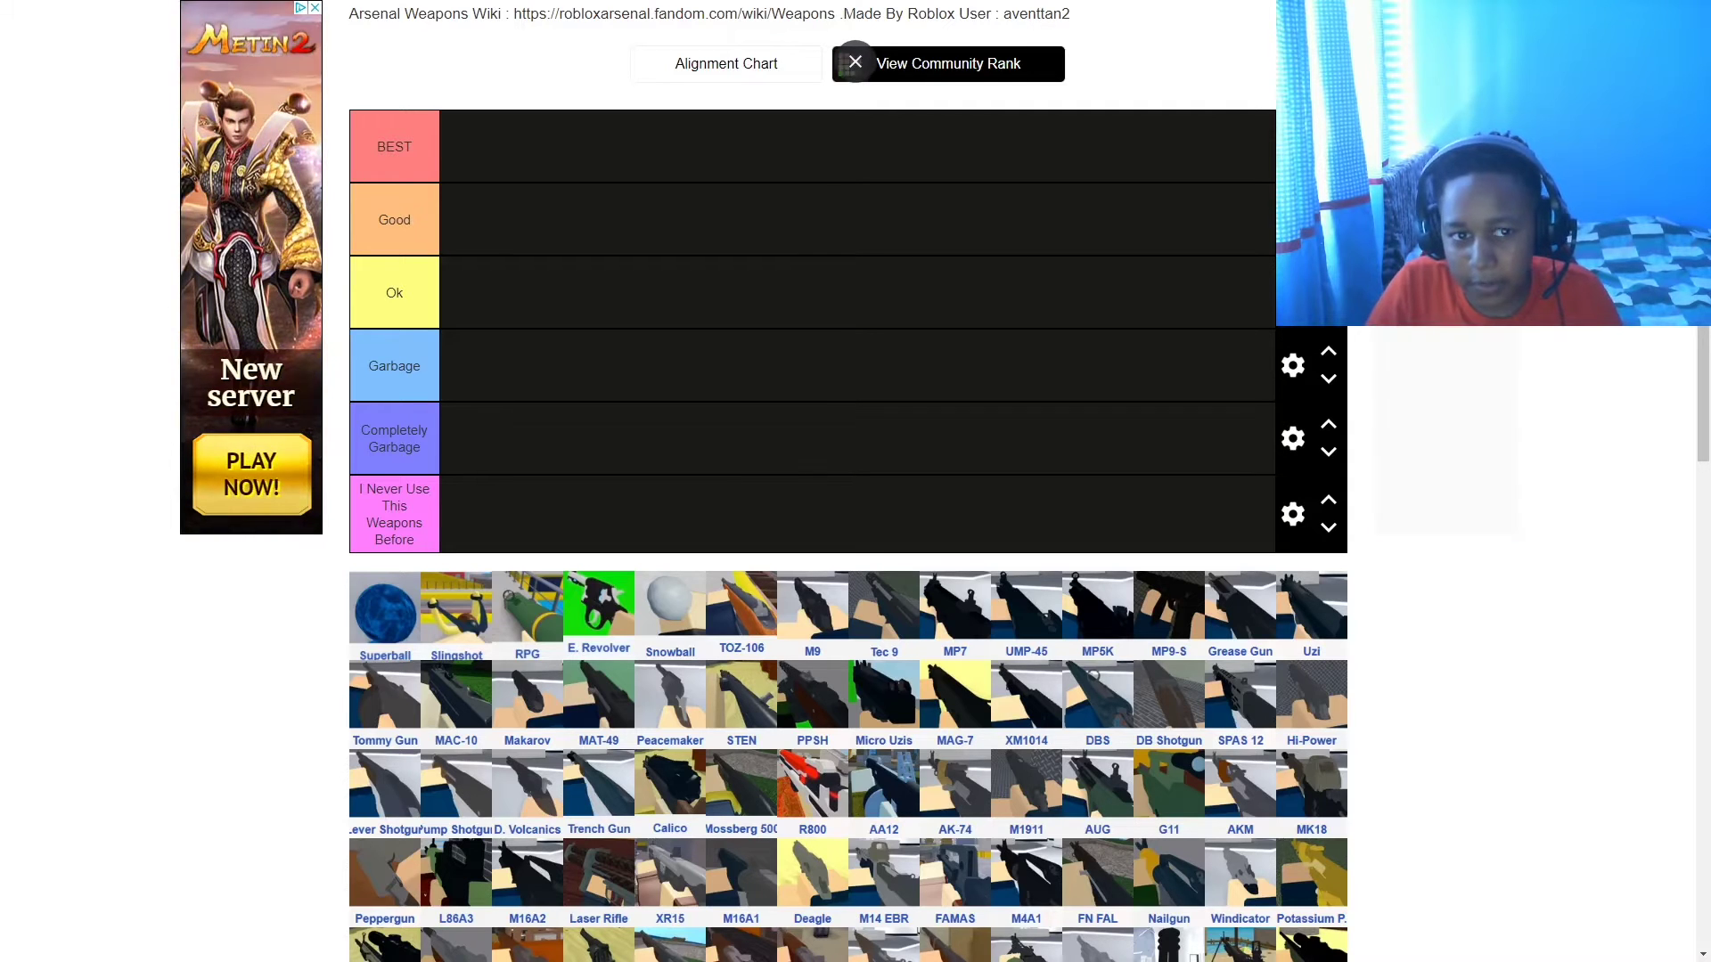
left_click(314, 8)
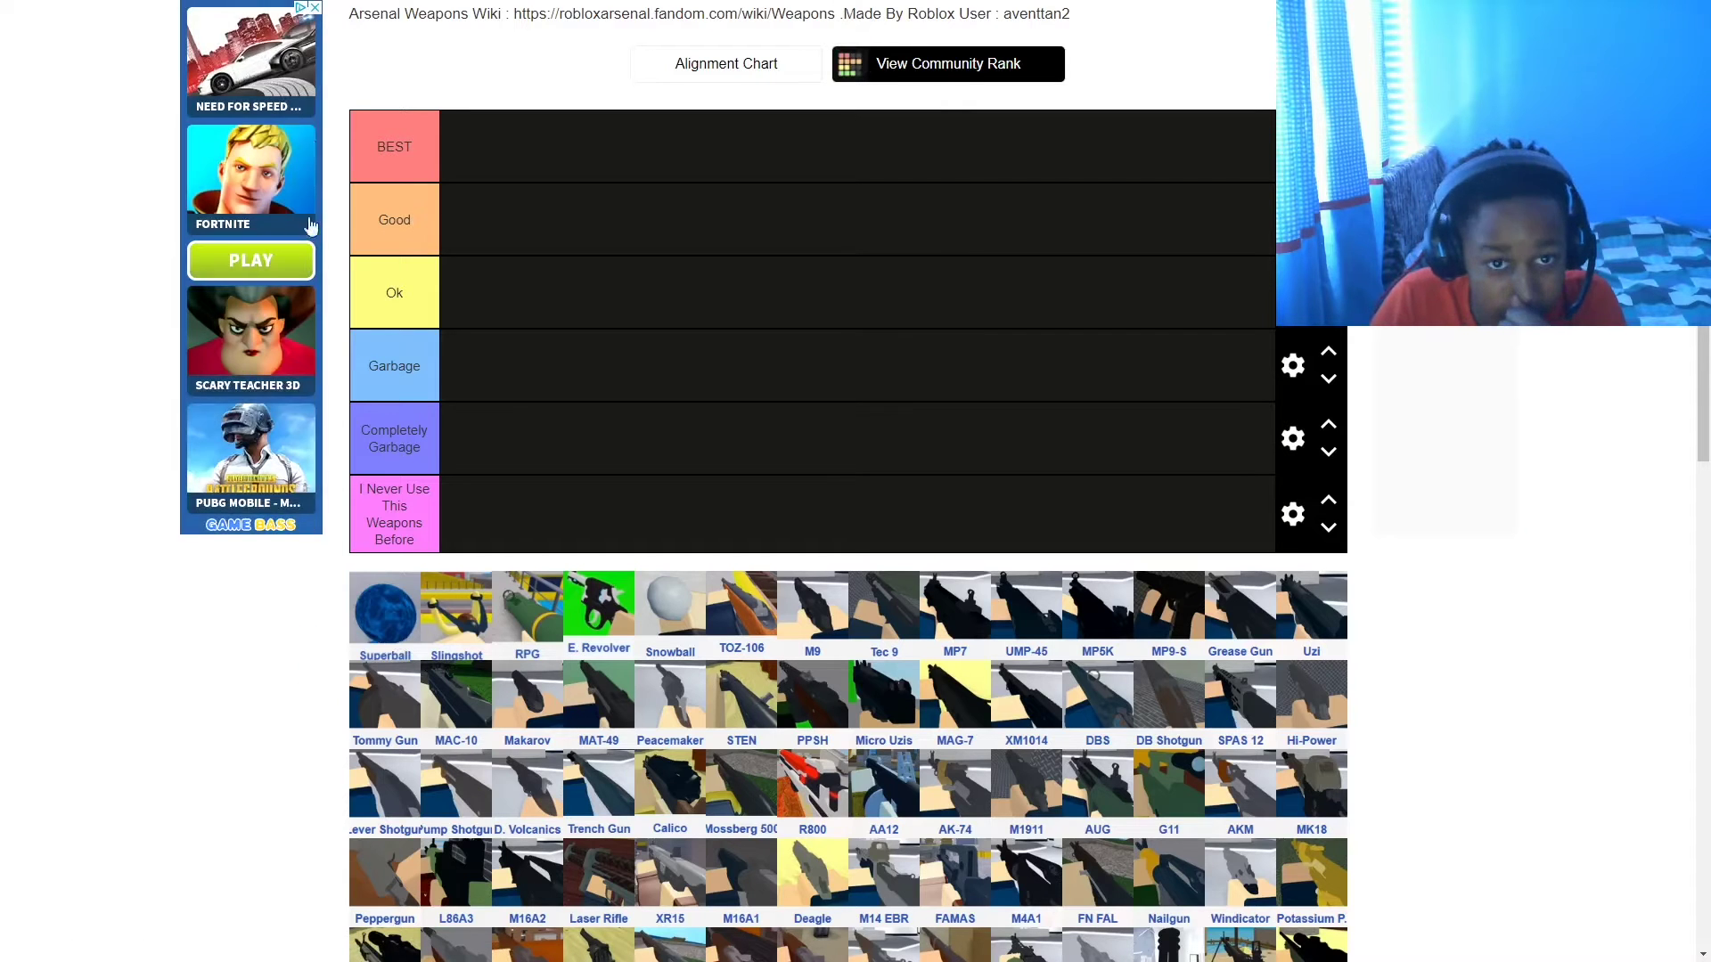
- Place Superball in Garbage, Slingshot in Ok and RPG in Good
left_click(315, 8)
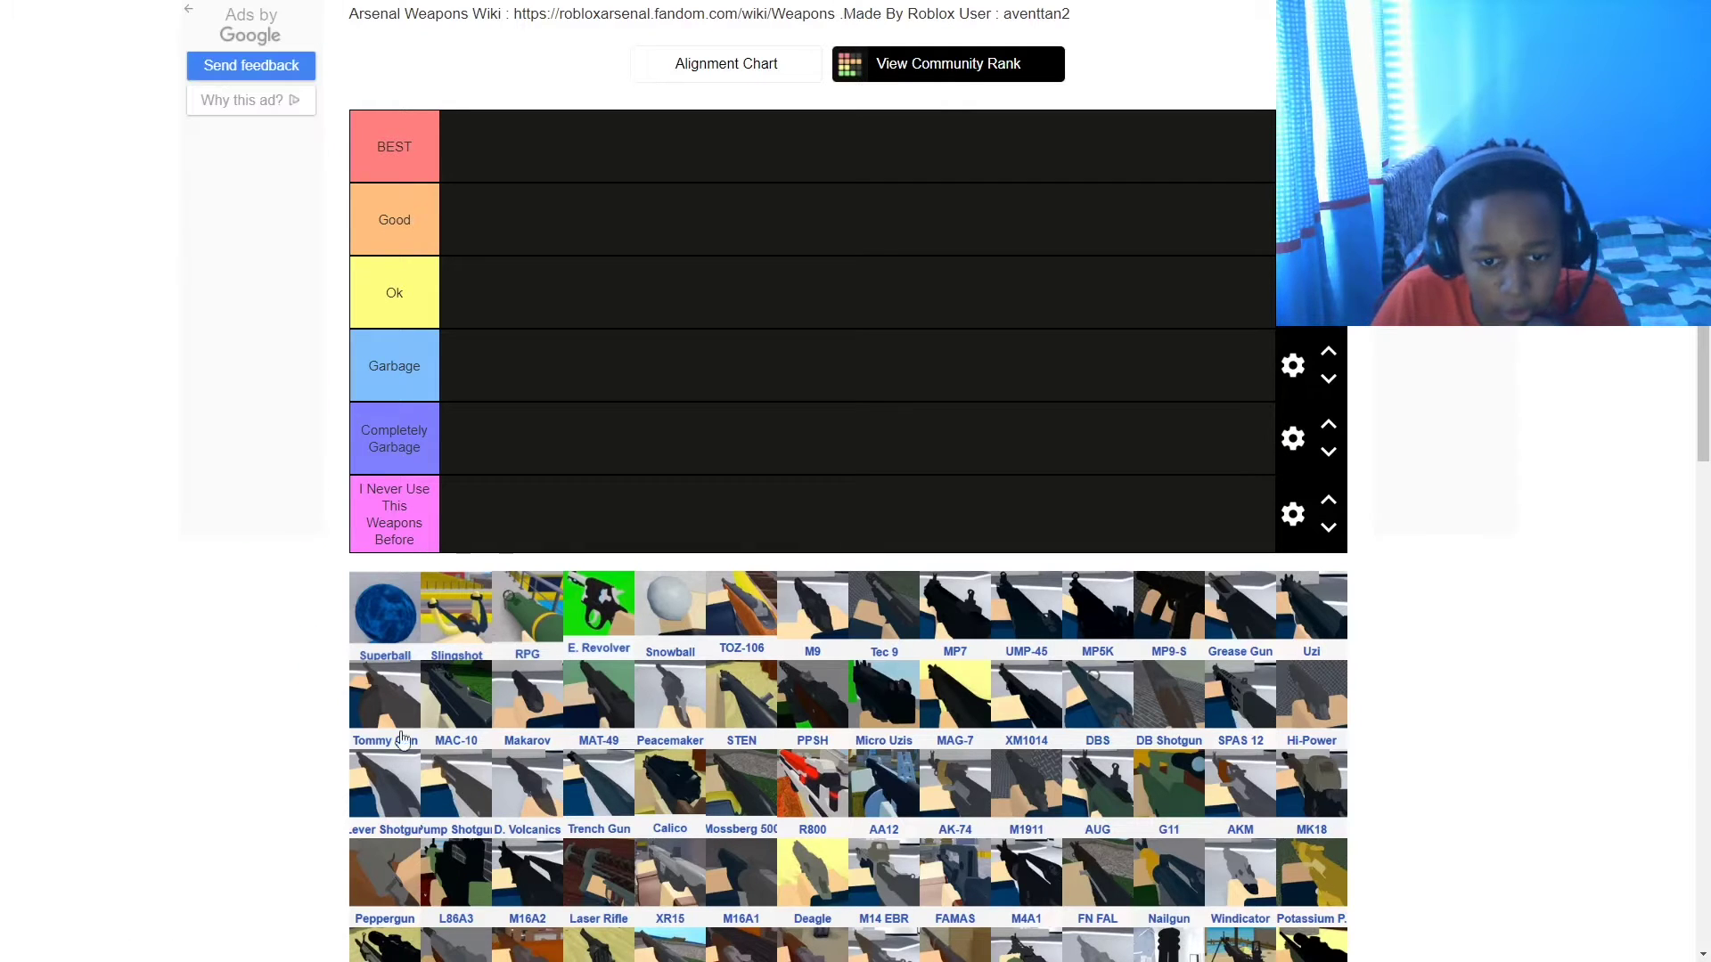
left_click_drag(381, 624, 479, 408)
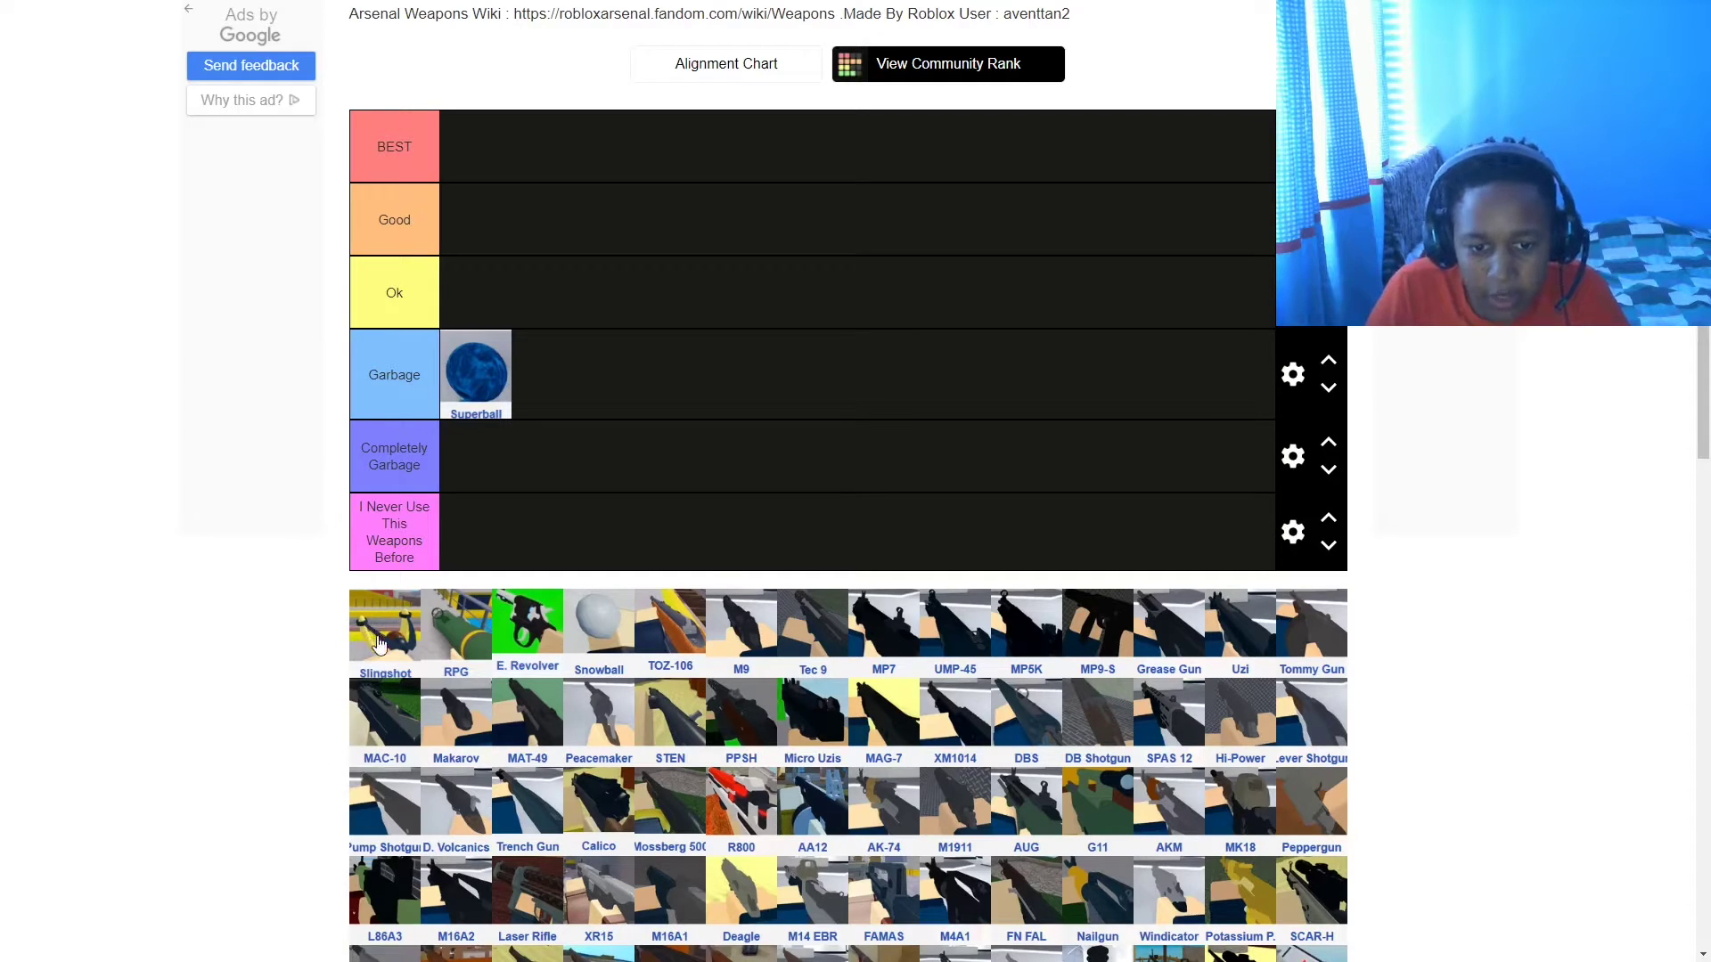
left_click_drag(382, 641, 525, 392)
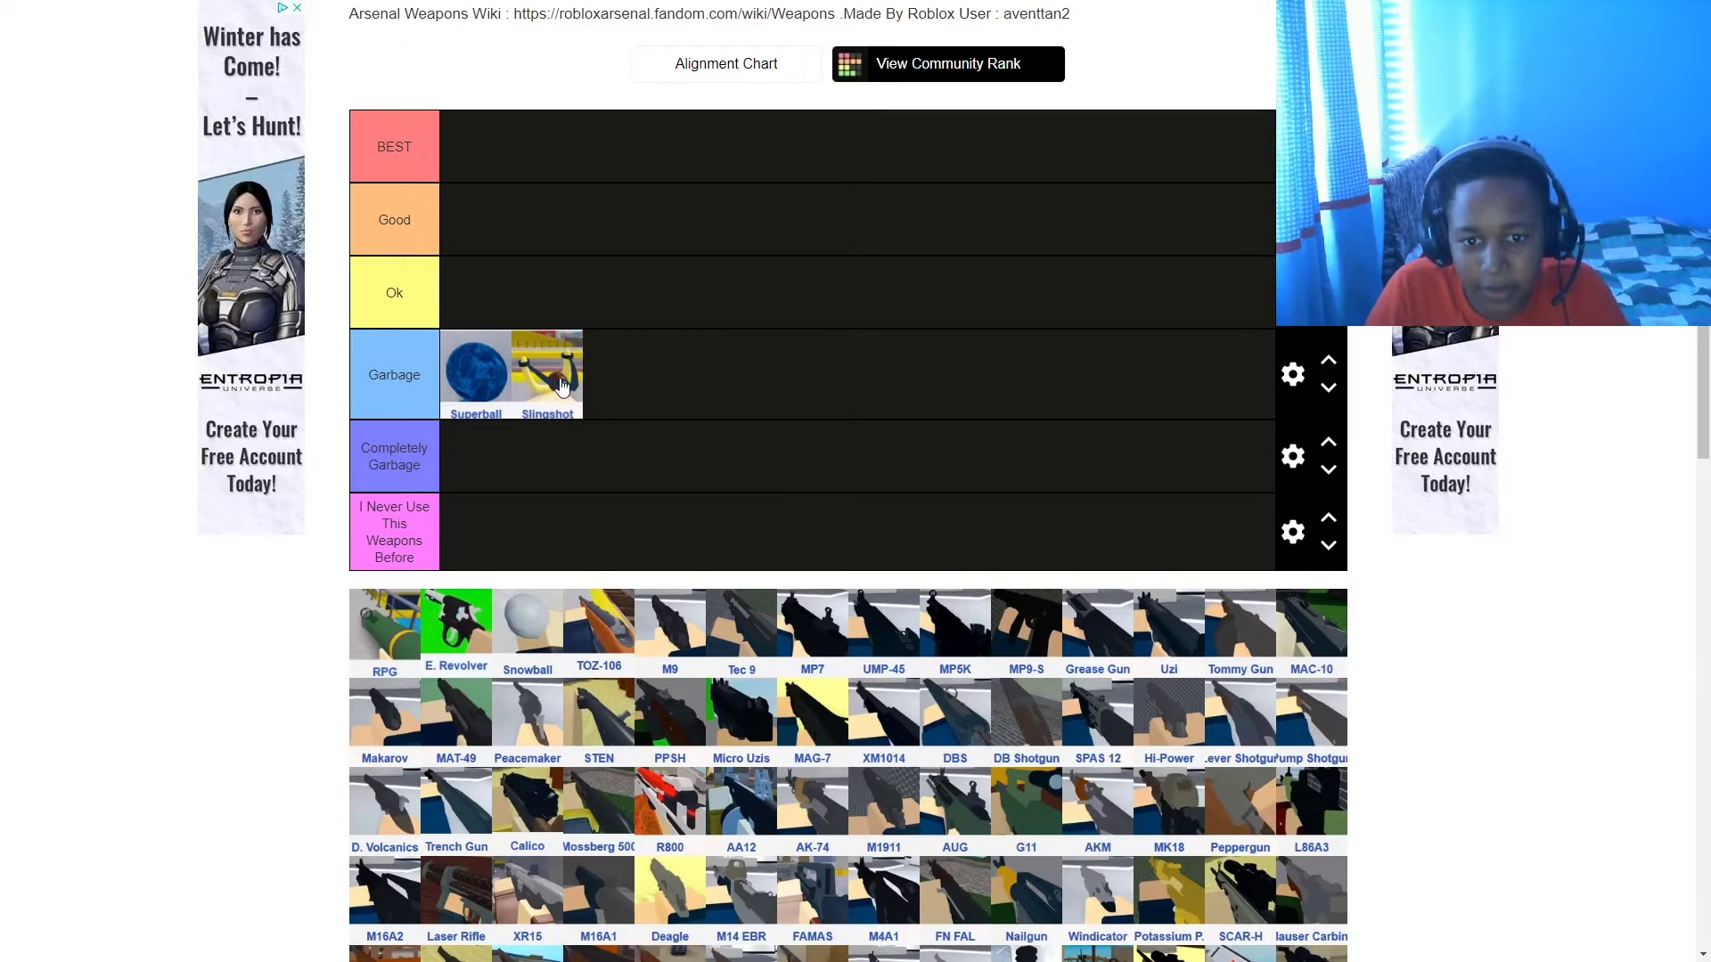
left_click_drag(560, 388, 511, 306)
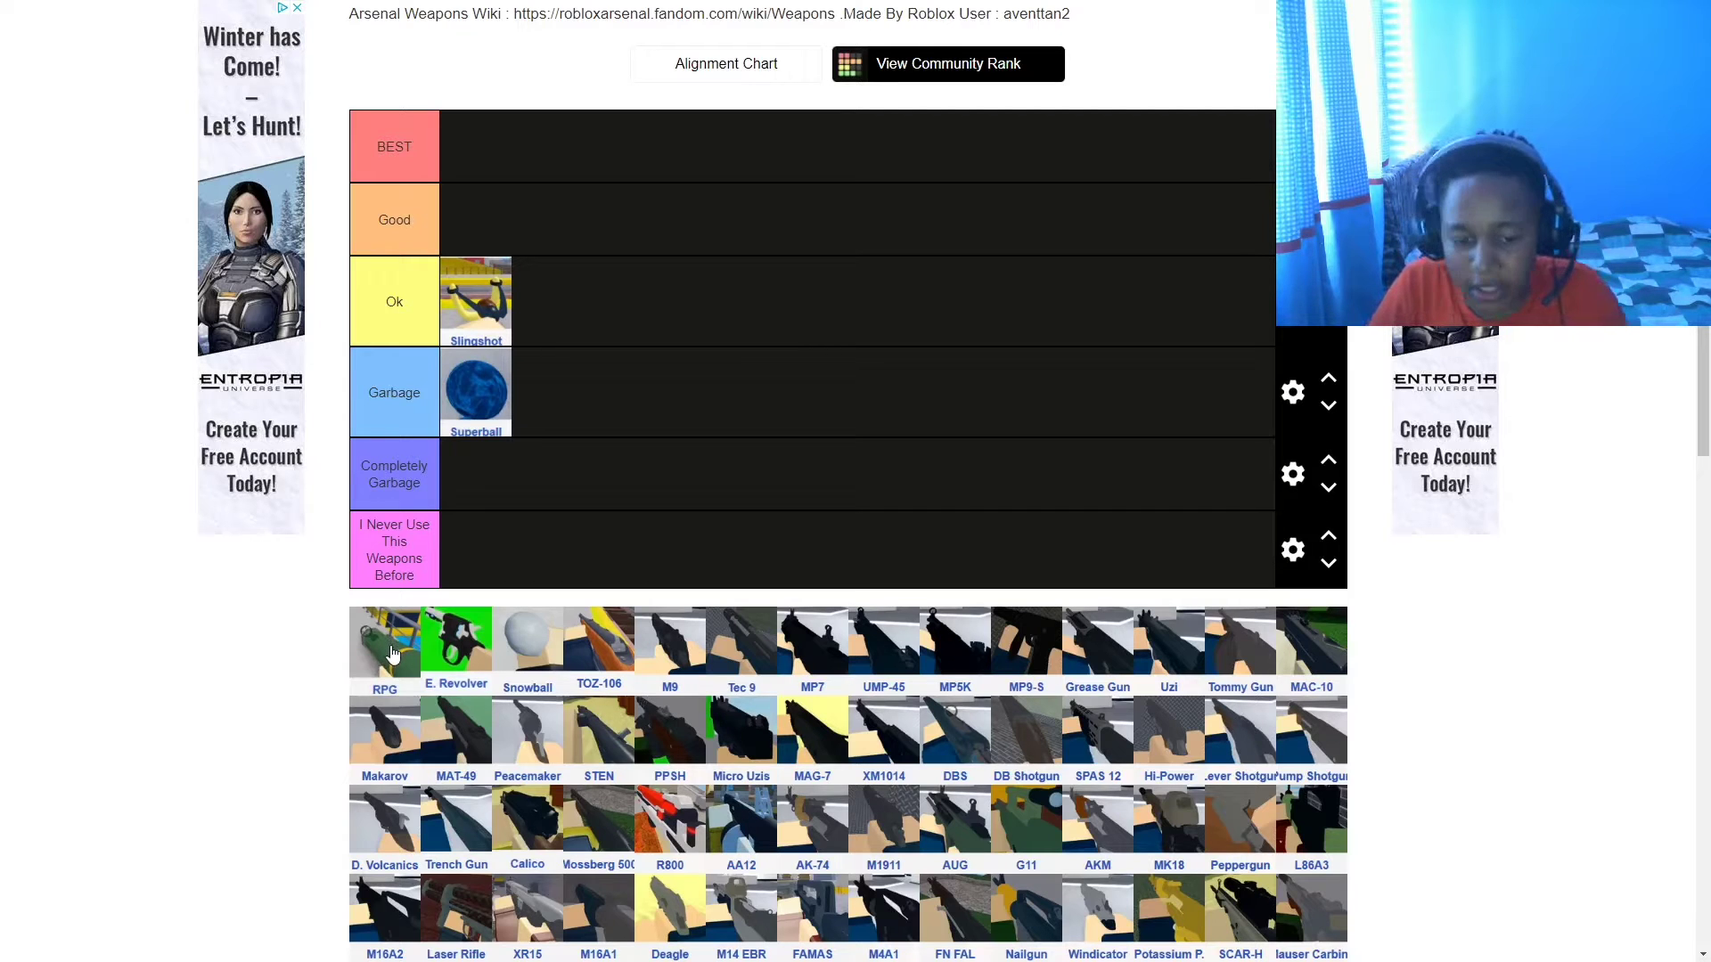
left_click_drag(394, 650, 483, 217)
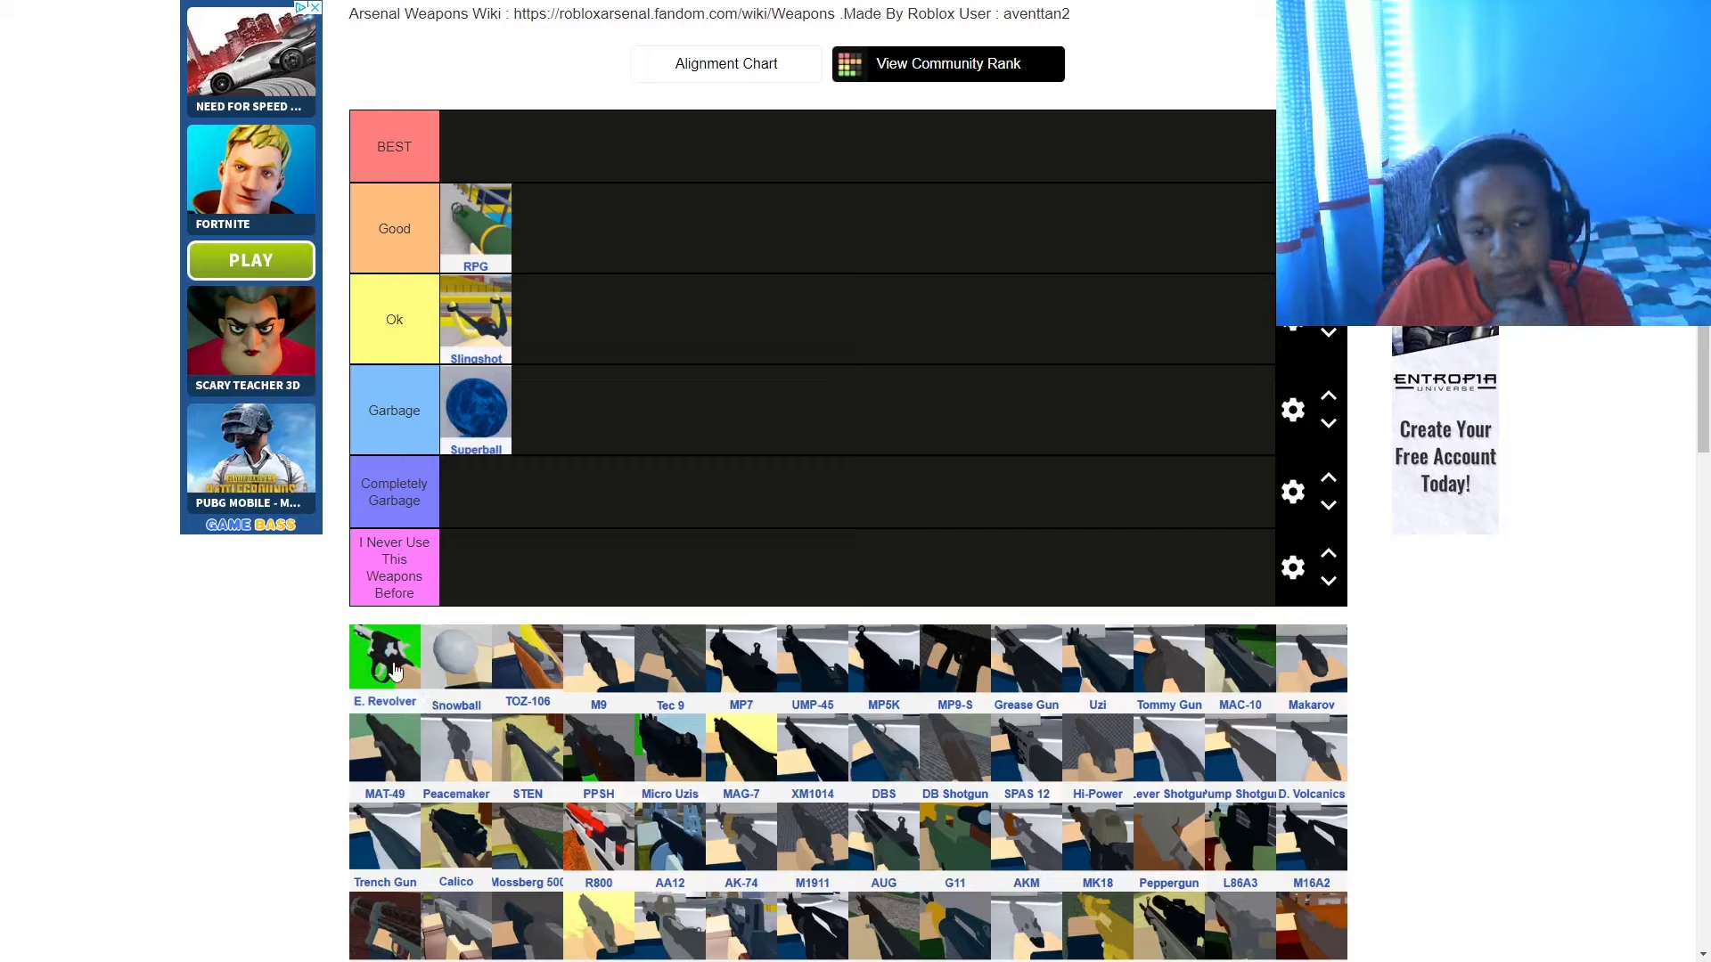
- Put E. Revolver in Good, Snowball in the never-used row and TOZ-106 in Ok
left_click_drag(385, 666, 556, 280)
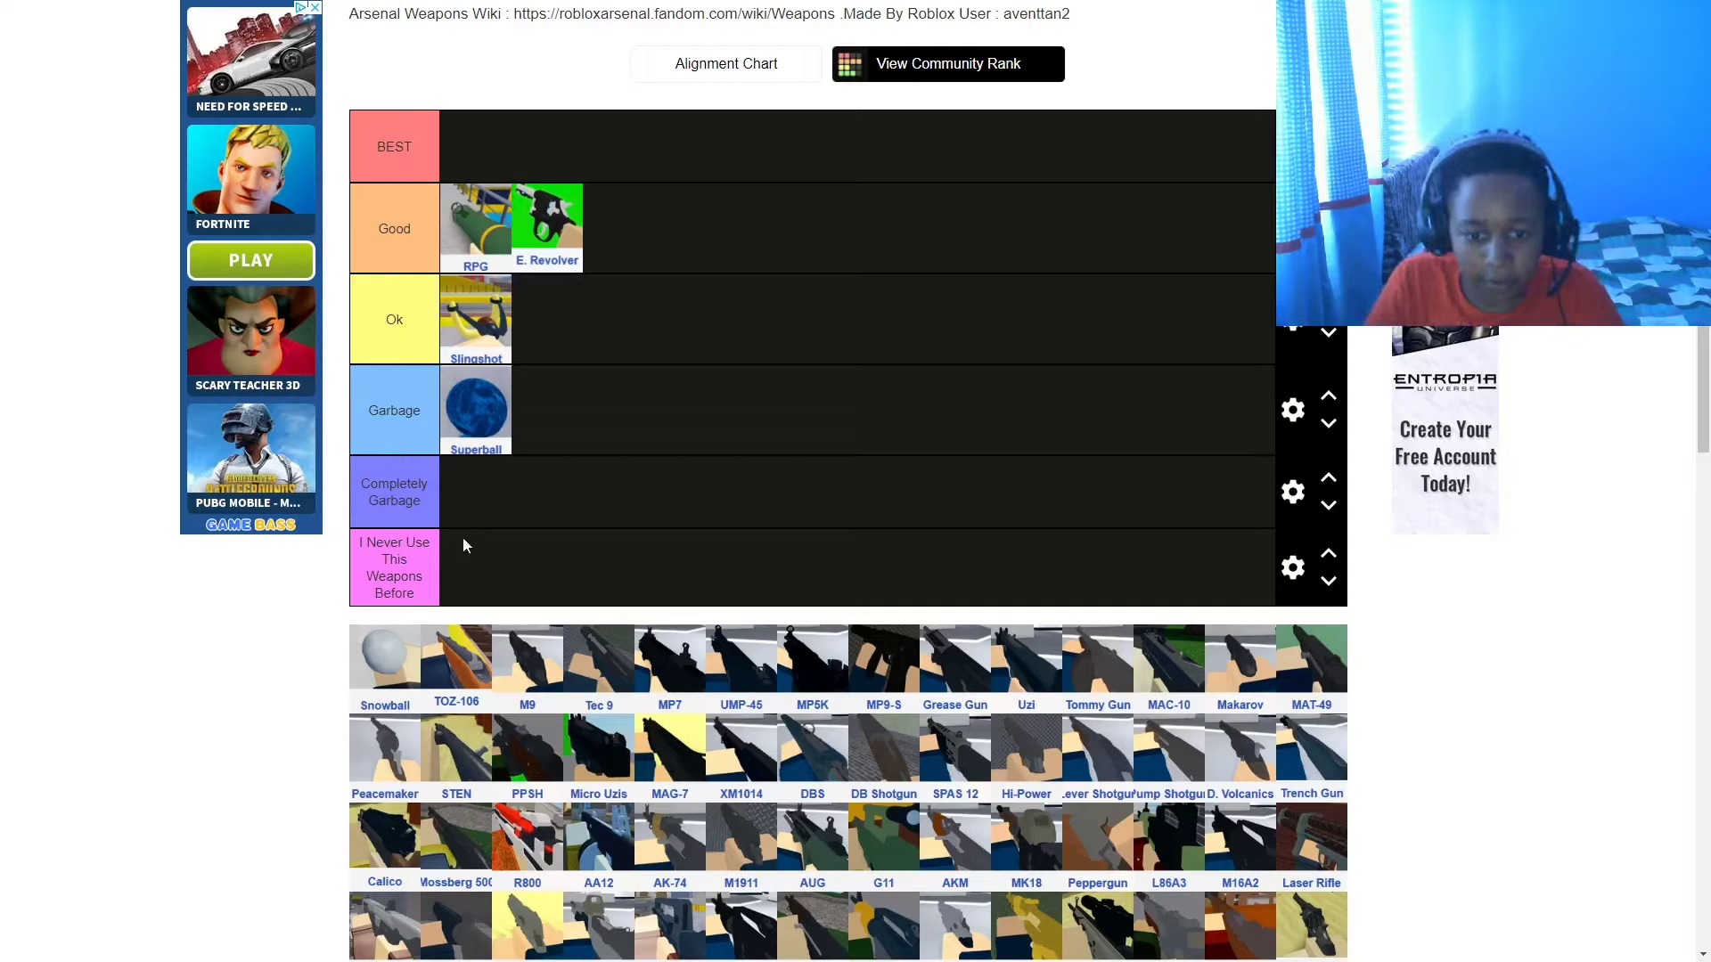
left_click_drag(381, 640, 463, 570)
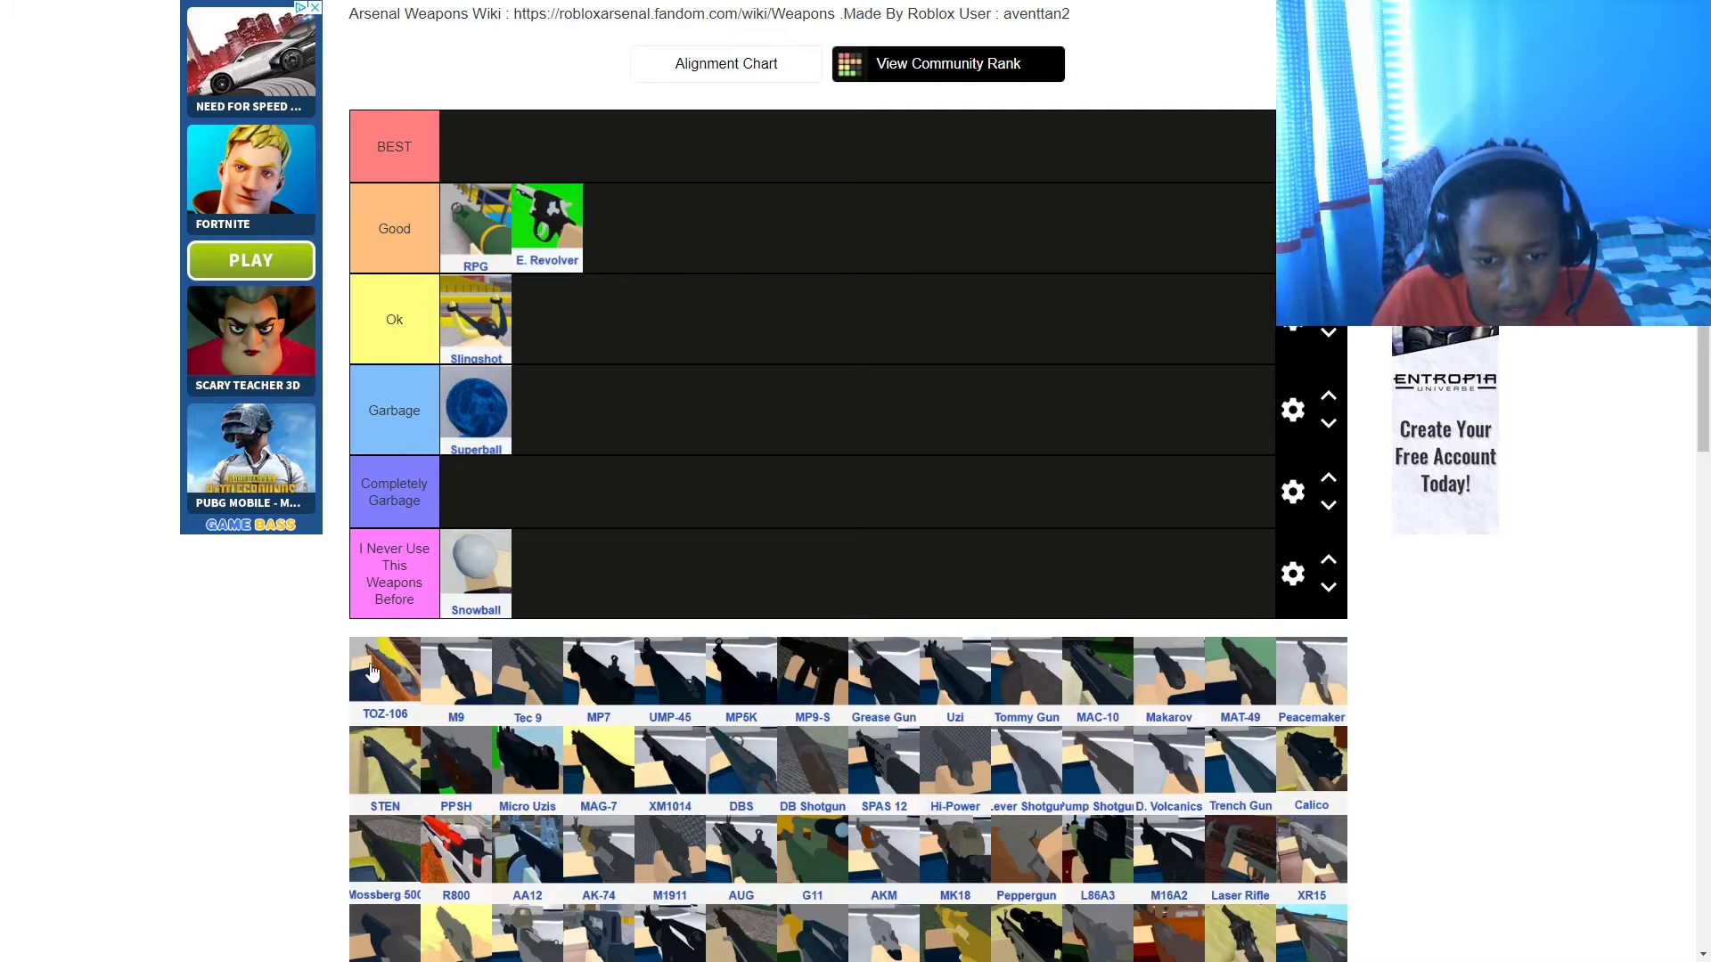
left_click_drag(374, 681, 550, 349)
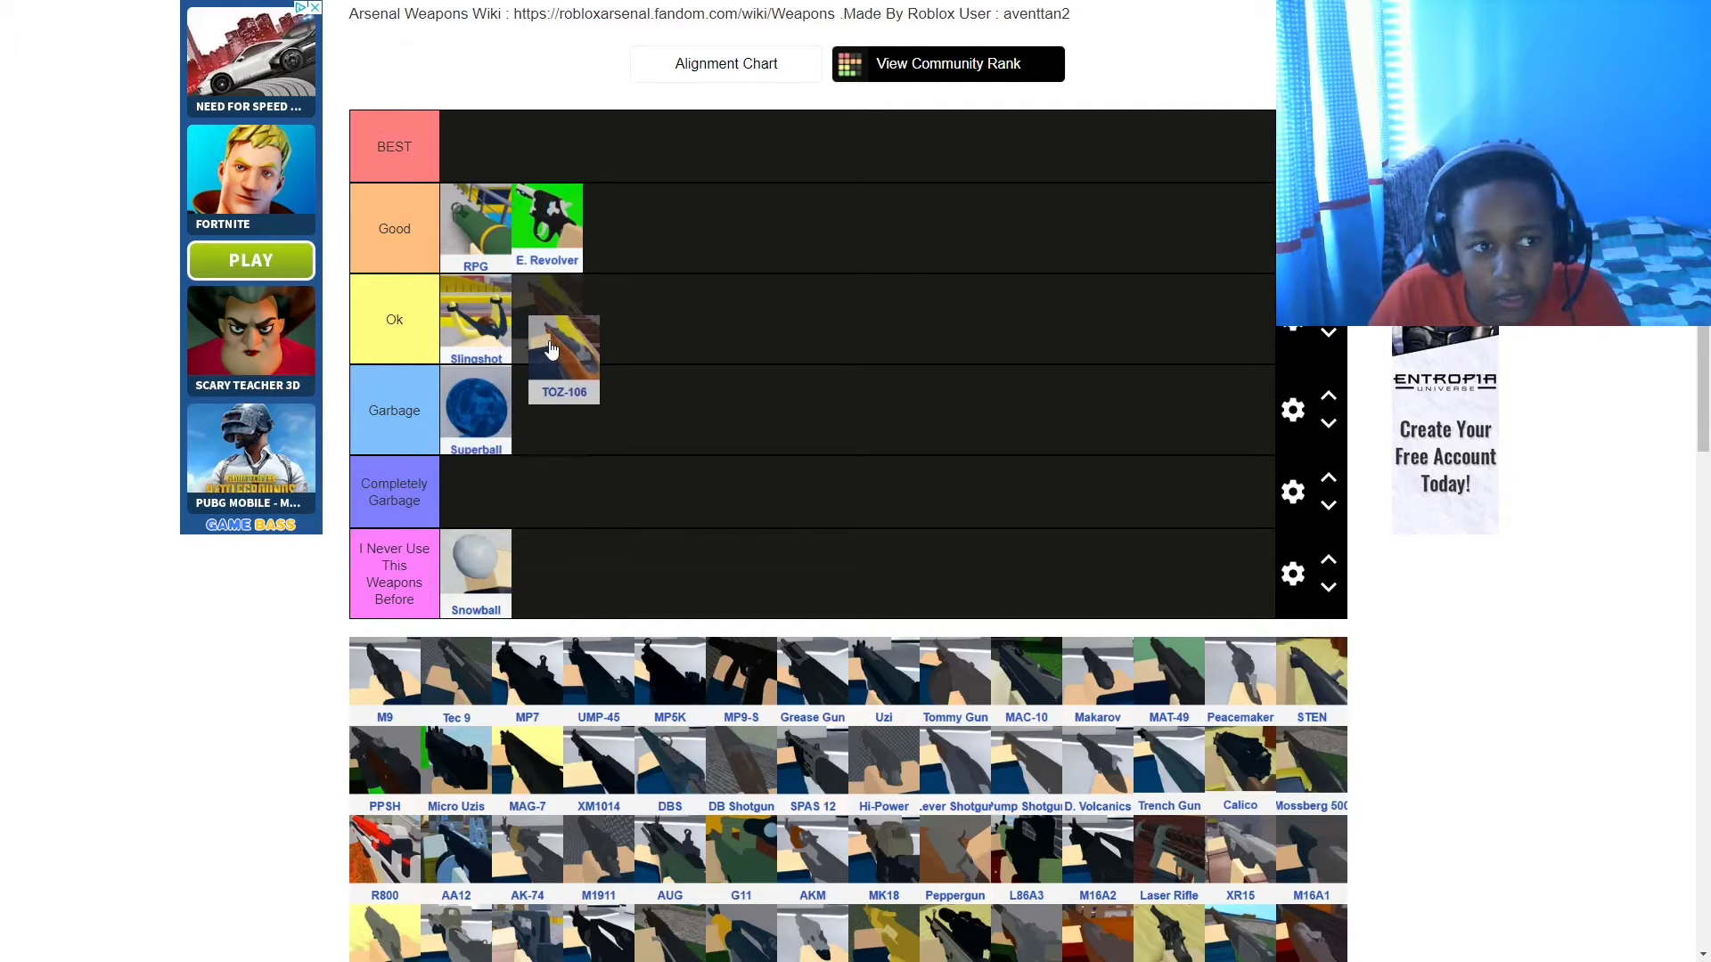
left_click_drag(551, 349, 549, 353)
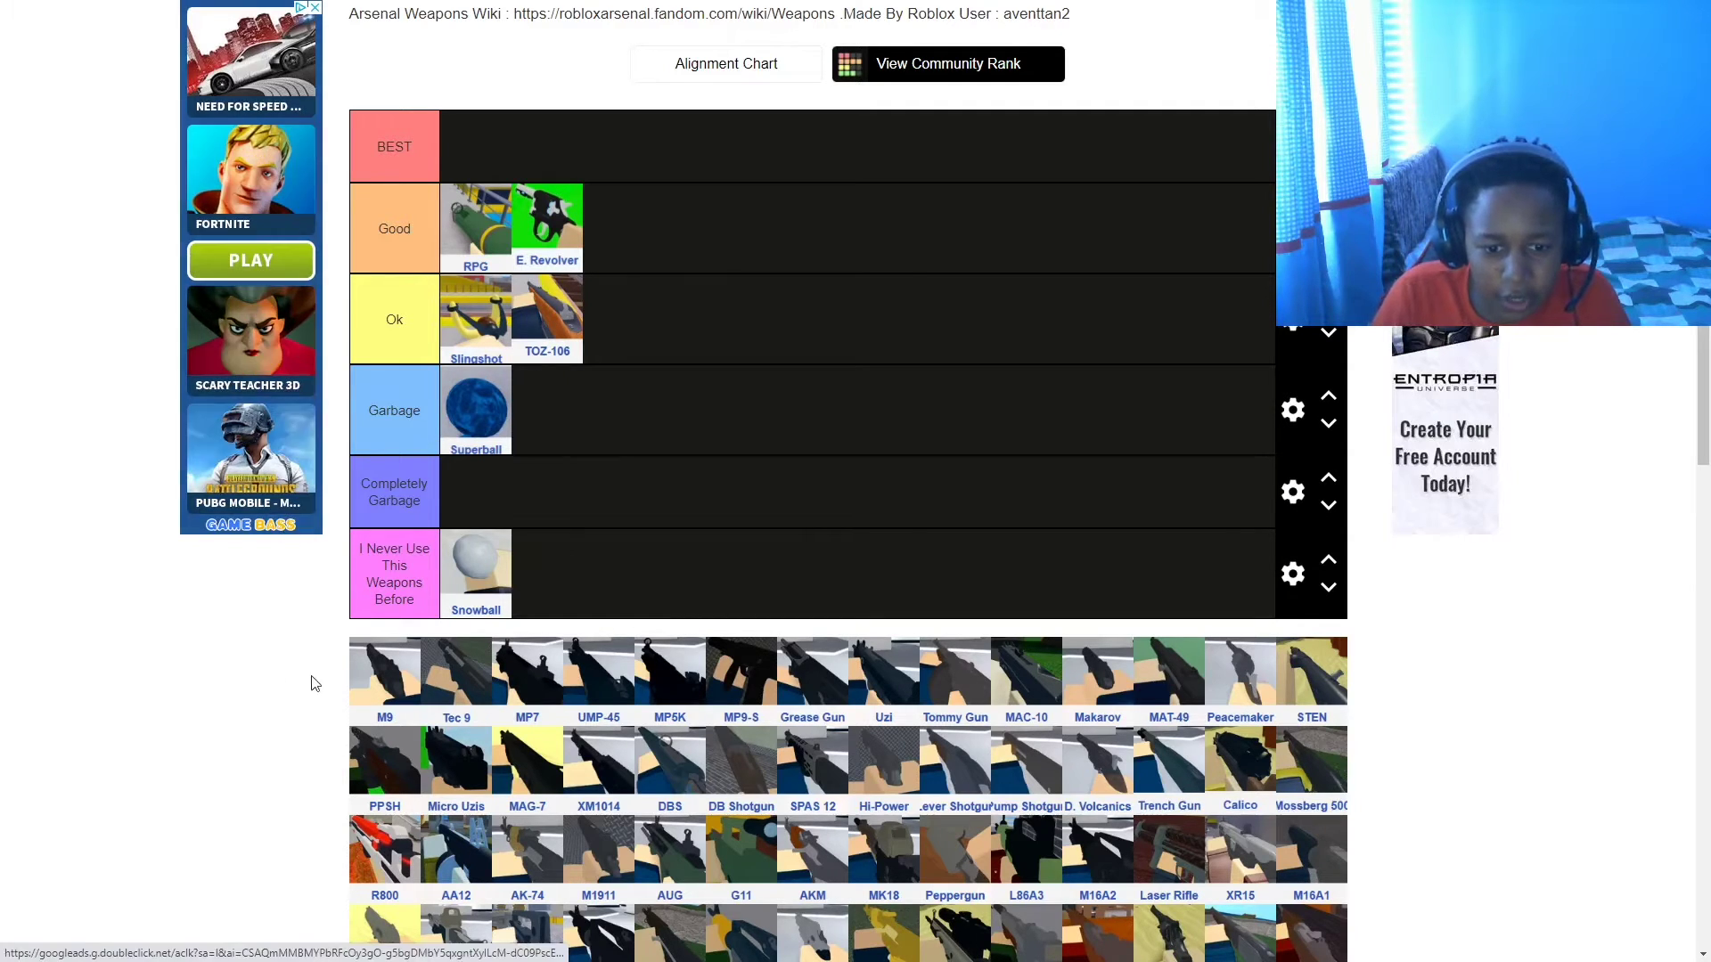
- Place M9 in Garbage, Tec 9 in BEST, MP7 and UMP-45 in Good, and MP5K in Ok
left_click_drag(385, 673, 599, 430)
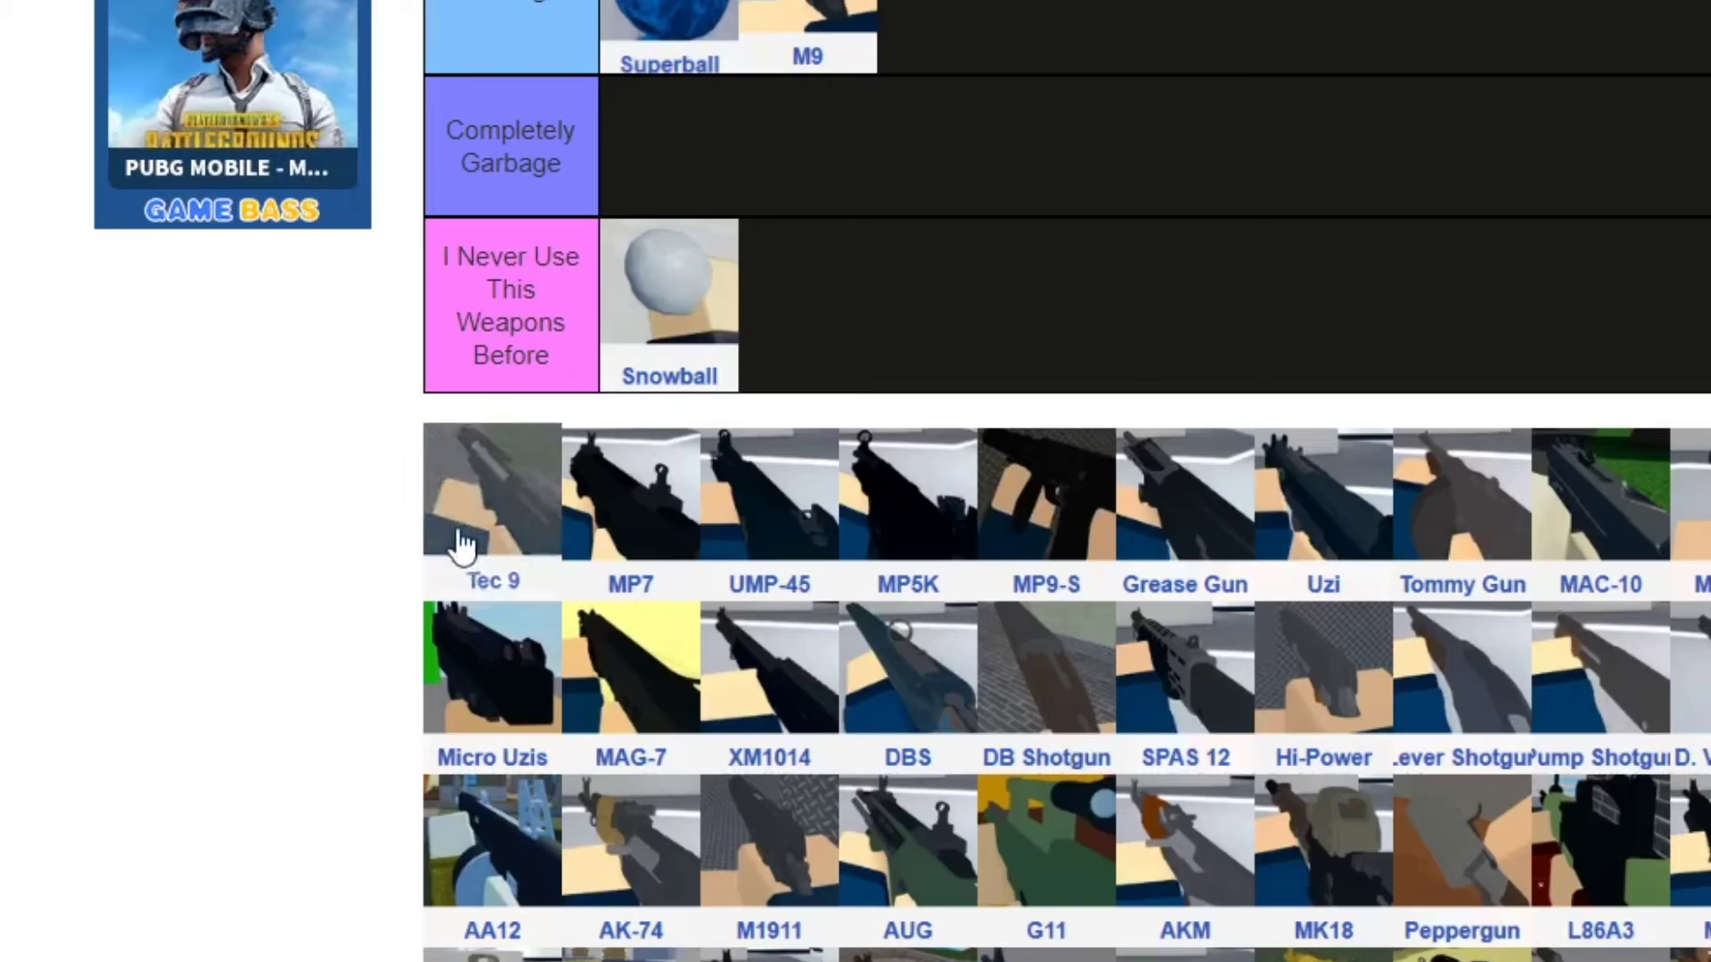
left_click_drag(463, 543, 584, 336)
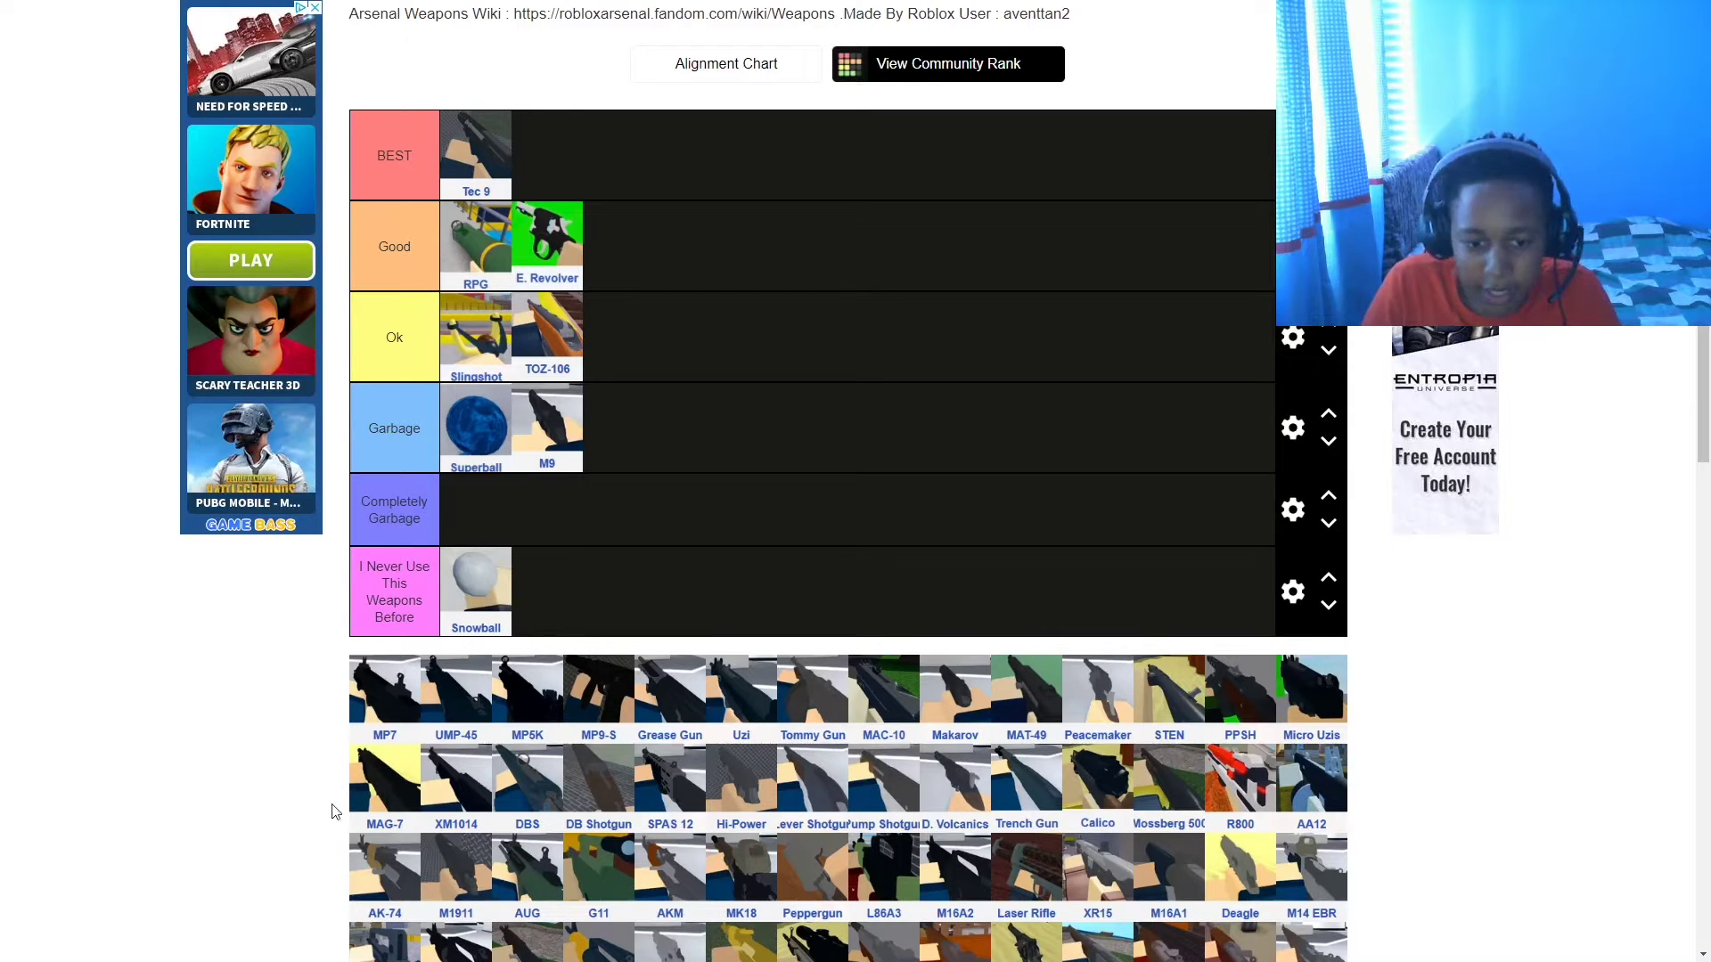
left_click_drag(390, 687, 626, 224)
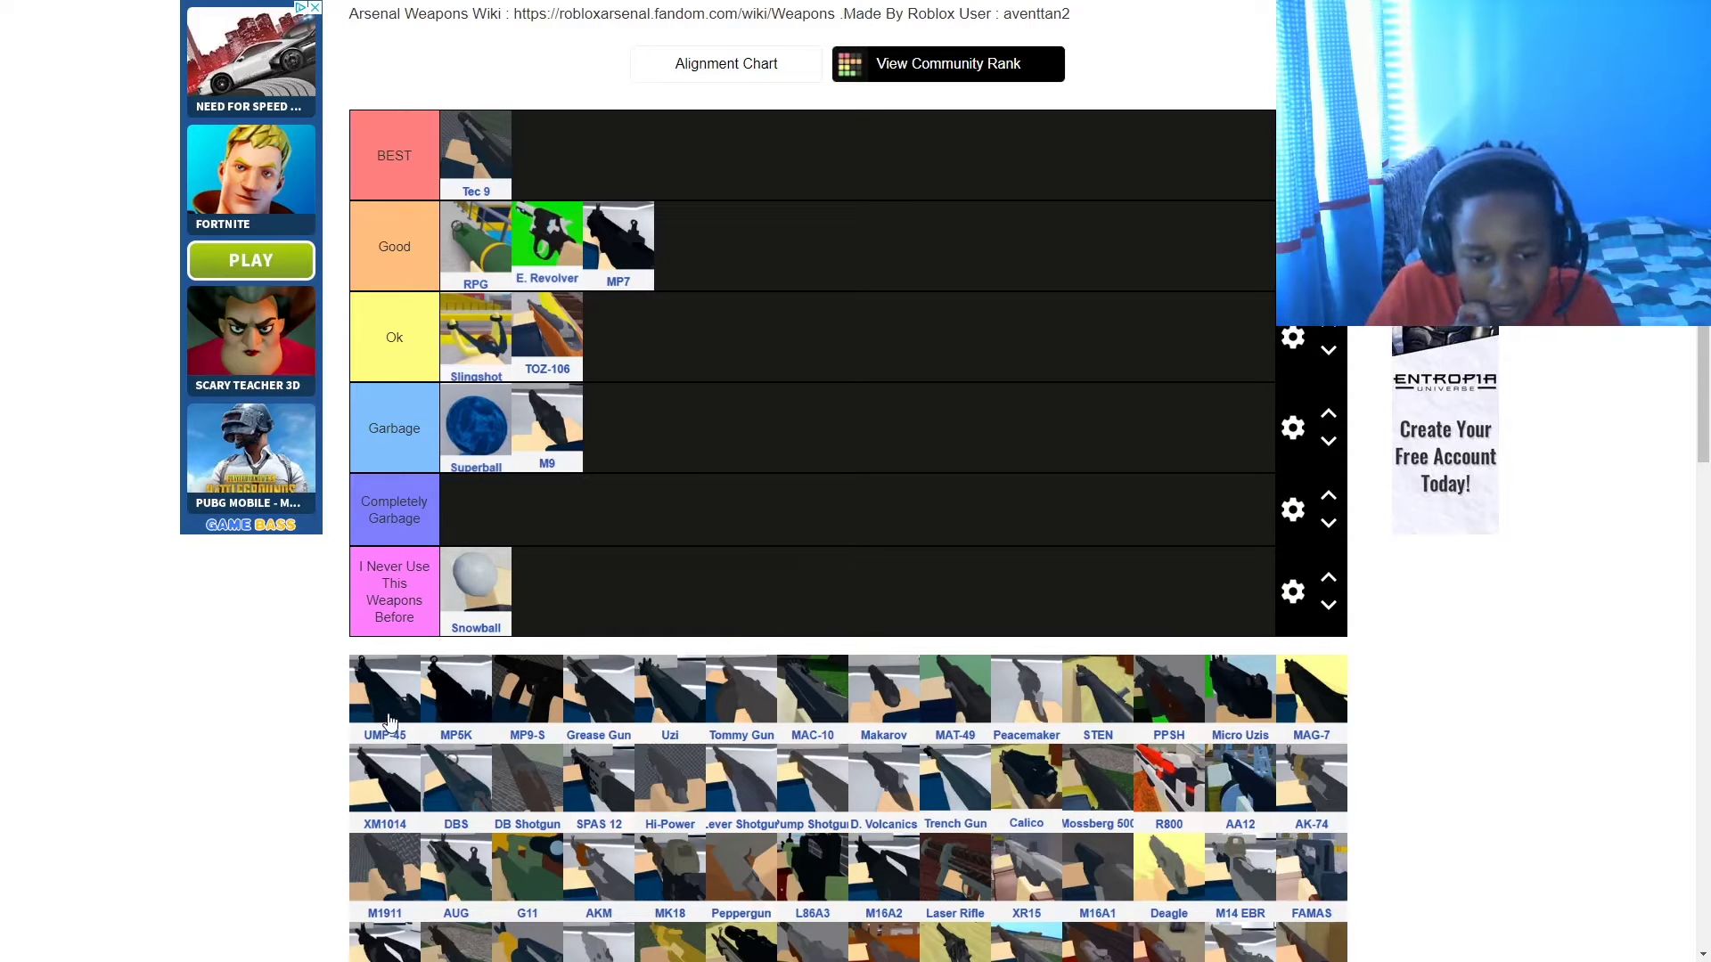
left_click_drag(389, 712, 731, 246)
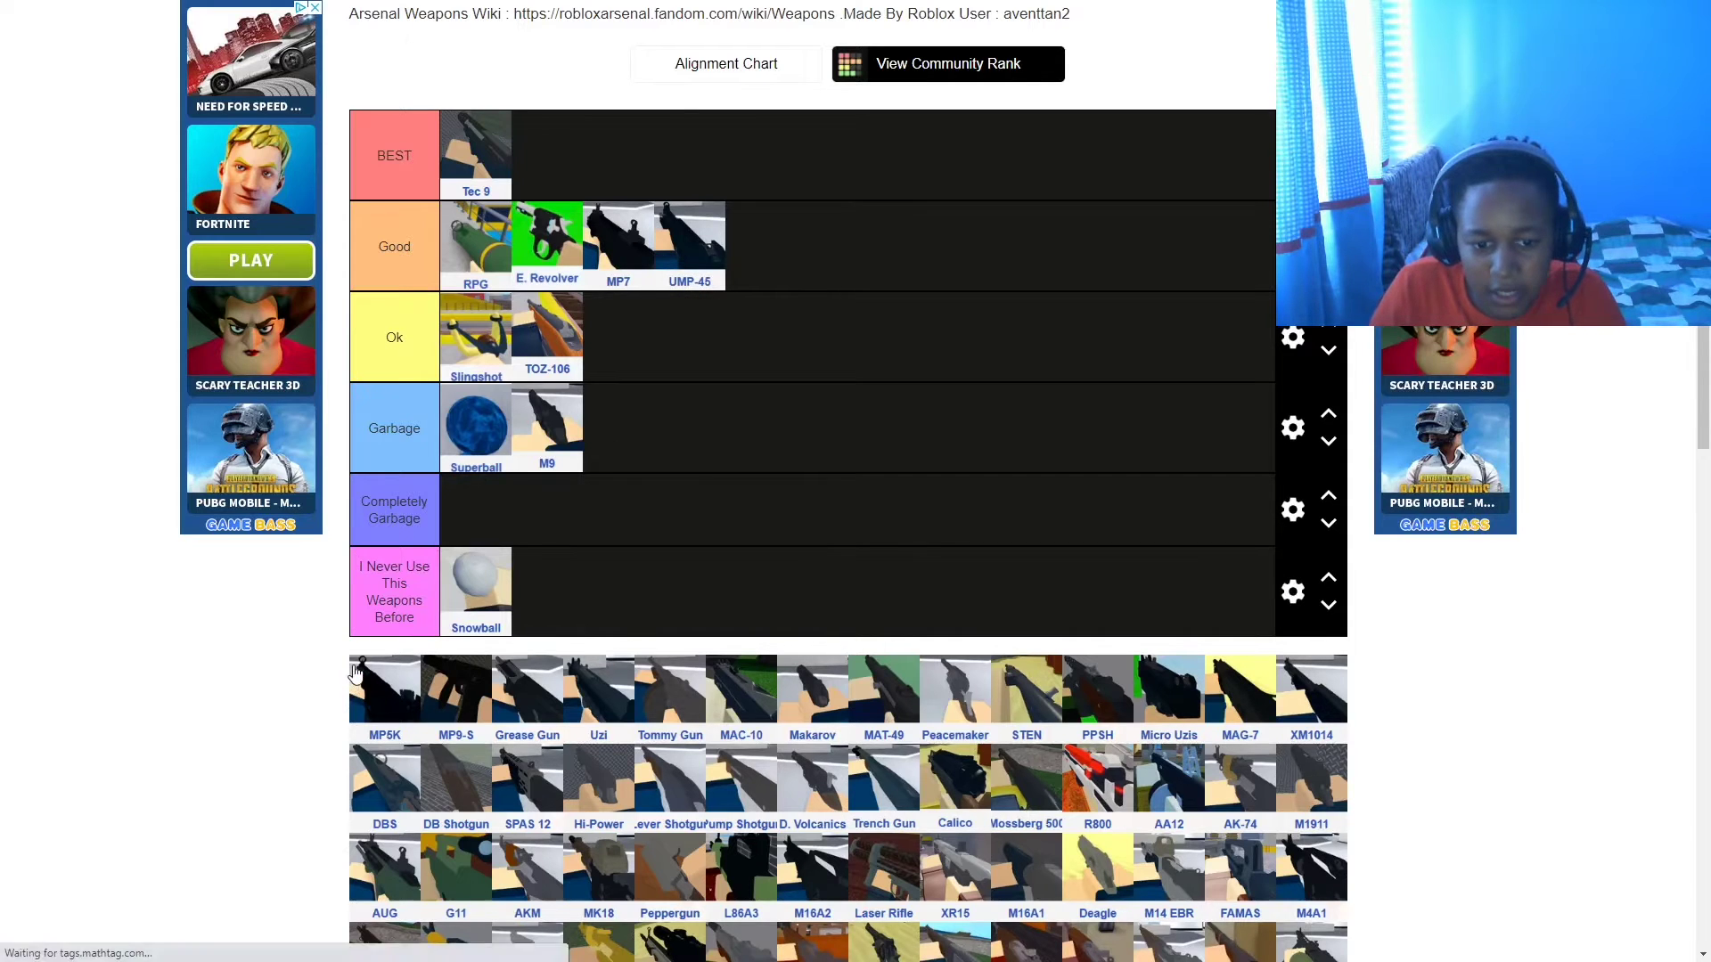
left_click_drag(355, 674, 627, 328)
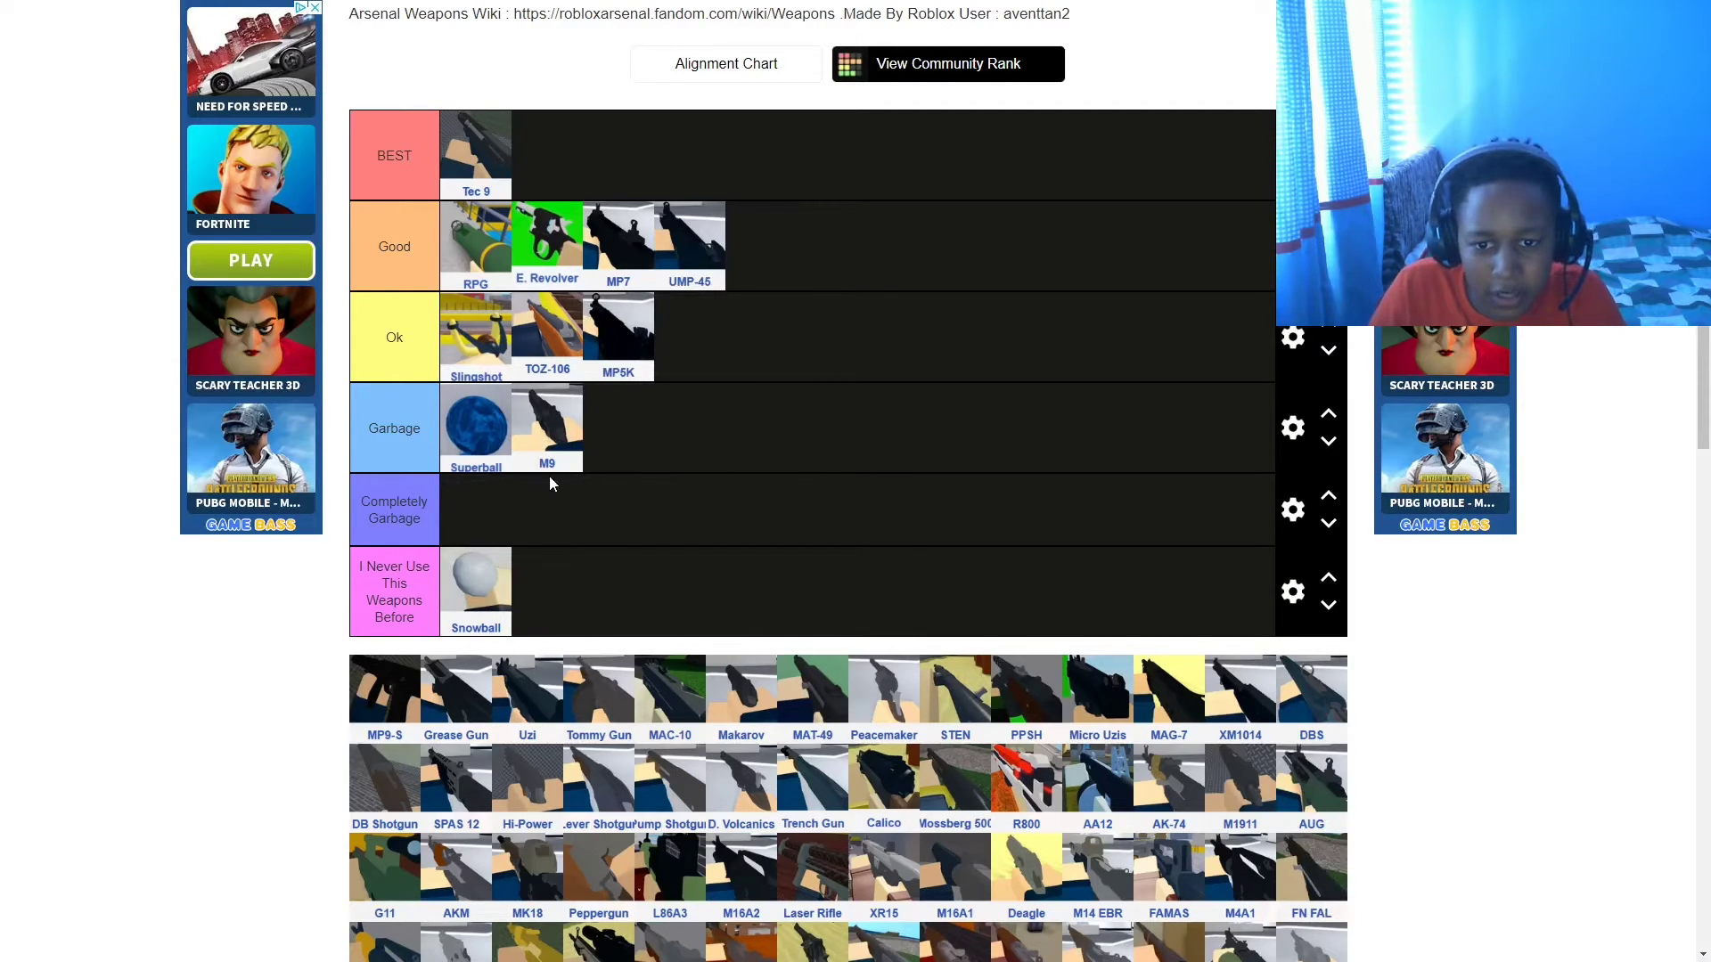
- Place MP9-S in Good, Grease Gun and Tommy Gun in Ok, Uzi never-used, MAC-10 BEST, Makarov Garbage
left_click_drag(353, 703, 547, 163)
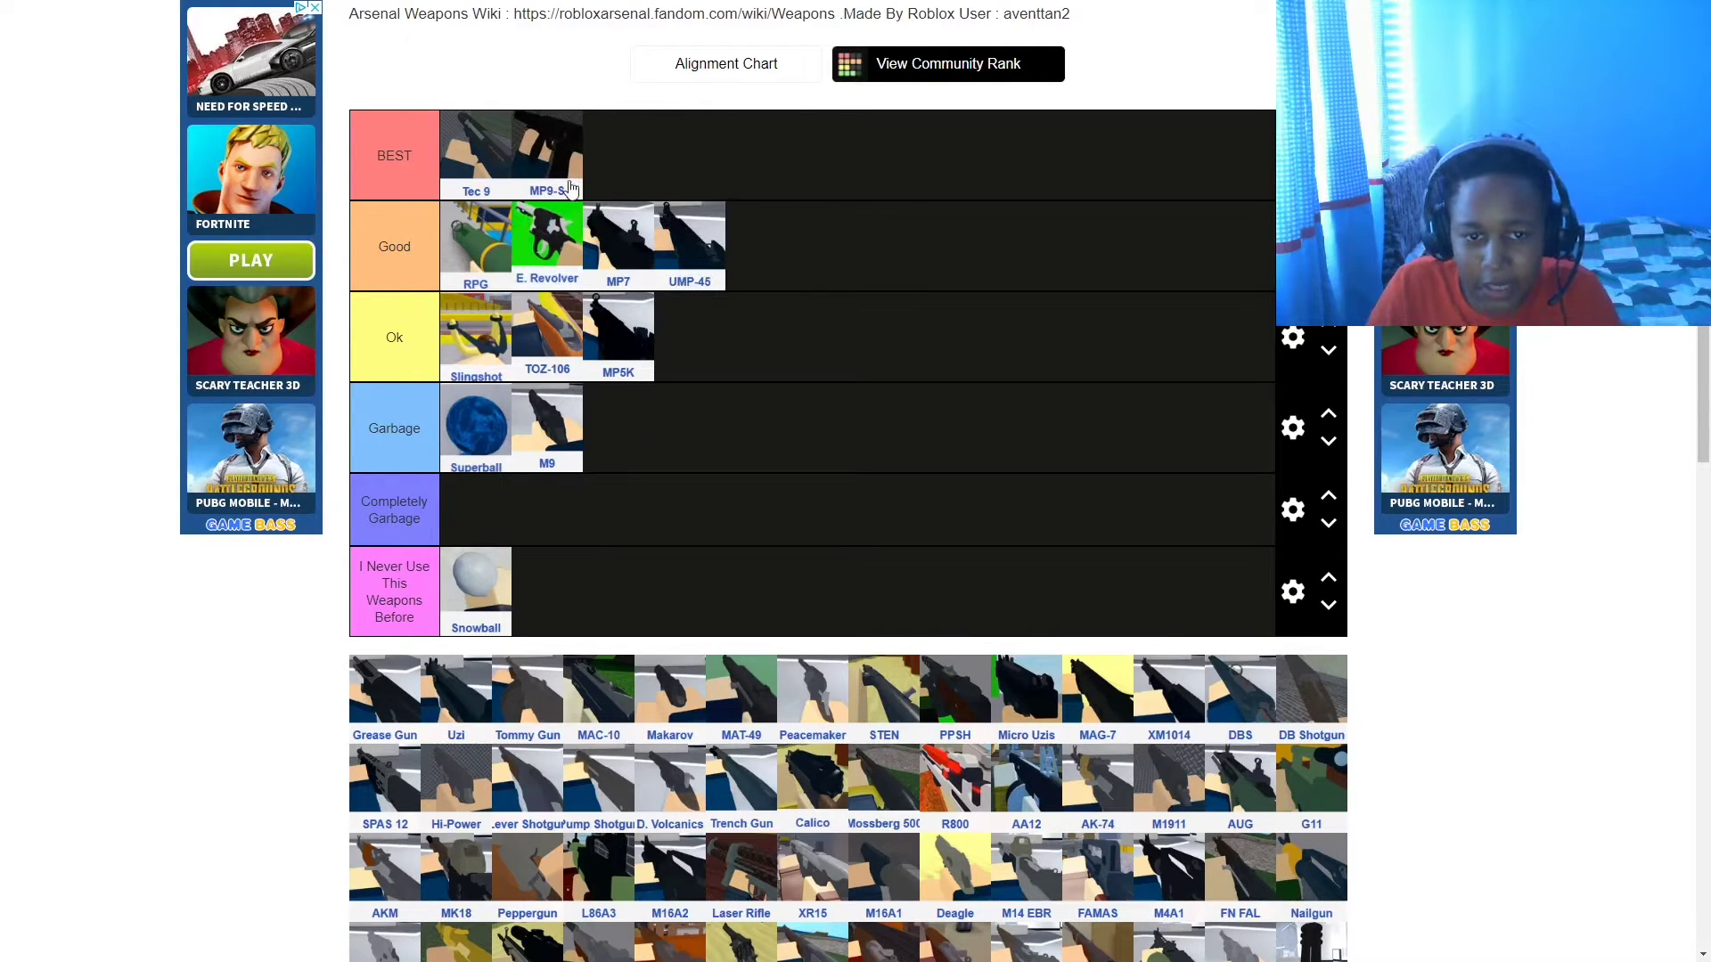
left_click_drag(570, 188, 785, 259)
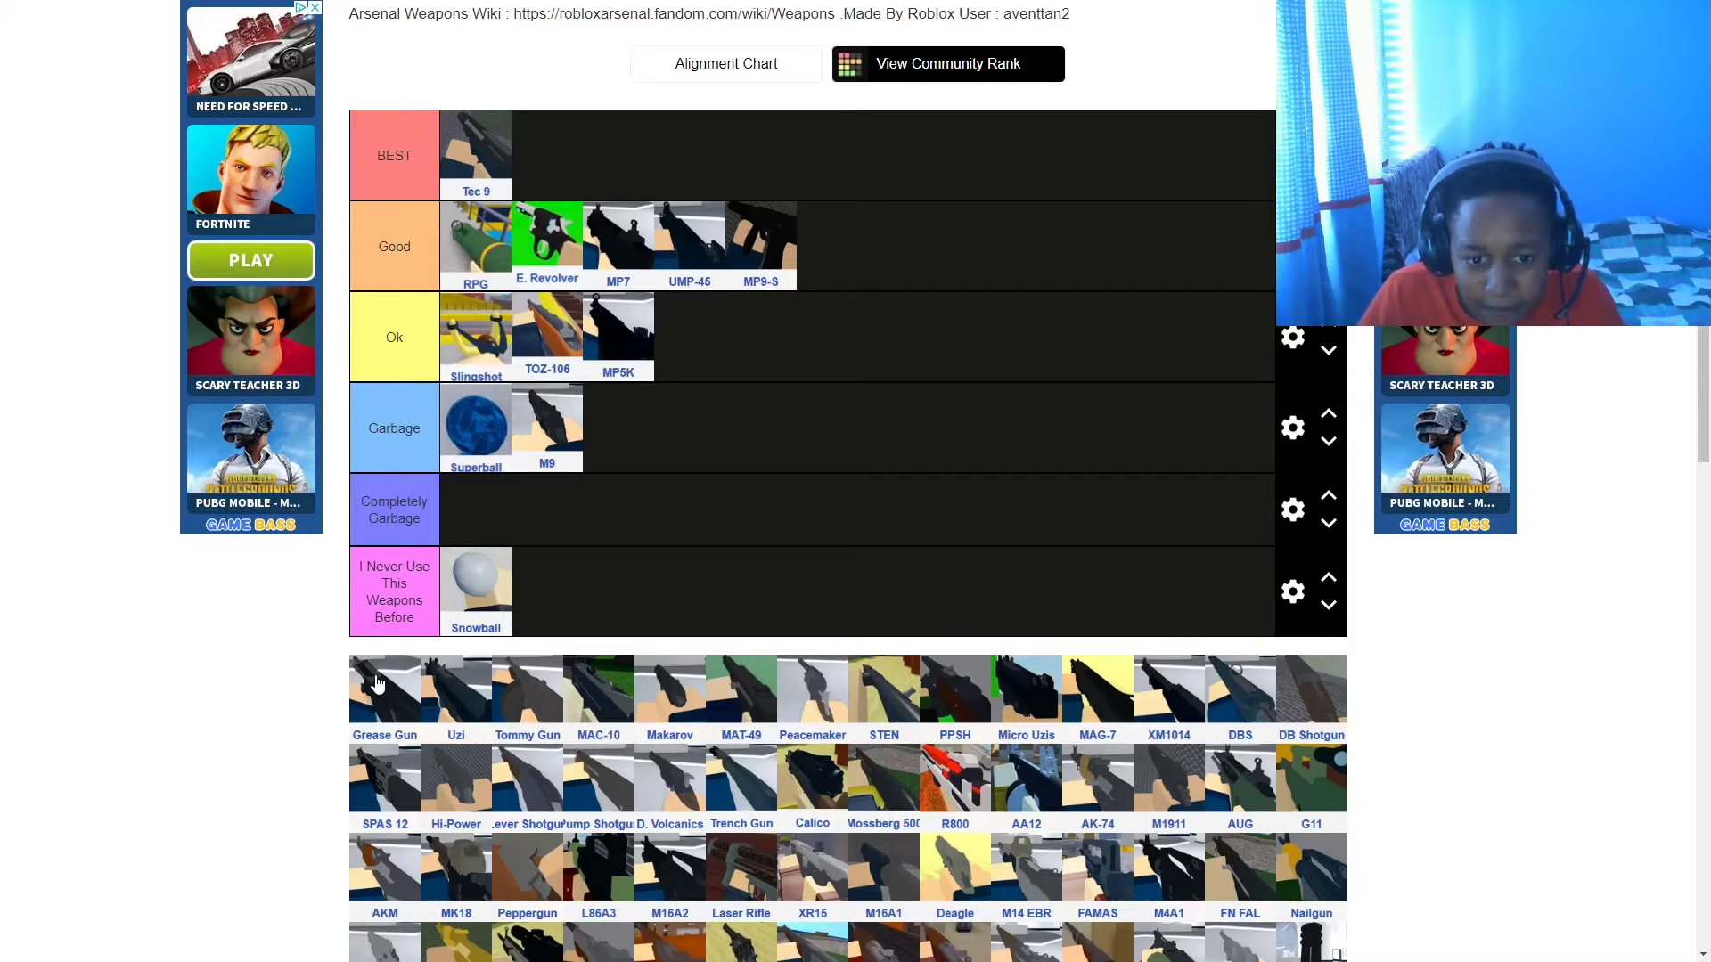
left_click_drag(371, 685, 721, 342)
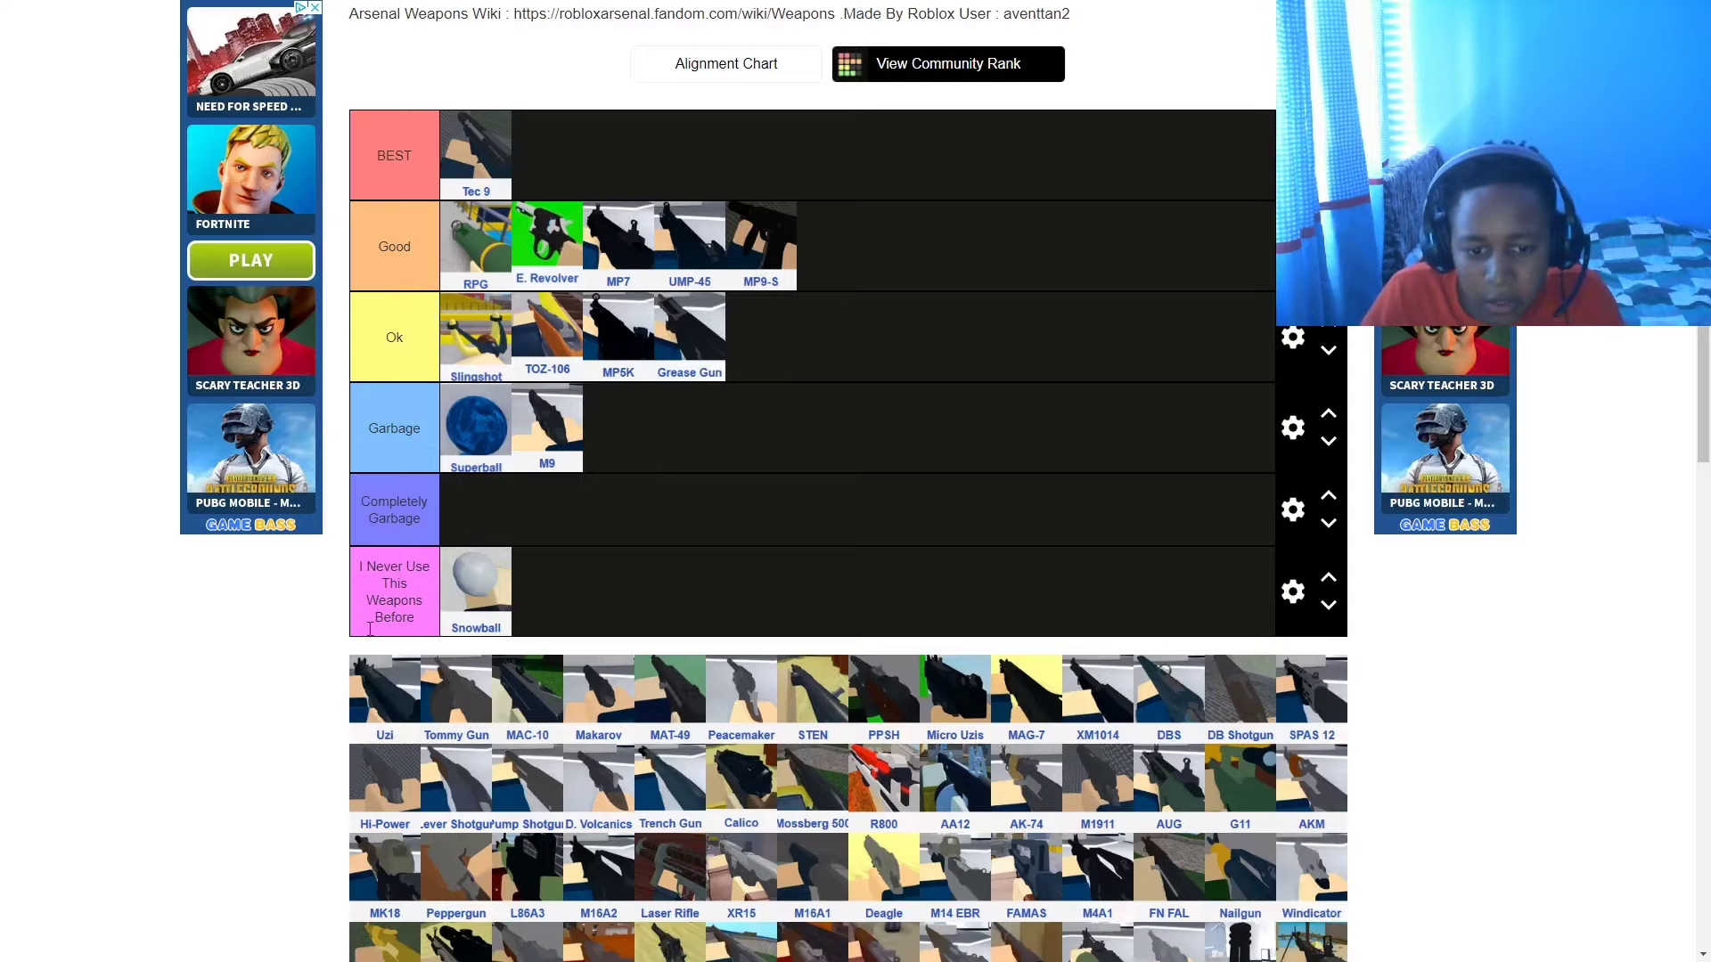
left_click_drag(357, 690, 571, 595)
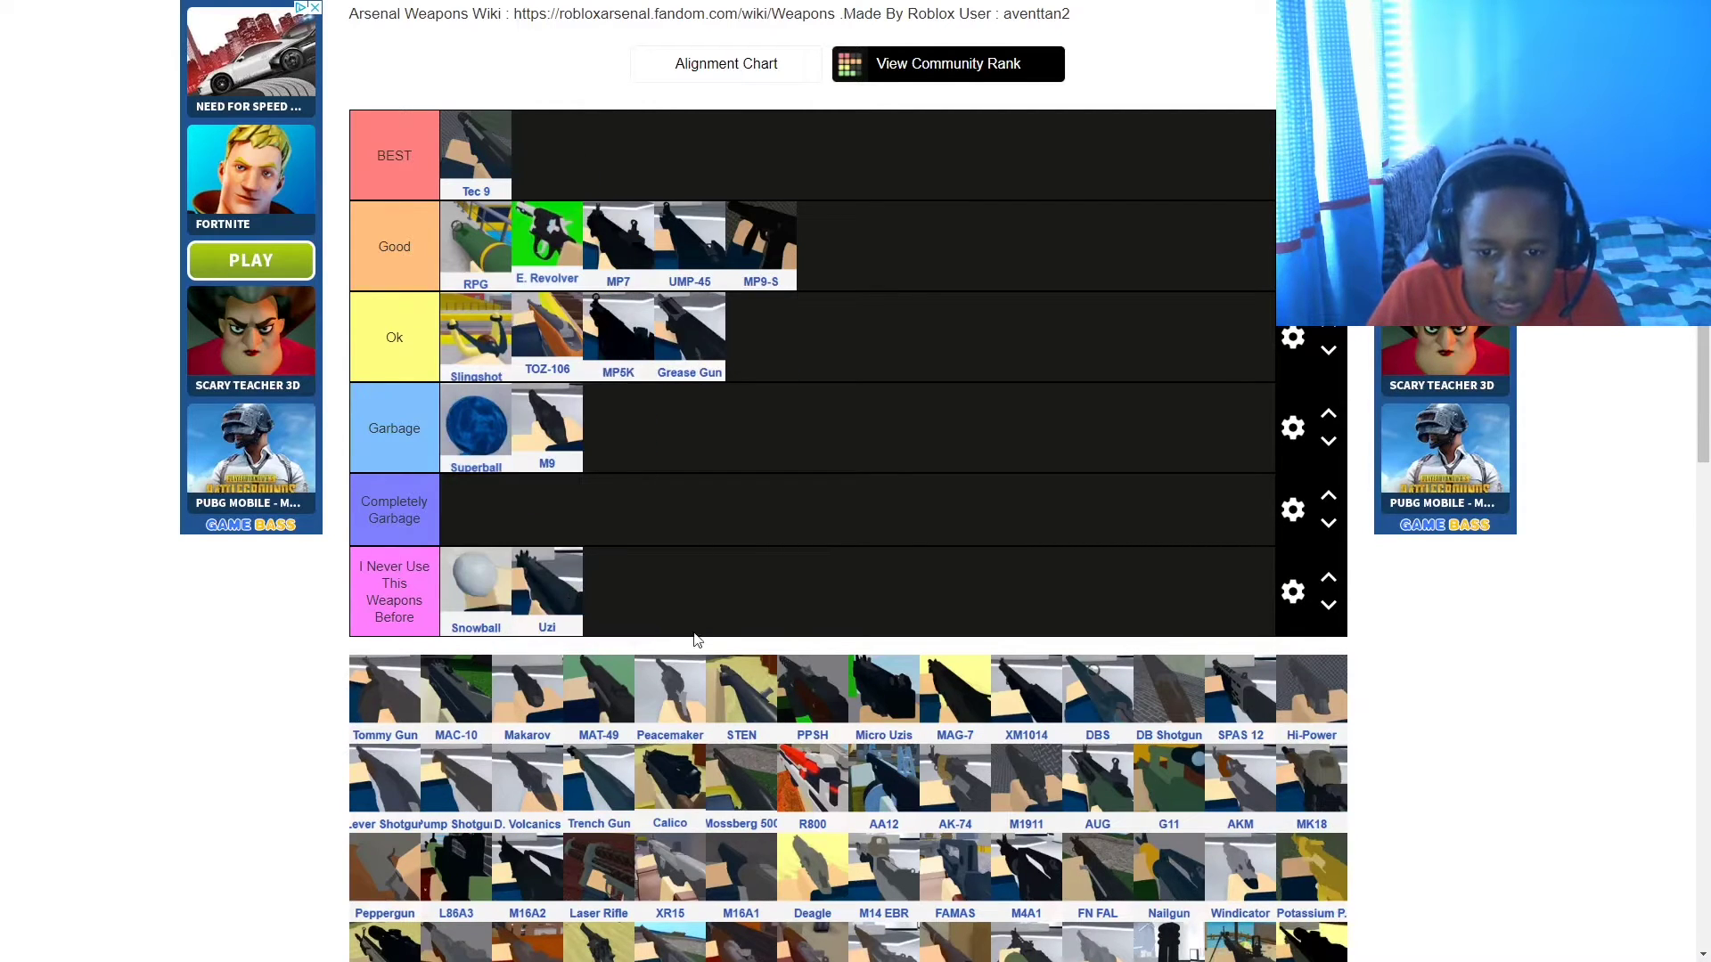
left_click_drag(398, 674, 842, 344)
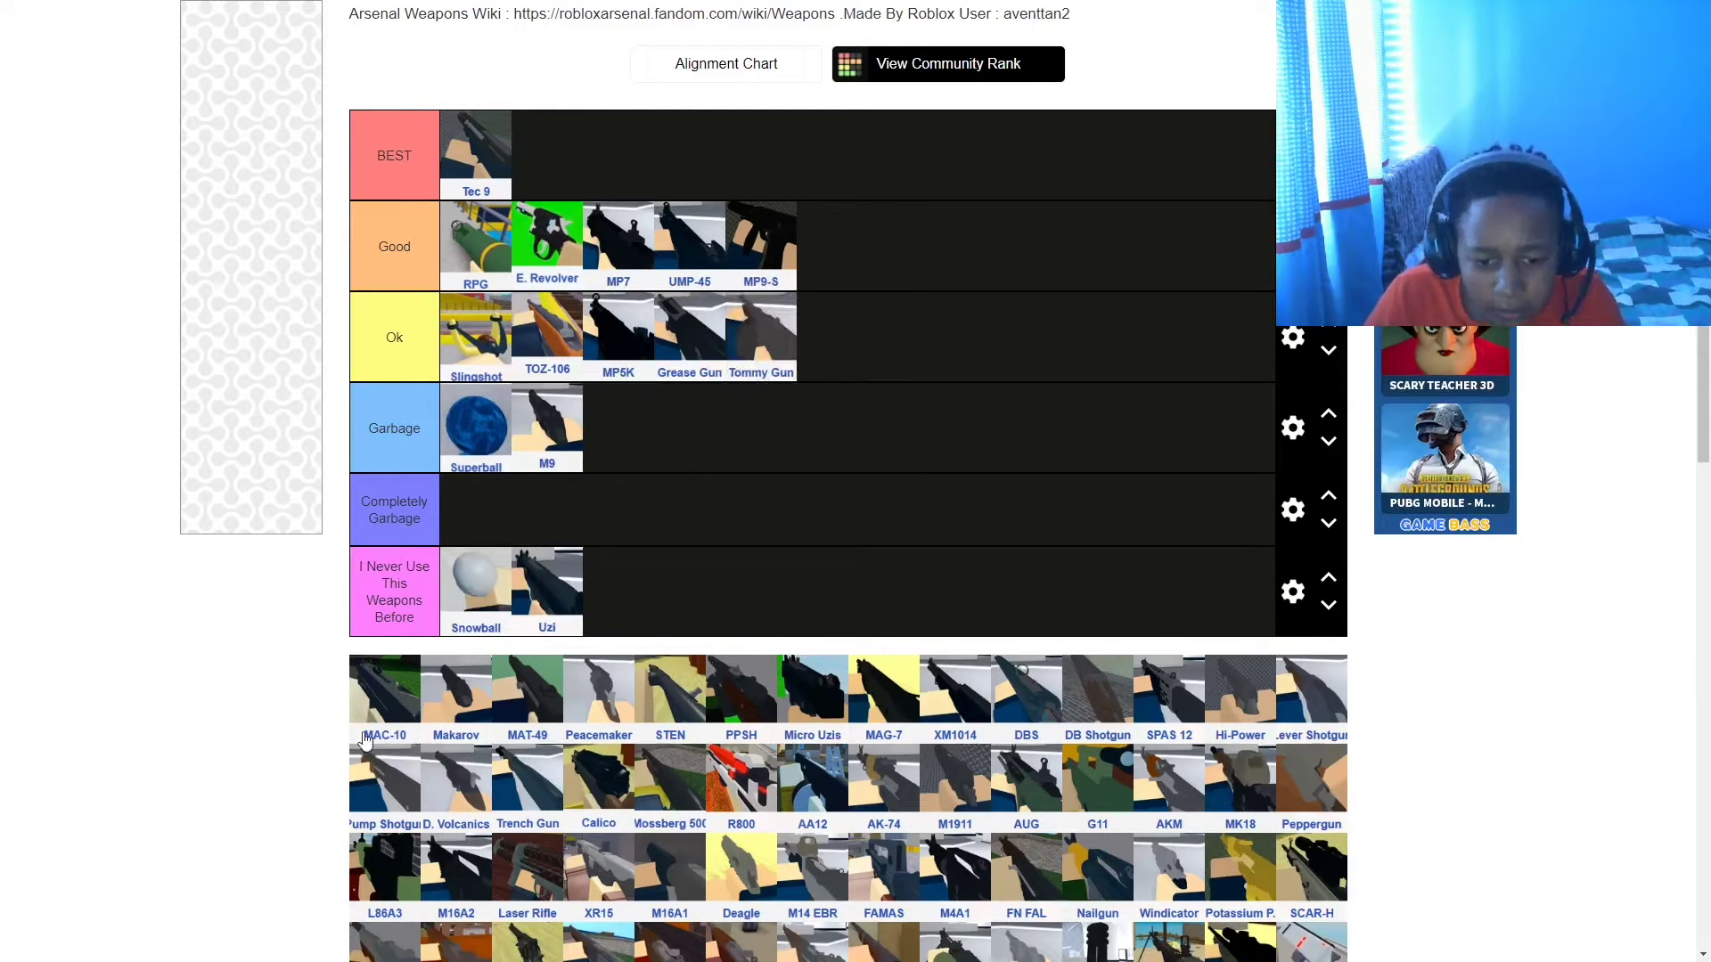
left_click_drag(378, 708, 546, 153)
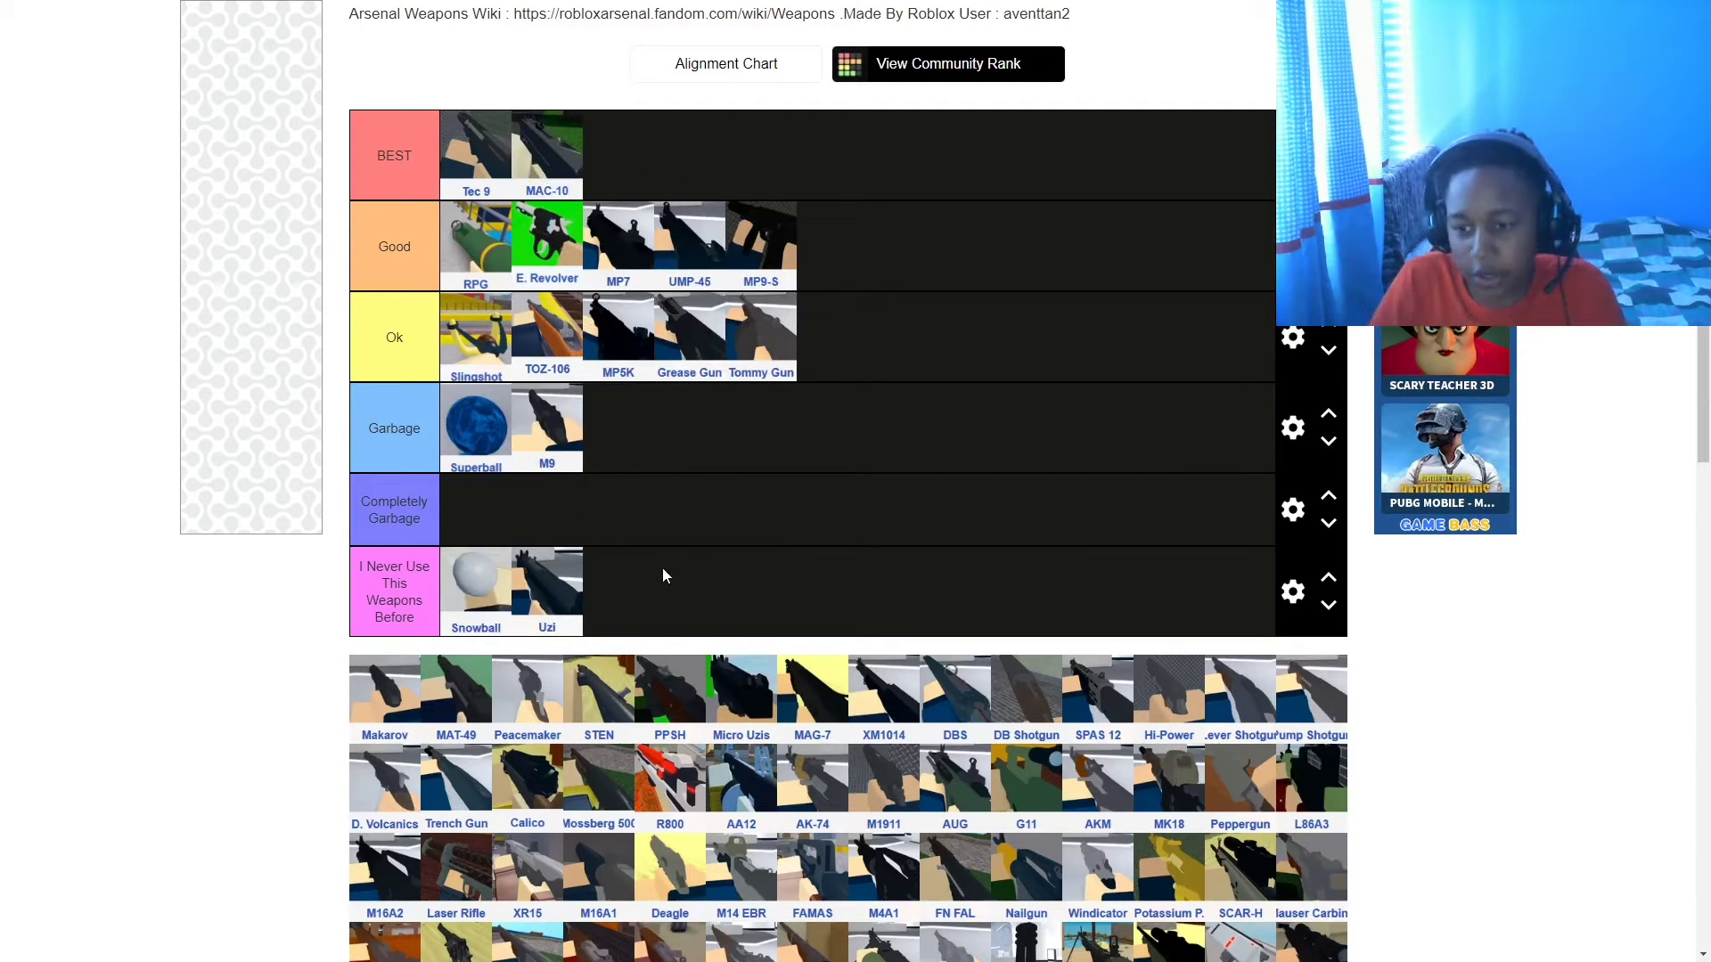
left_click_drag(374, 708, 646, 440)
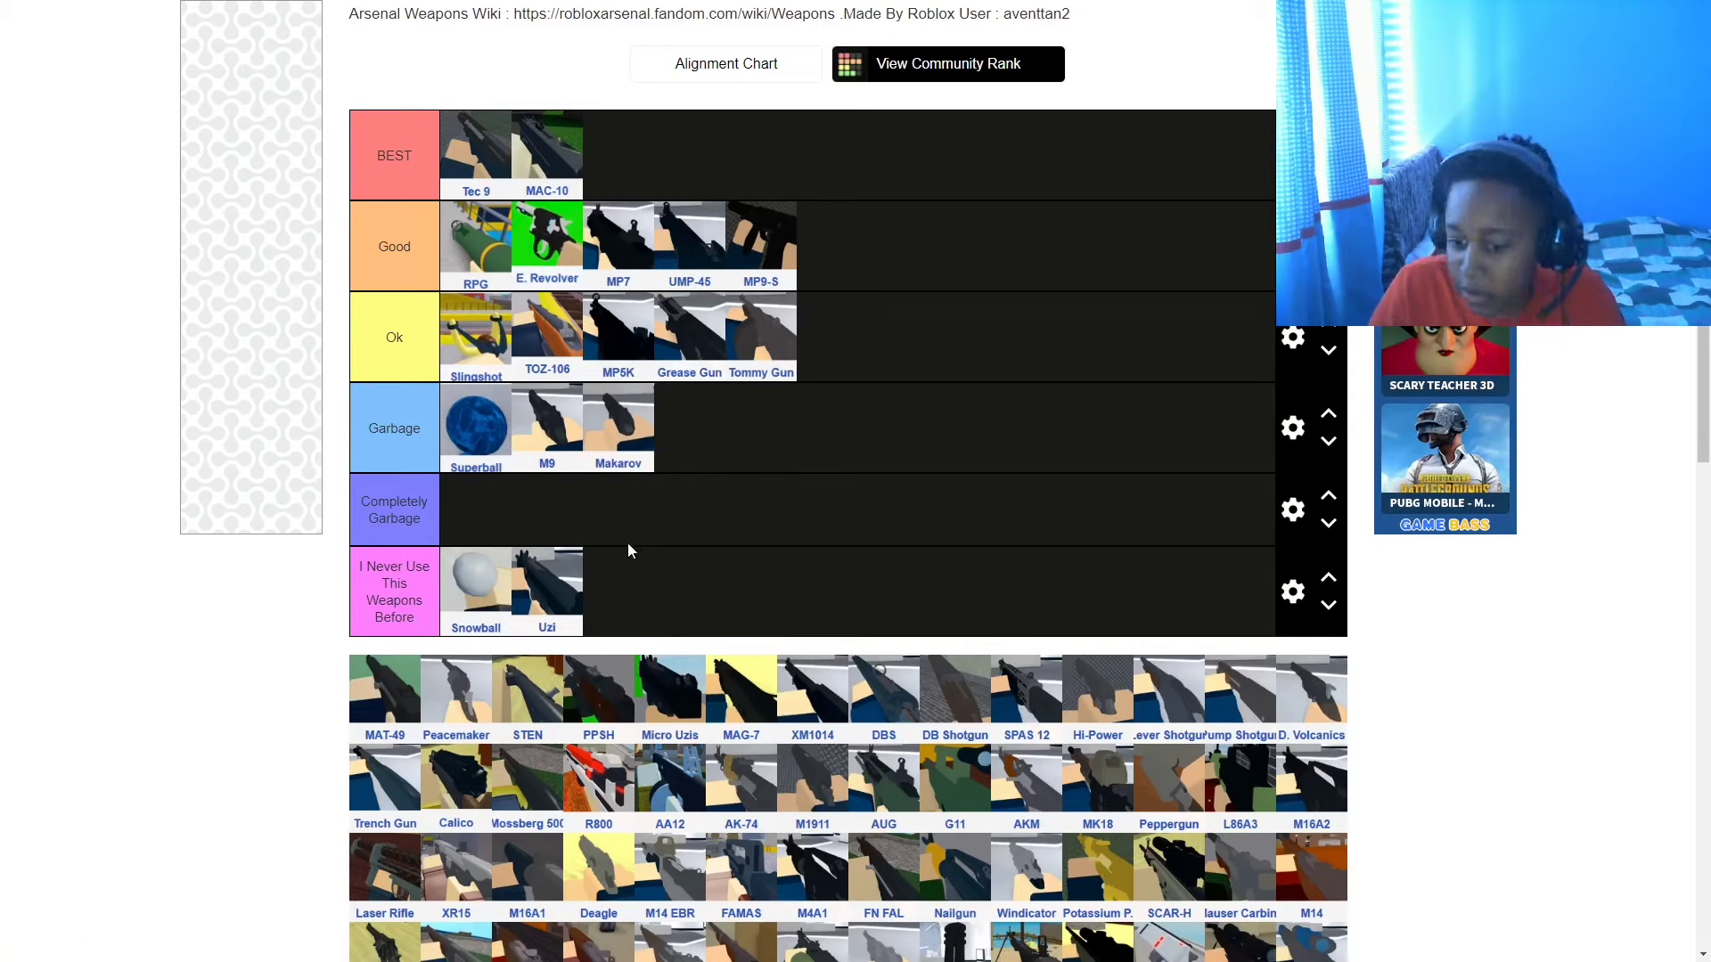
- Put MAT-49 in BEST and Peacemaker in the Completely Garbage tier
scroll(627, 545, "down", 4)
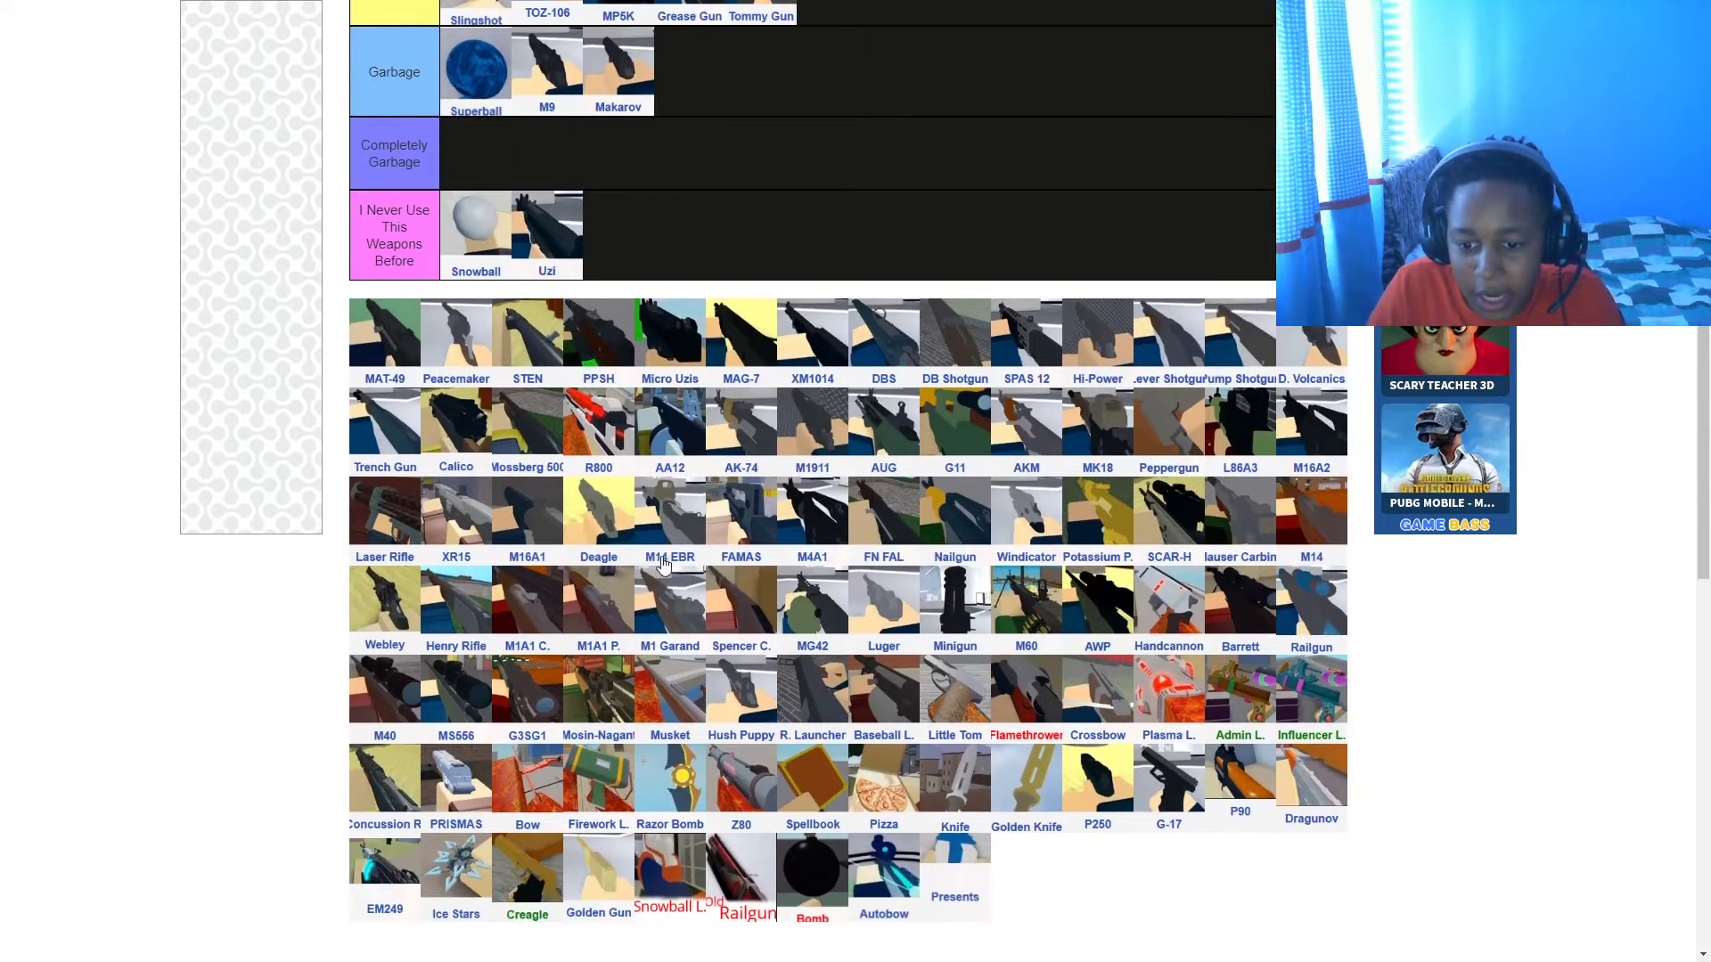
scroll(732, 602, "up", 2)
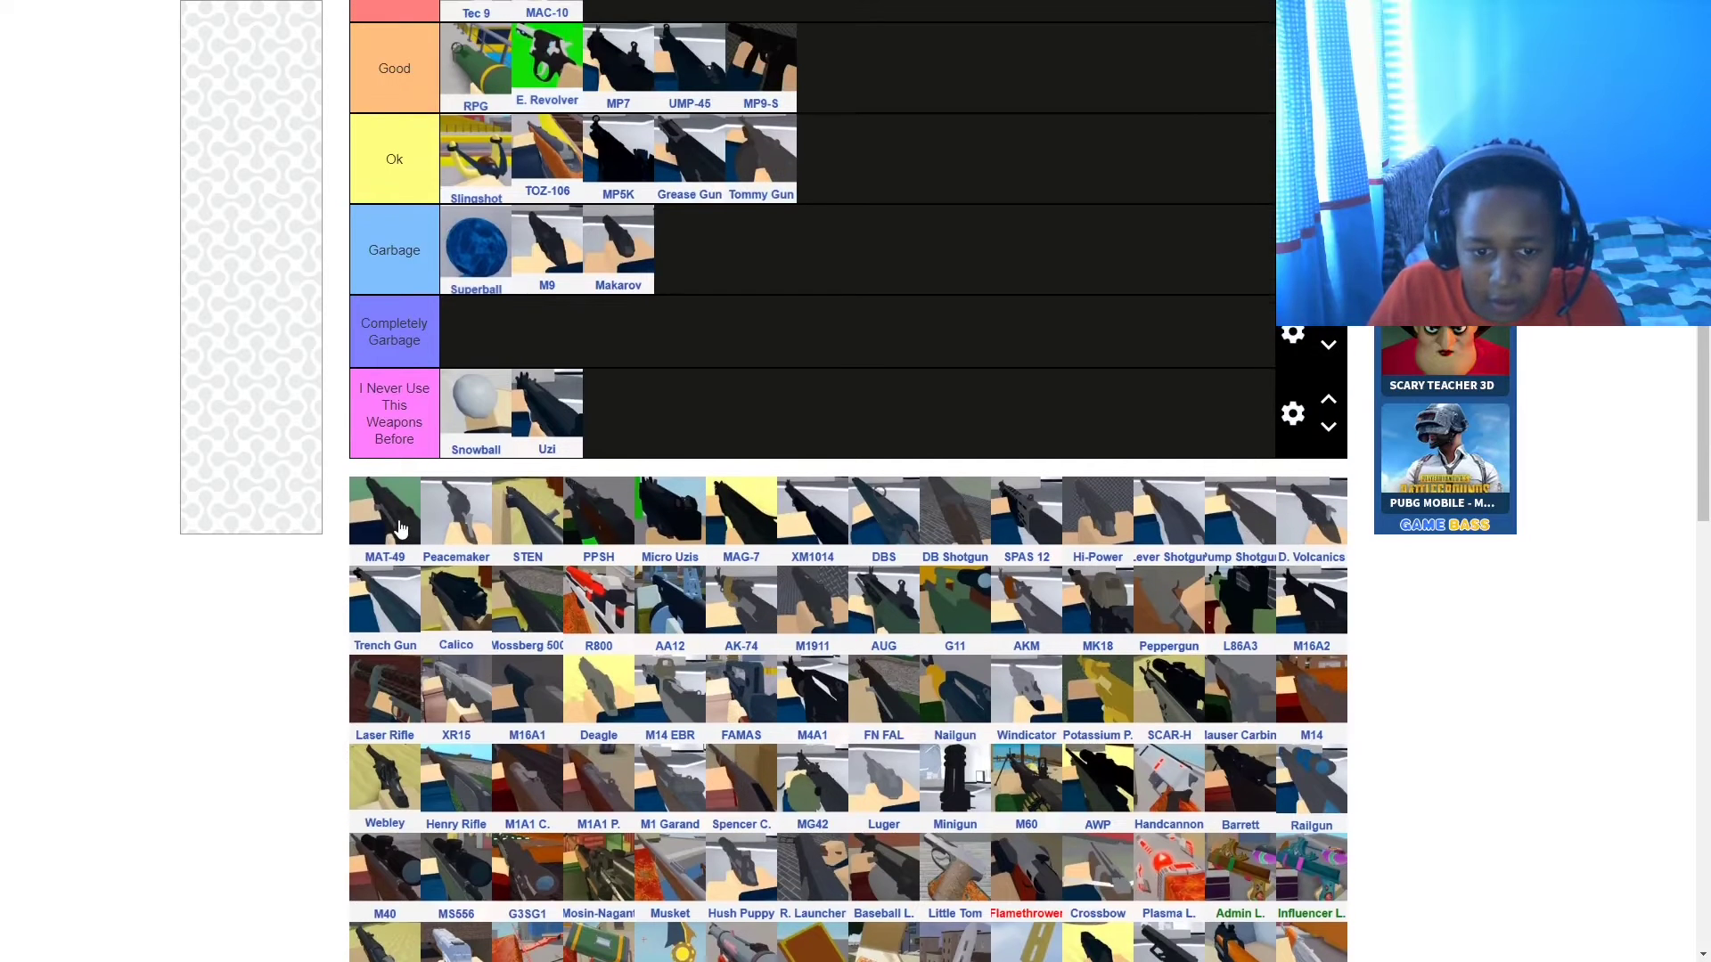
scroll(393, 525, "up", 2)
left_click_drag(357, 688, 611, 191)
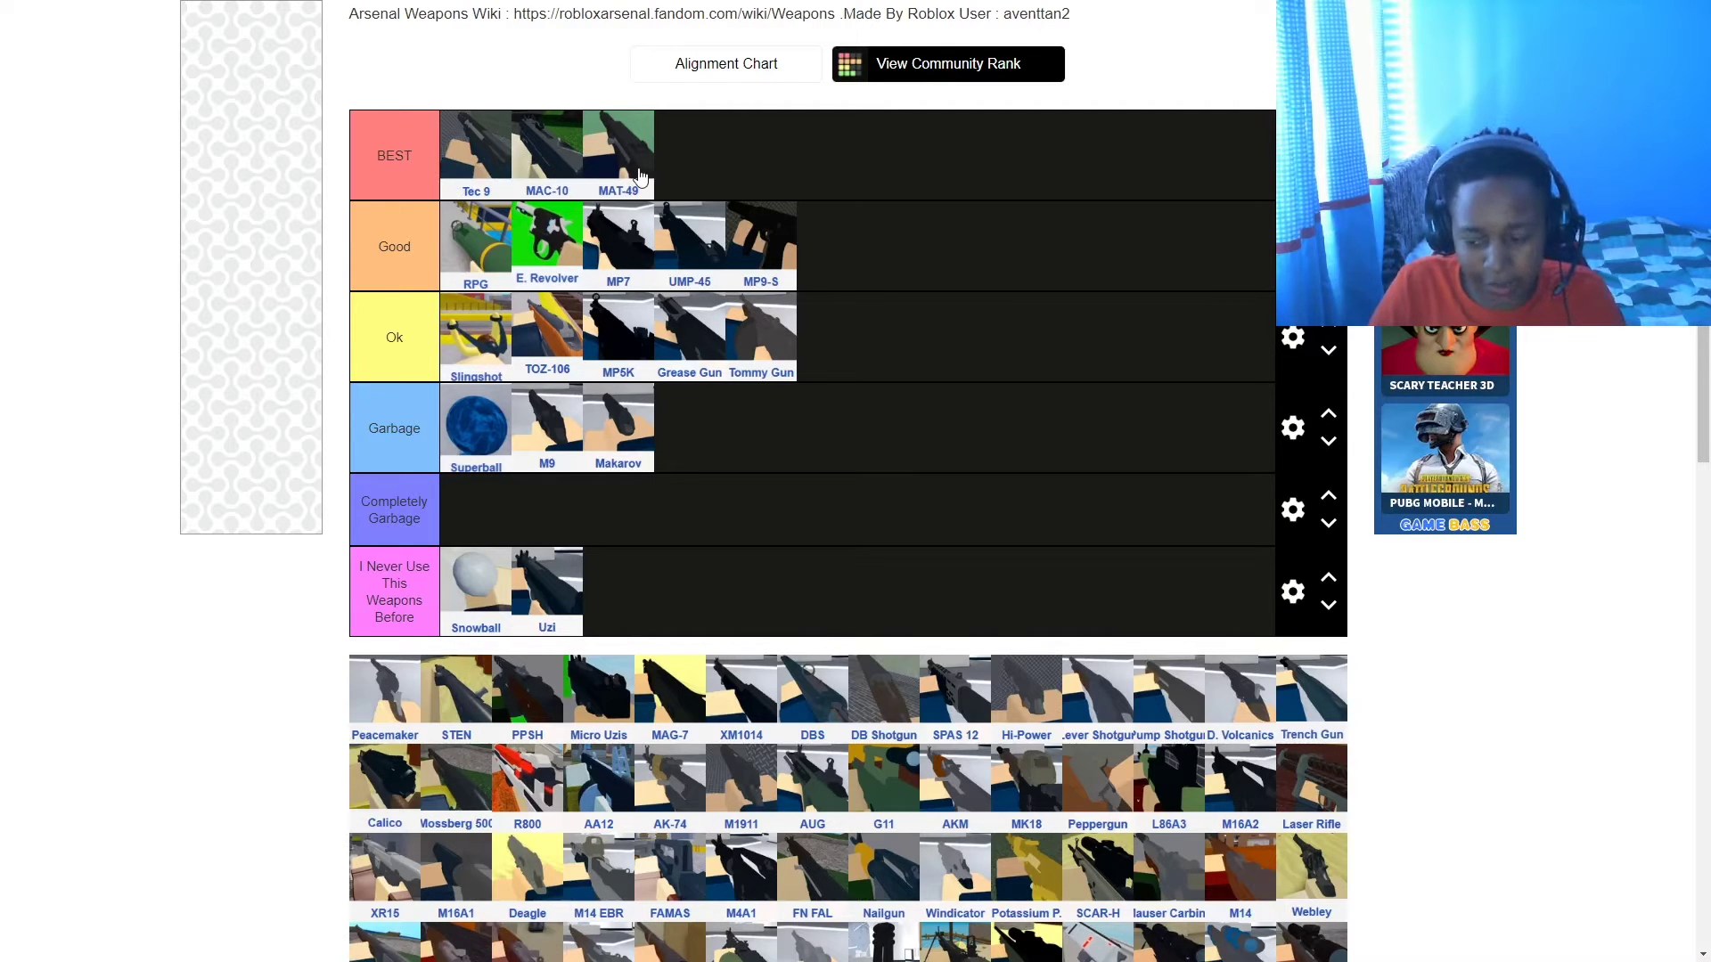
left_click_drag(371, 673, 490, 510)
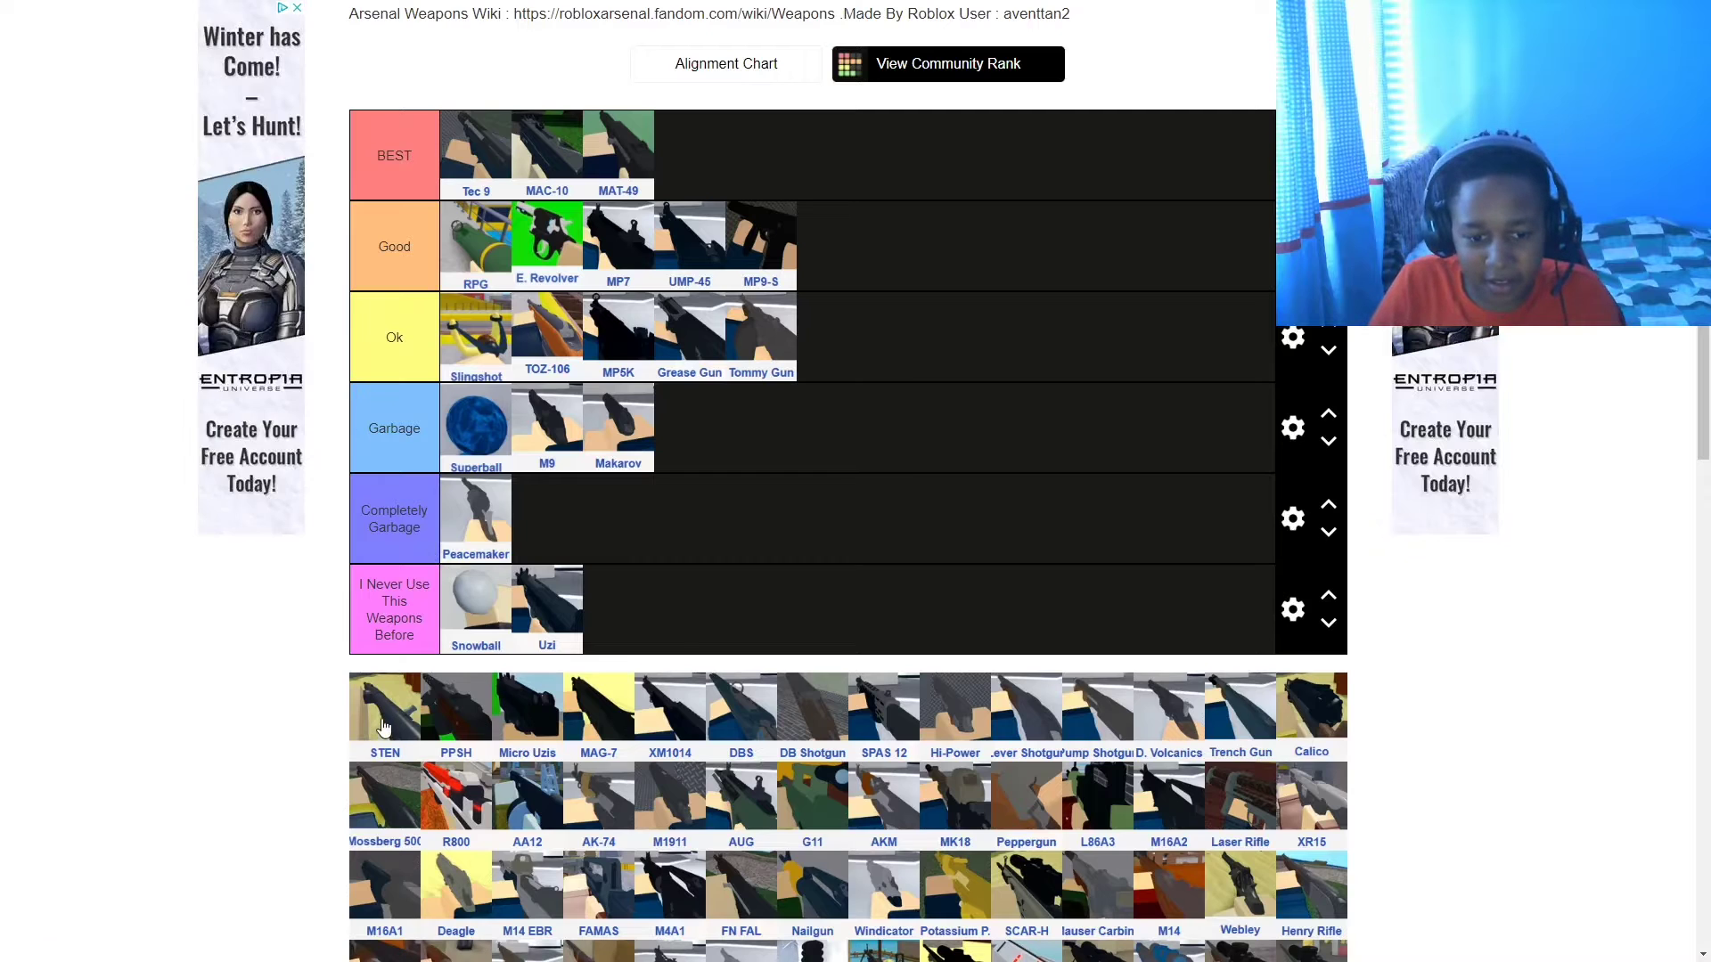
- Add STEN to BEST, PPSH to Good, and Micro Uzis to BEST right after STEN
left_click_drag(385, 728, 699, 162)
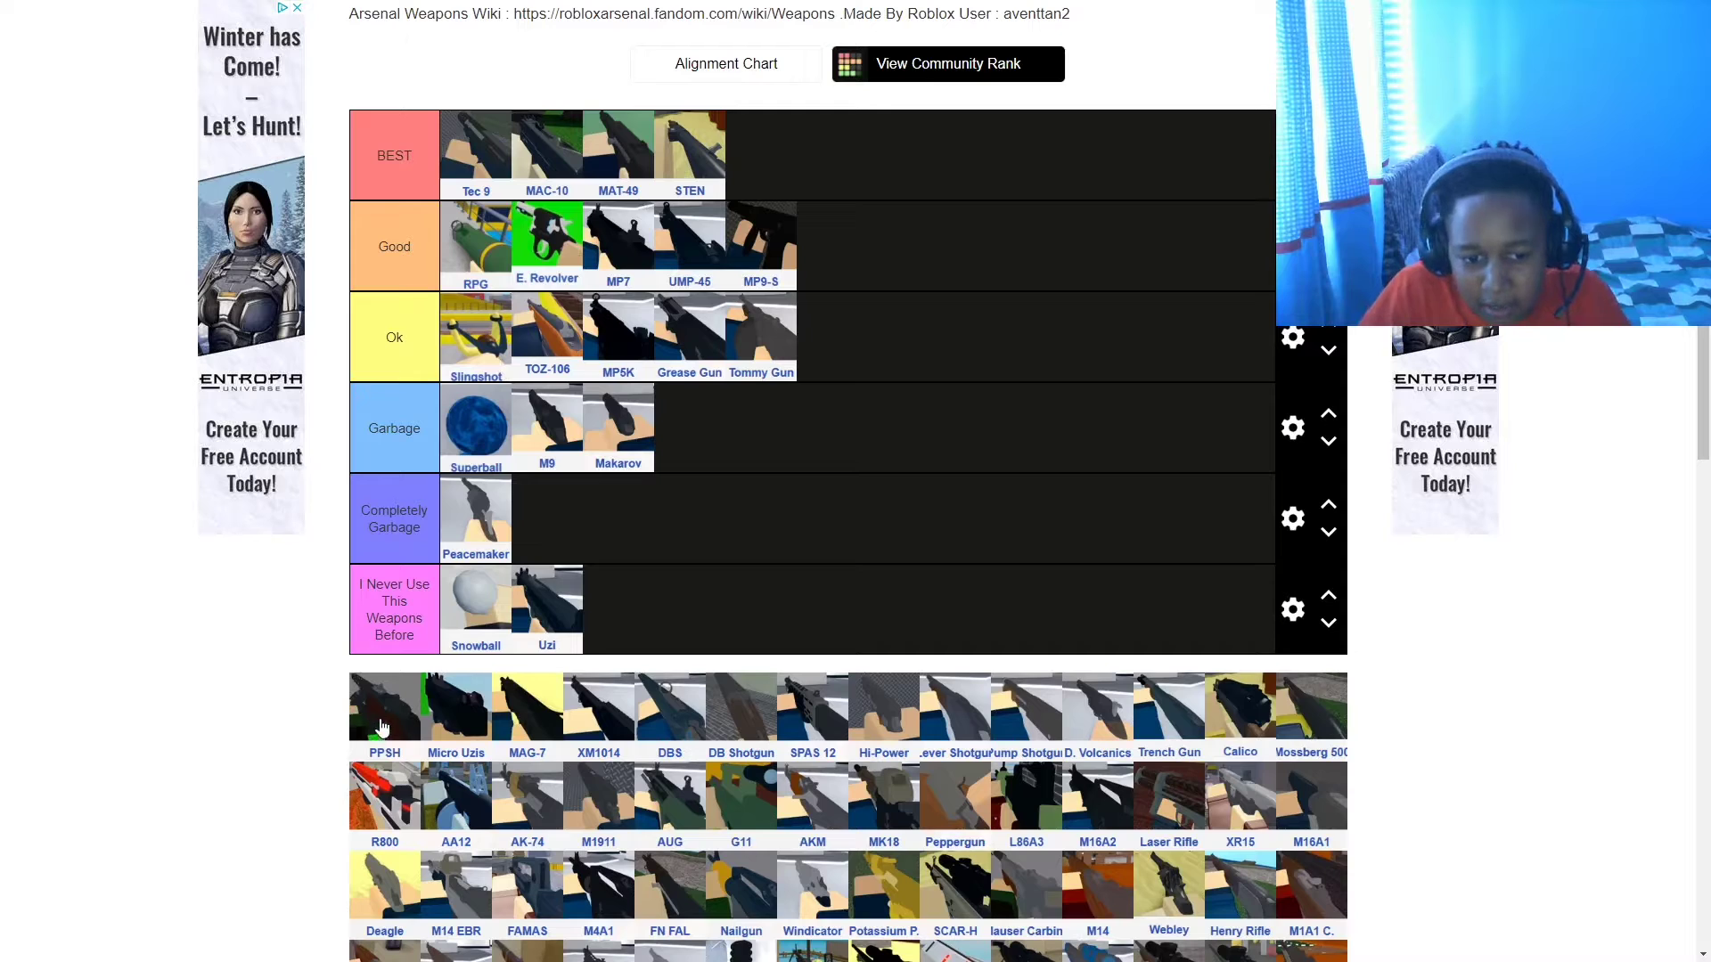
left_click_drag(381, 727, 862, 271)
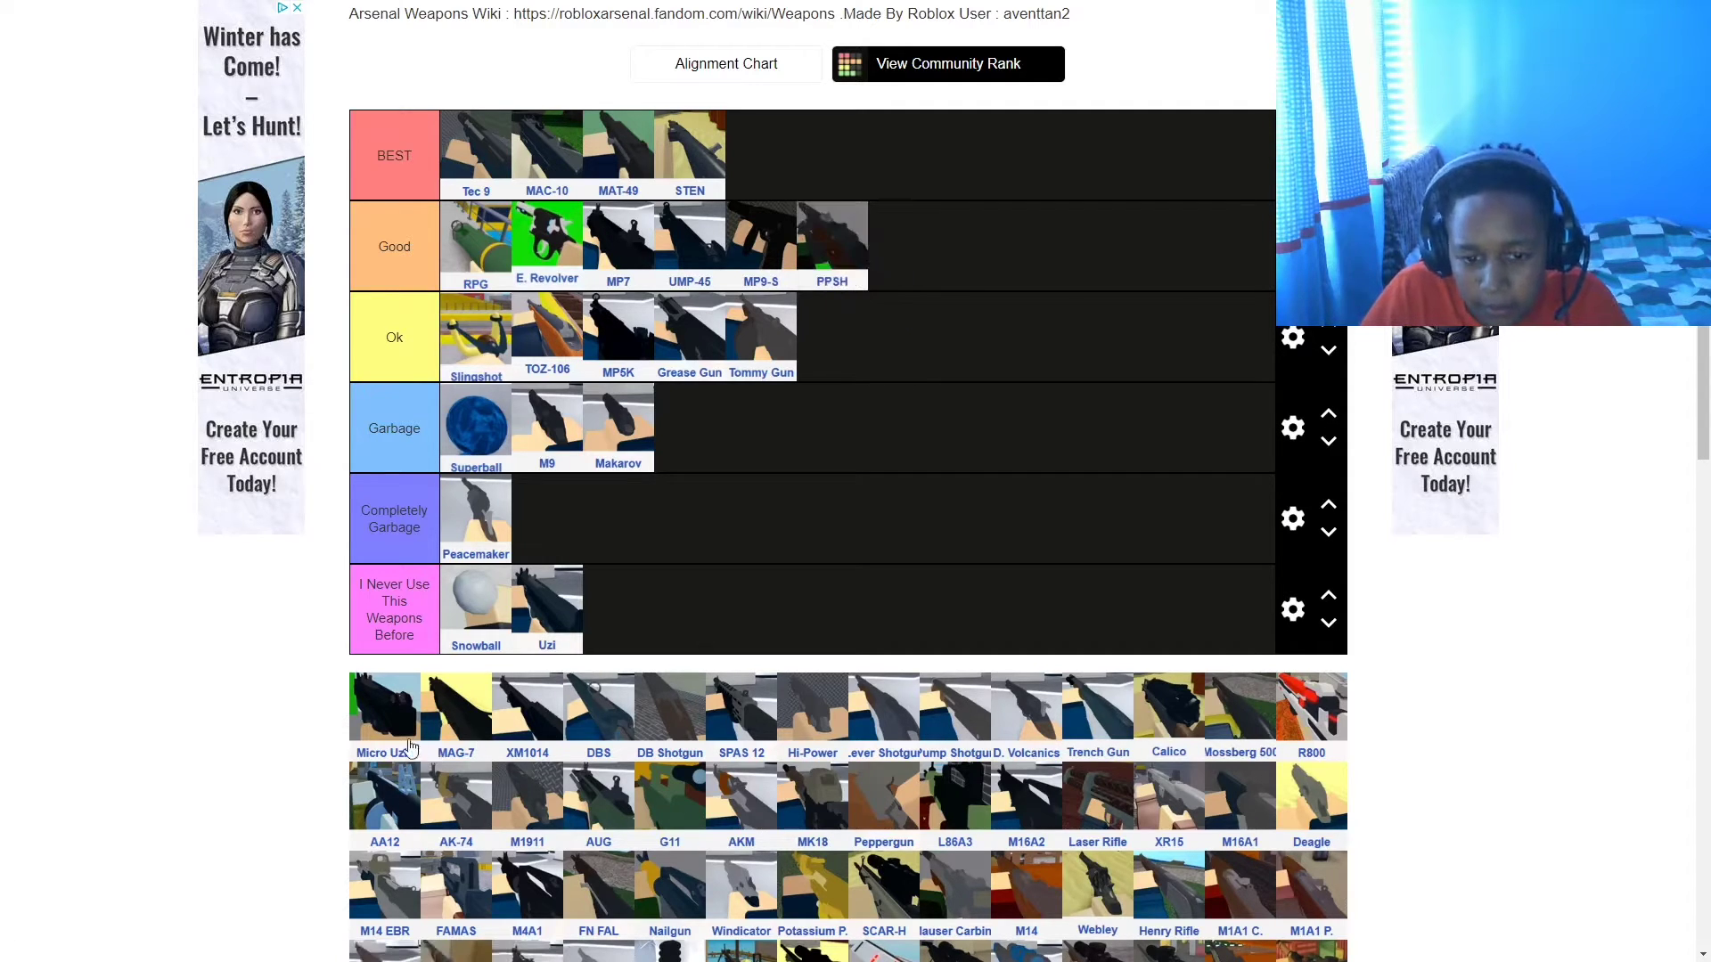
left_click_drag(377, 731, 805, 205)
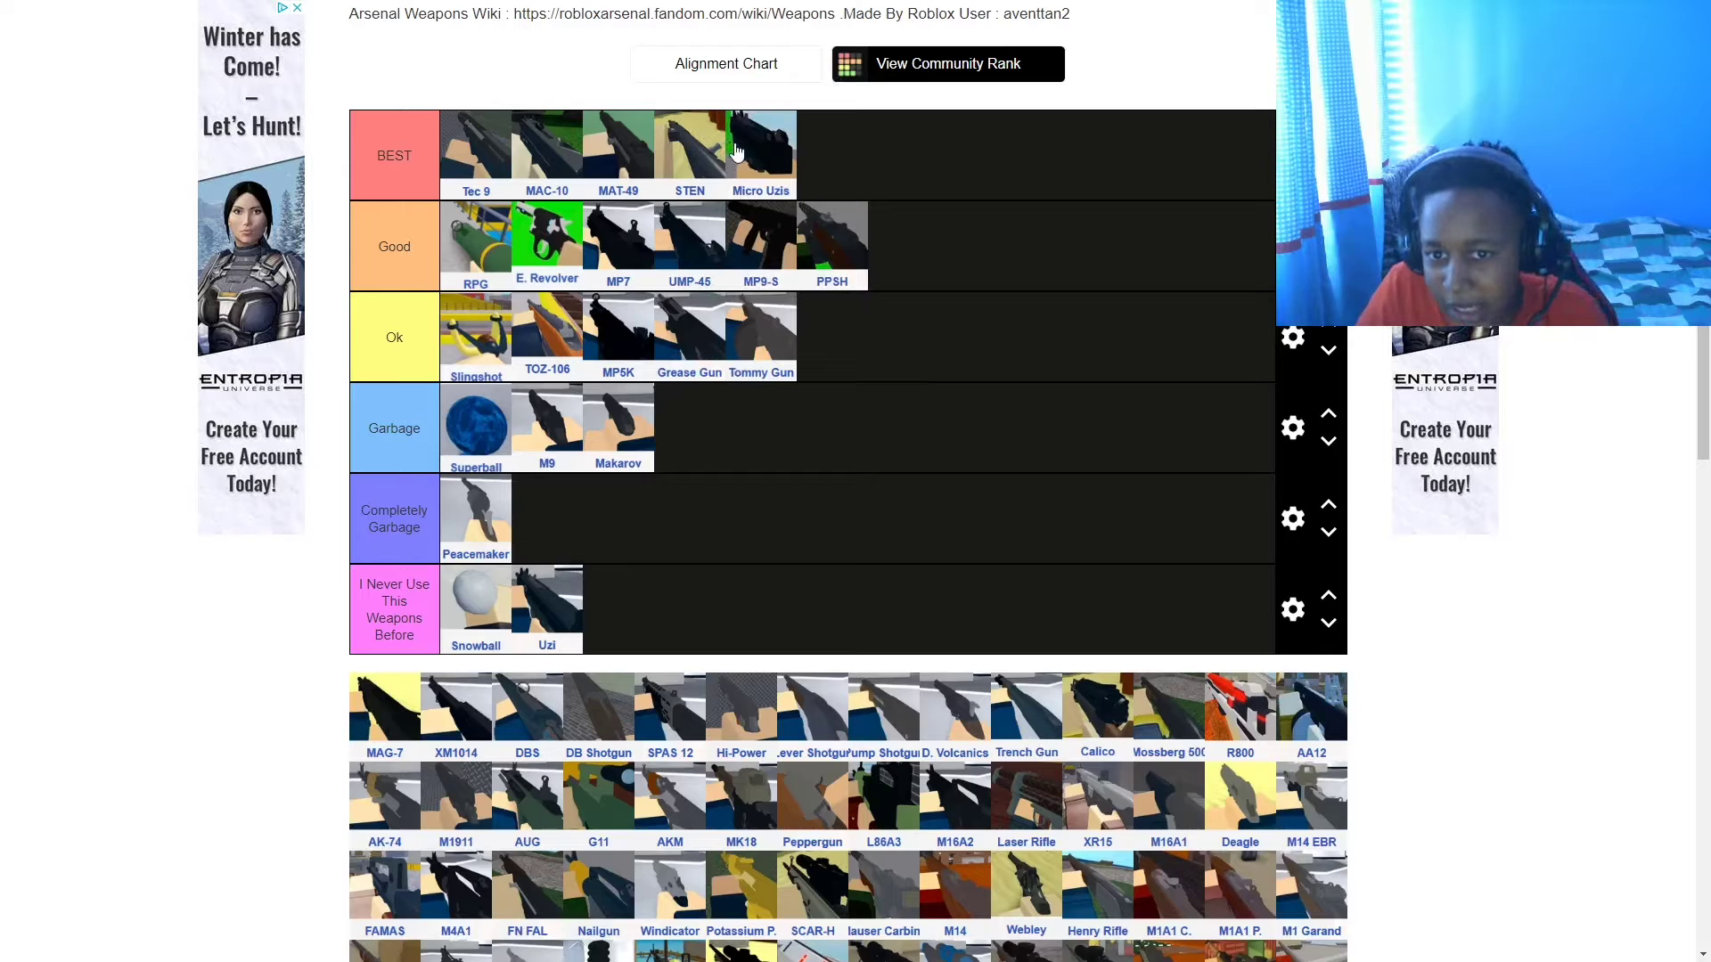
left_click_drag(783, 162, 871, 162)
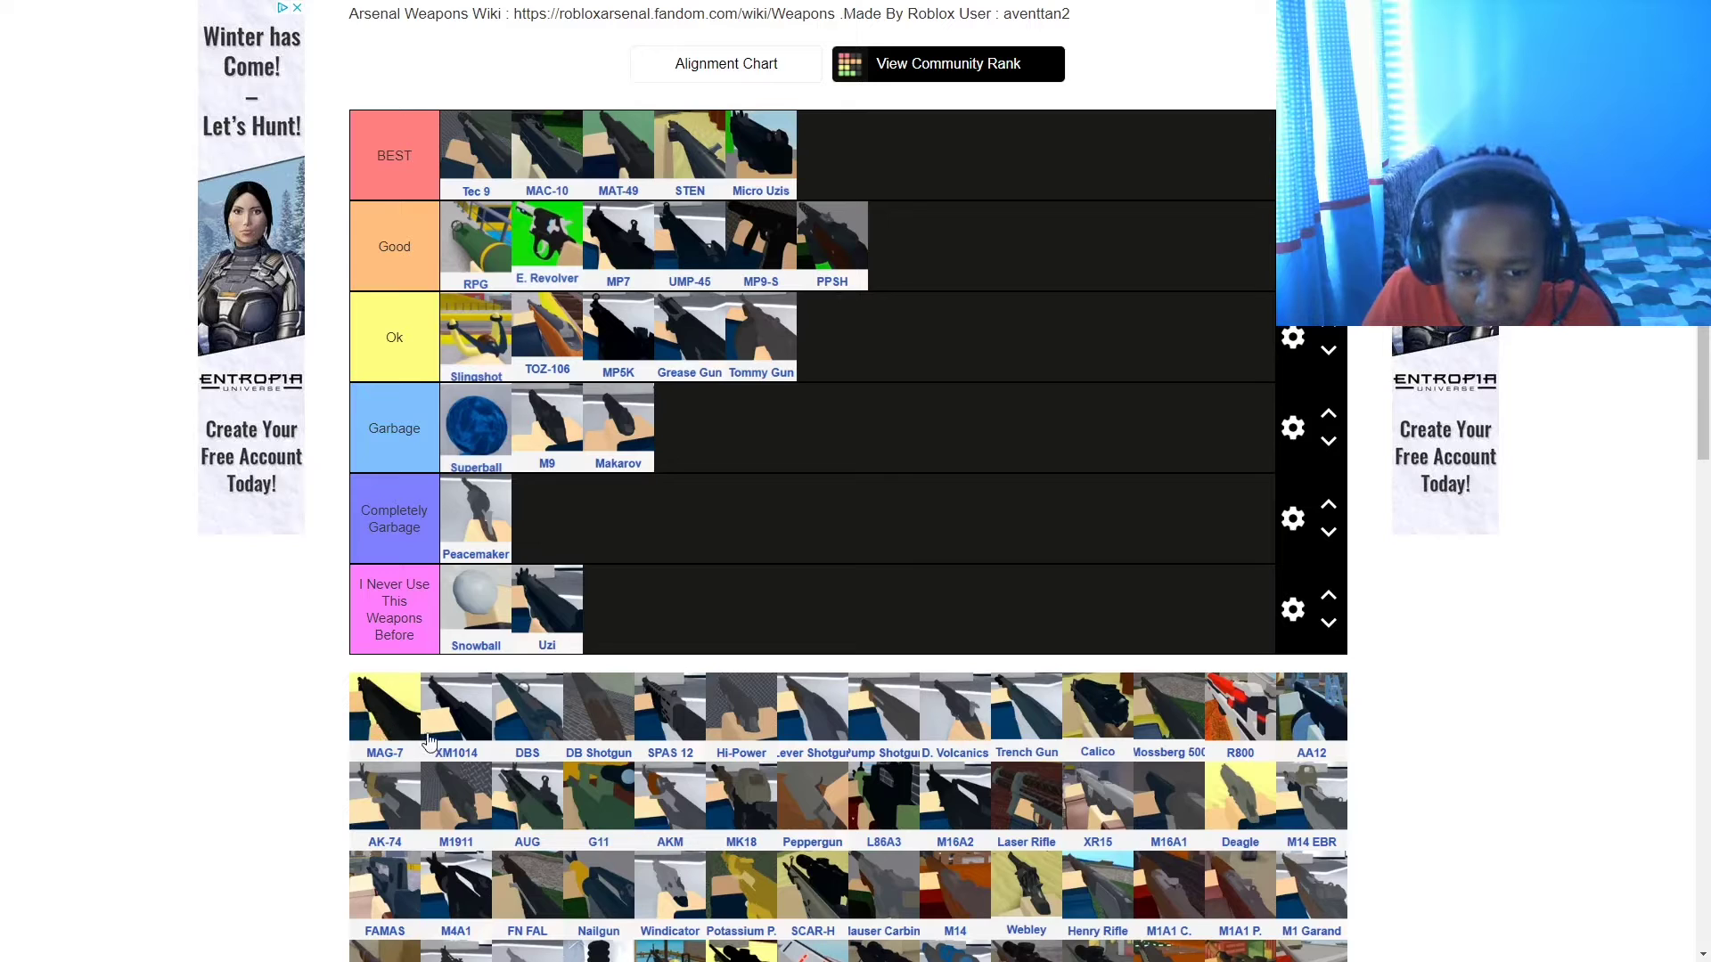
- Add MAG-7, DBS and XM1014 to Ok, DB Shotgun to Good, and SPAS 12 to BEST
left_click_drag(409, 735, 855, 343)
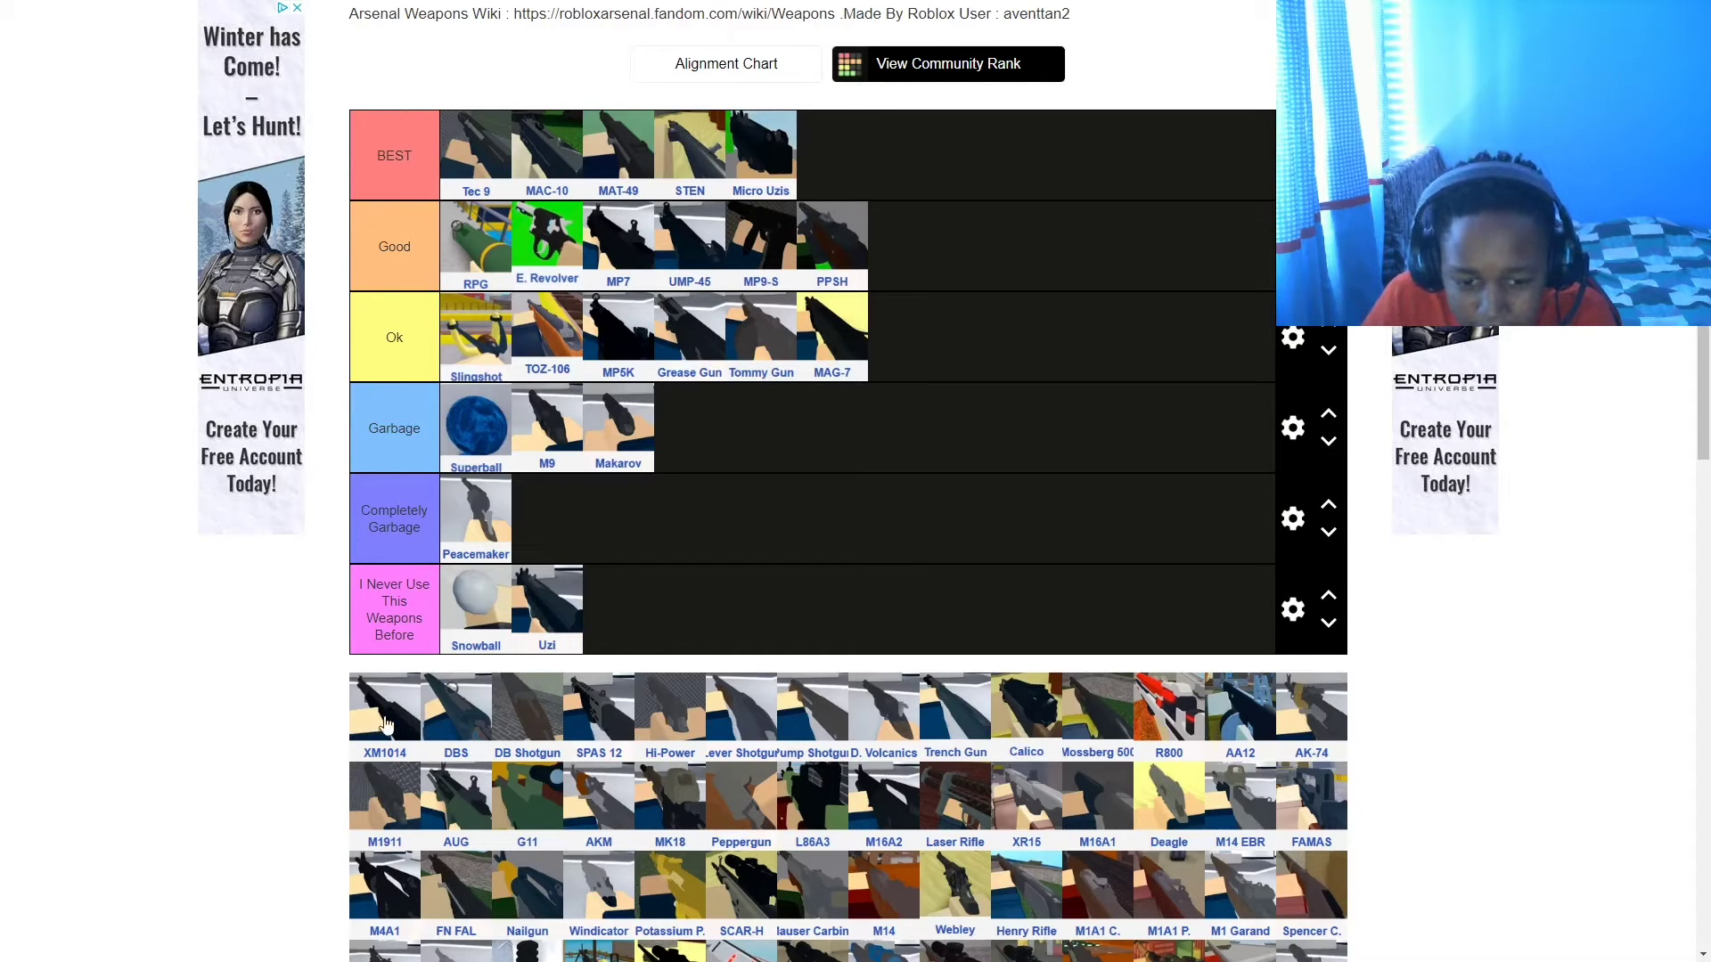
left_click_drag(448, 731, 897, 401)
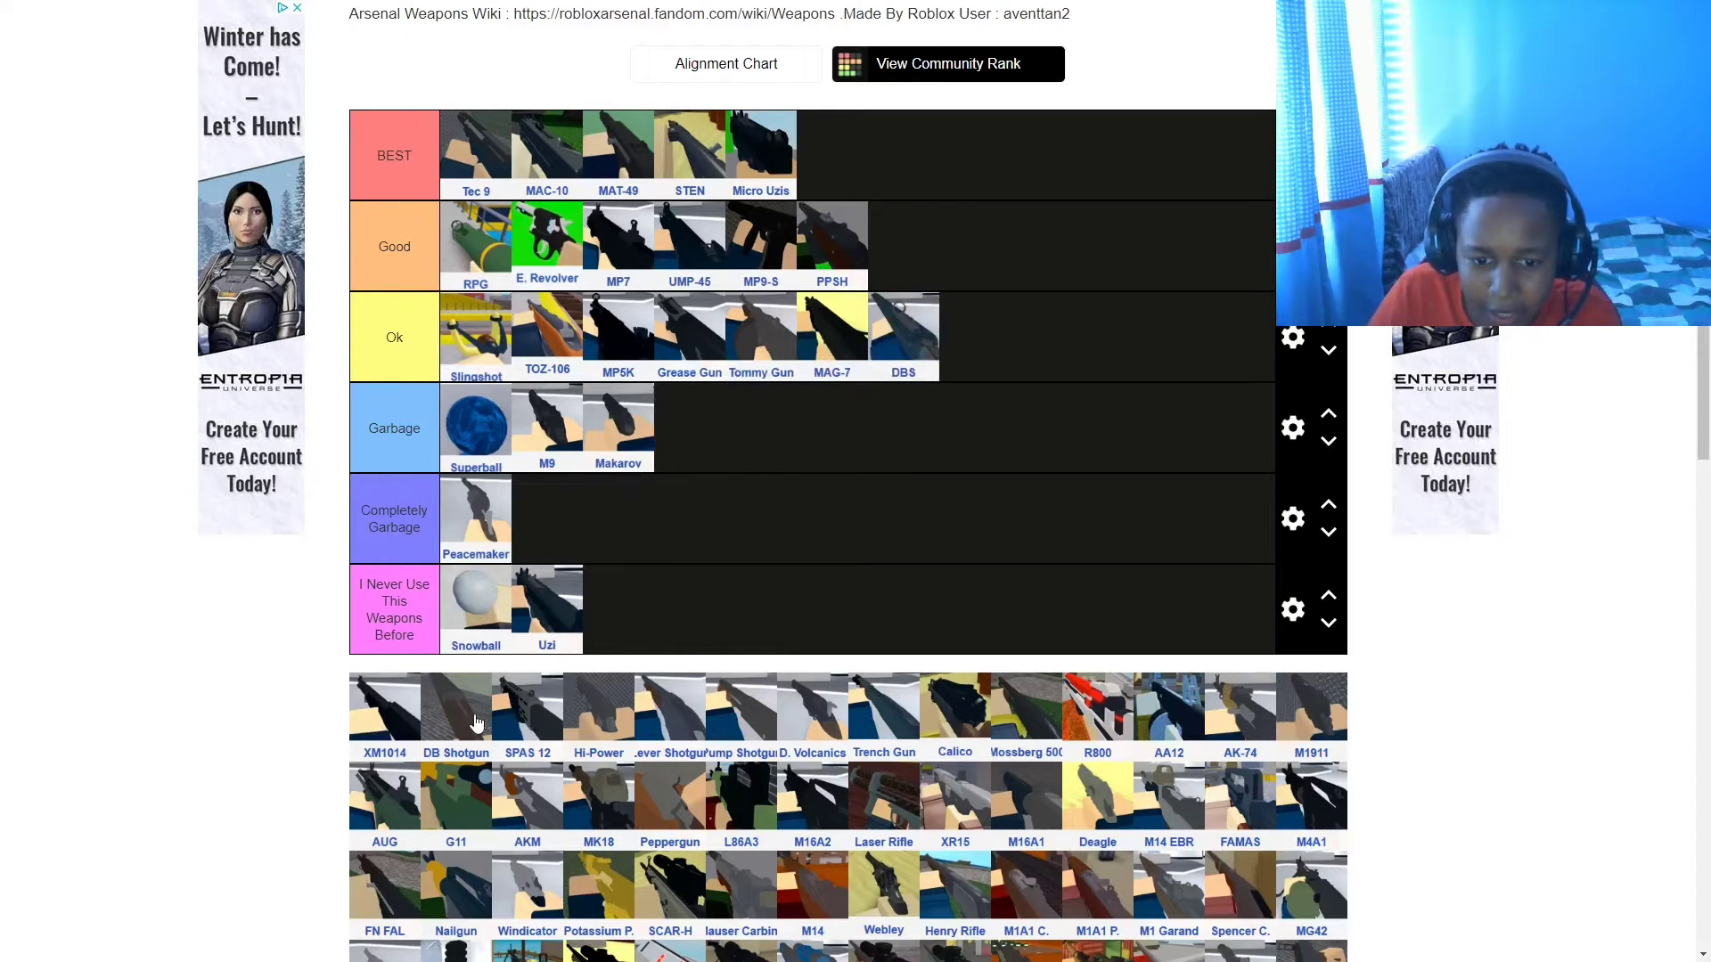
left_click_drag(472, 722, 918, 254)
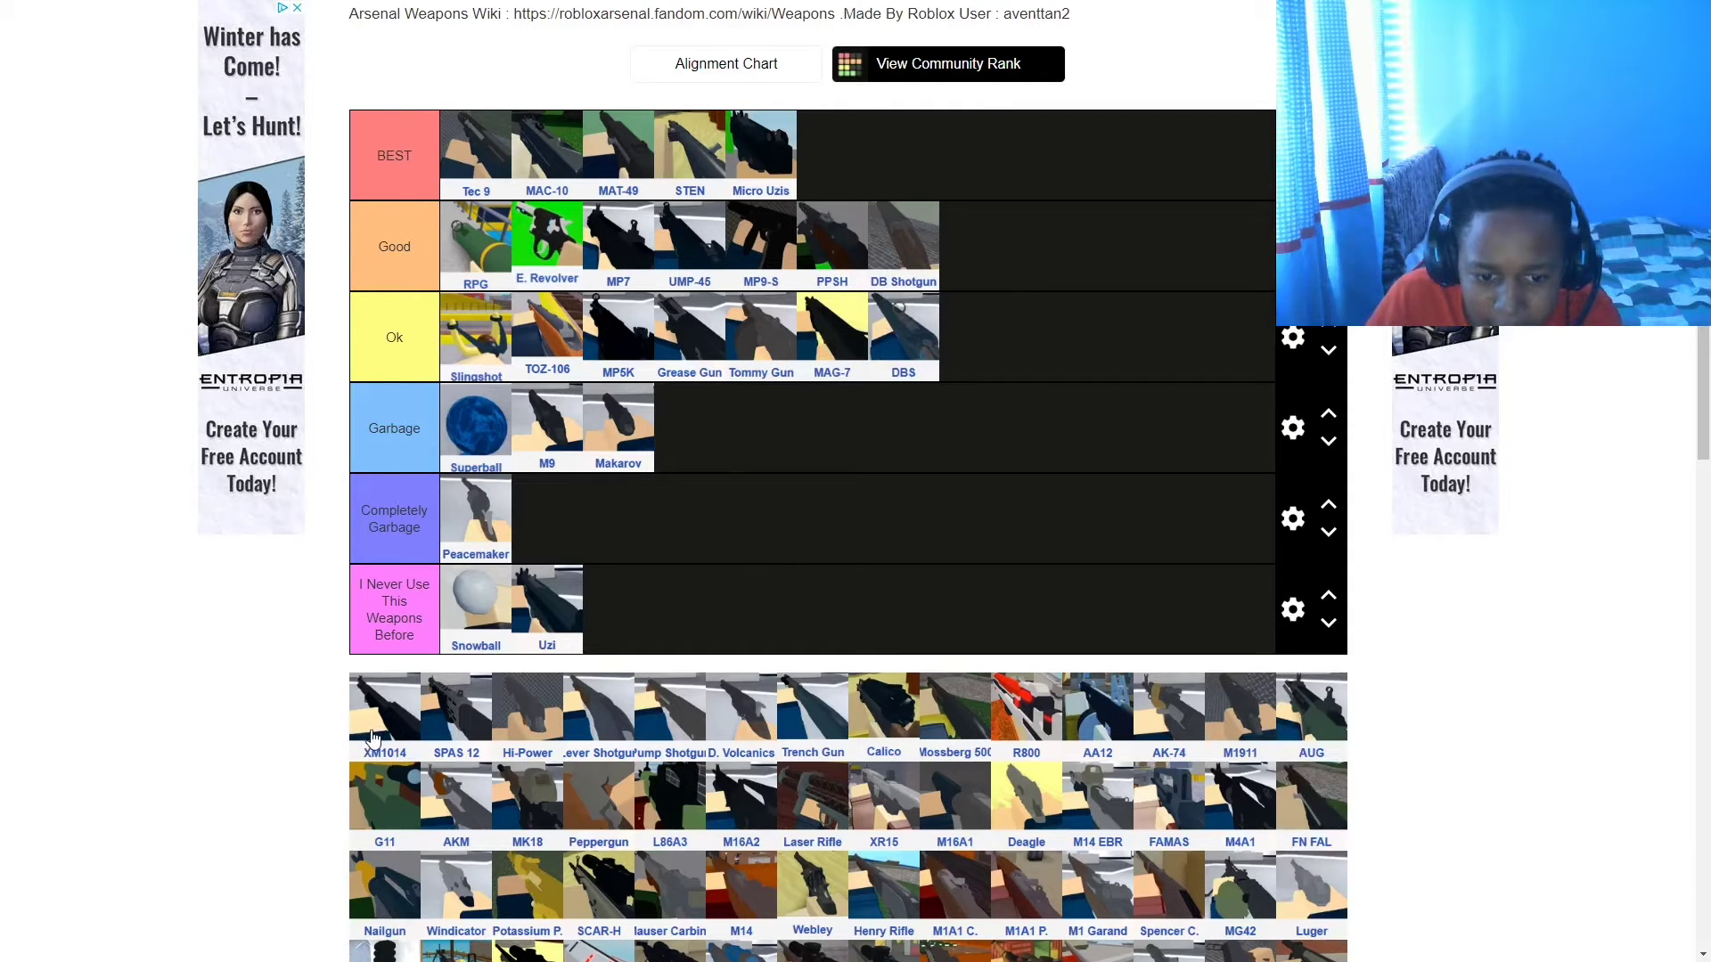
left_click_drag(374, 730, 1029, 361)
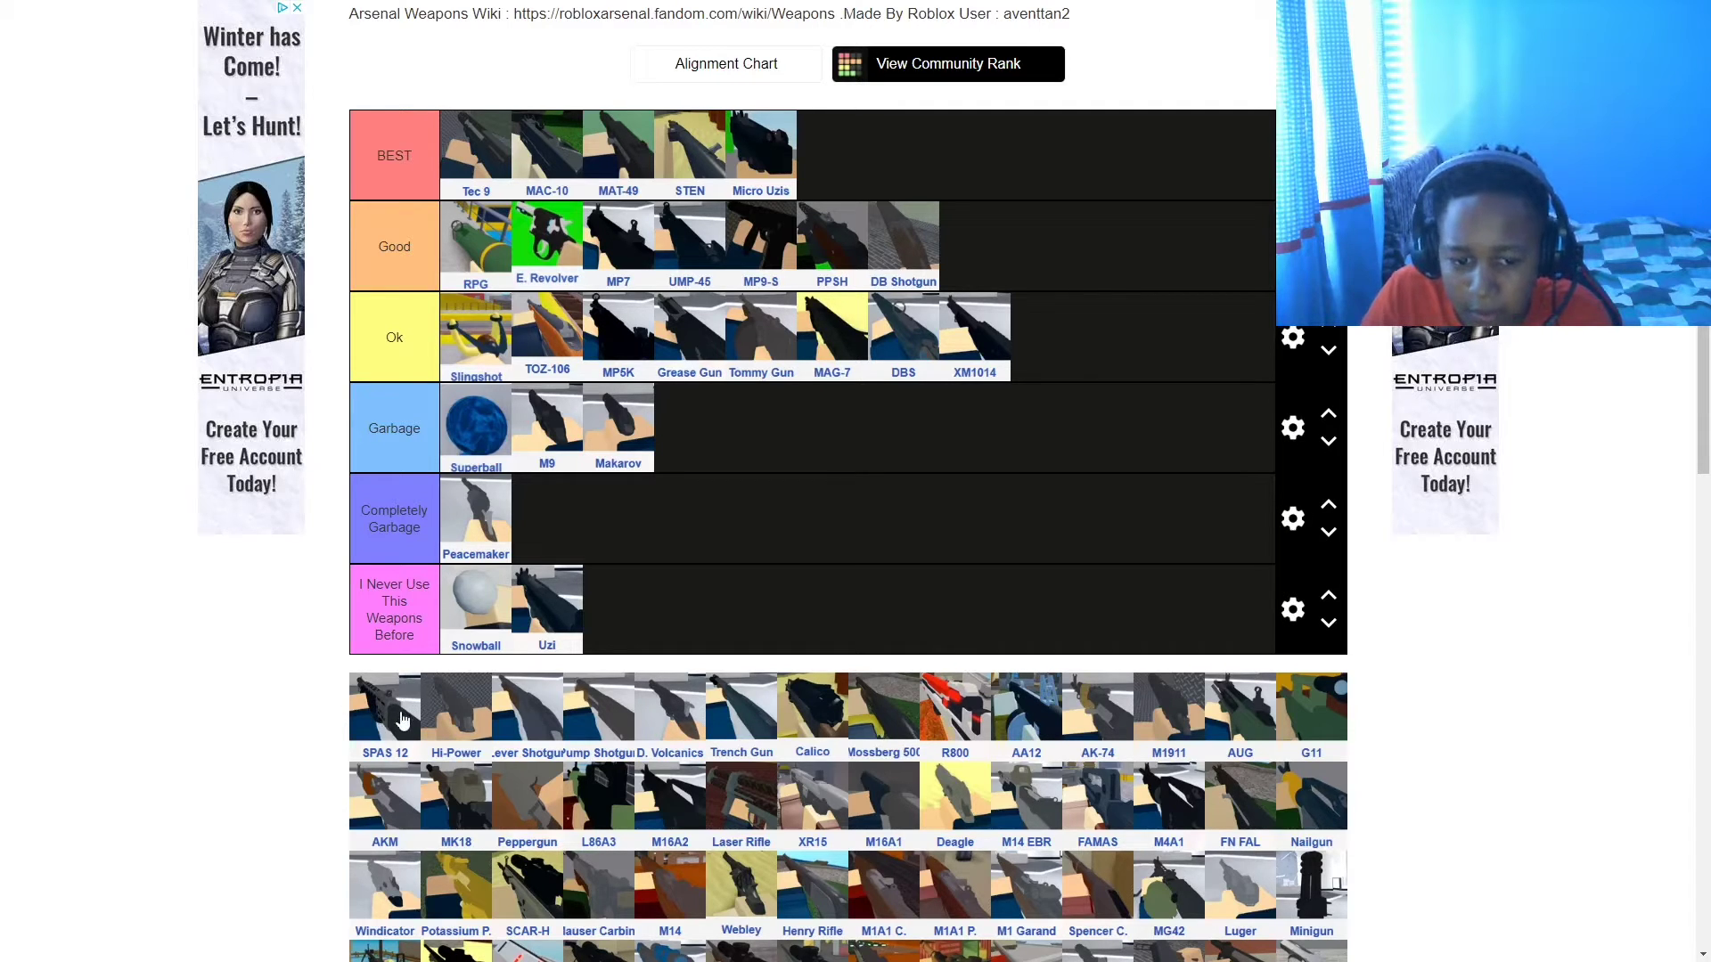
left_click_drag(406, 713, 1017, 251)
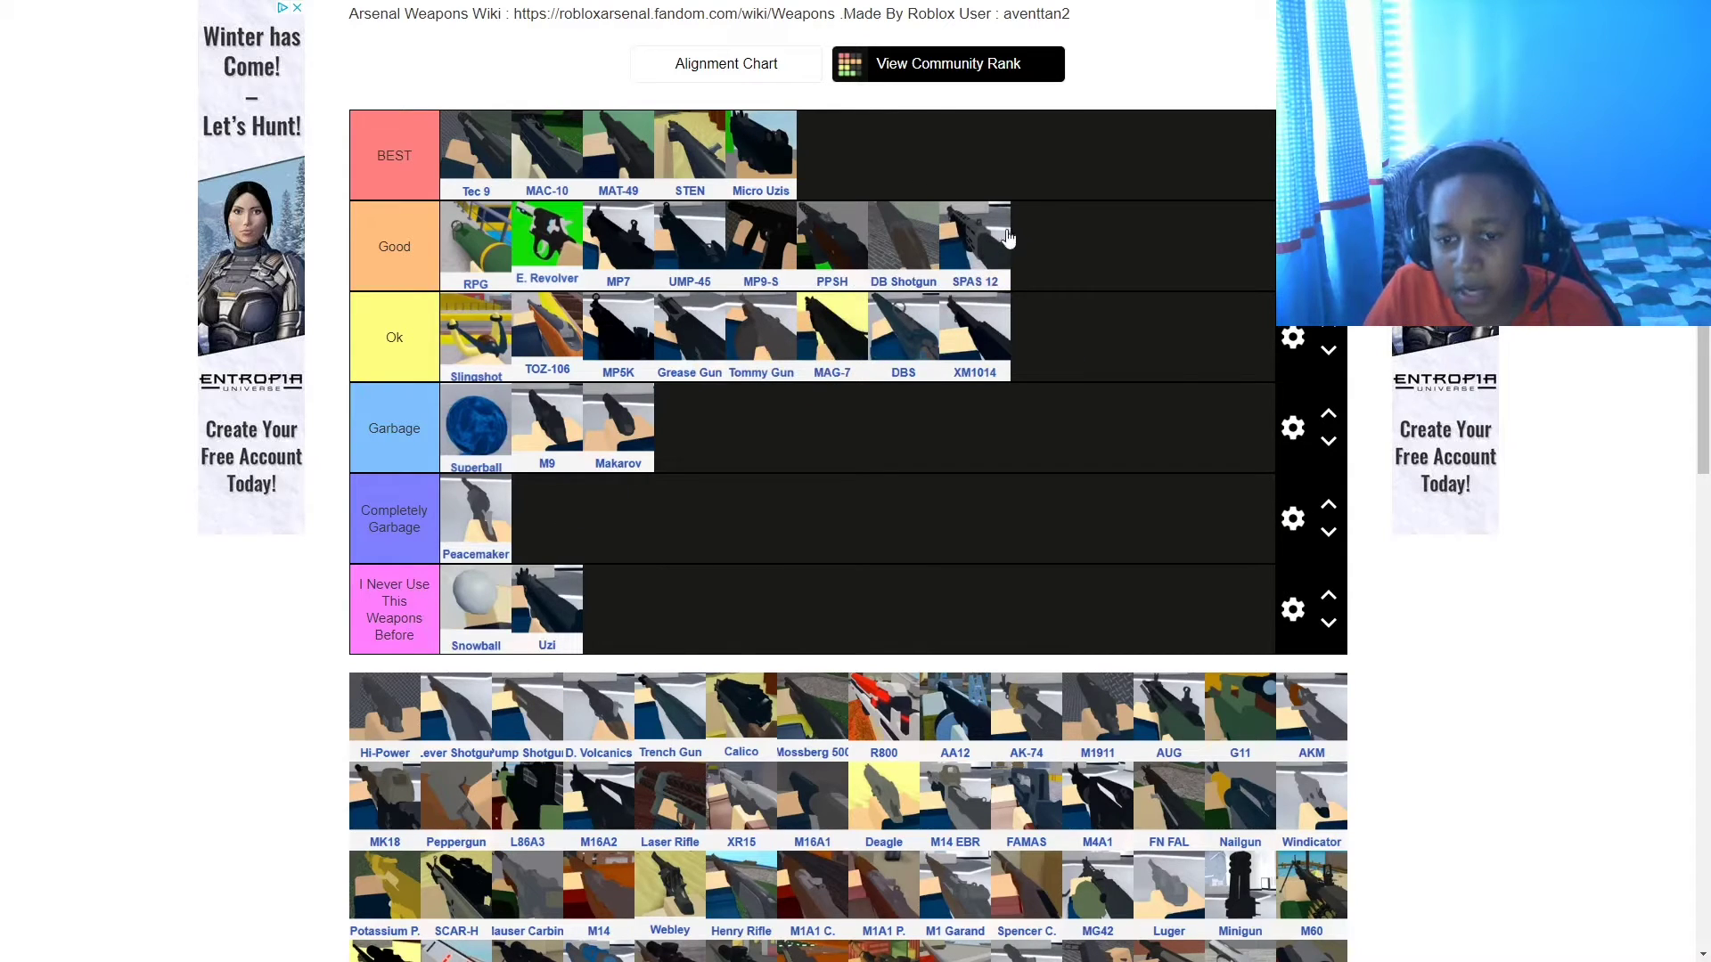
left_click_drag(989, 245, 836, 183)
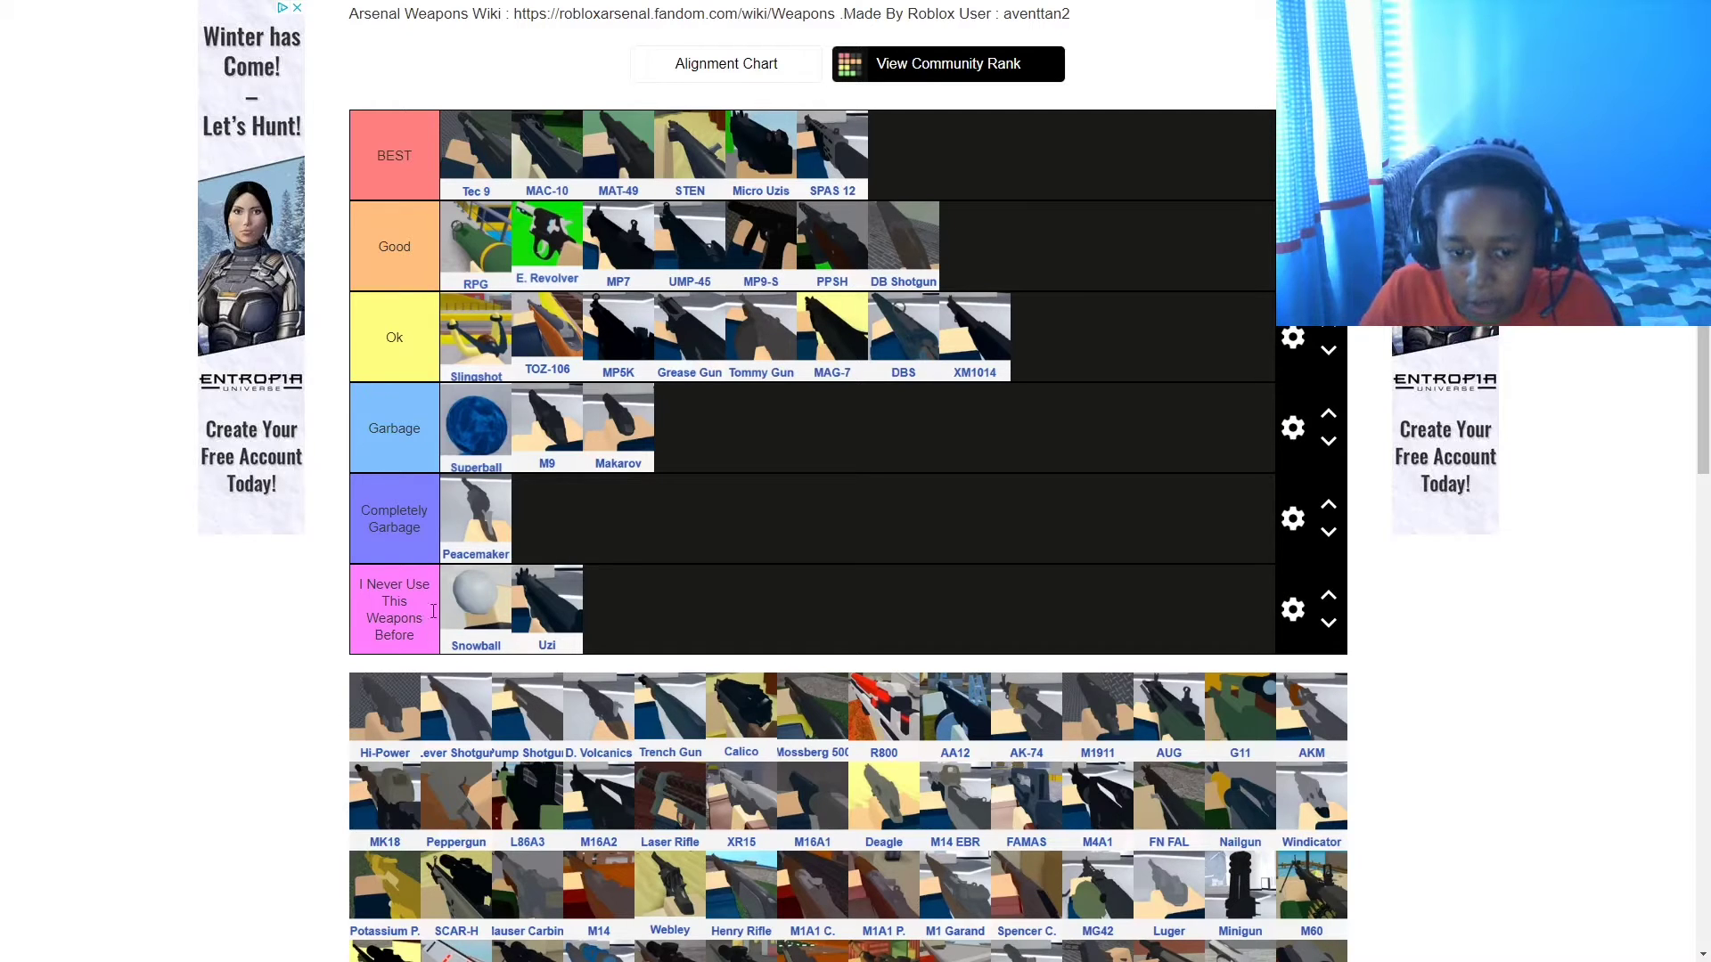
- Put Hi-Power in Garbage and Lever Shotgun and Pump Shotgun at the end of Ok
left_click_drag(367, 709, 717, 432)
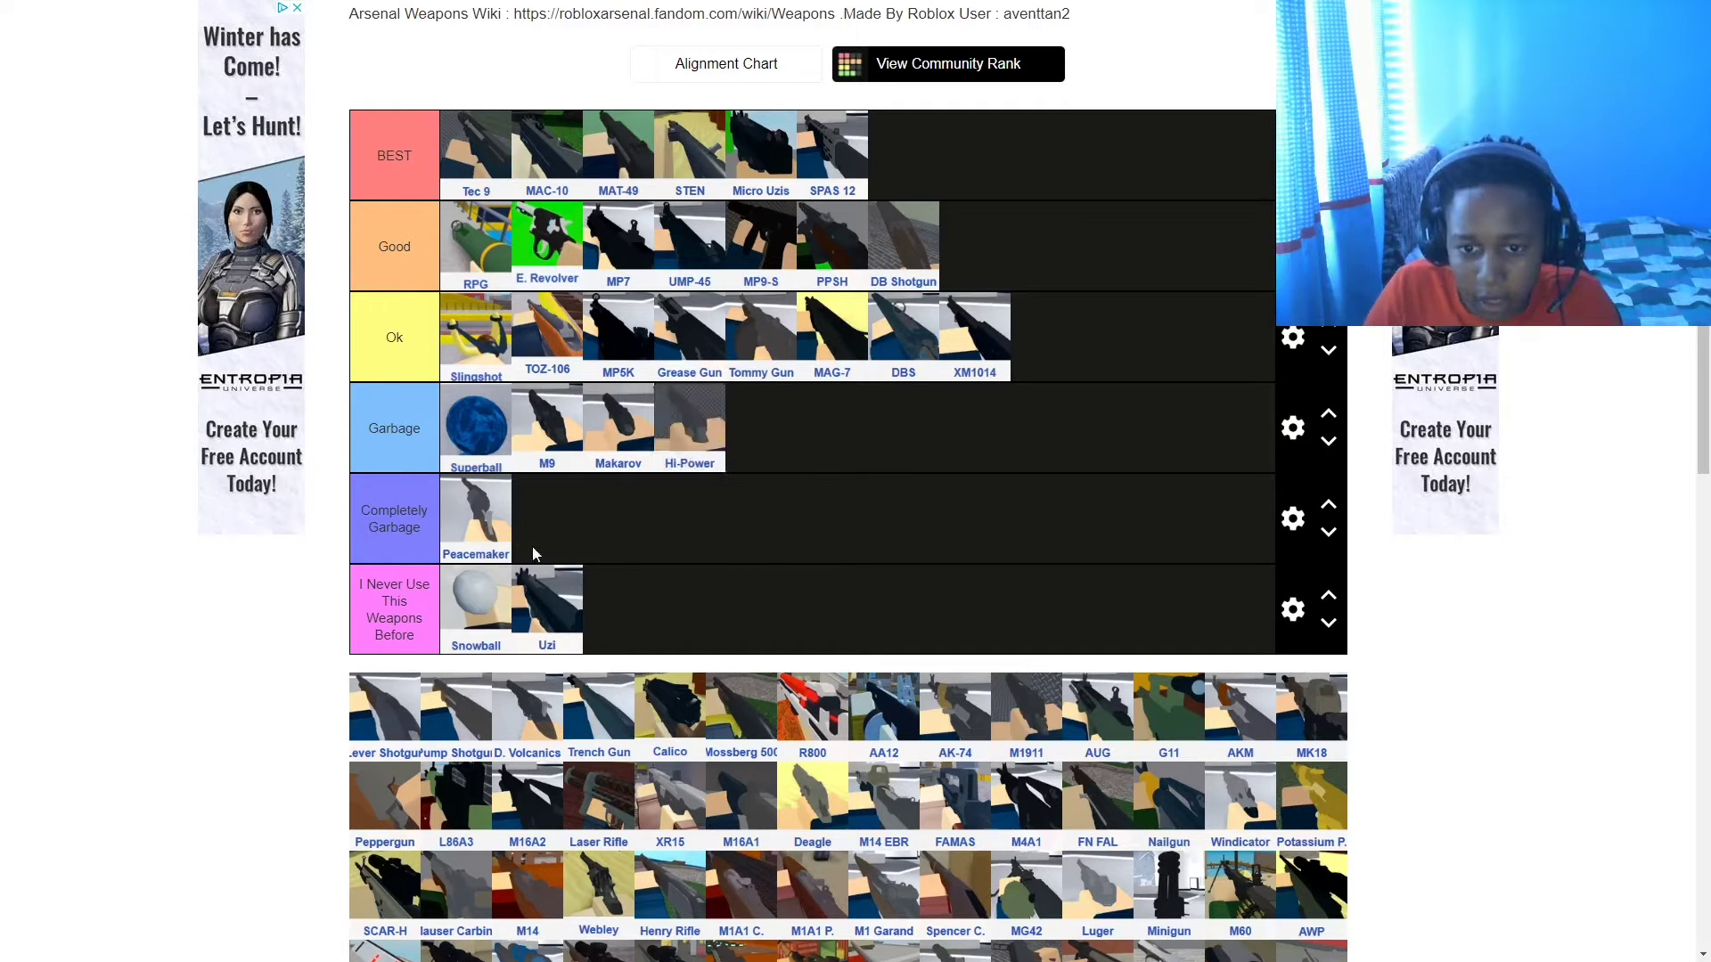
left_click_drag(366, 717, 1083, 361)
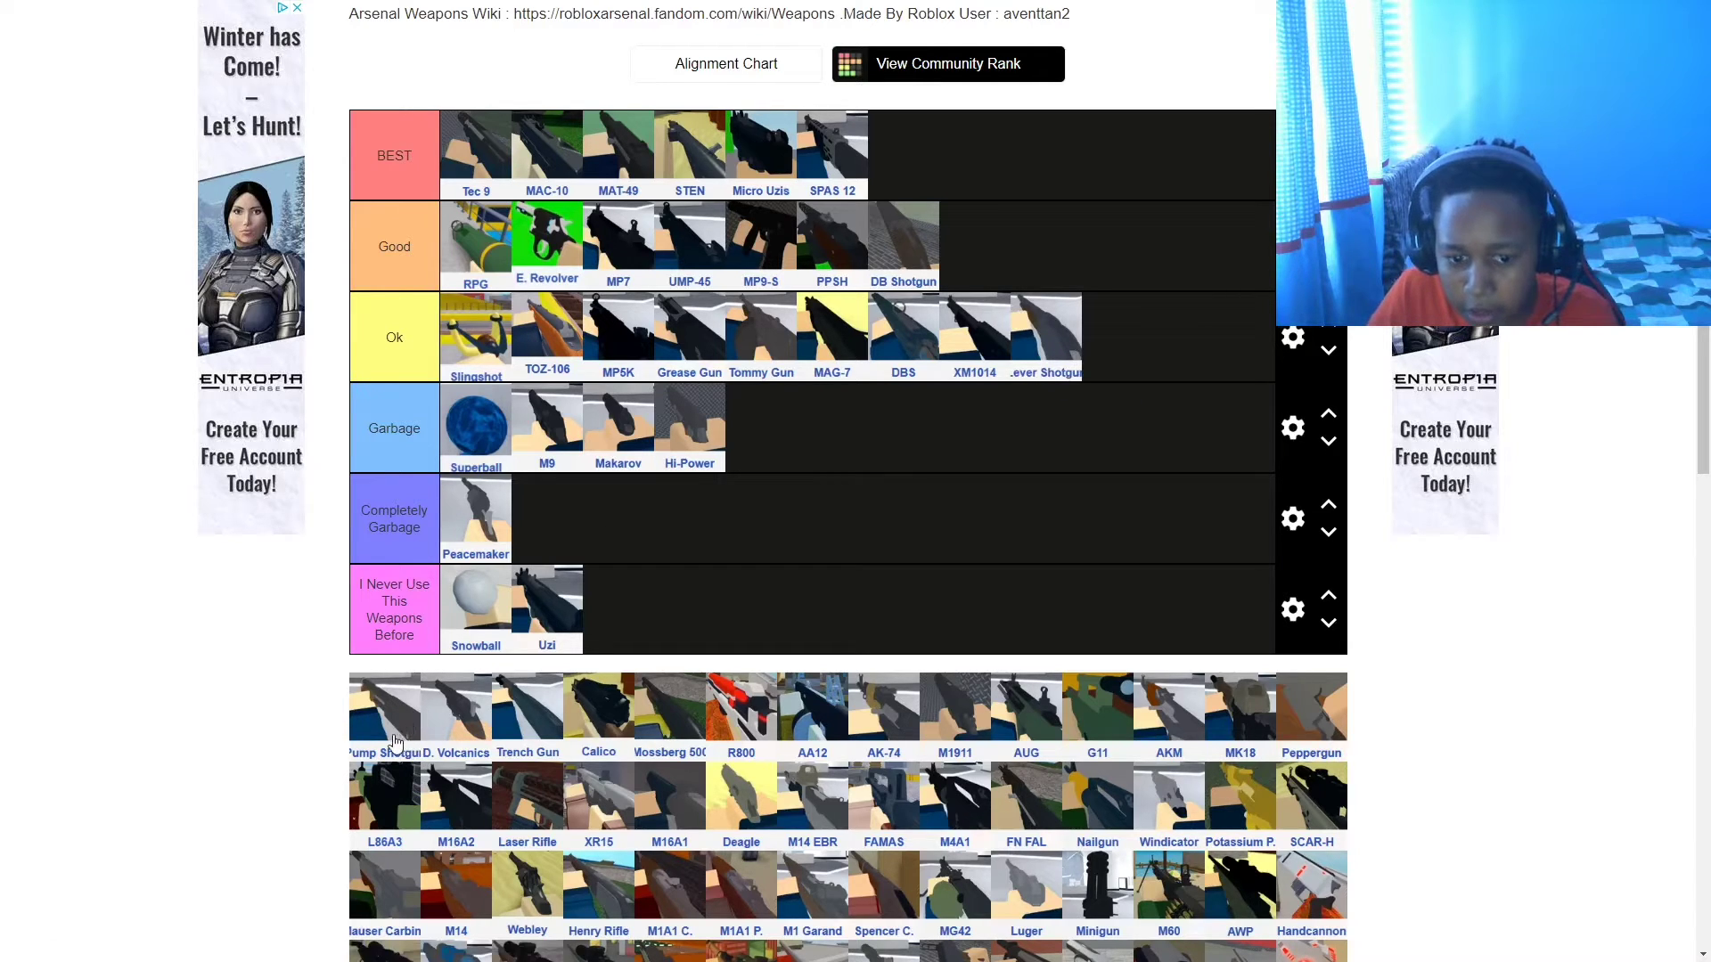
left_click_drag(397, 738, 469, 740)
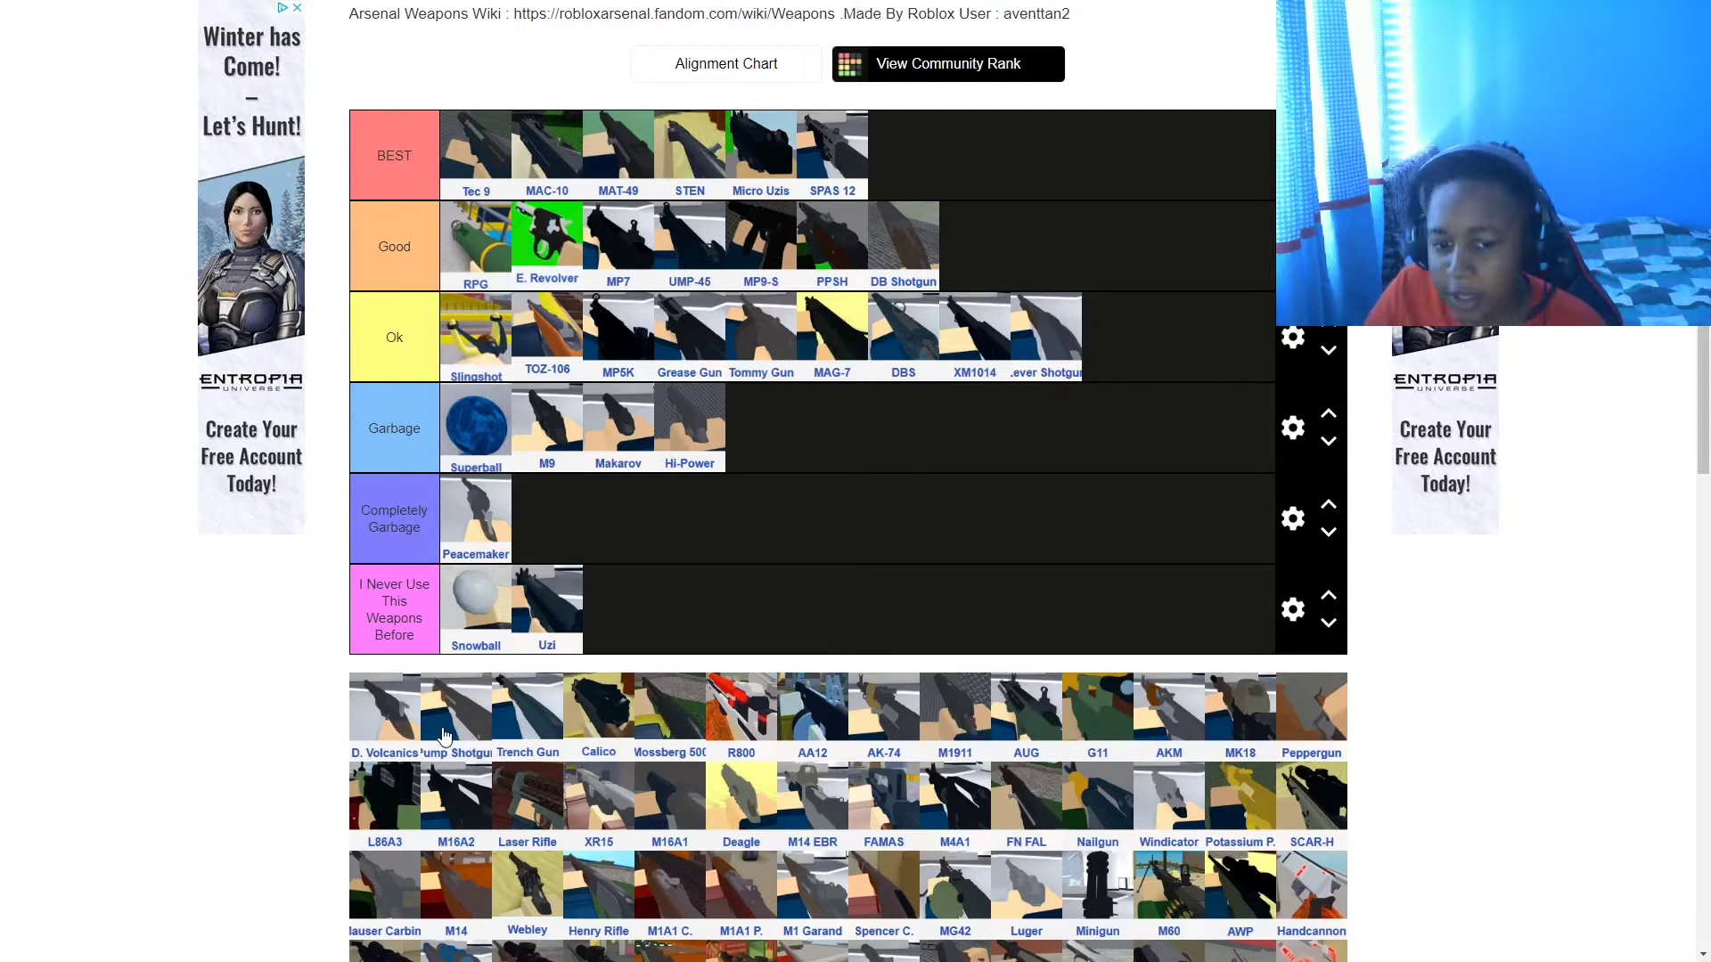
left_click_drag(443, 735, 1121, 372)
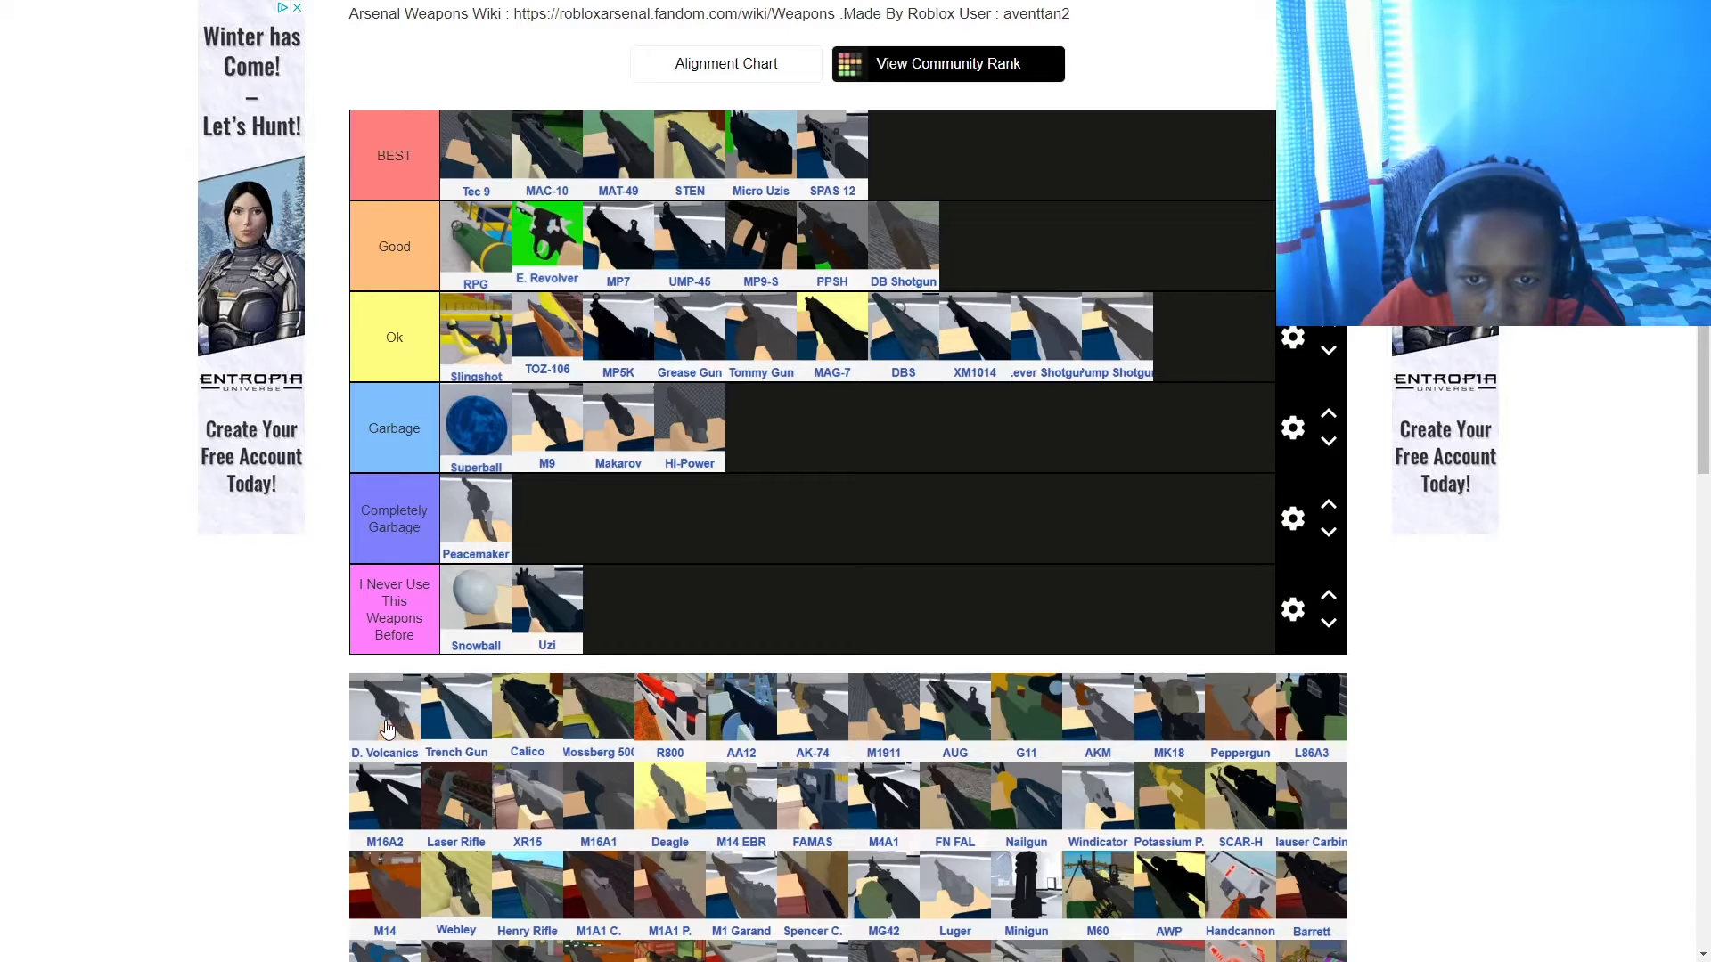
- Add D. Volcanics to the end of Ok, and Trench Gun and Calico to Good
left_click_drag(387, 729, 1221, 359)
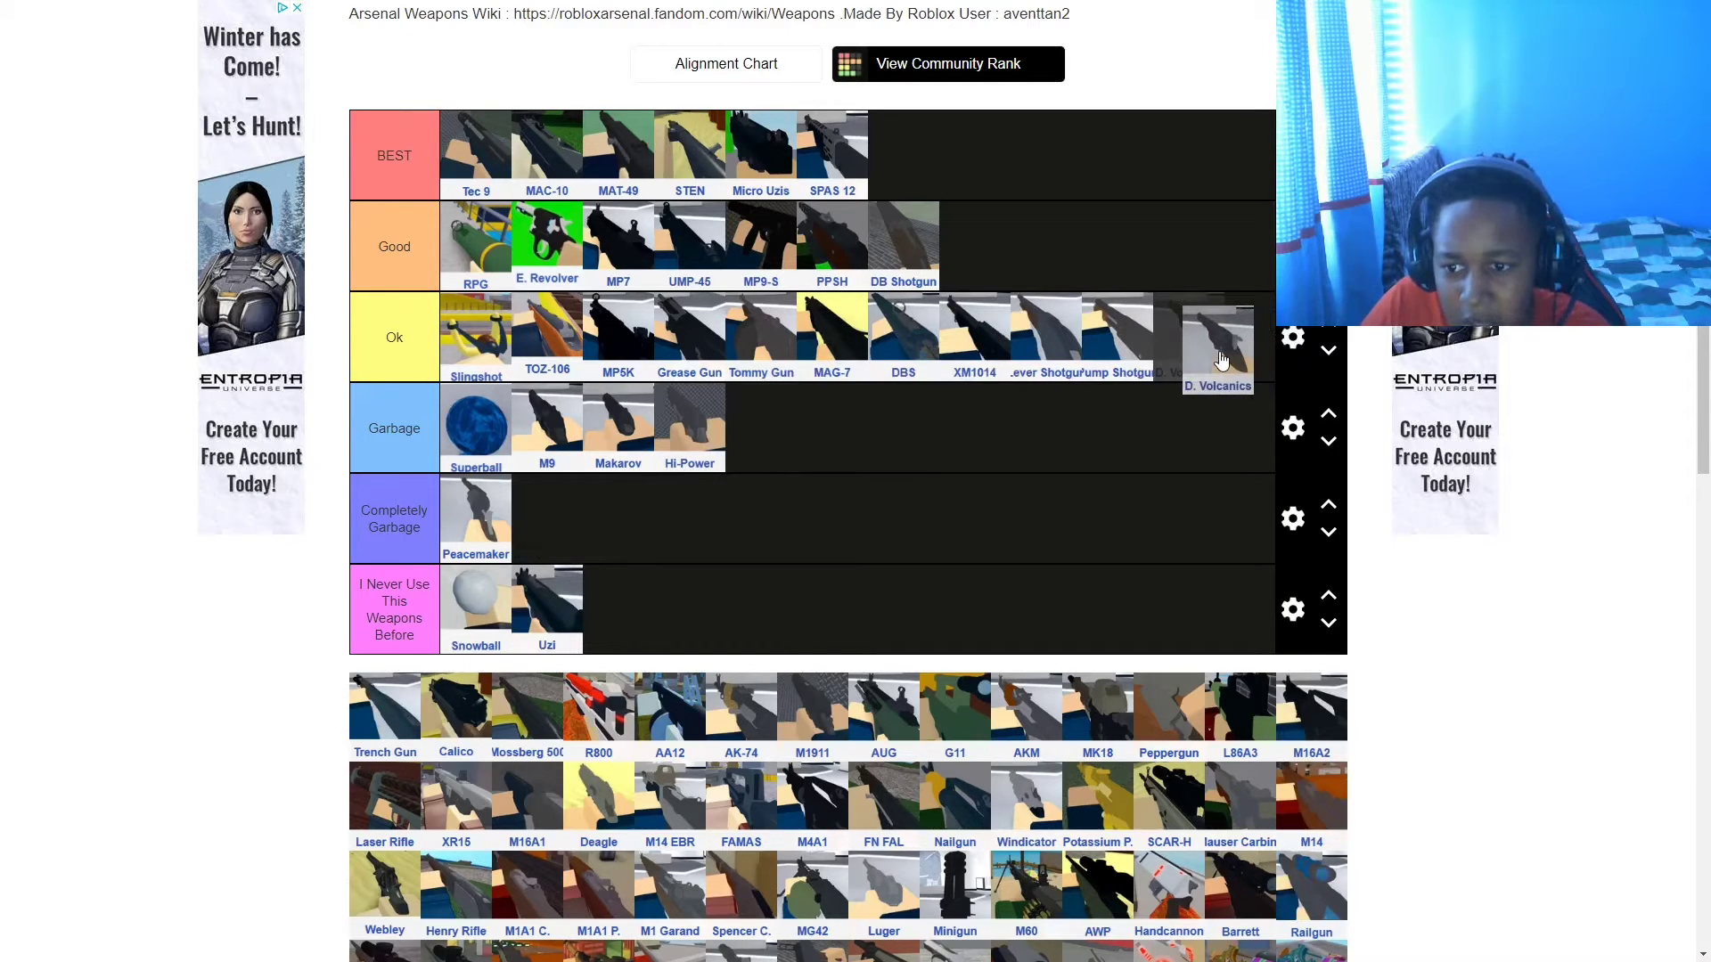
left_click_drag(1221, 359, 1219, 359)
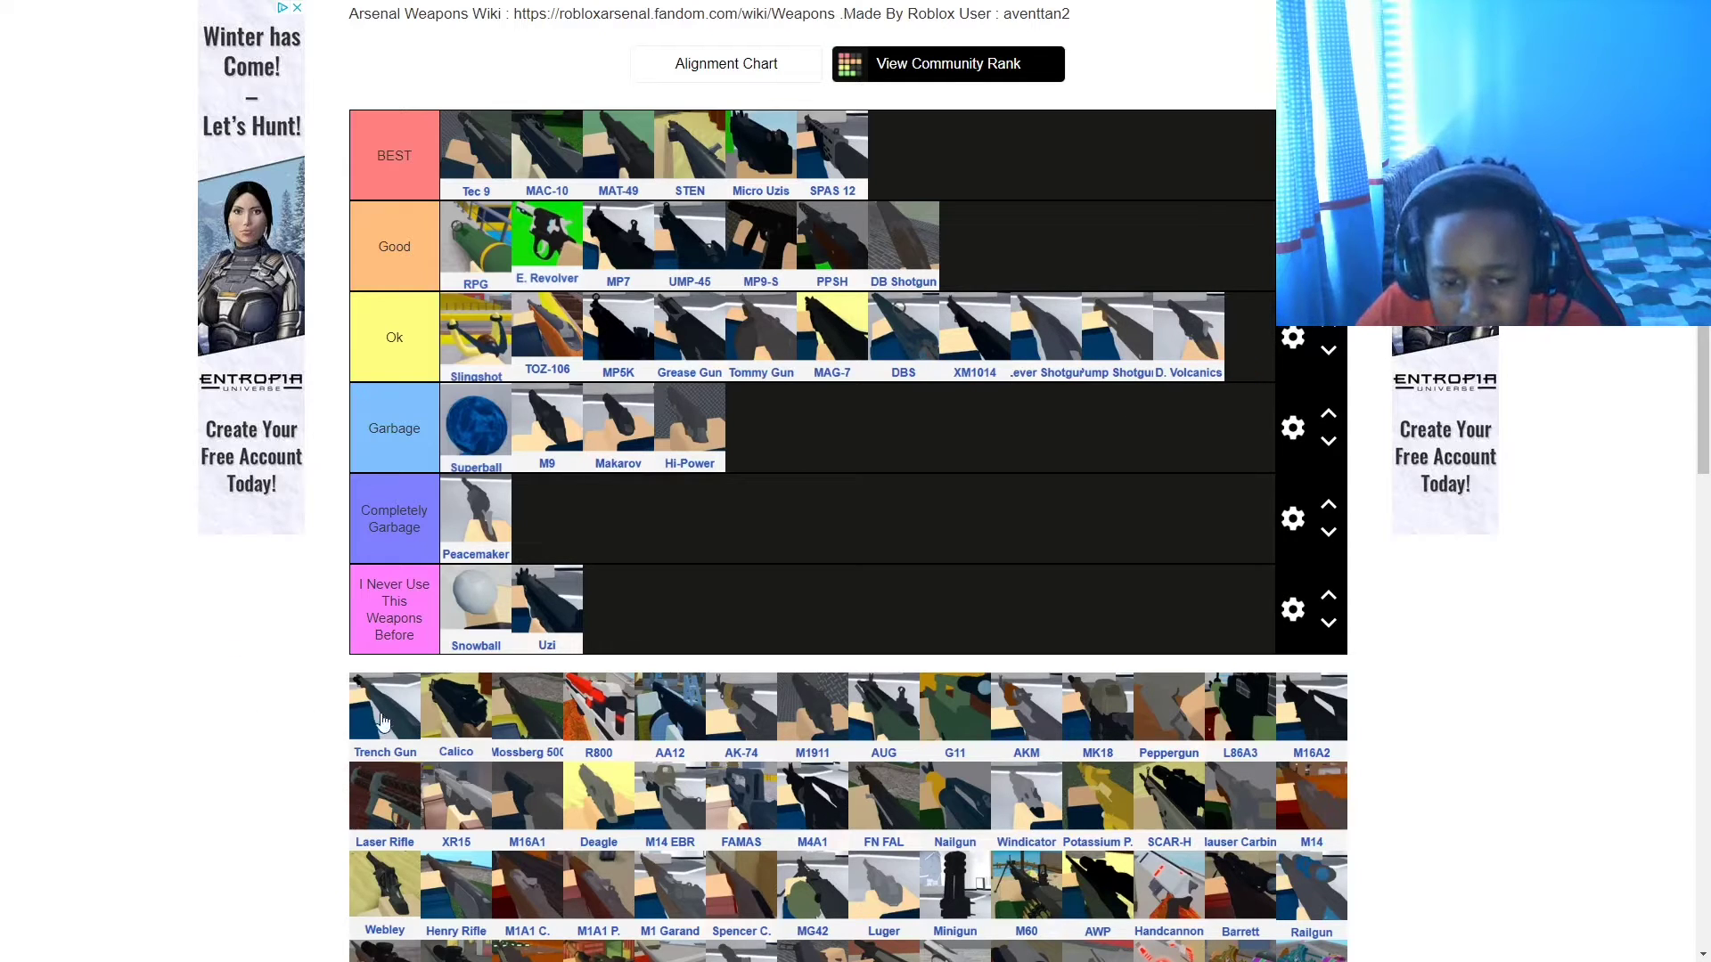
left_click_drag(395, 718, 1012, 237)
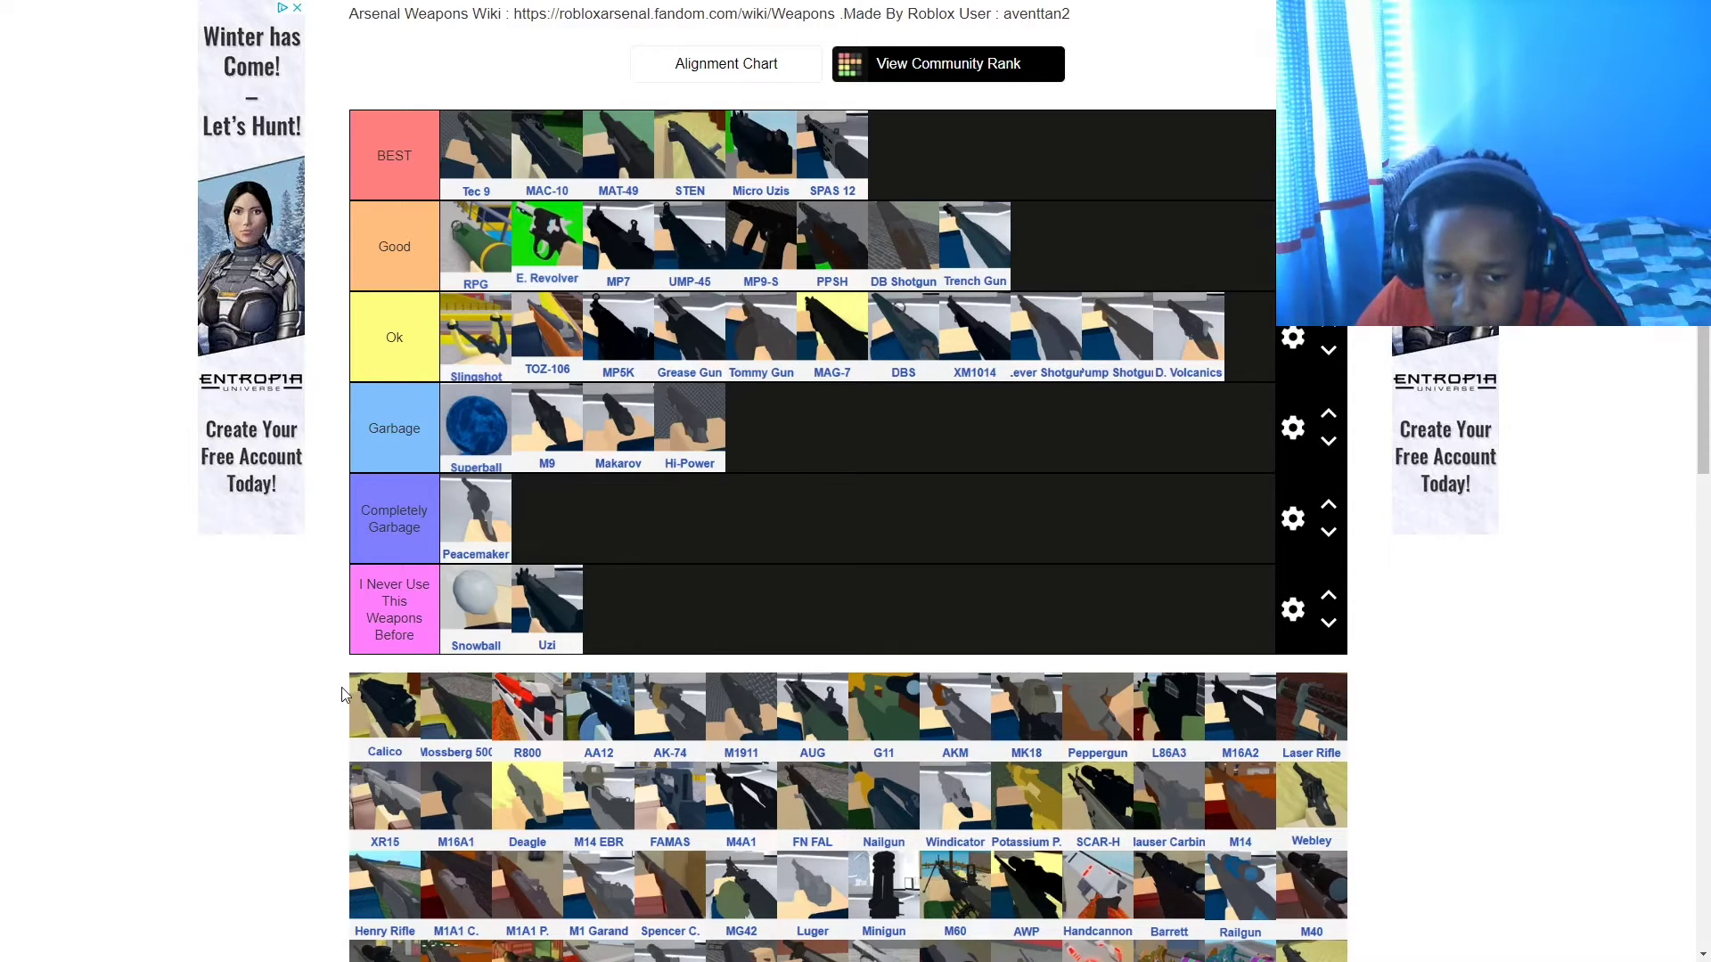
left_click_drag(346, 695, 1201, 375)
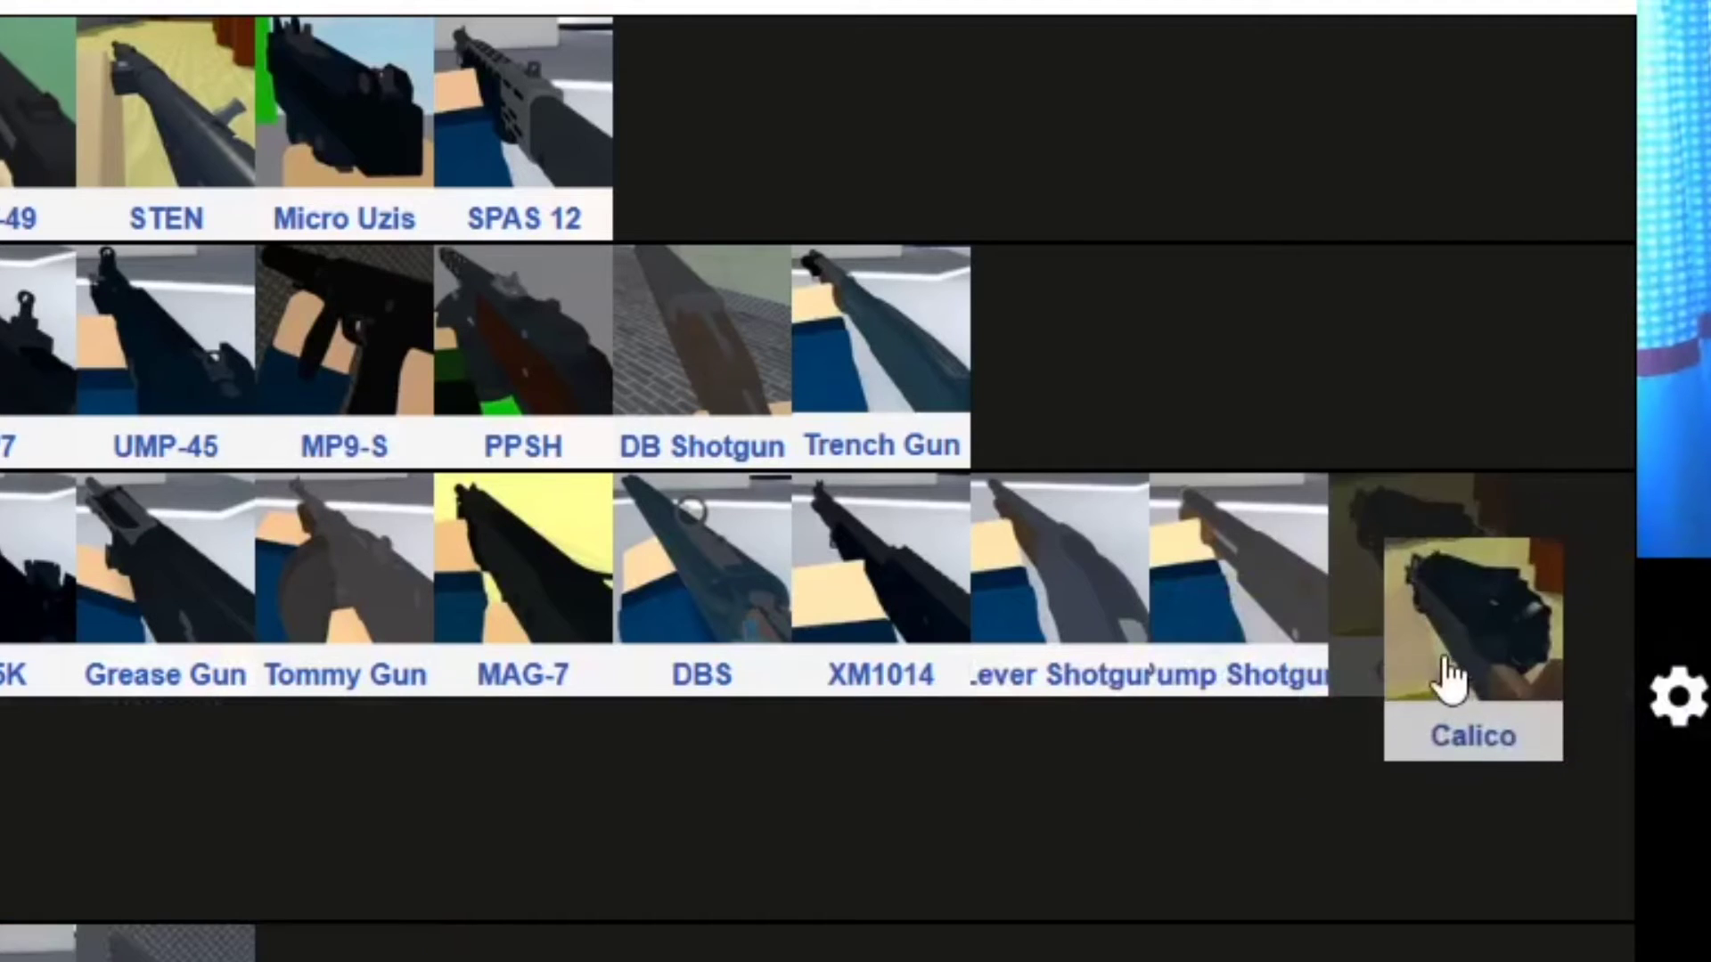
left_click_drag(1448, 681, 1159, 418)
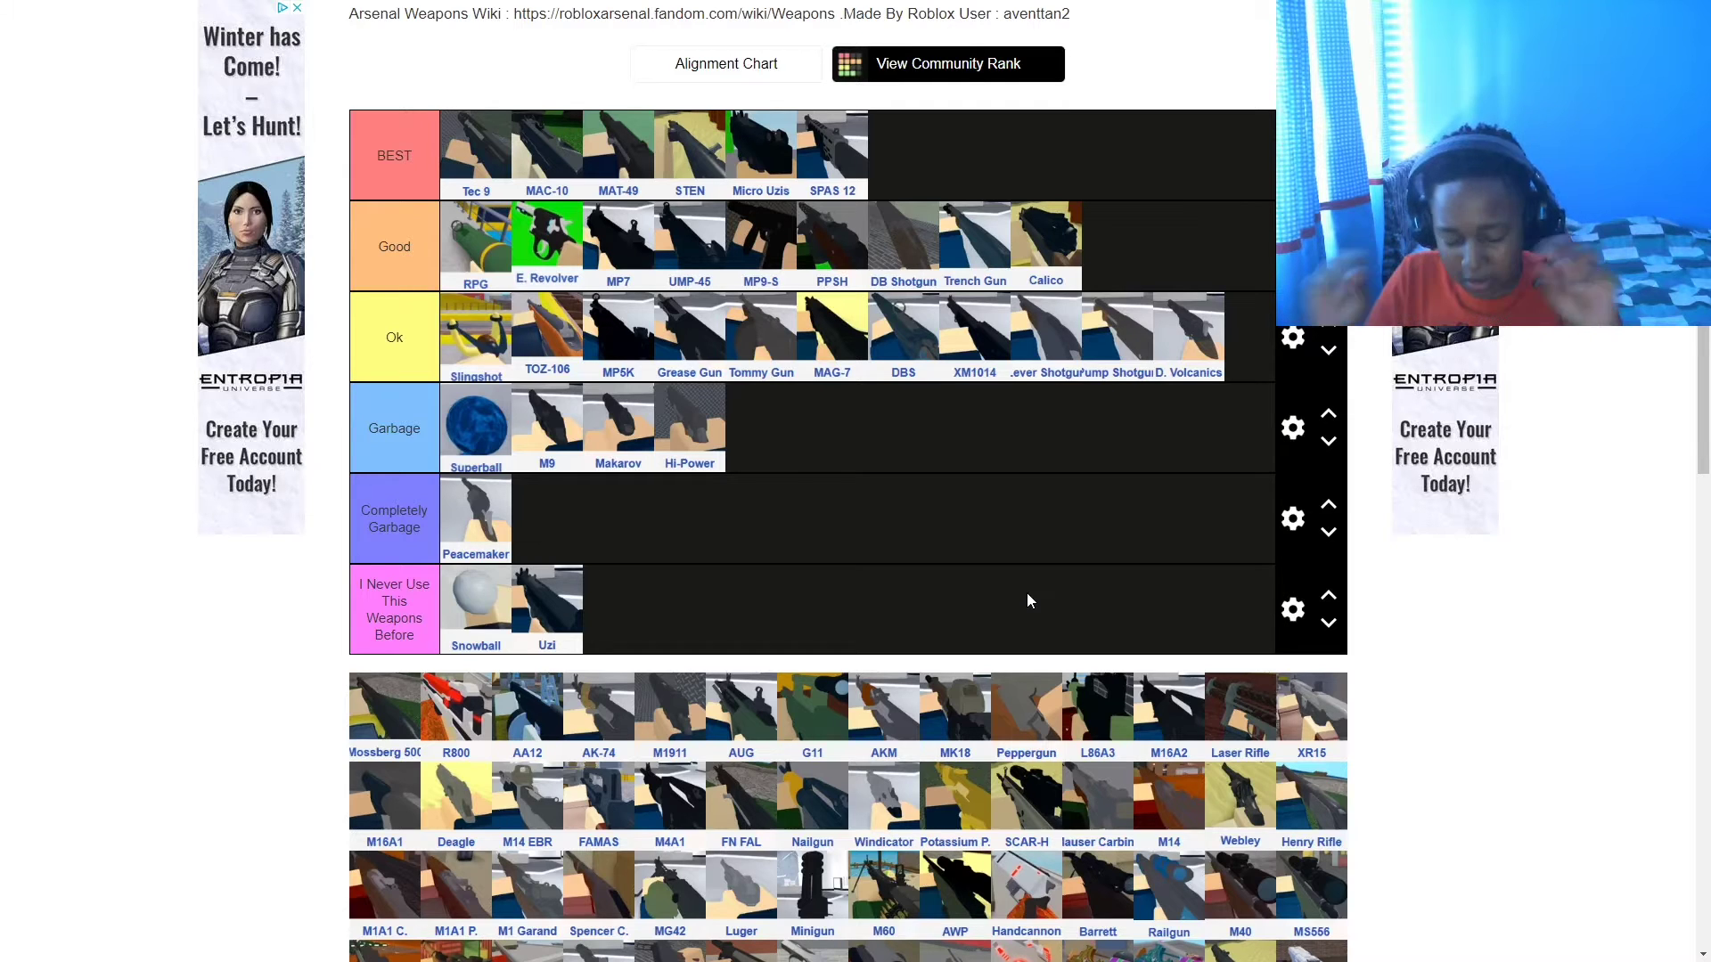
- Place Mossberg 500 in the Ok tier, moving it up from Garbage
left_click(415, 634)
left_click_drag(395, 715, 790, 423)
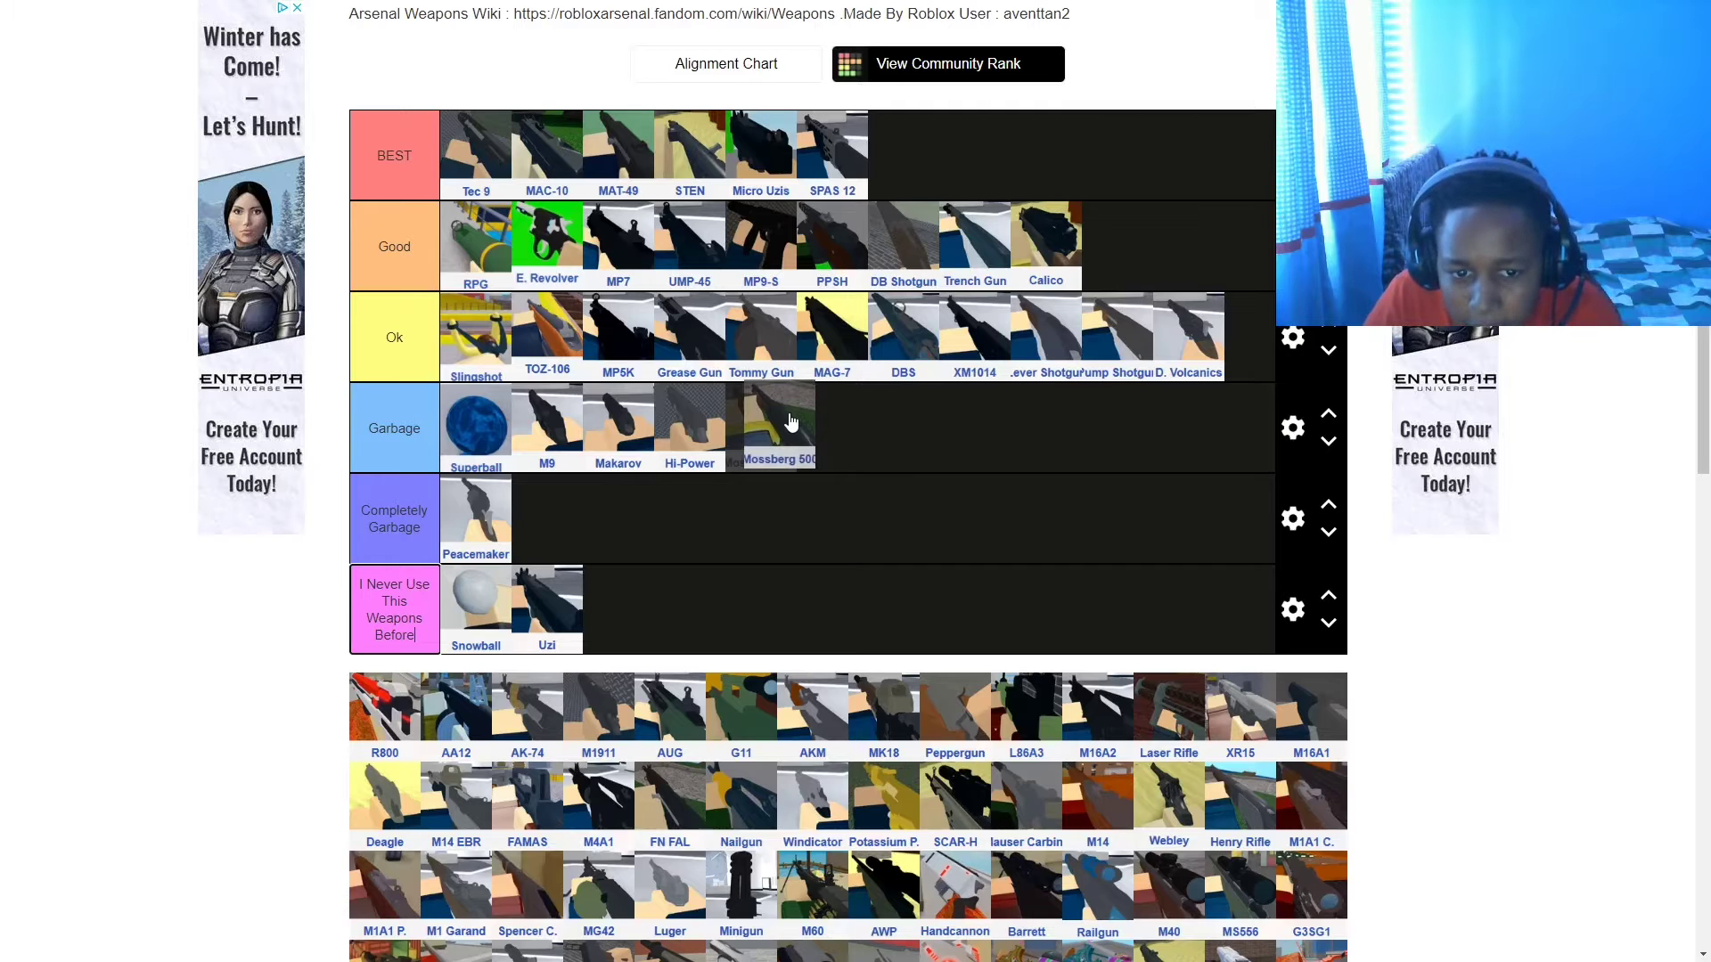
left_click_drag(791, 422, 1234, 318)
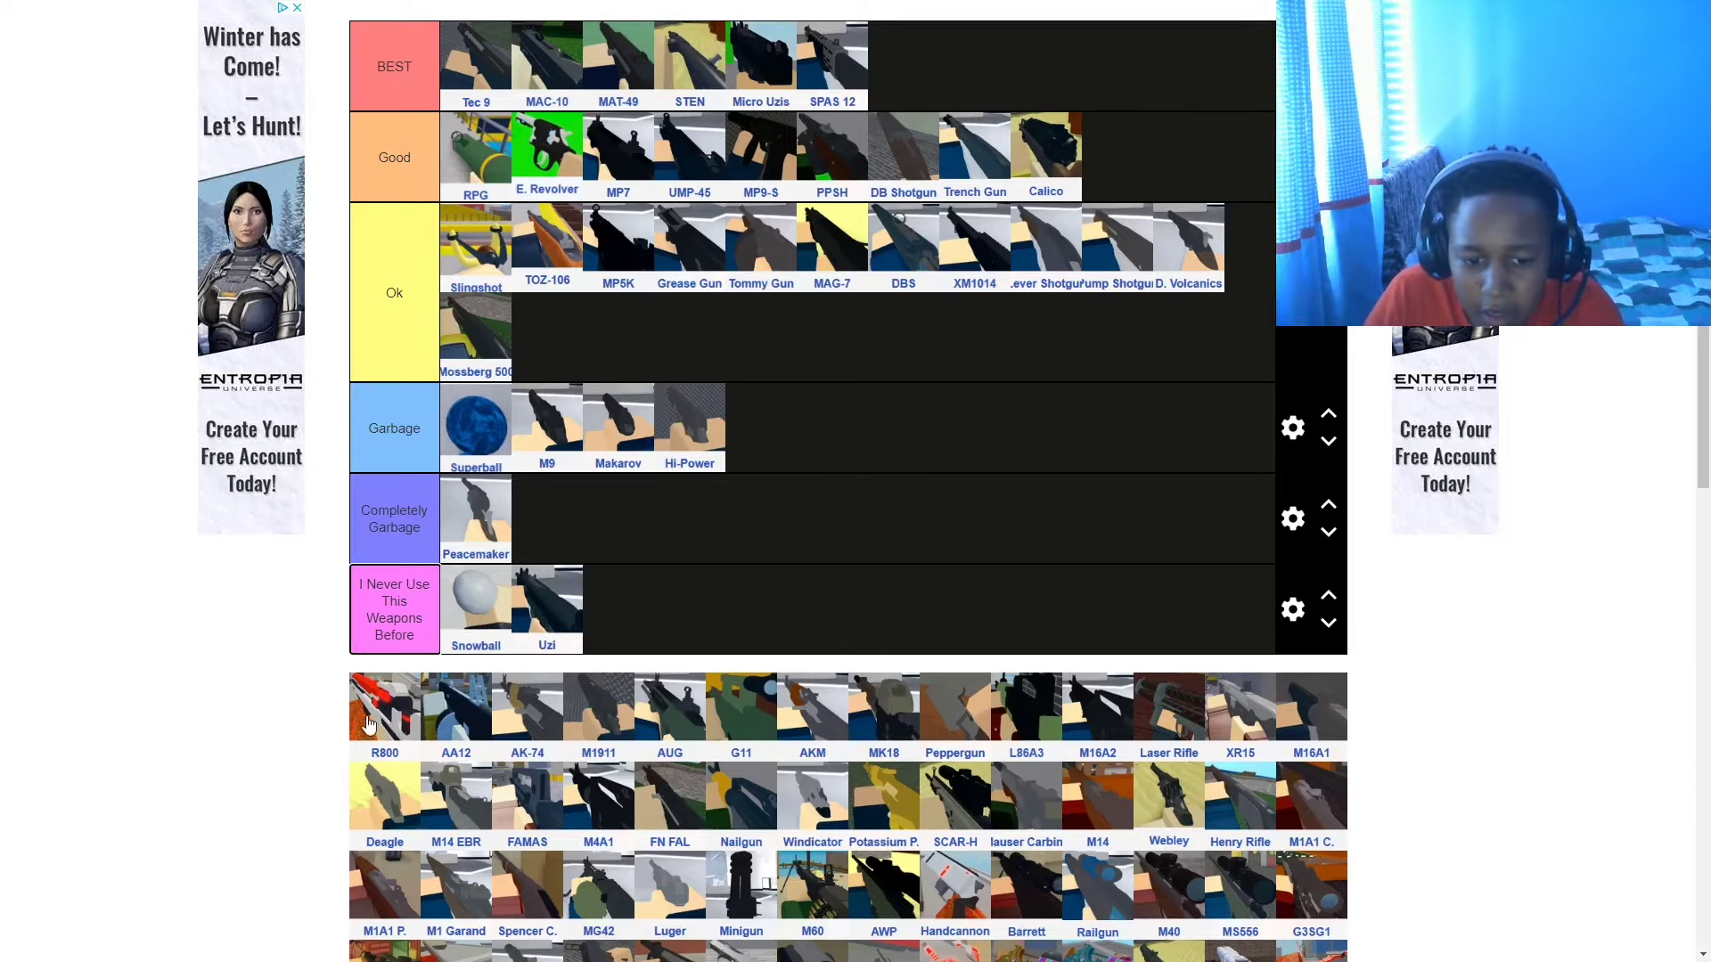
- Add R800, AK-74 and AUG to Ok, AA12 to Good after Calico, and M1911 to Garbage
left_click_drag(374, 720, 586, 344)
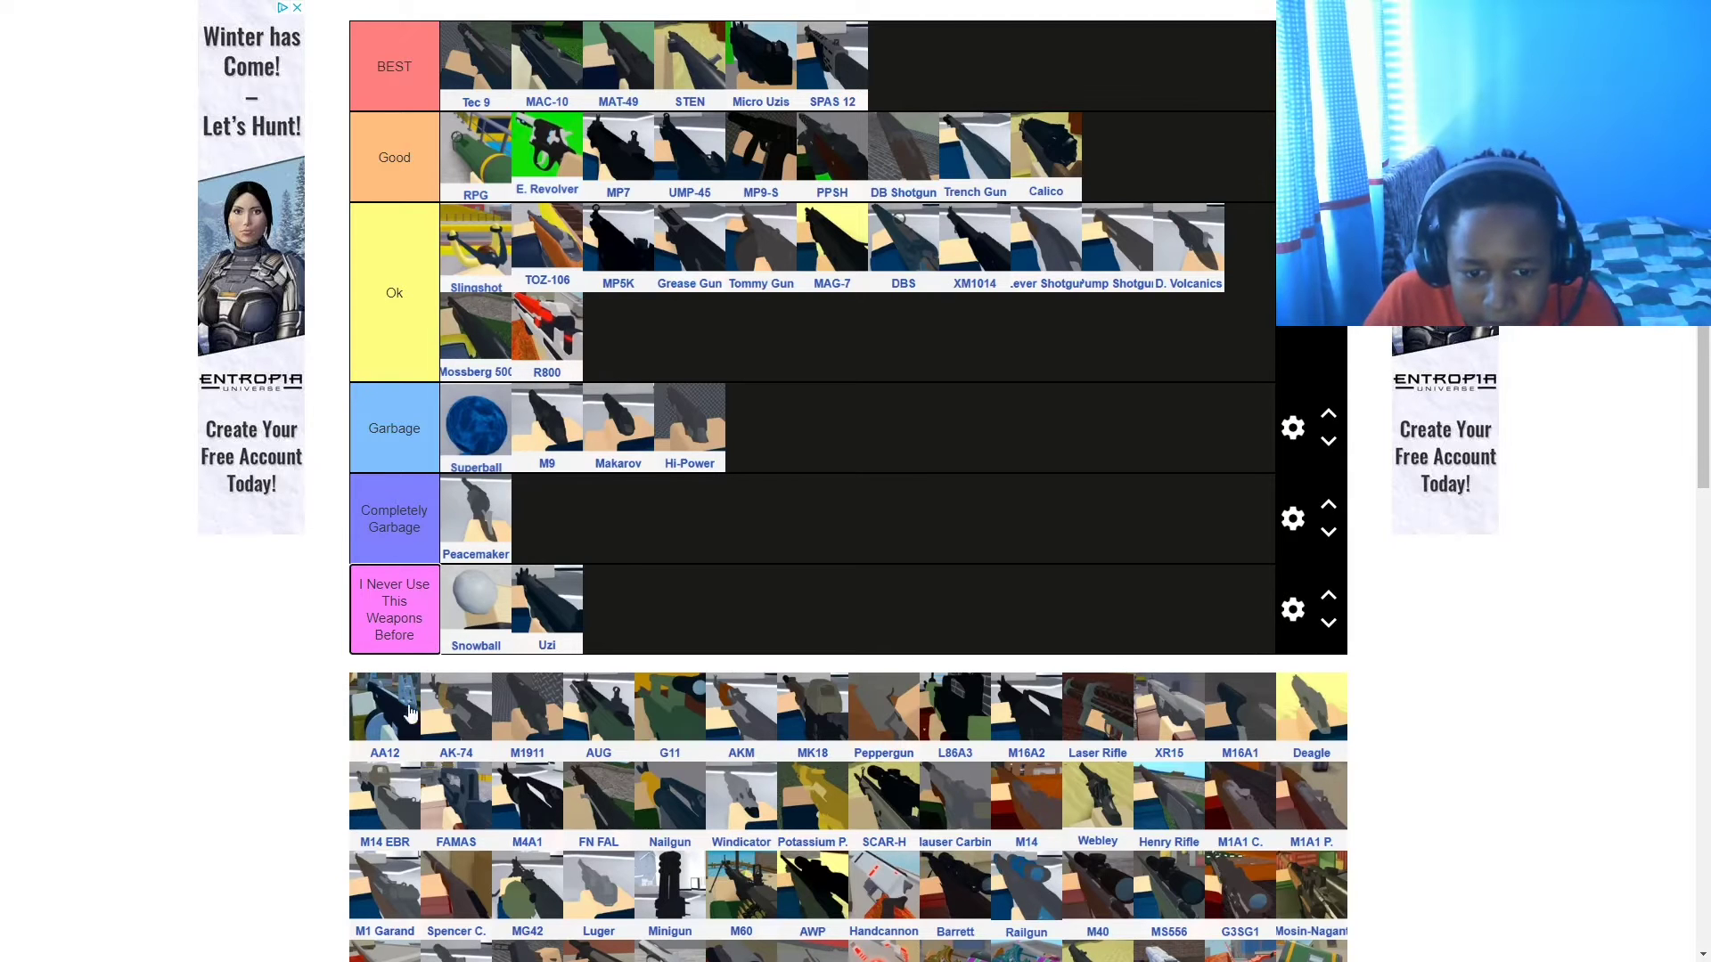
left_click_drag(387, 720, 1097, 193)
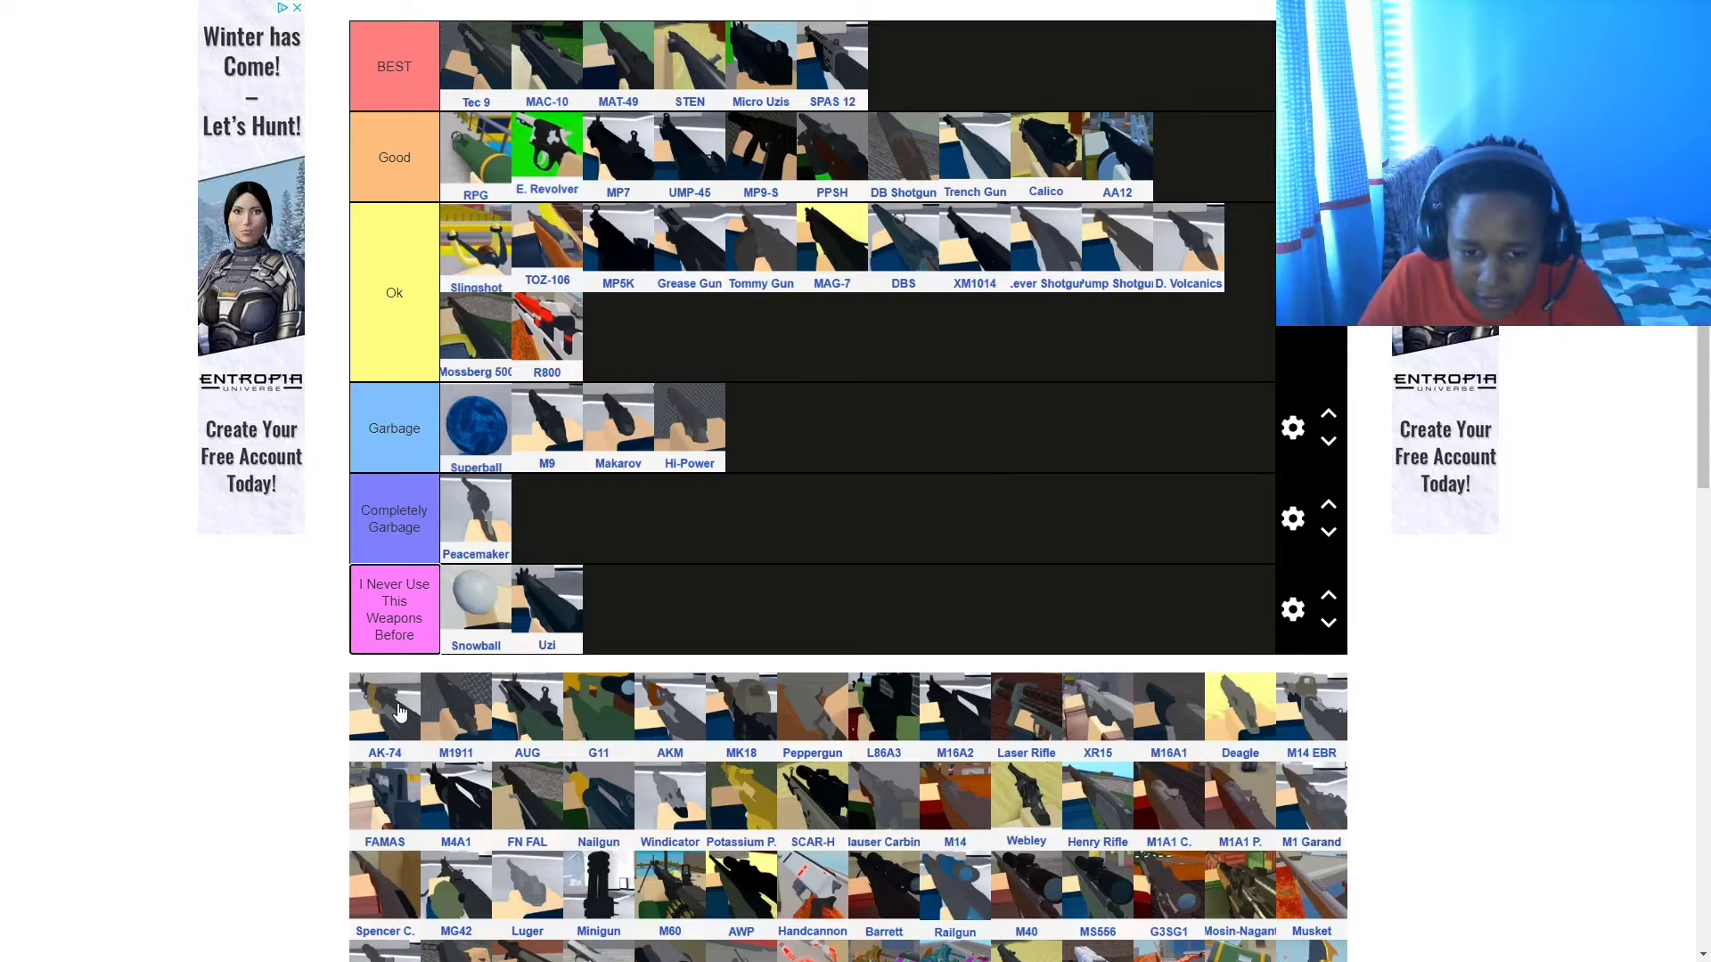
left_click_drag(400, 724, 619, 337)
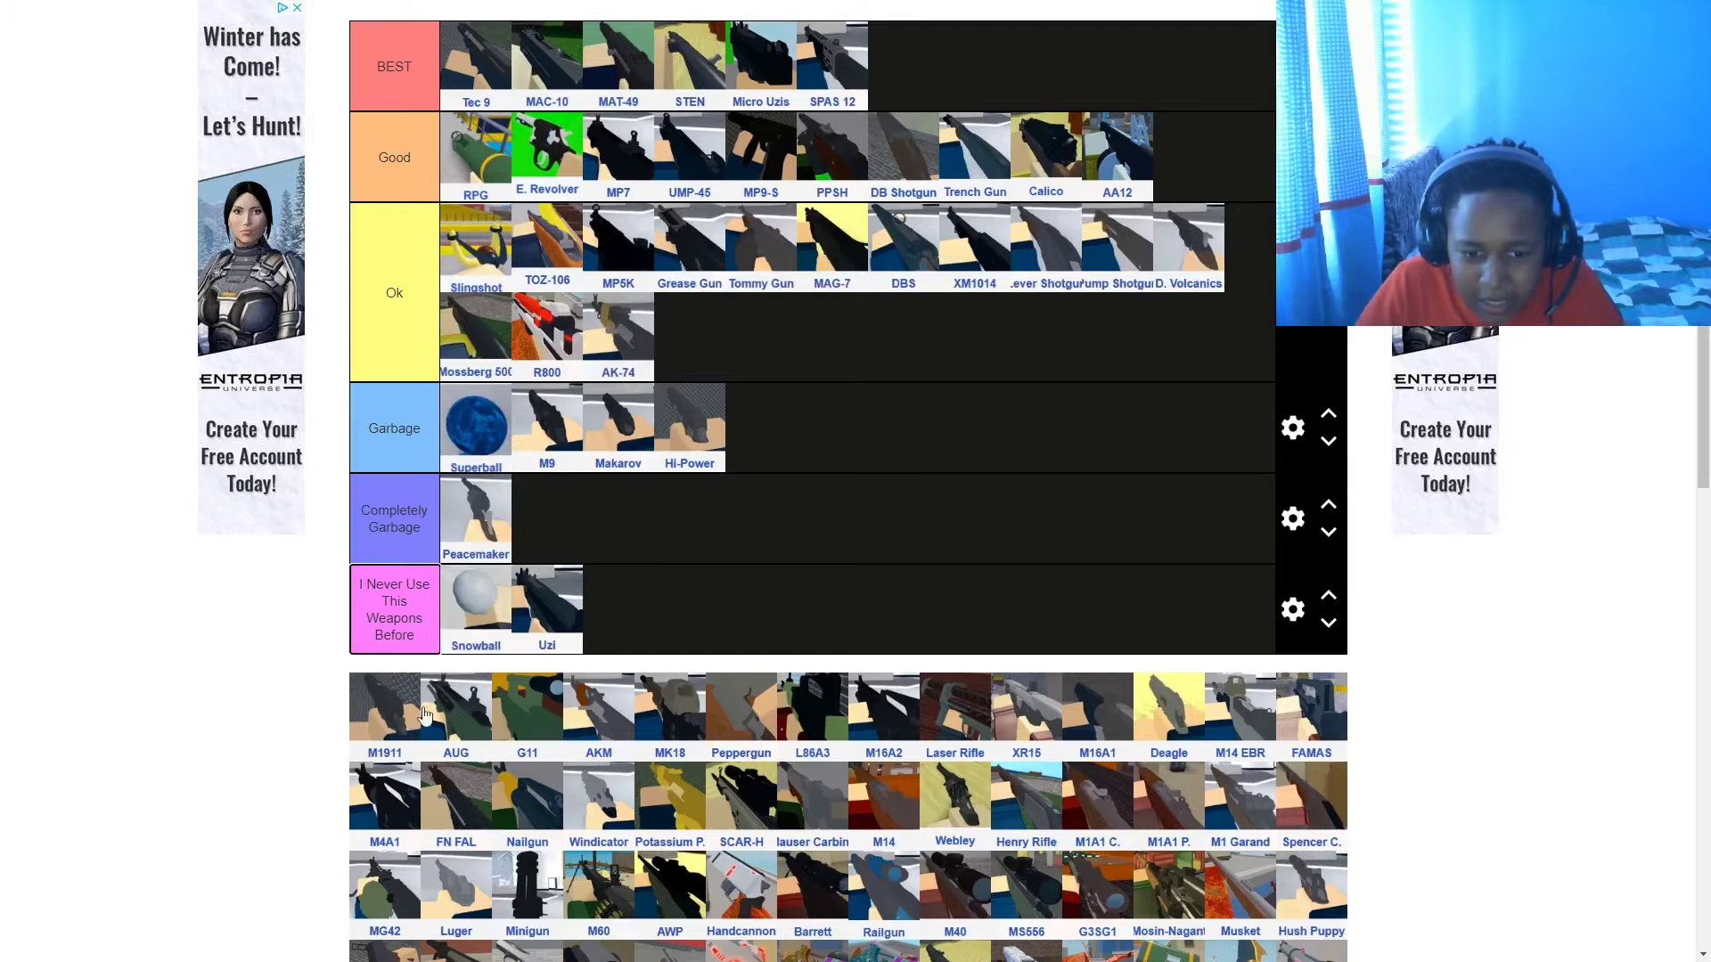
left_click_drag(372, 722, 753, 447)
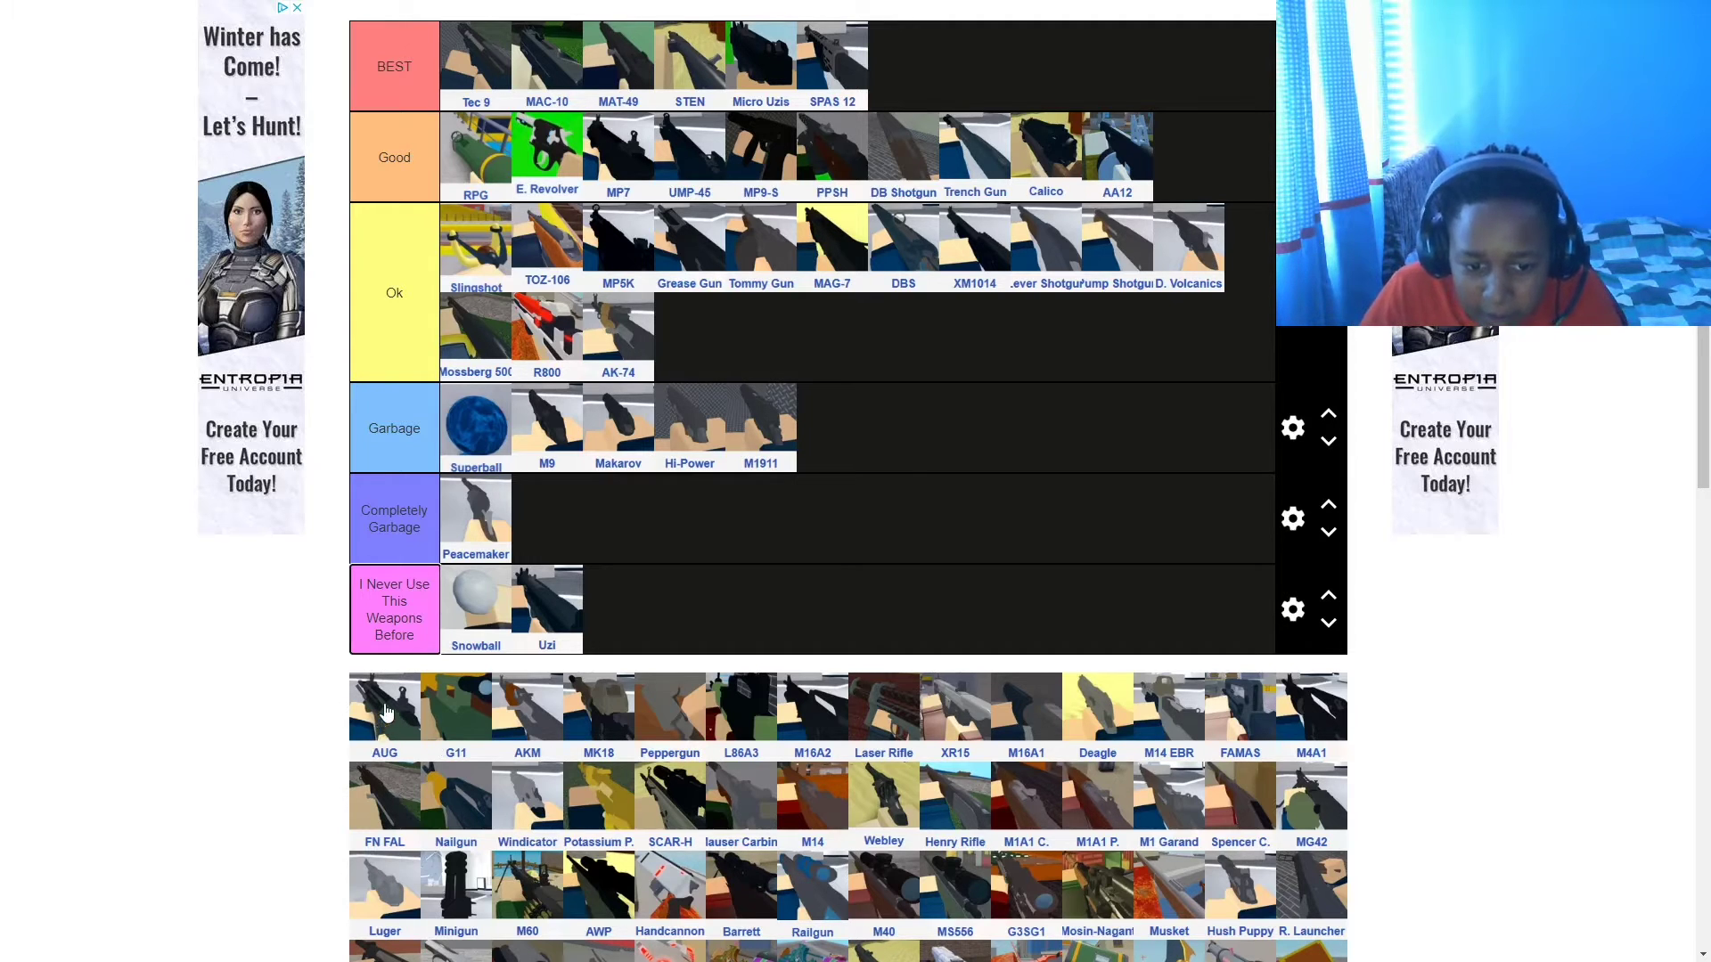
left_click_drag(384, 710, 708, 344)
- Drag G11 from the pool into the BEST row directly after SPAS 12
scroll(697, 564, "down", 4)
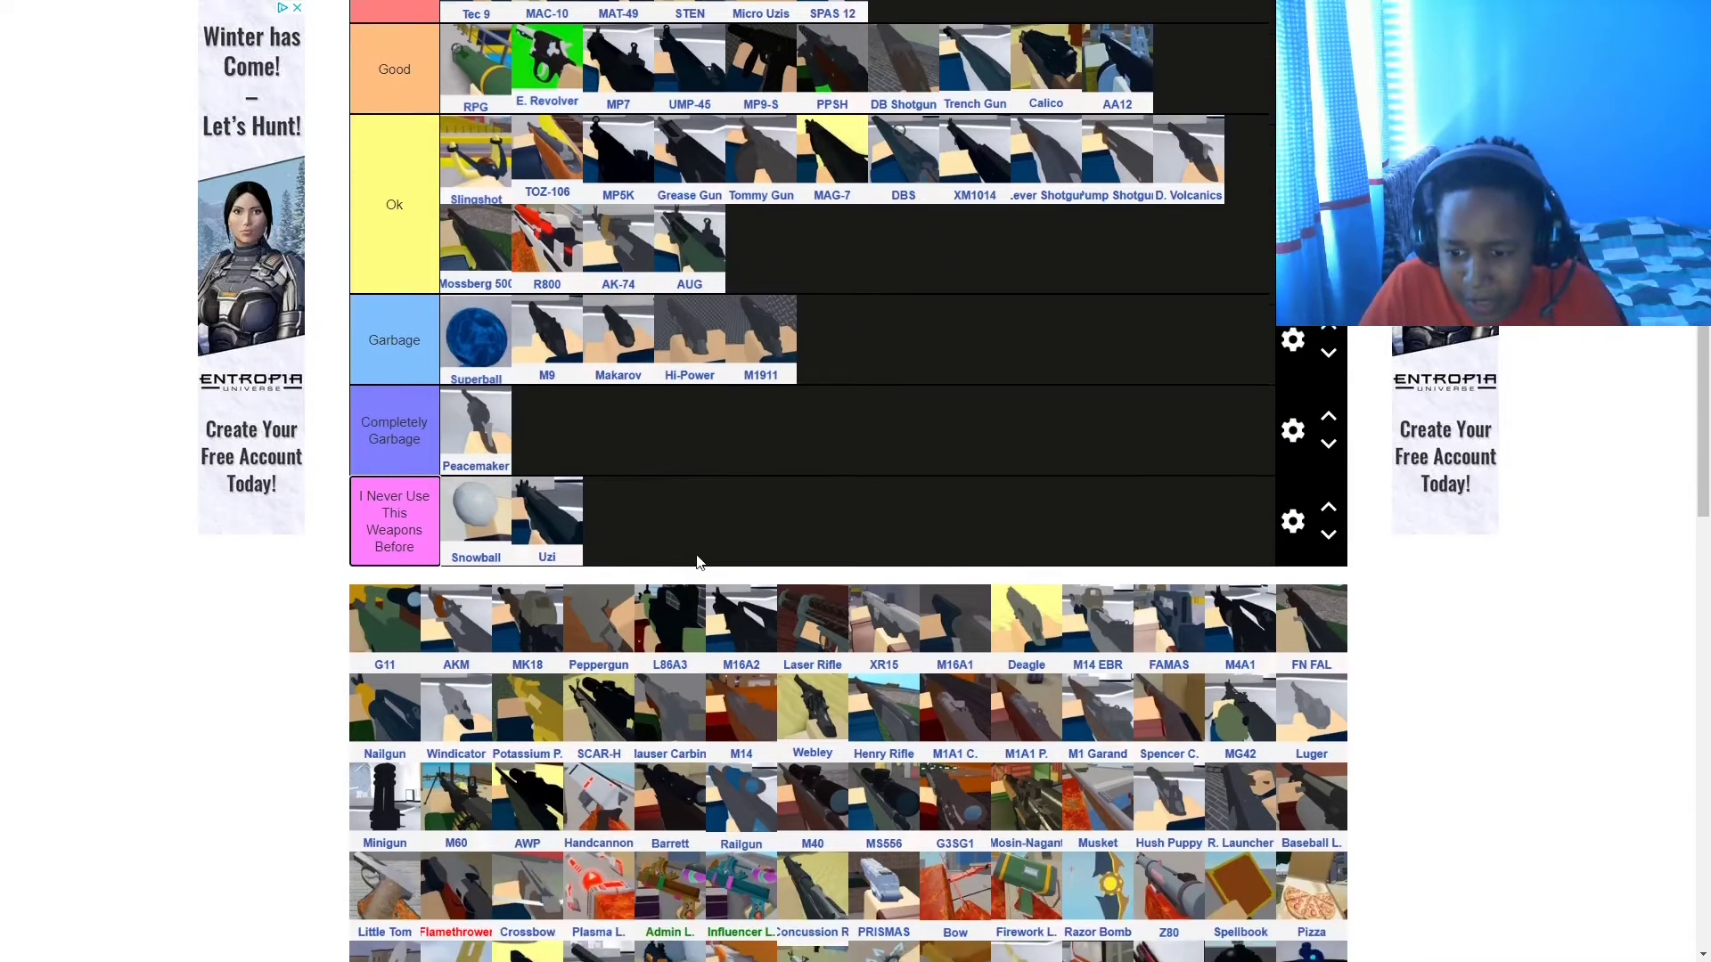
scroll(698, 564, "up", 2)
scroll(698, 564, "up", 1)
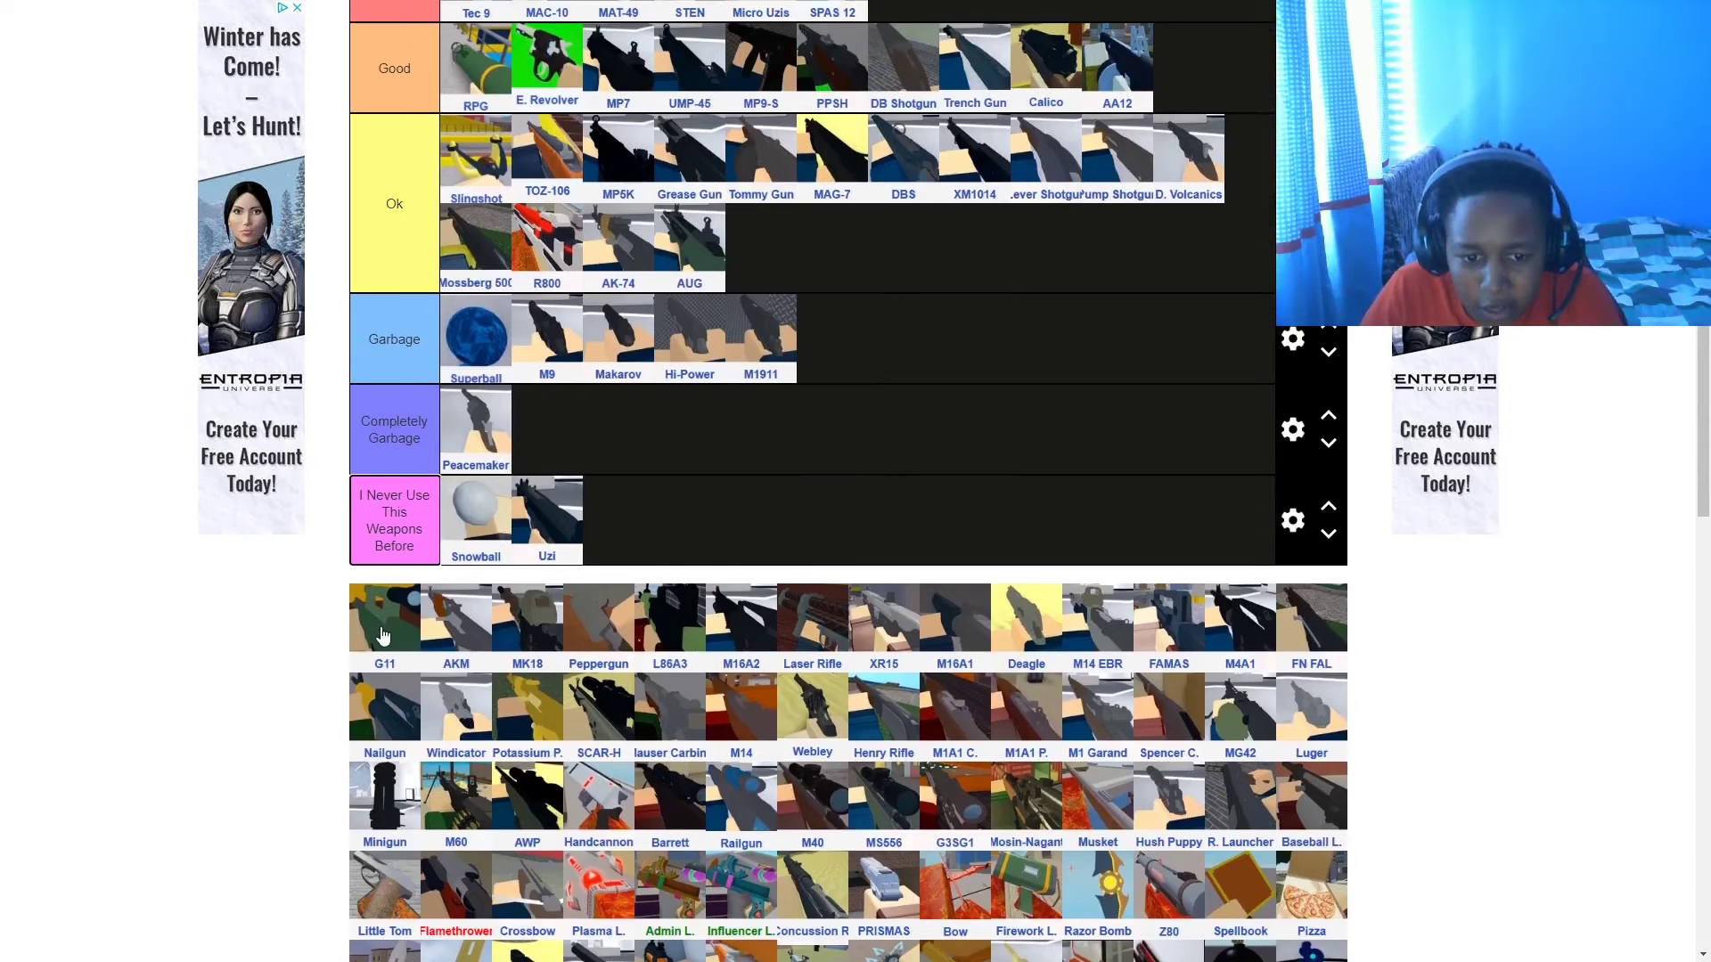
scroll(383, 633, "up", 3)
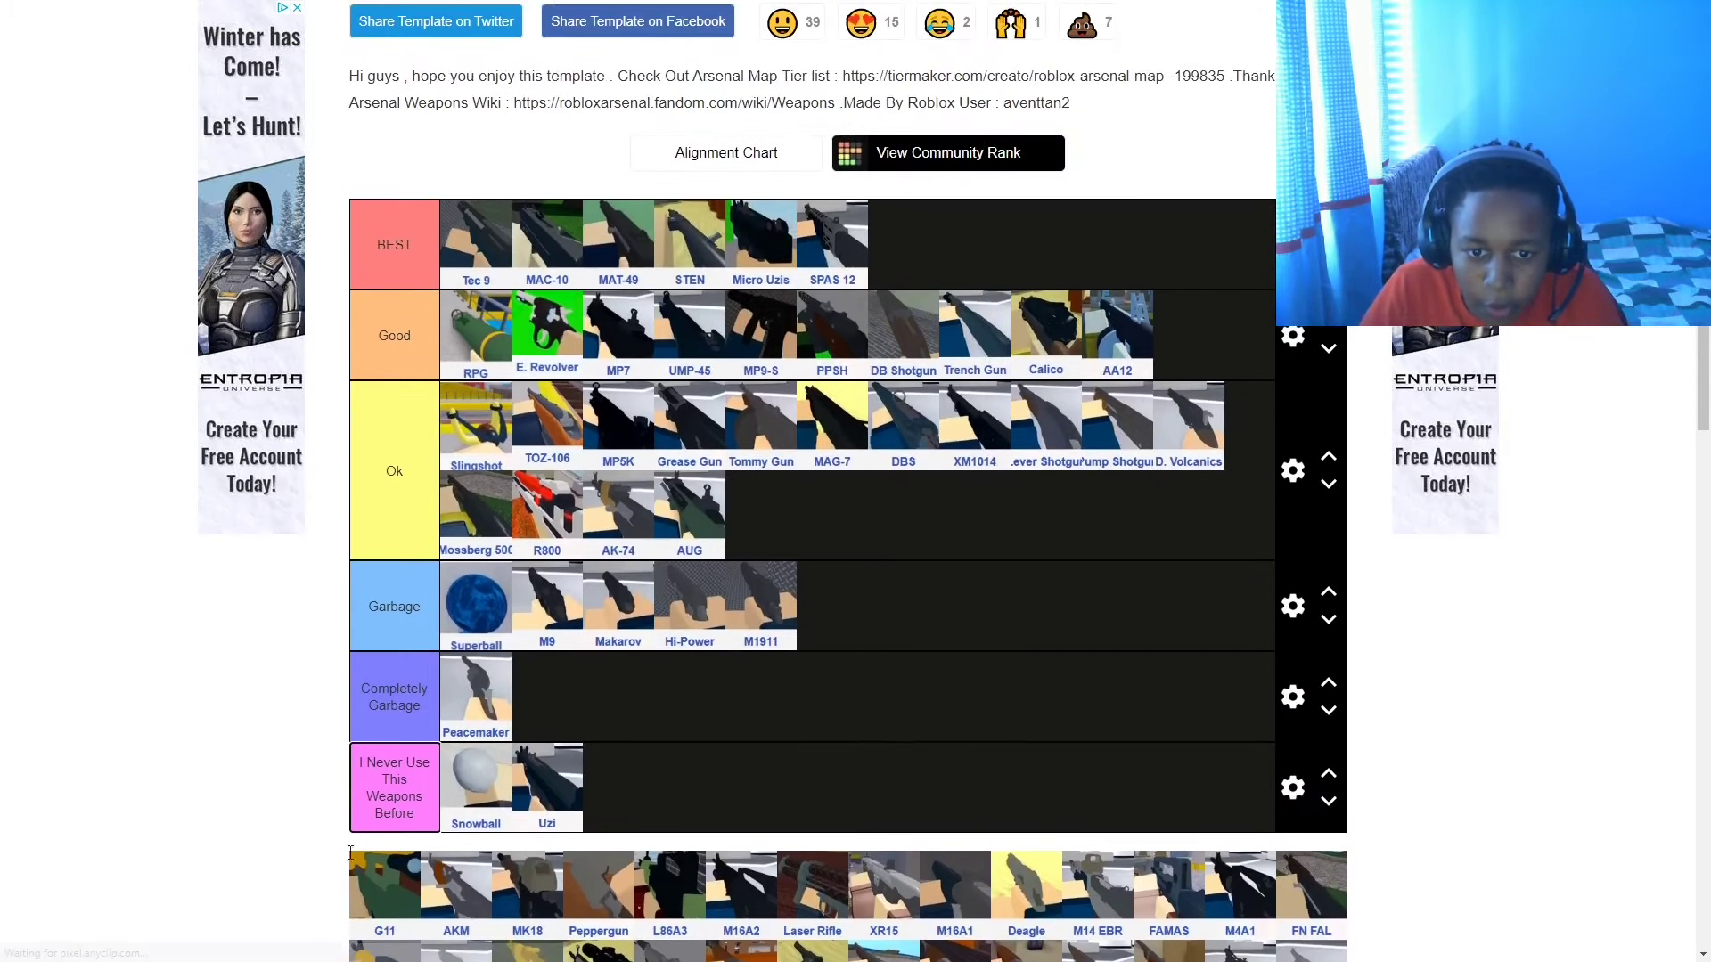
left_click_drag(390, 891, 914, 294)
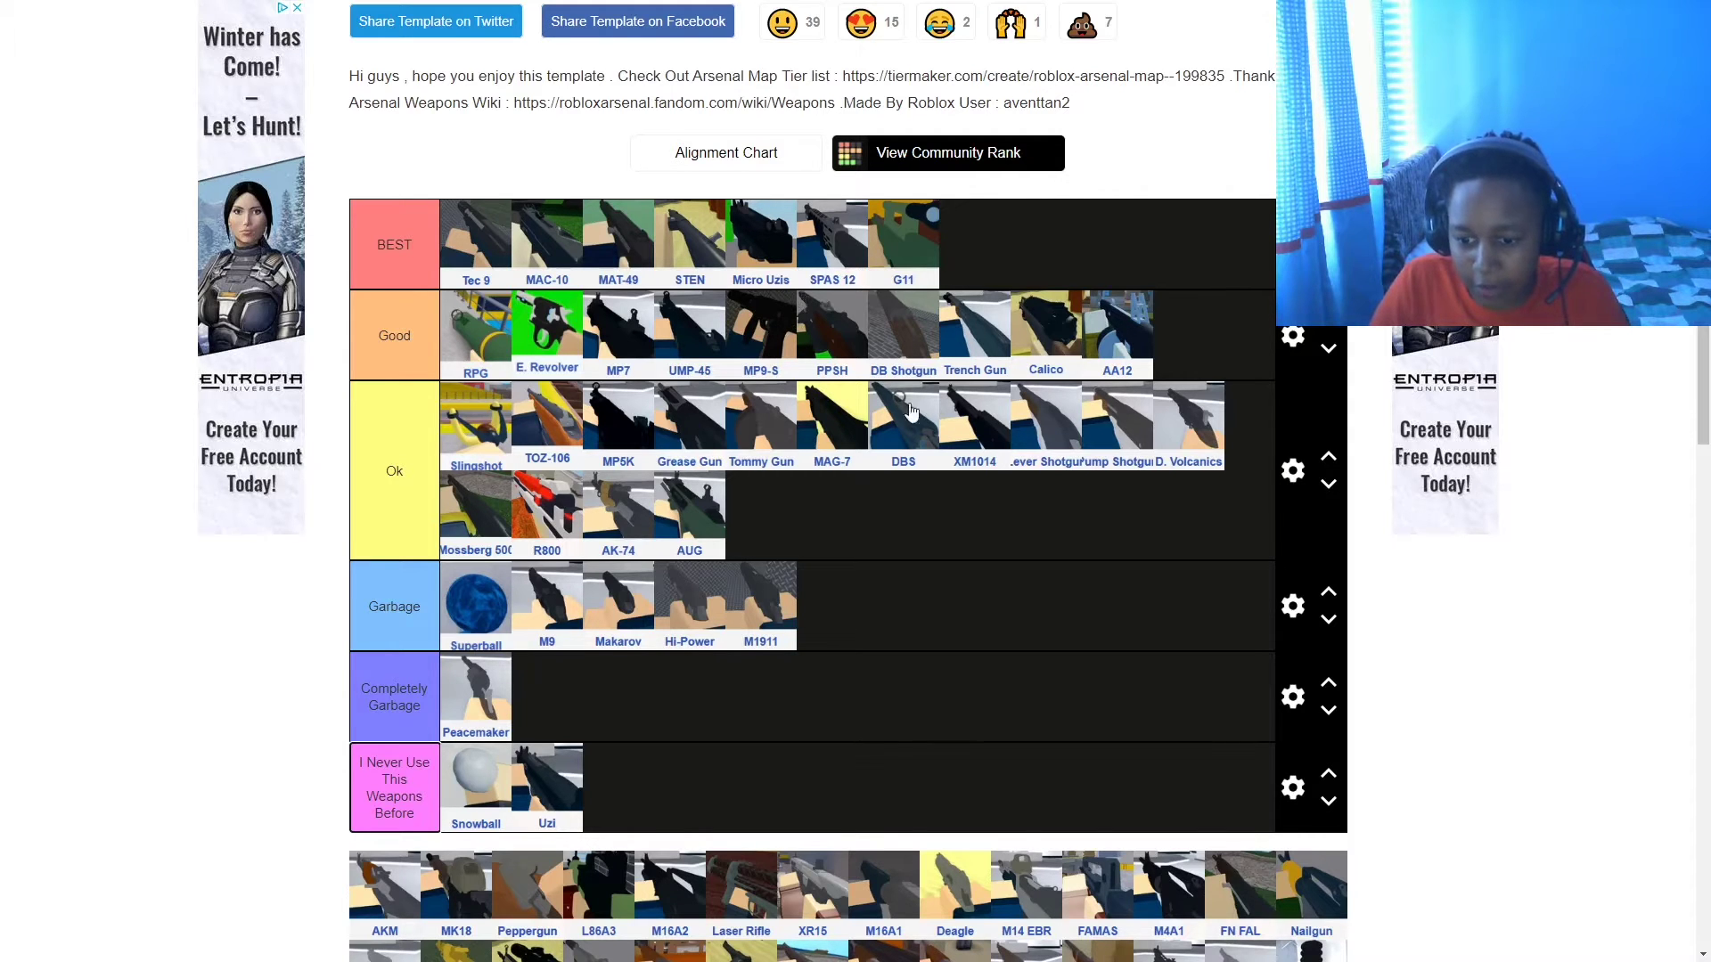
scroll(966, 505, "down", 4)
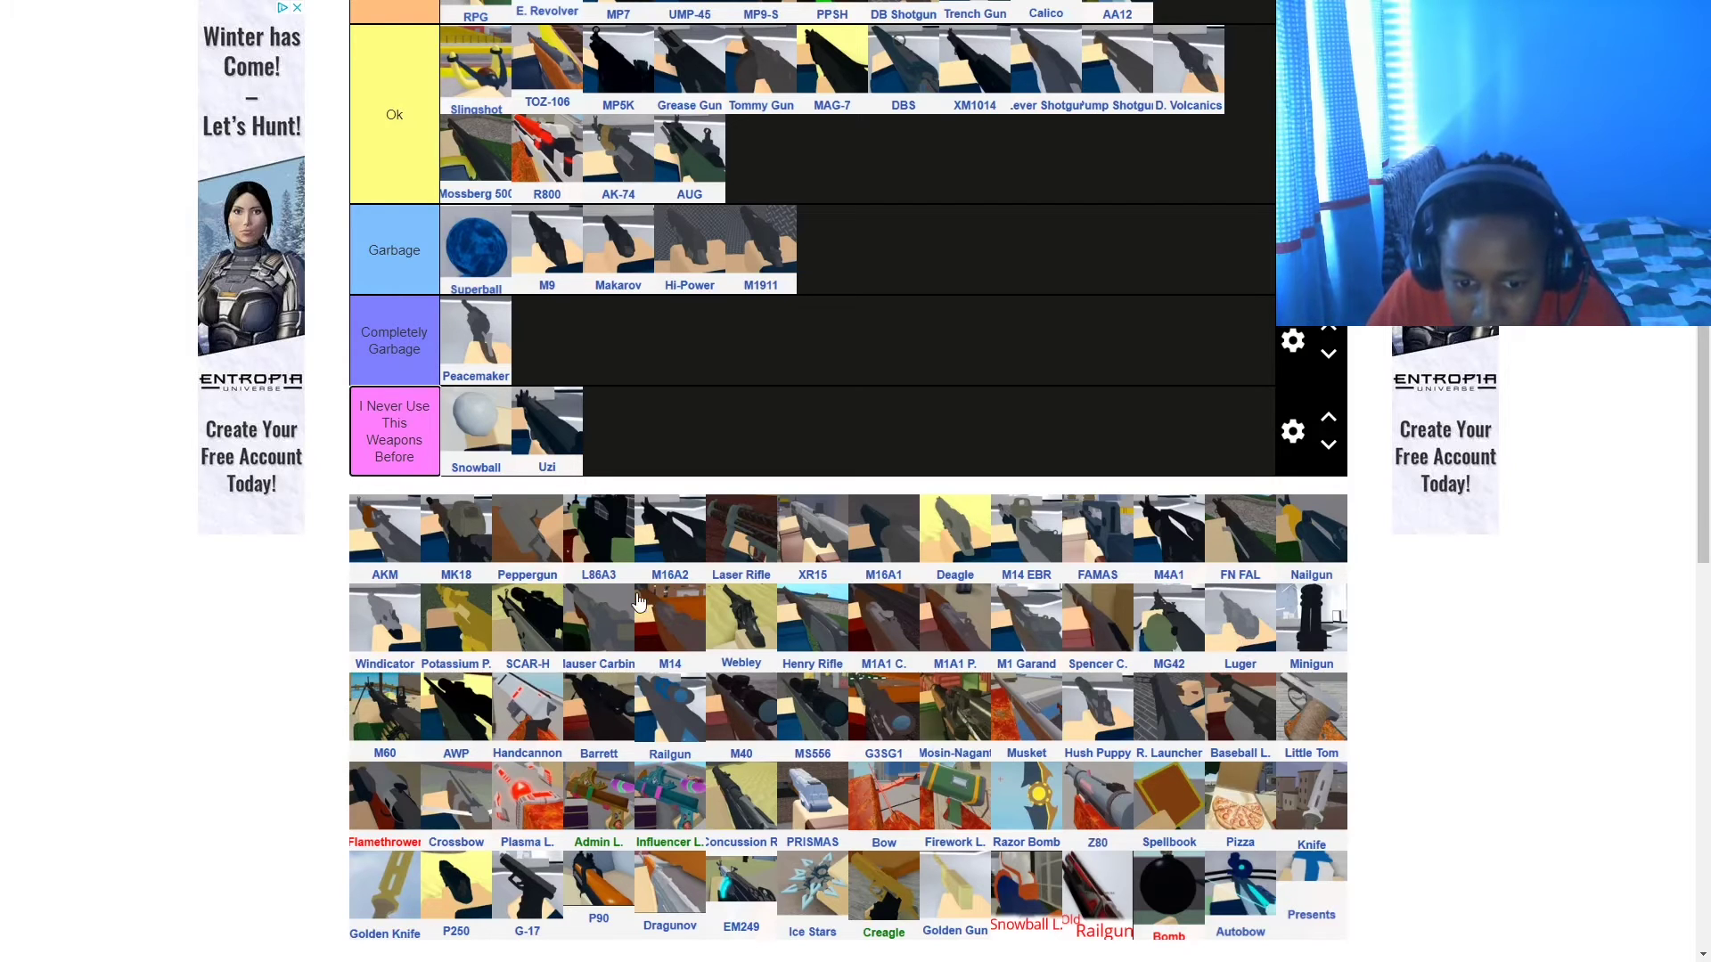
scroll(383, 535, "up", 3)
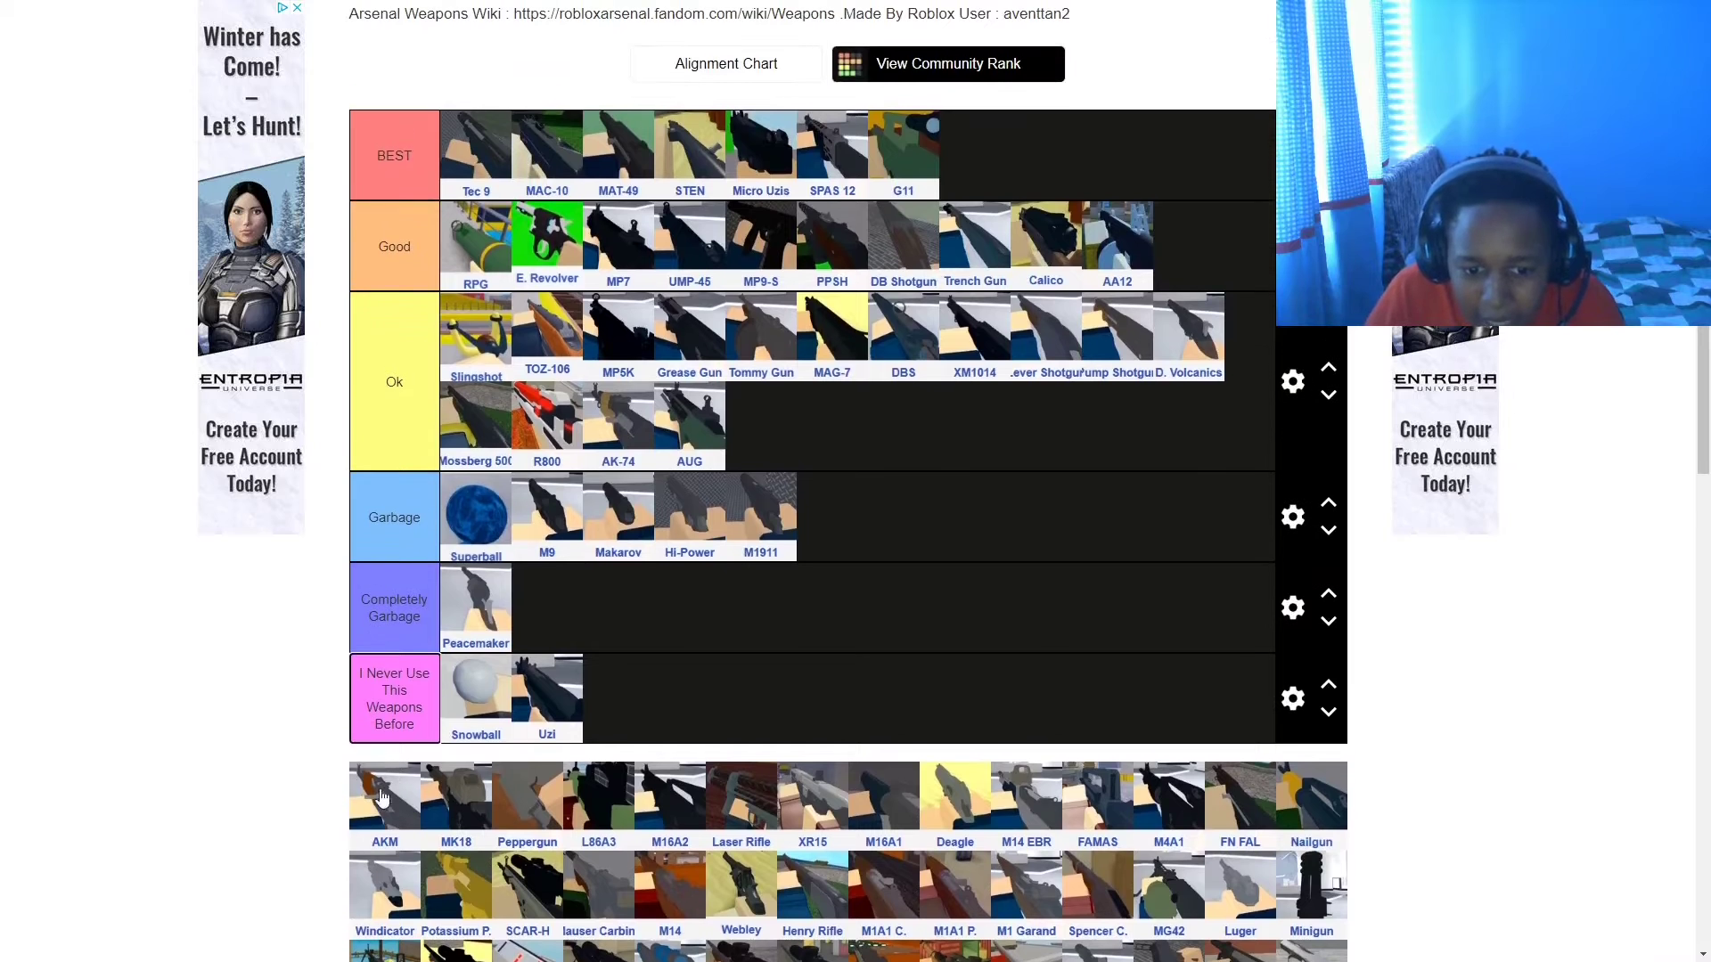
- Add AKM and Peppergun to Ok after AUG, and MK18 to Good after AA12
left_click_drag(383, 797, 760, 425)
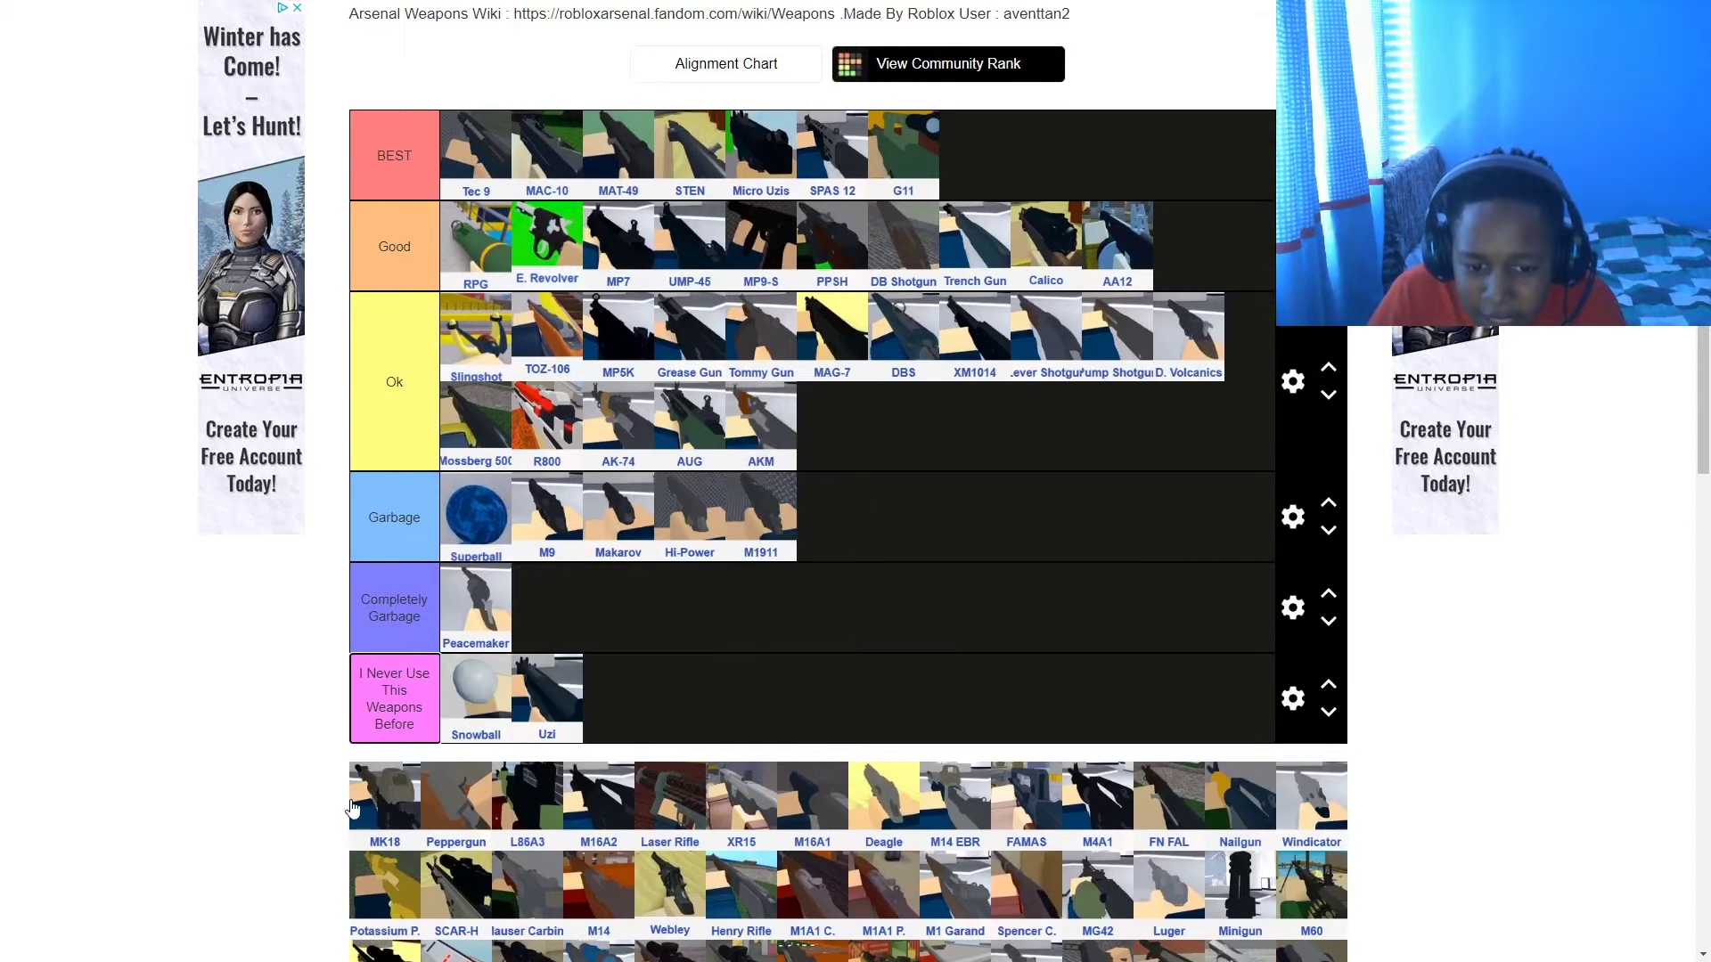
left_click_drag(379, 801, 1140, 307)
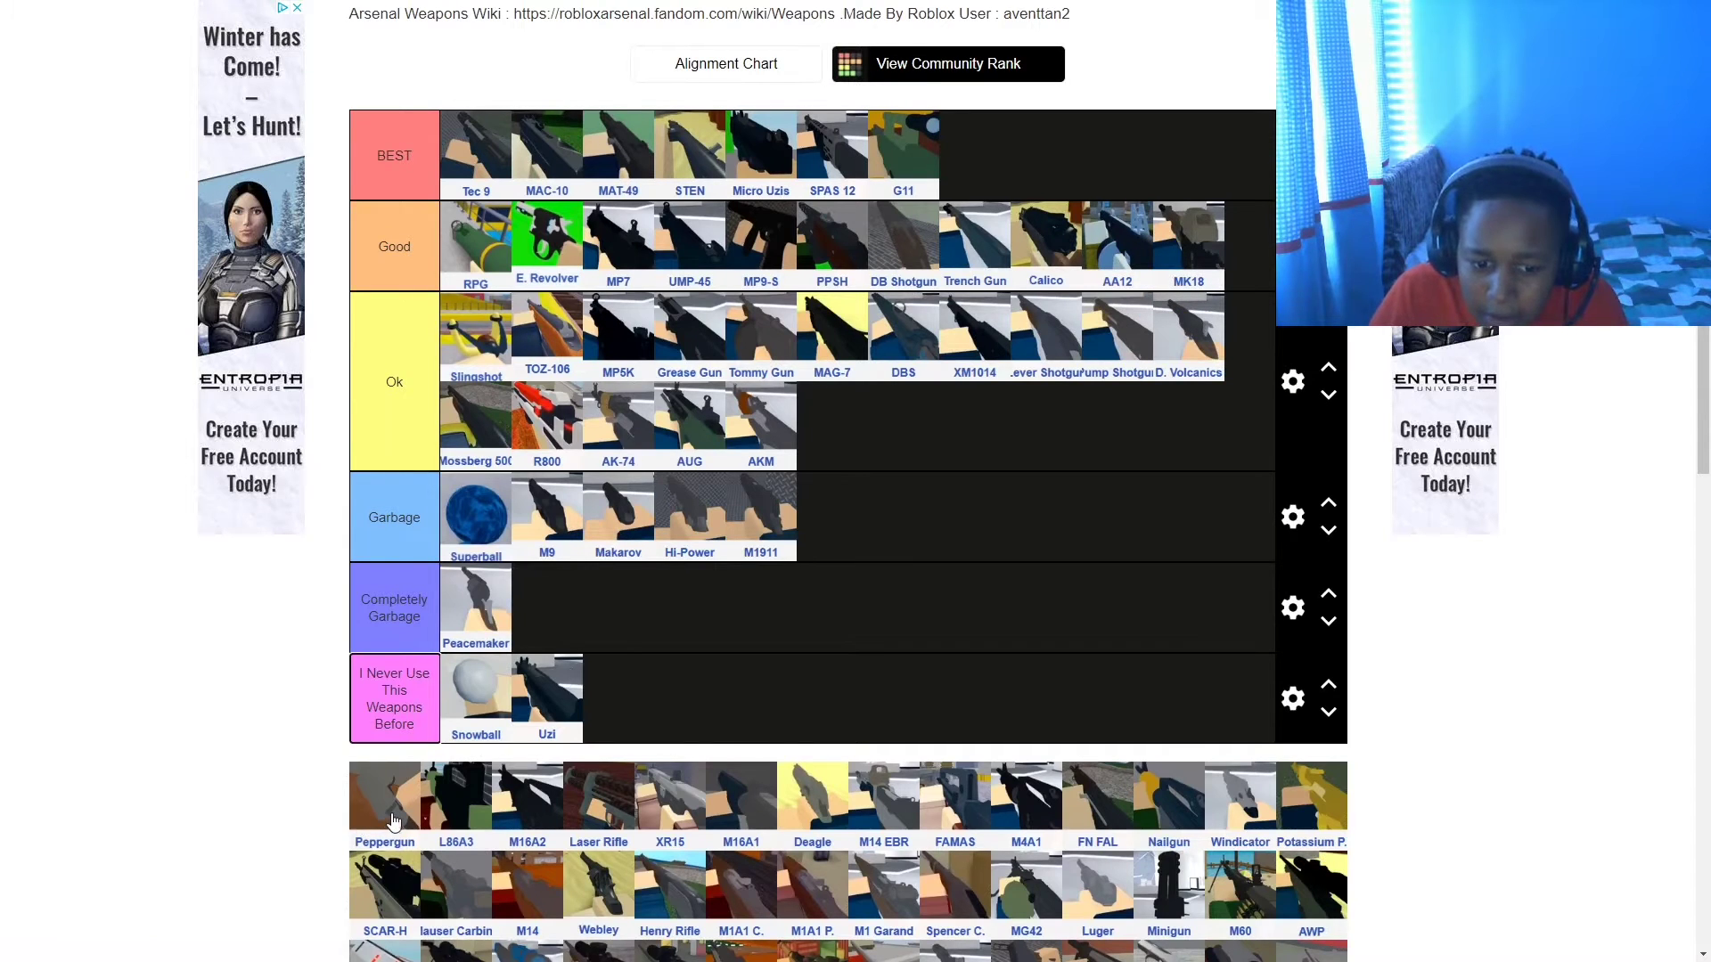
left_click_drag(384, 816, 851, 468)
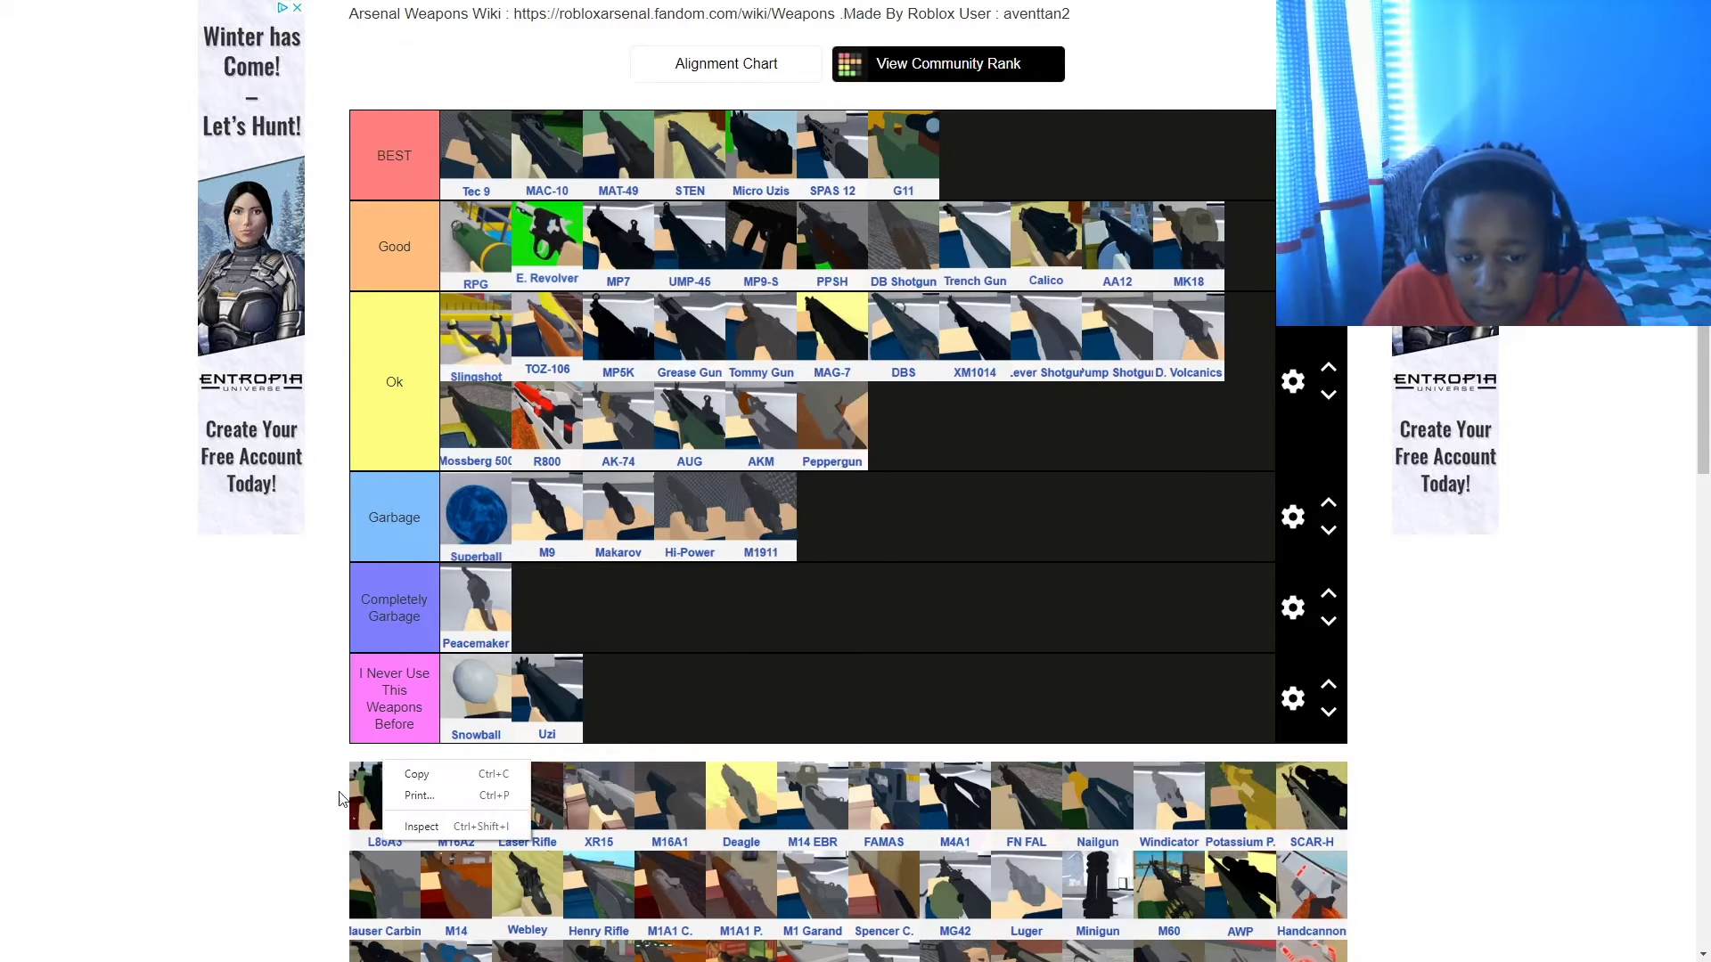
- Put L86A3 and M16A2 into the Good tier
left_click_drag(370, 811, 481, 337)
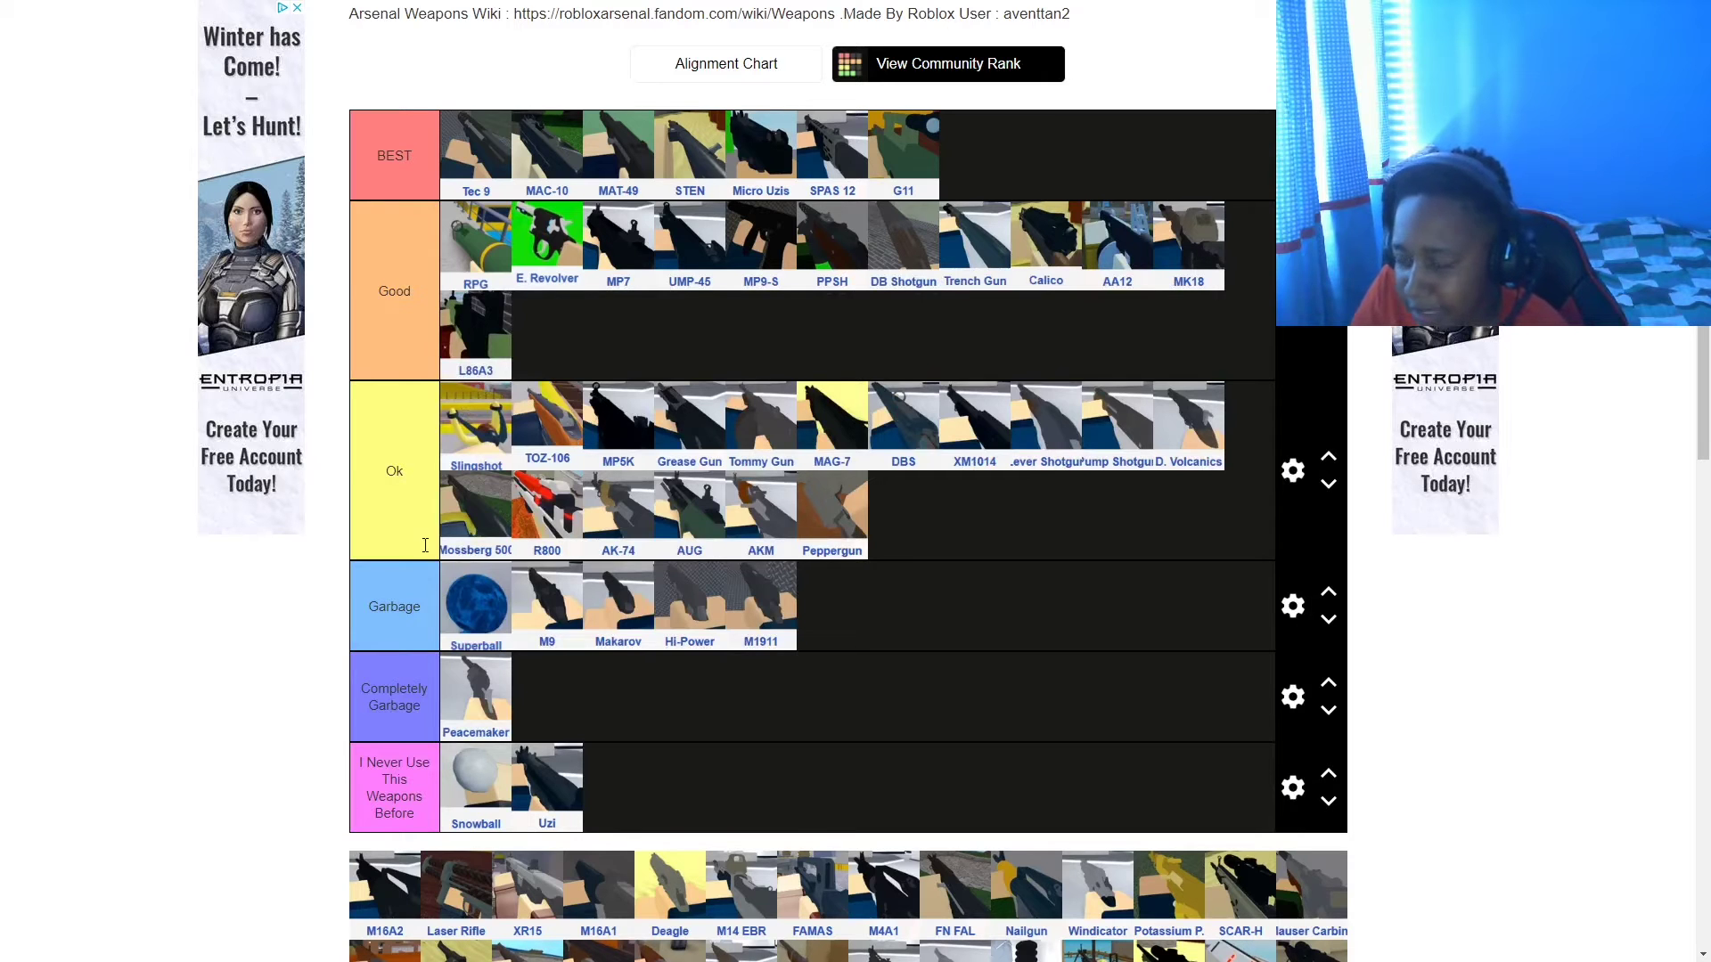
scroll(467, 588, "down", 1)
right_click(422, 719)
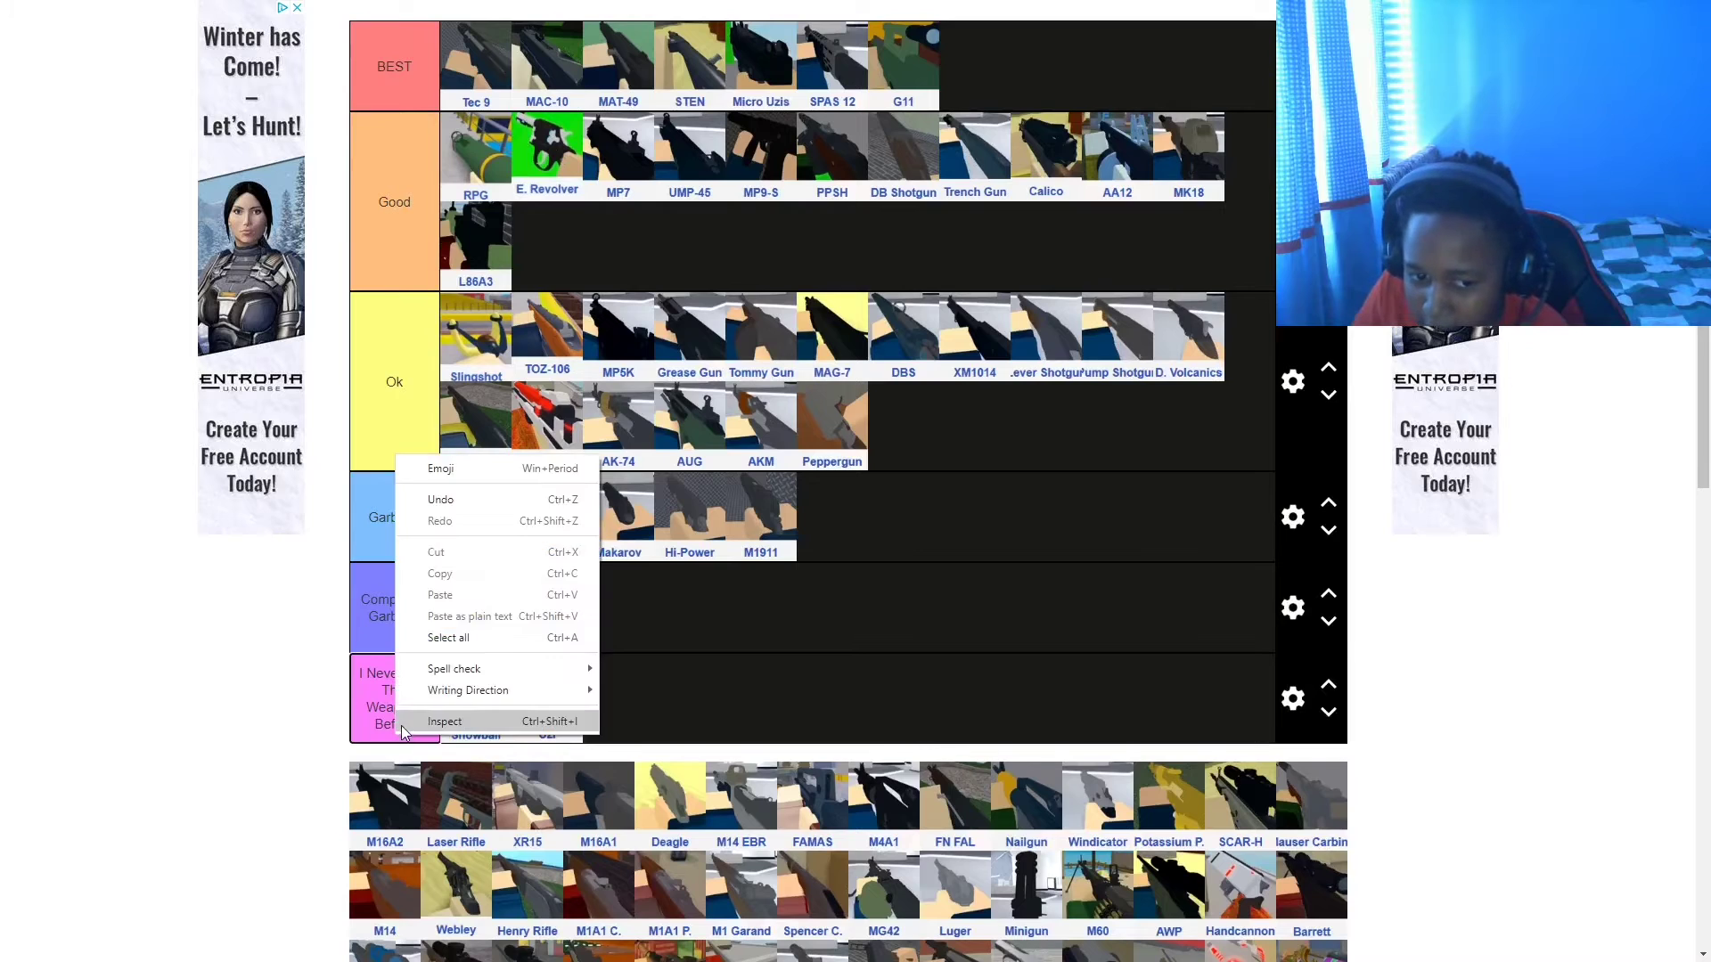
left_click(606, 665)
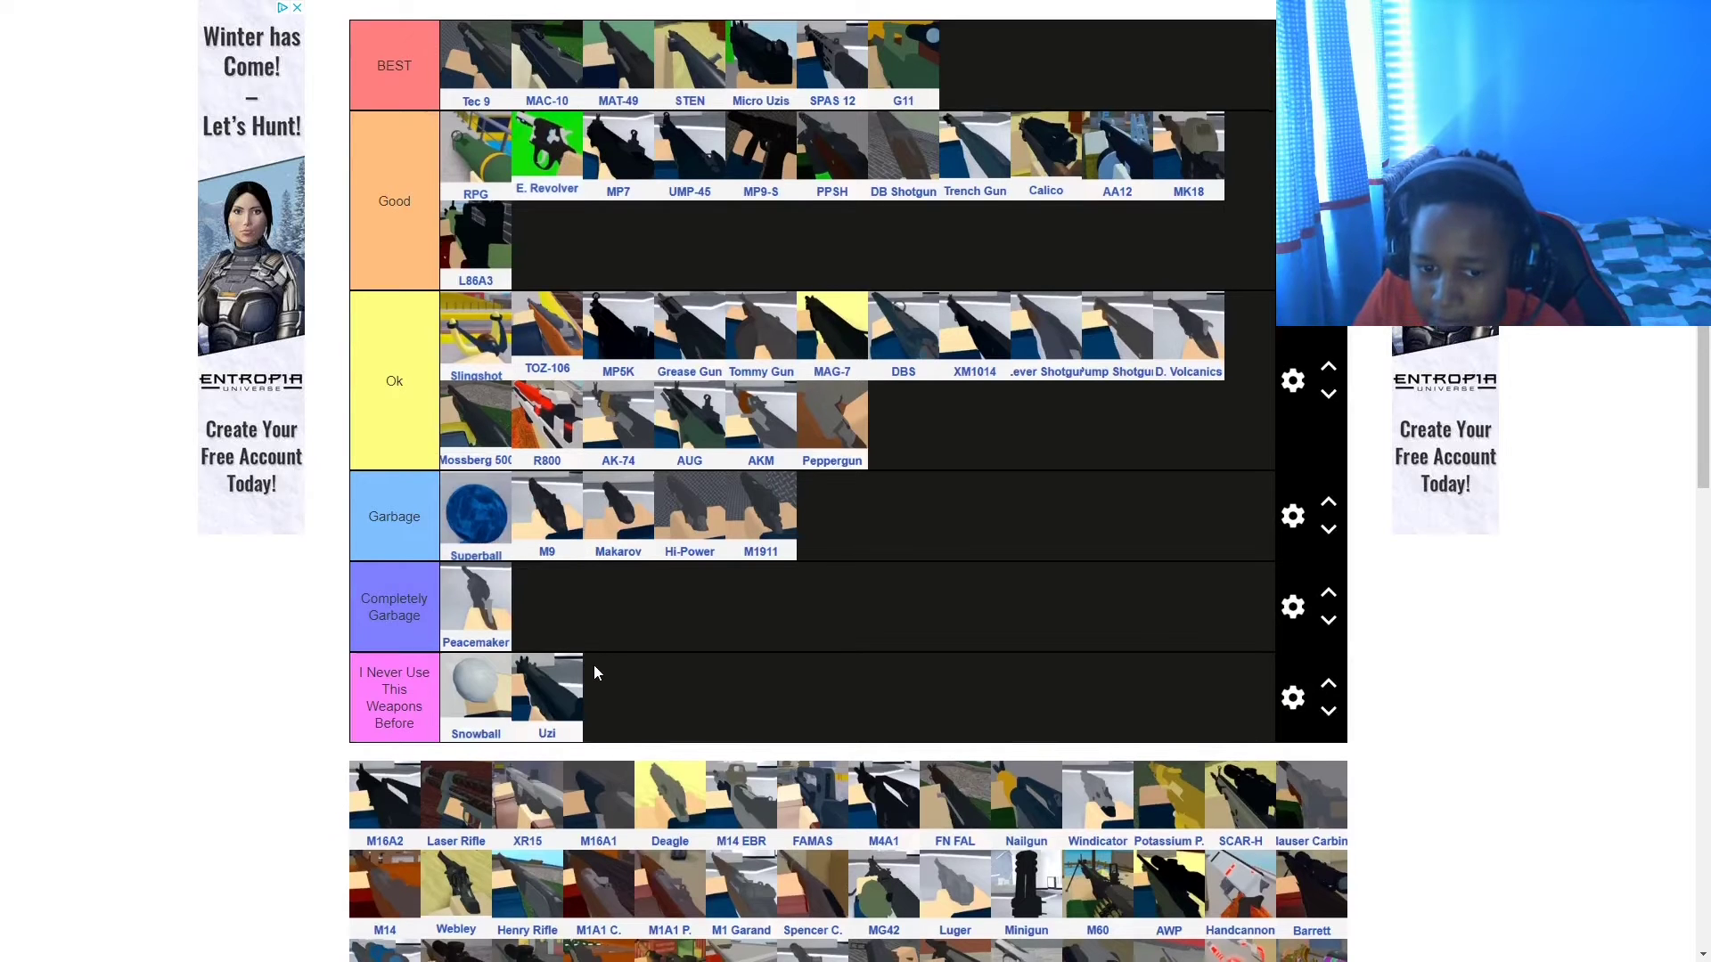
scroll(592, 664, "down", 1)
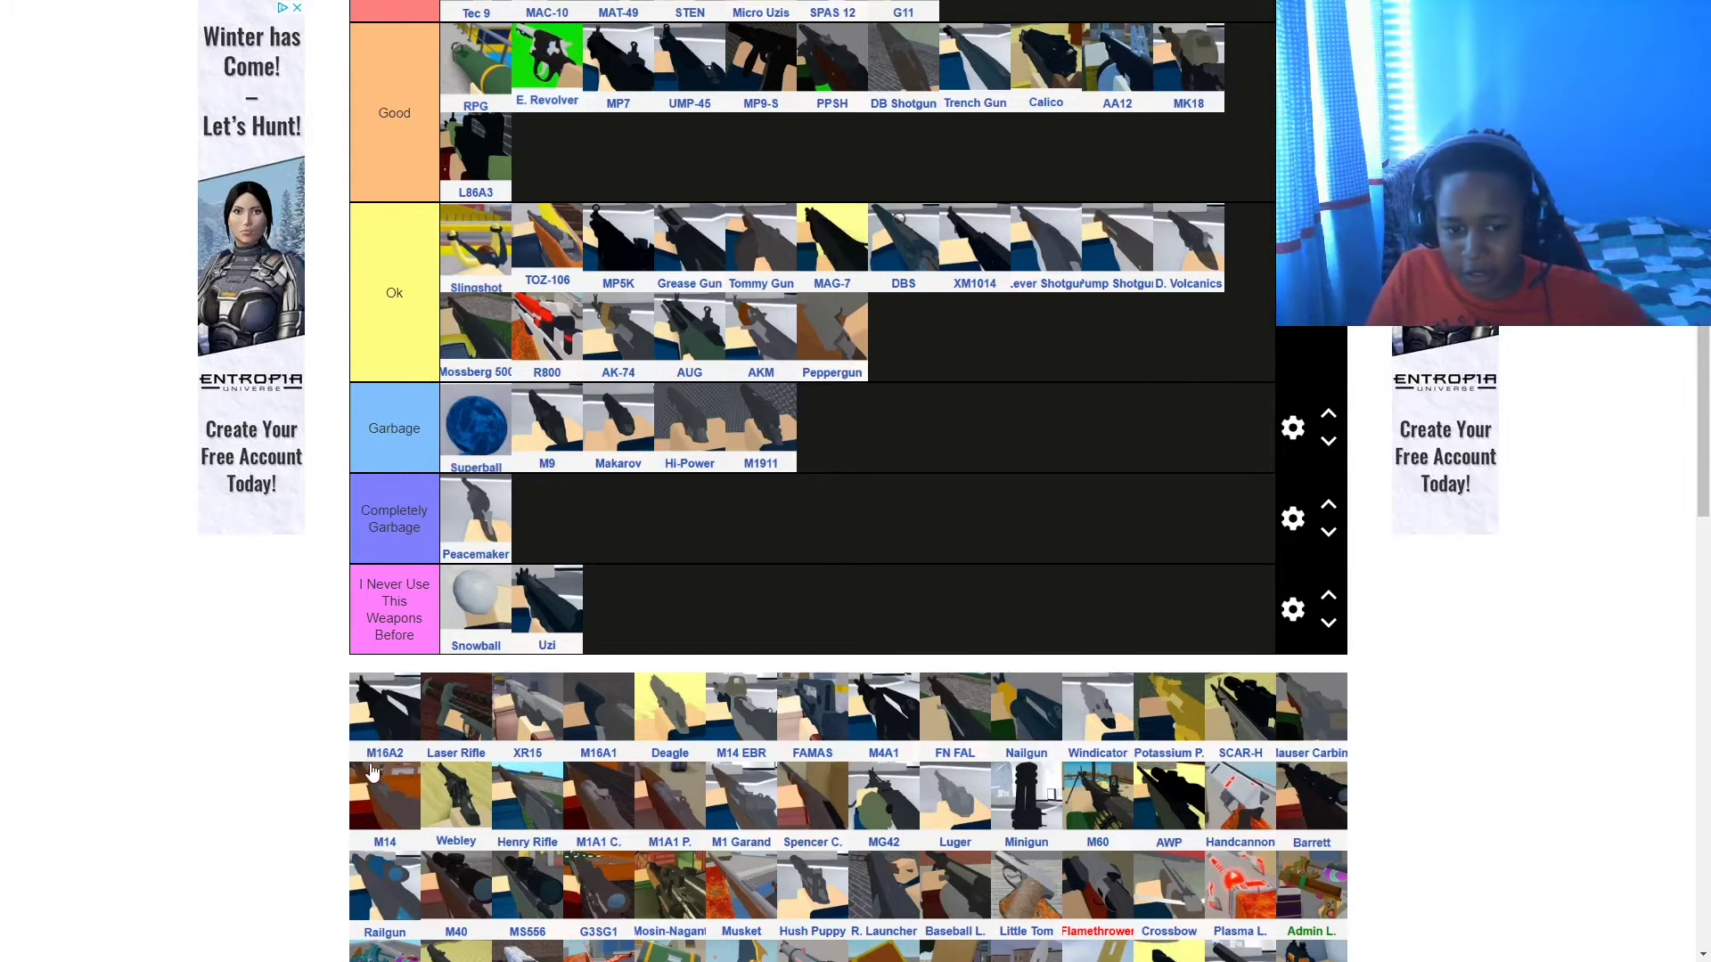
left_click_drag(375, 759, 535, 165)
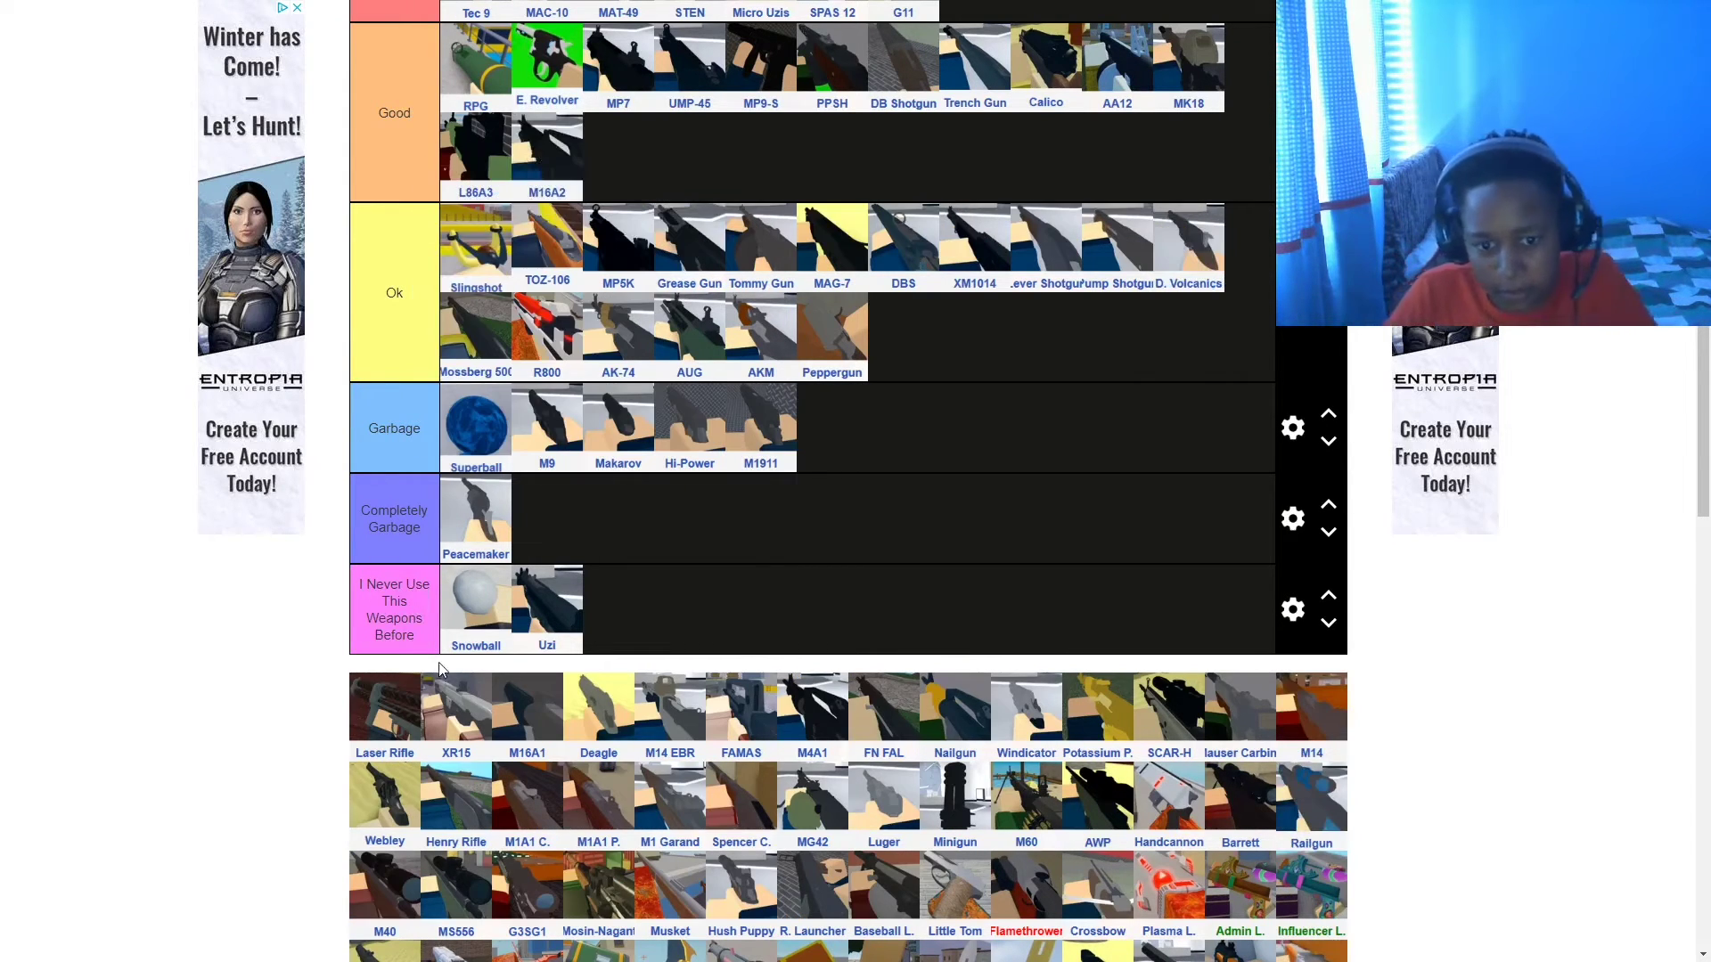
- Rank Laser Rifle in BEST and place XR15 in the Ok tier
scroll(388, 795, "up", 2)
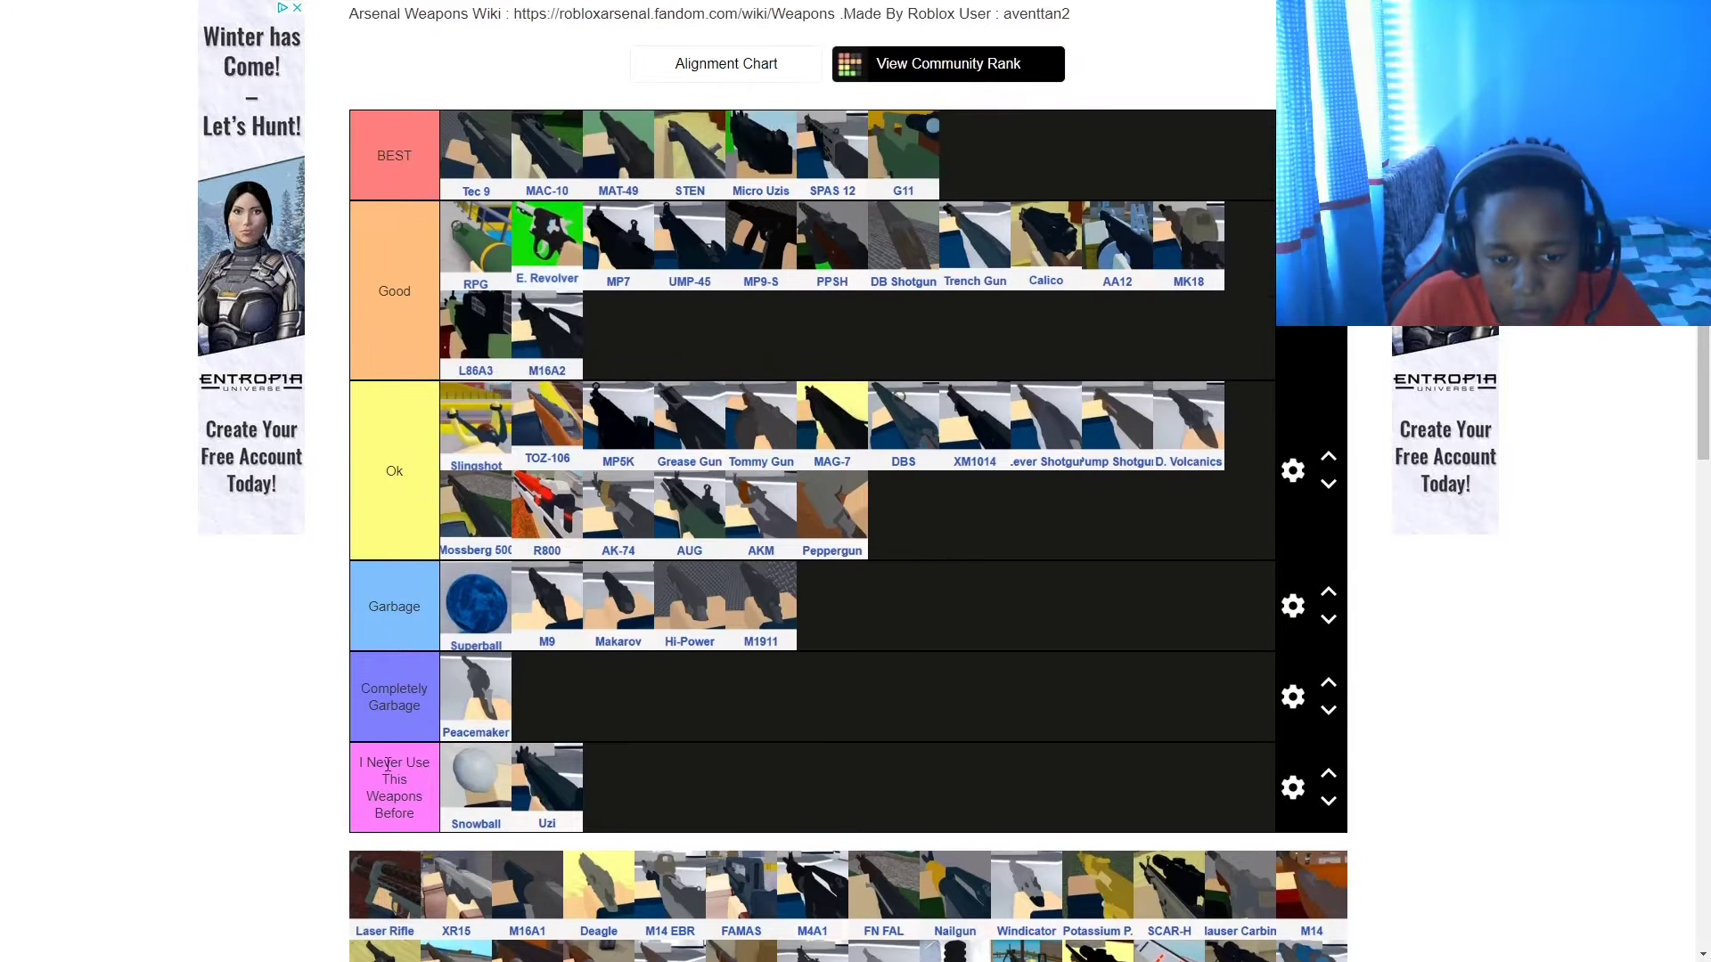
left_click_drag(384, 887, 1041, 154)
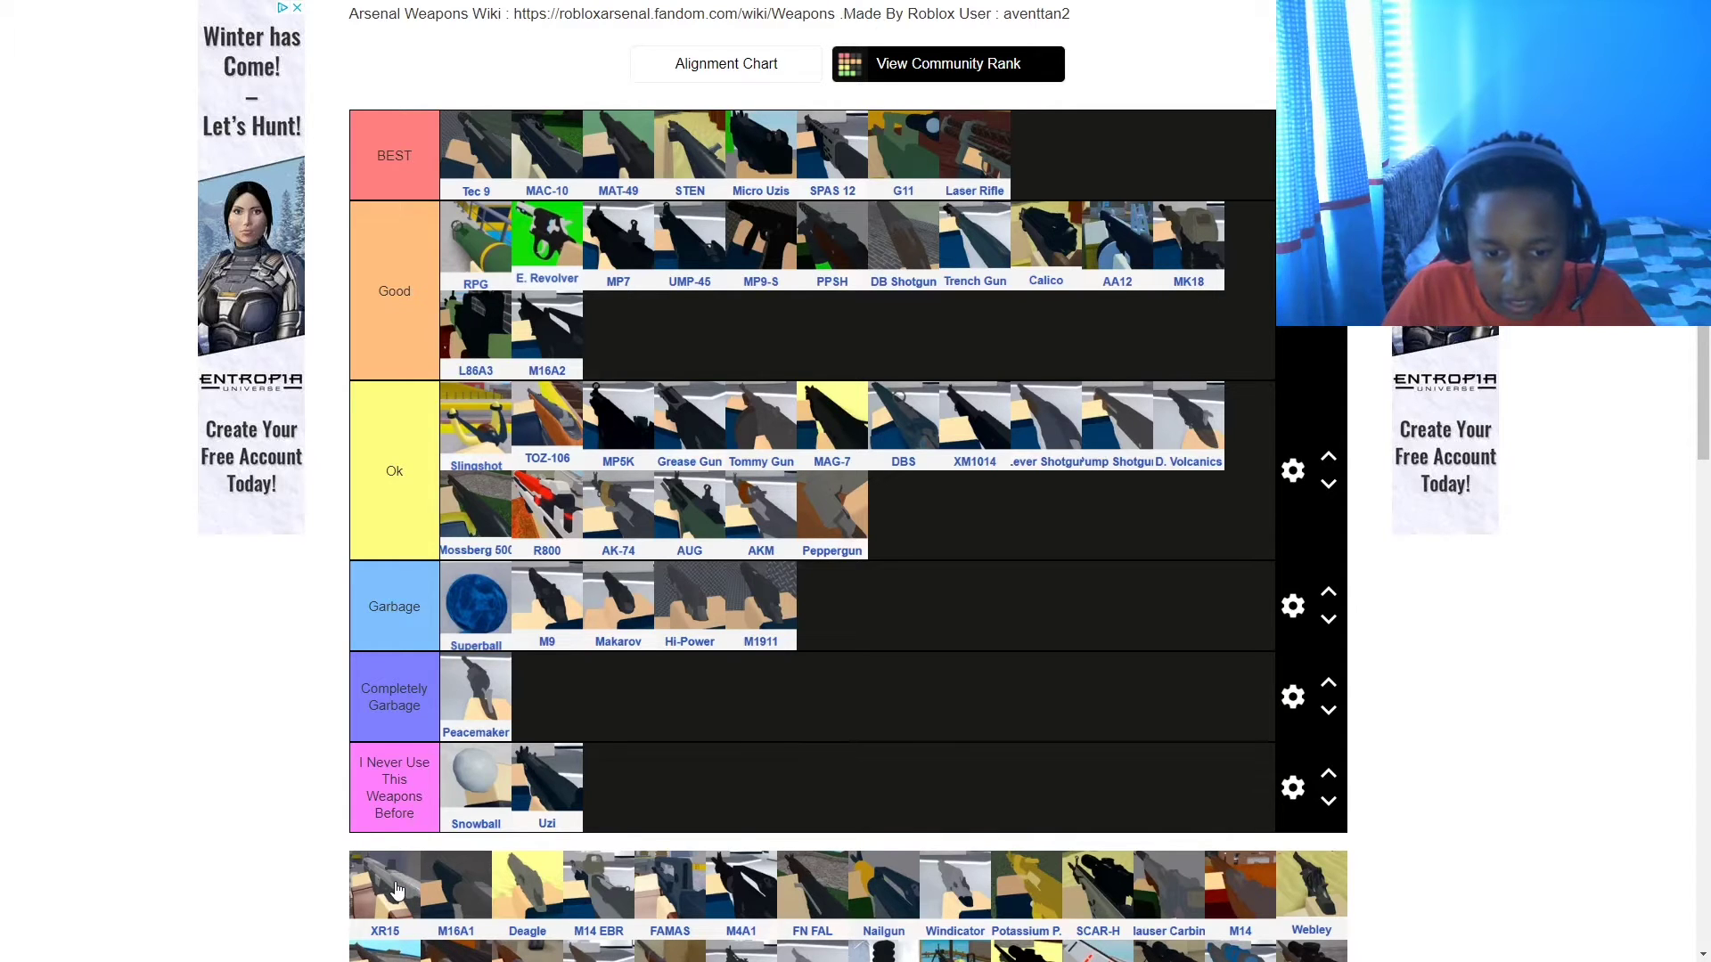
left_click_drag(396, 891, 701, 337)
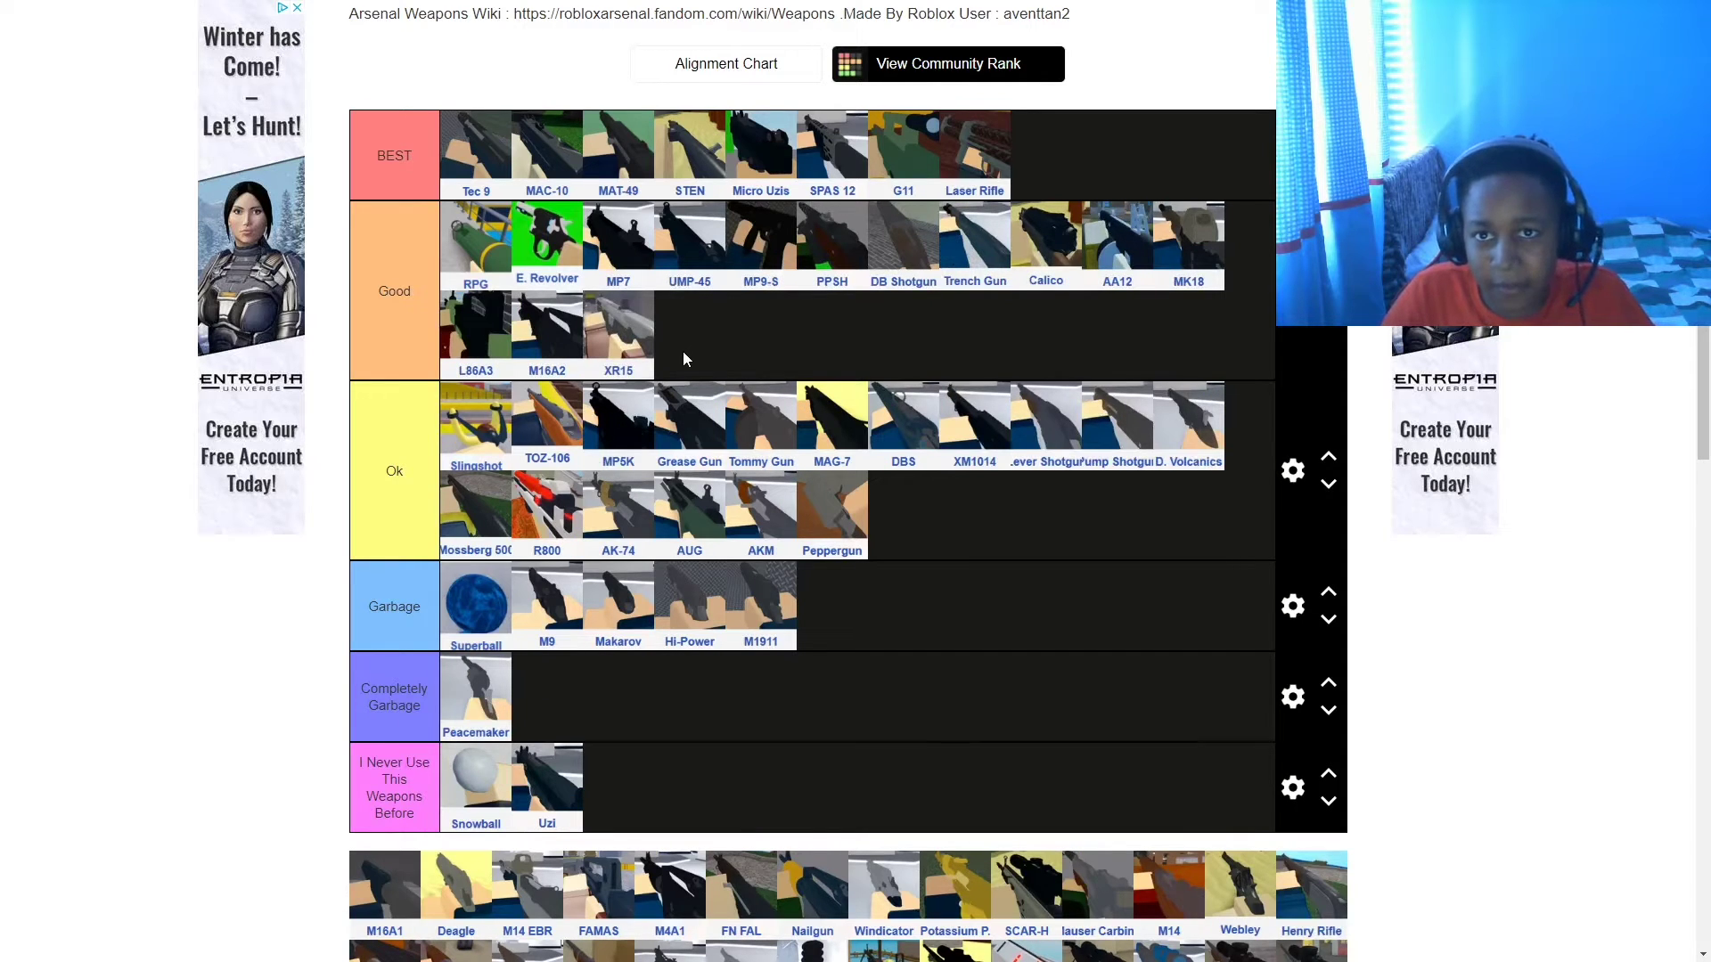
left_click_drag(613, 349, 983, 515)
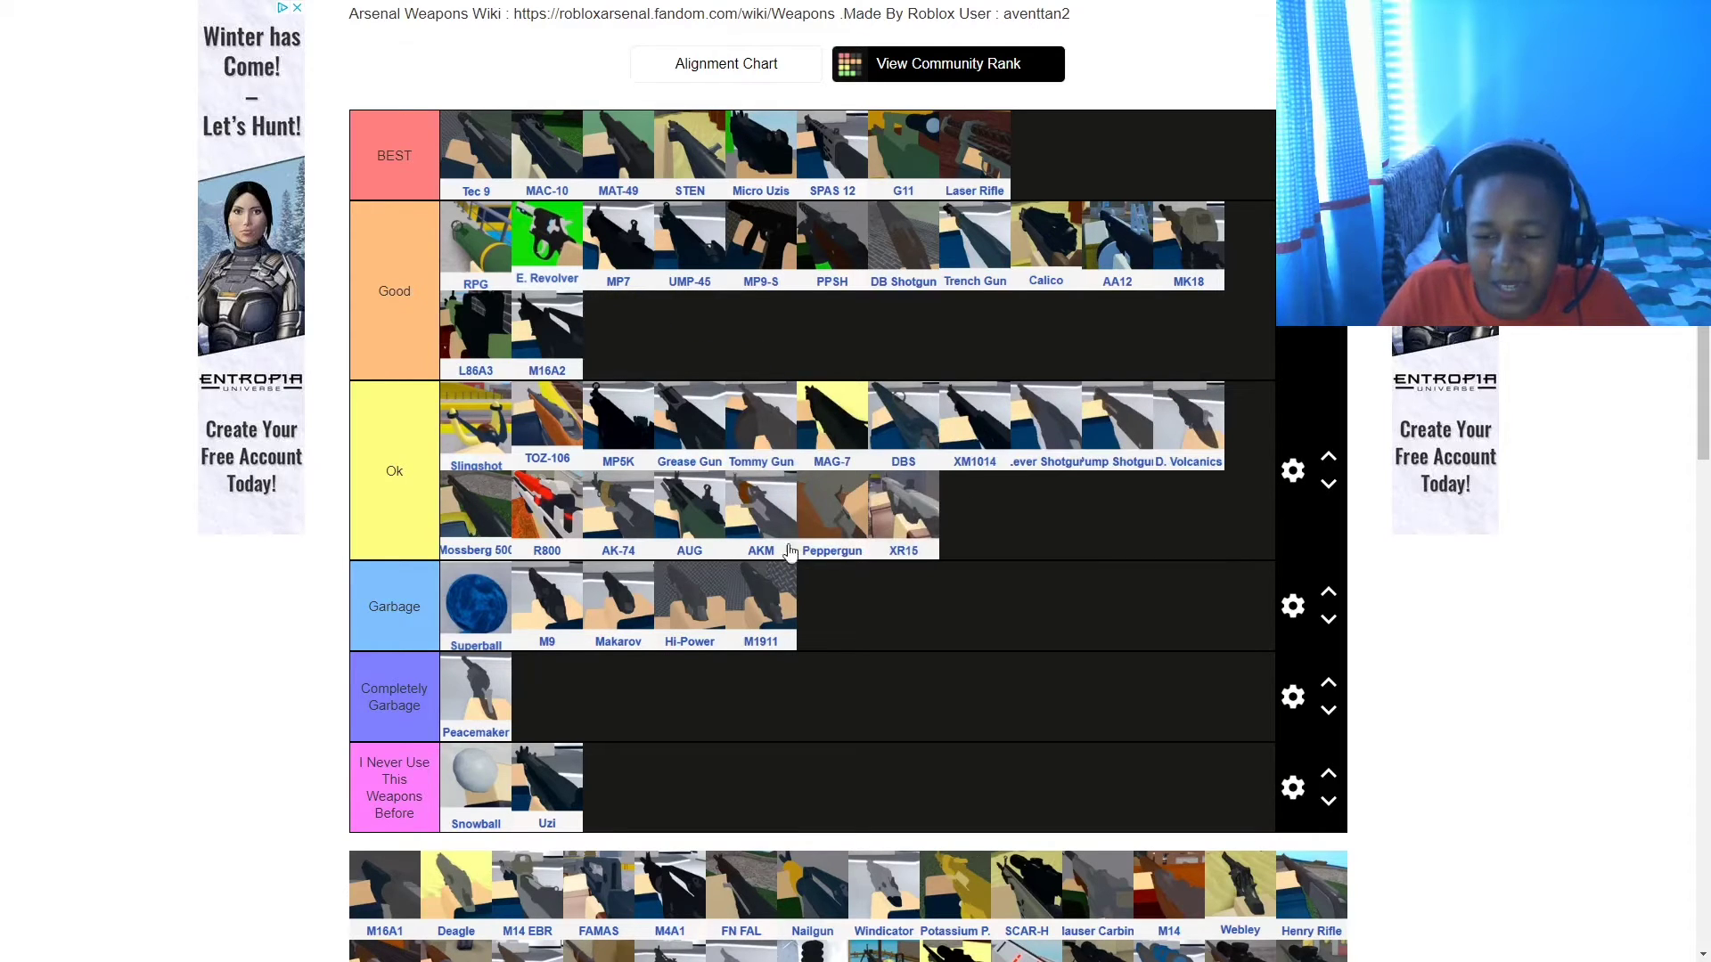
- Add M16A1 to Good and put Deagle in Completely Garbage beside Peacemaker
scroll(503, 726, "down", 1)
scroll(504, 726, "down", 1)
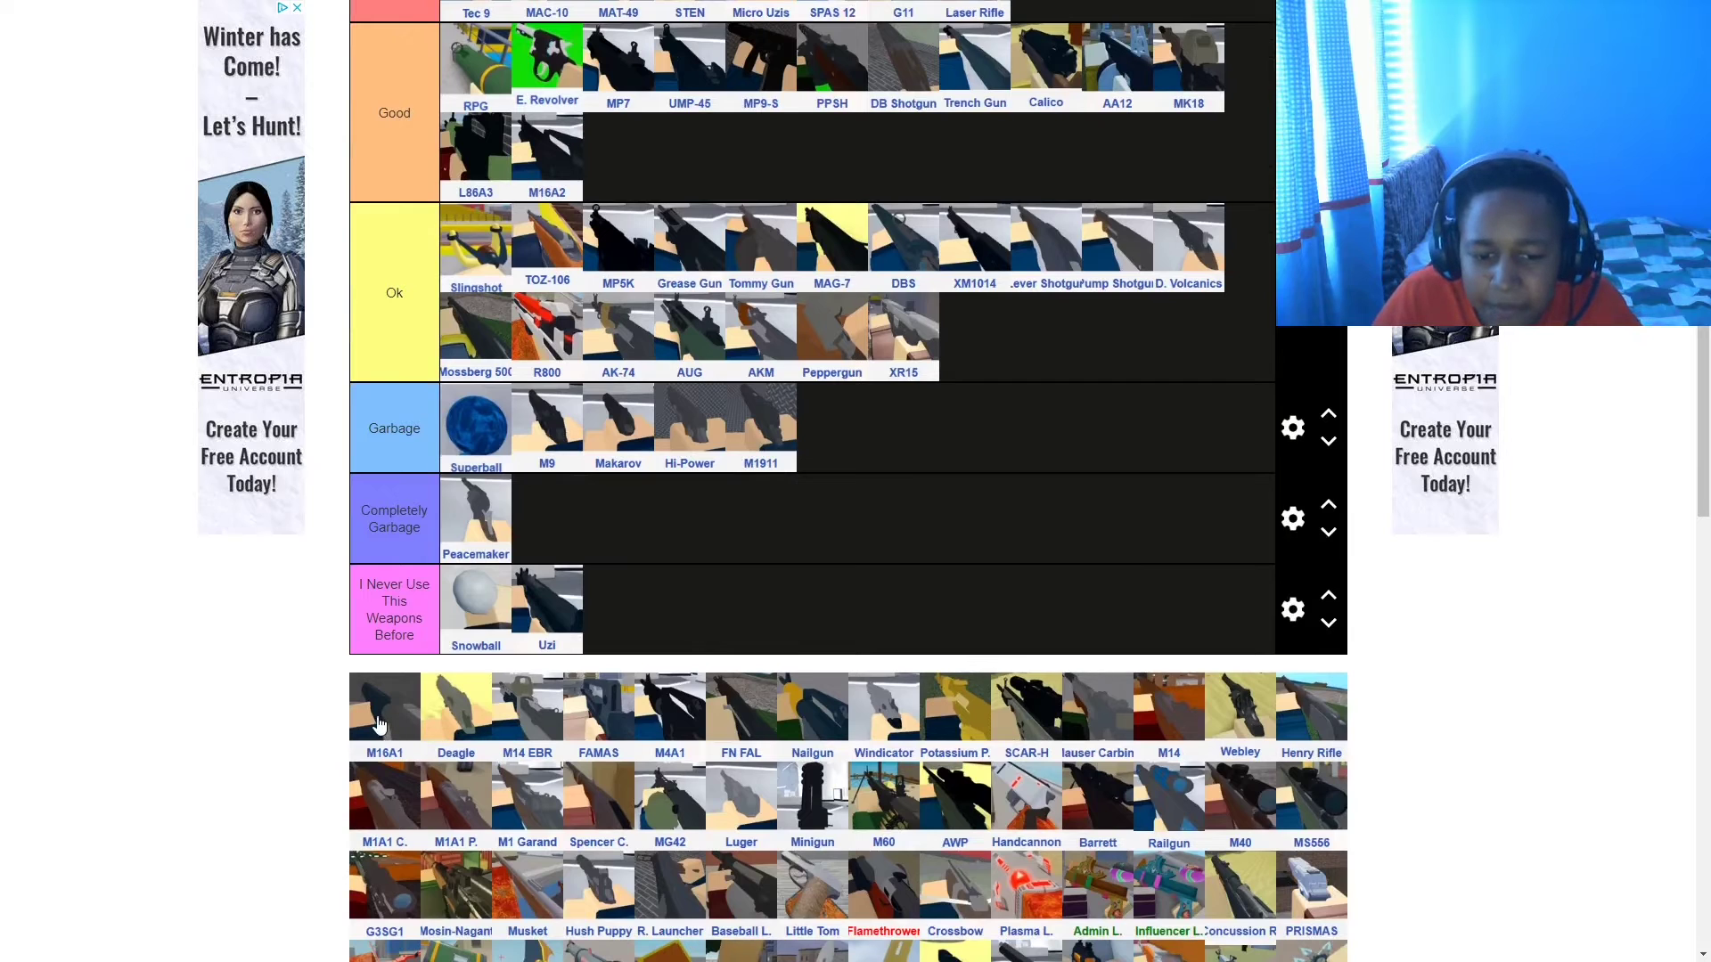
scroll(379, 725, "up", 1)
left_click_drag(374, 807, 642, 240)
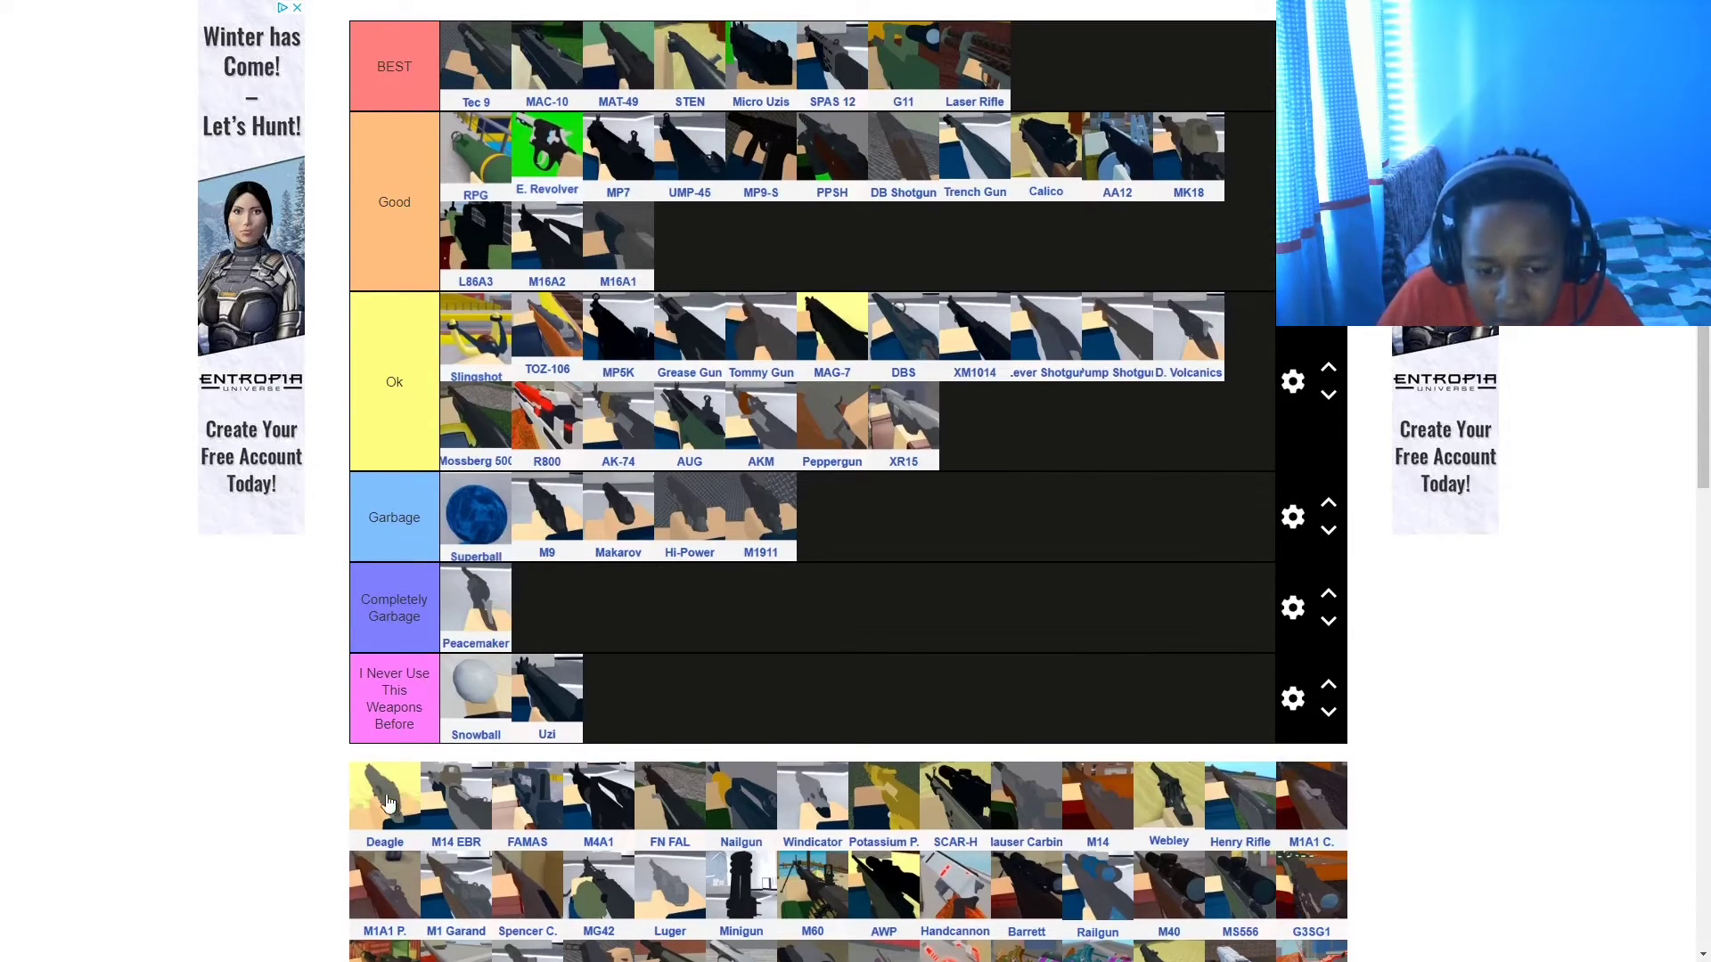
left_click_drag(385, 805, 570, 620)
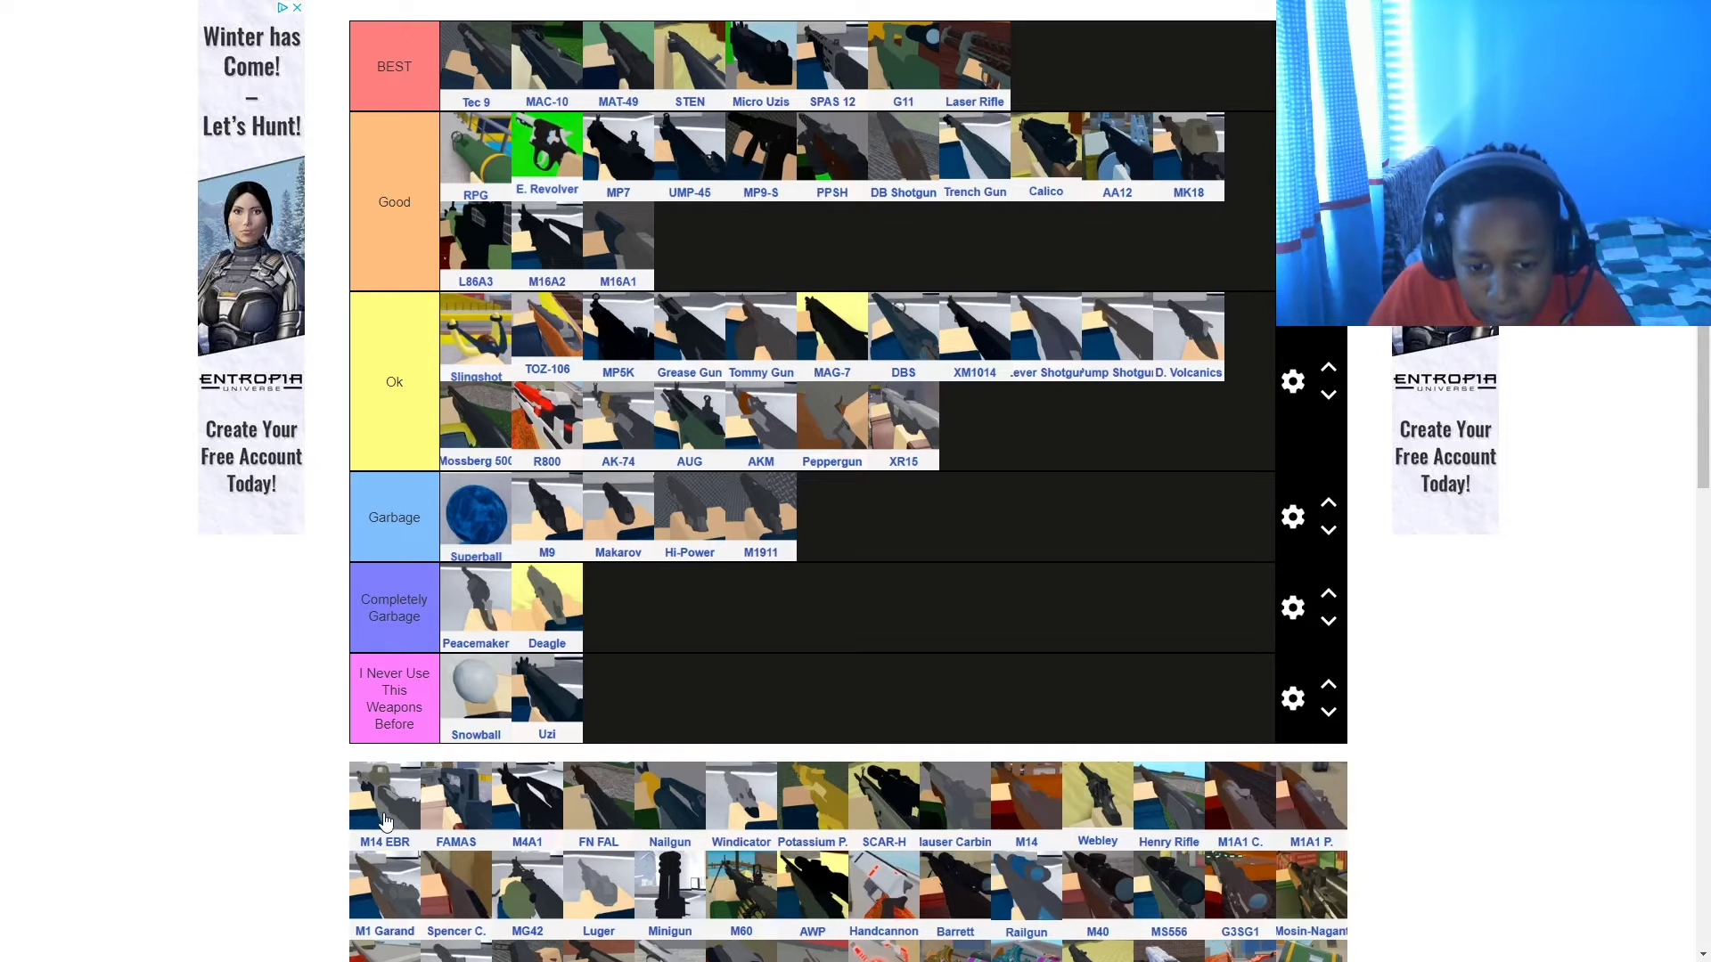
- Add M14 EBR, FAMAS, M4A1 and FN FAL to the Good tier
left_click_drag(385, 819, 726, 270)
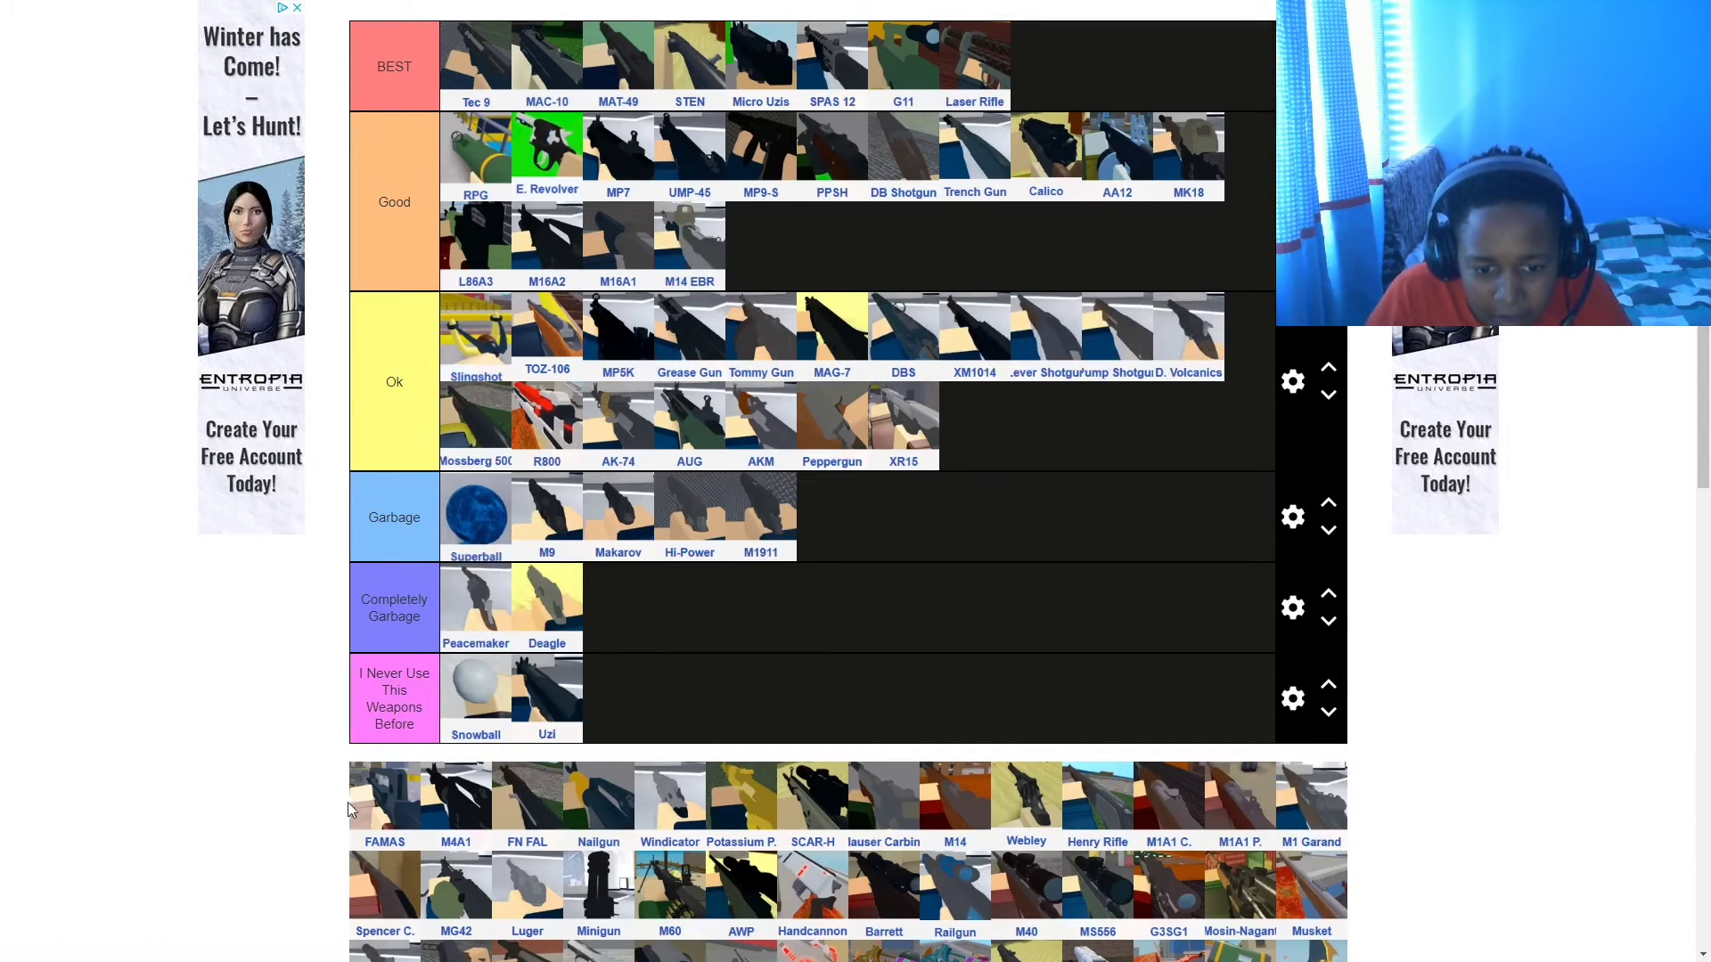
left_click_drag(392, 795, 771, 298)
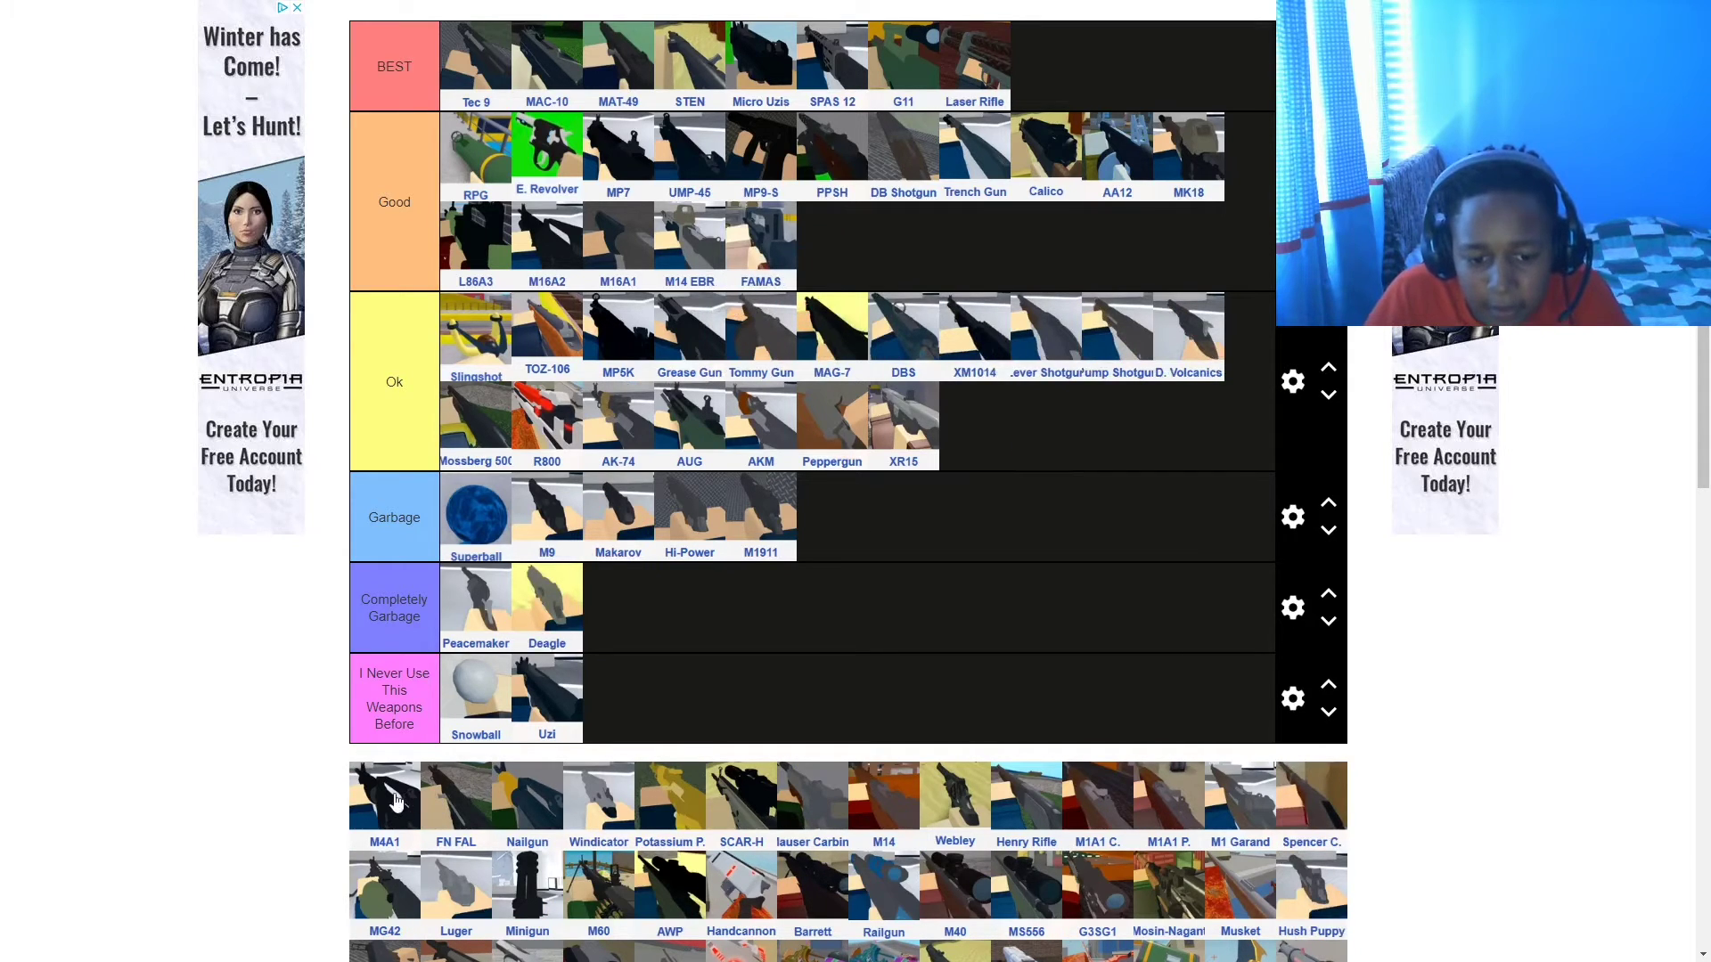
left_click_drag(398, 800, 871, 260)
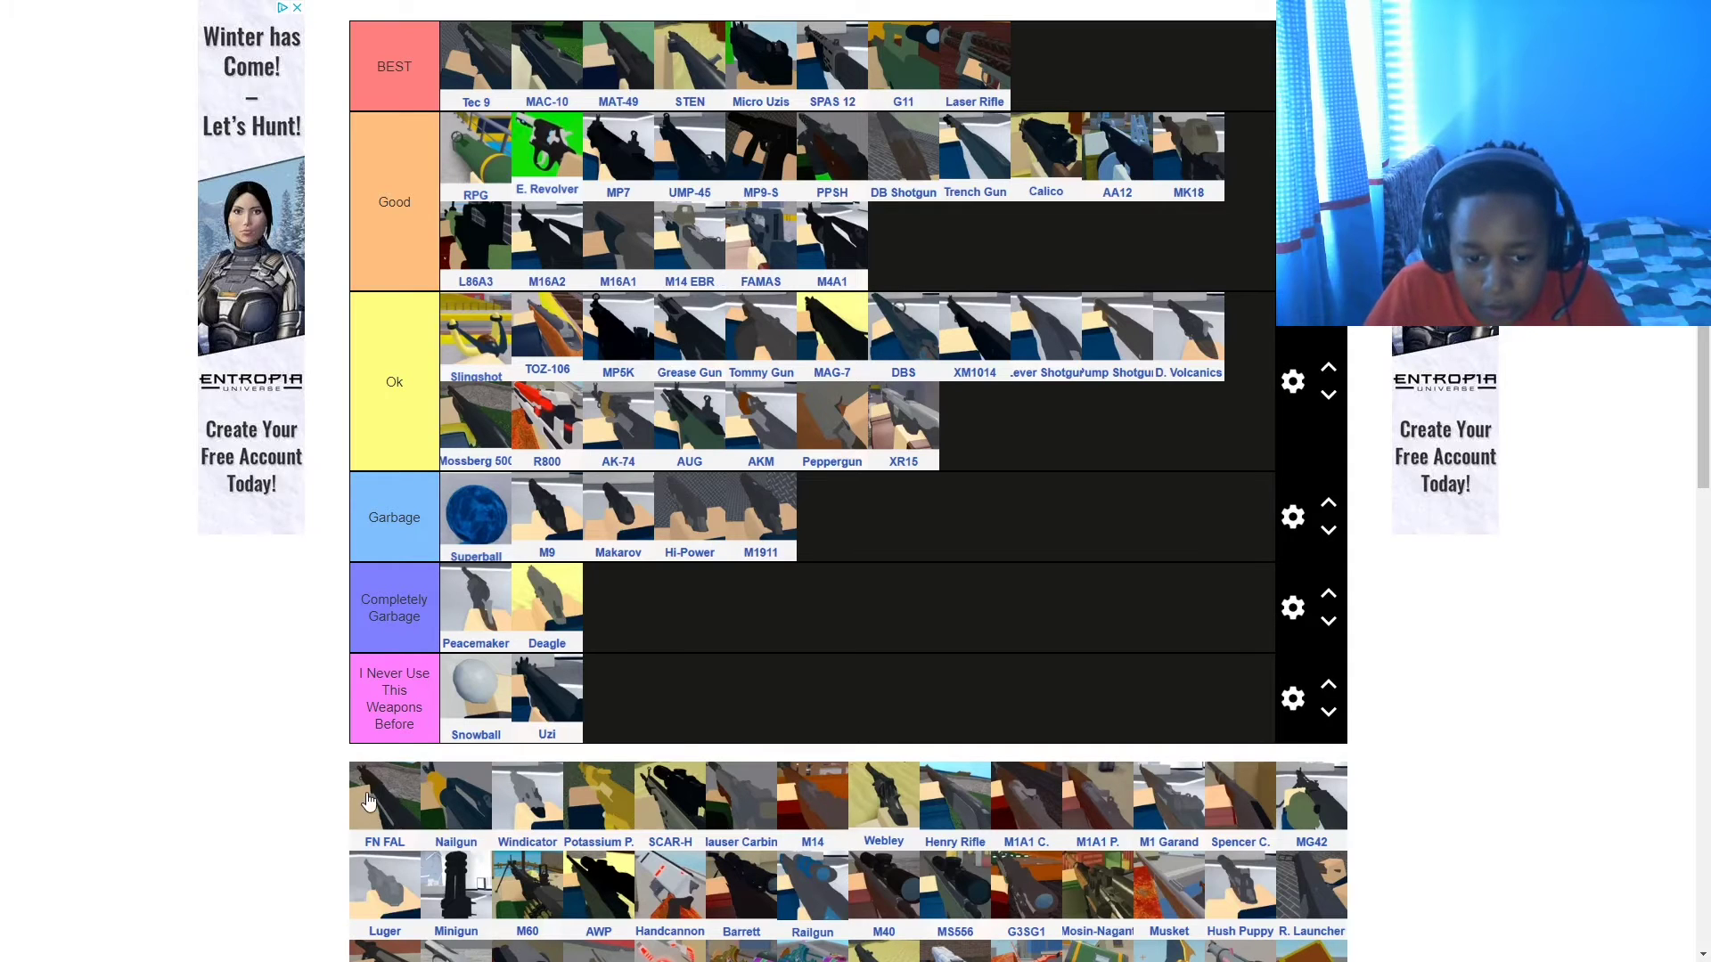
left_click_drag(374, 804, 878, 279)
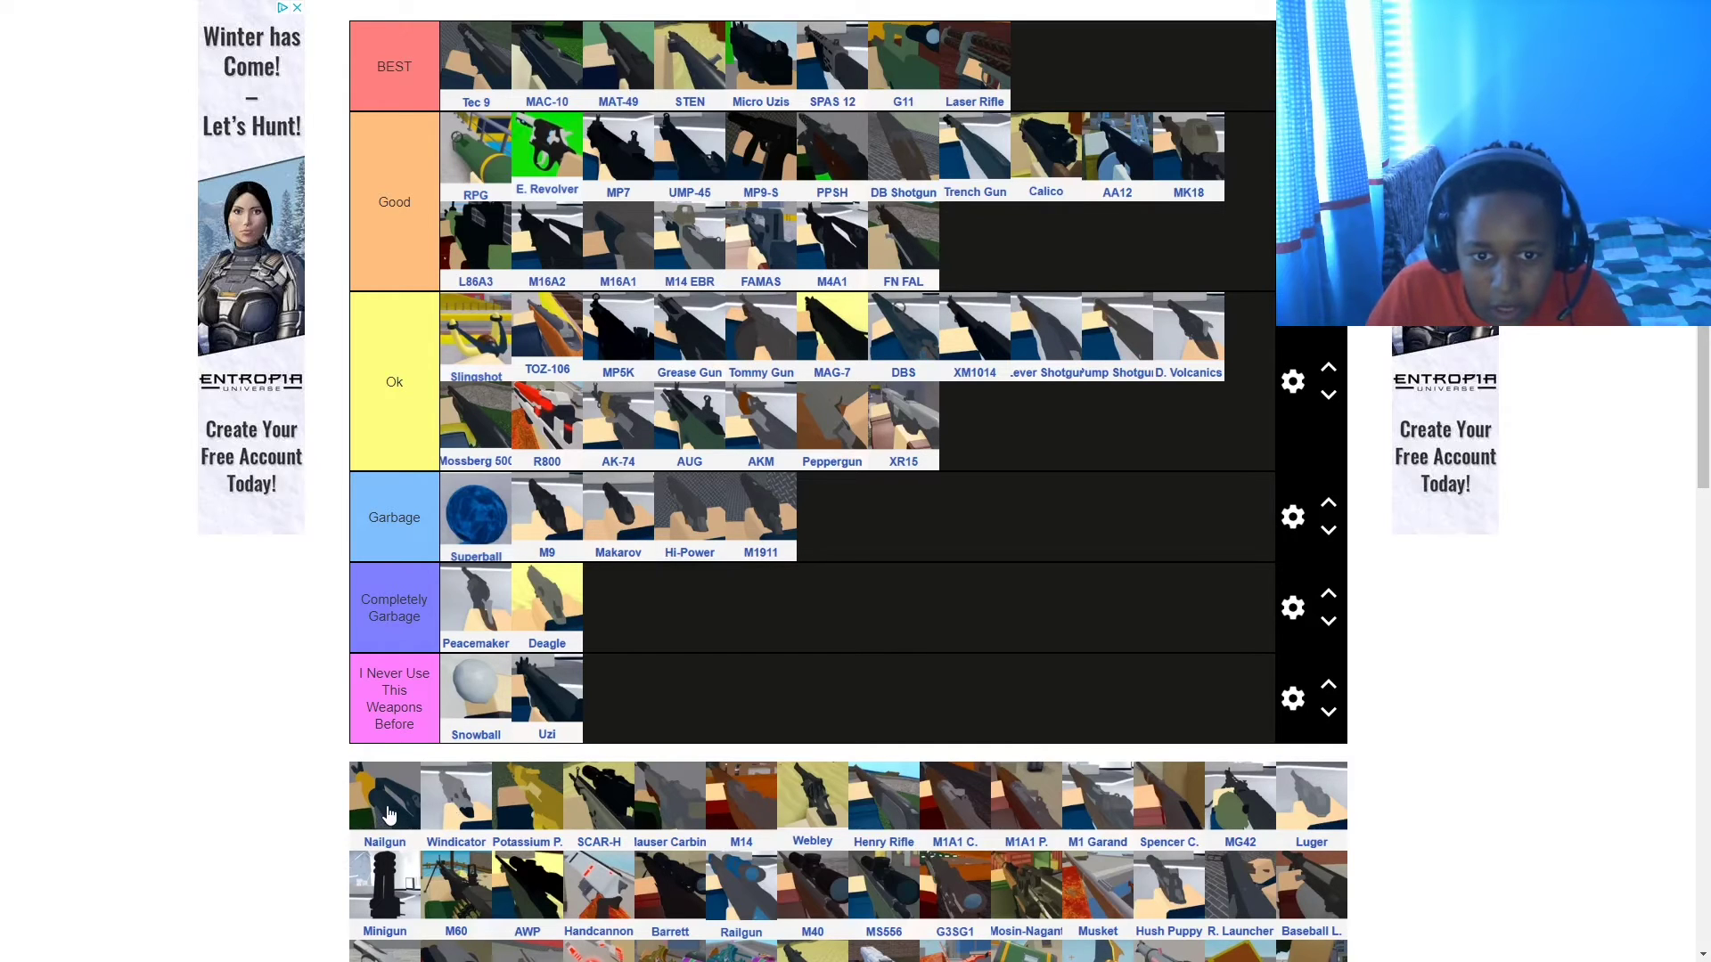
- Place Nailgun in Good, then promote it to BEST
left_click_drag(388, 815, 951, 306)
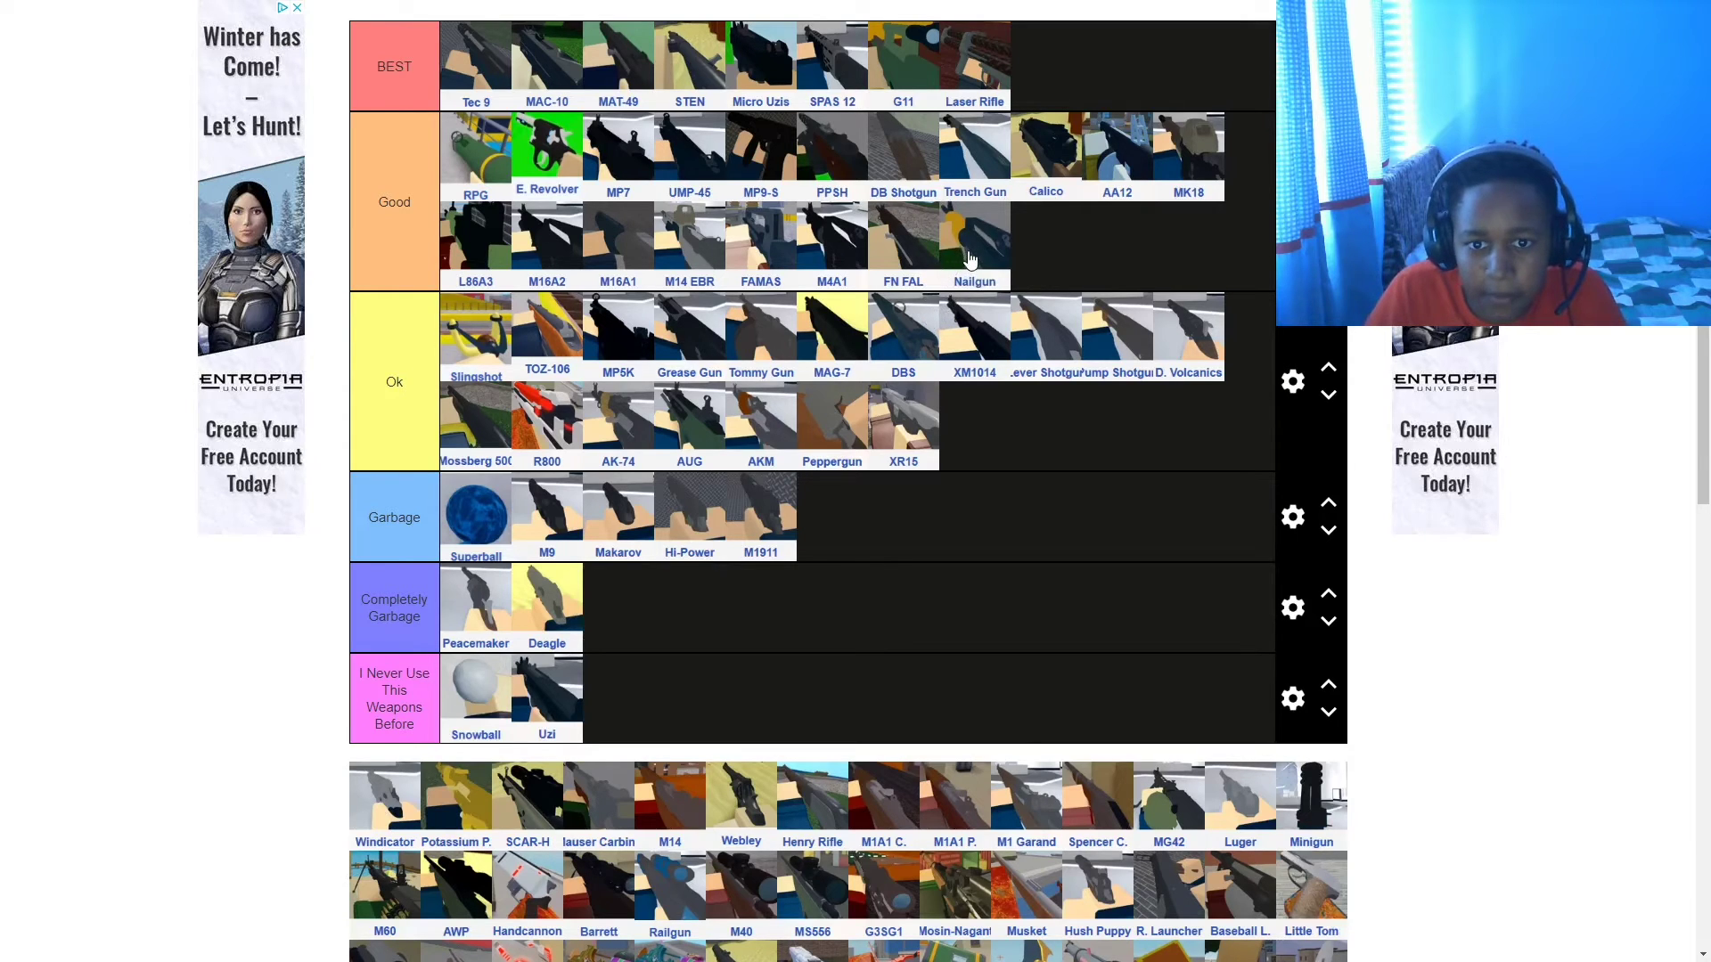
scroll(876, 229, "up", 1)
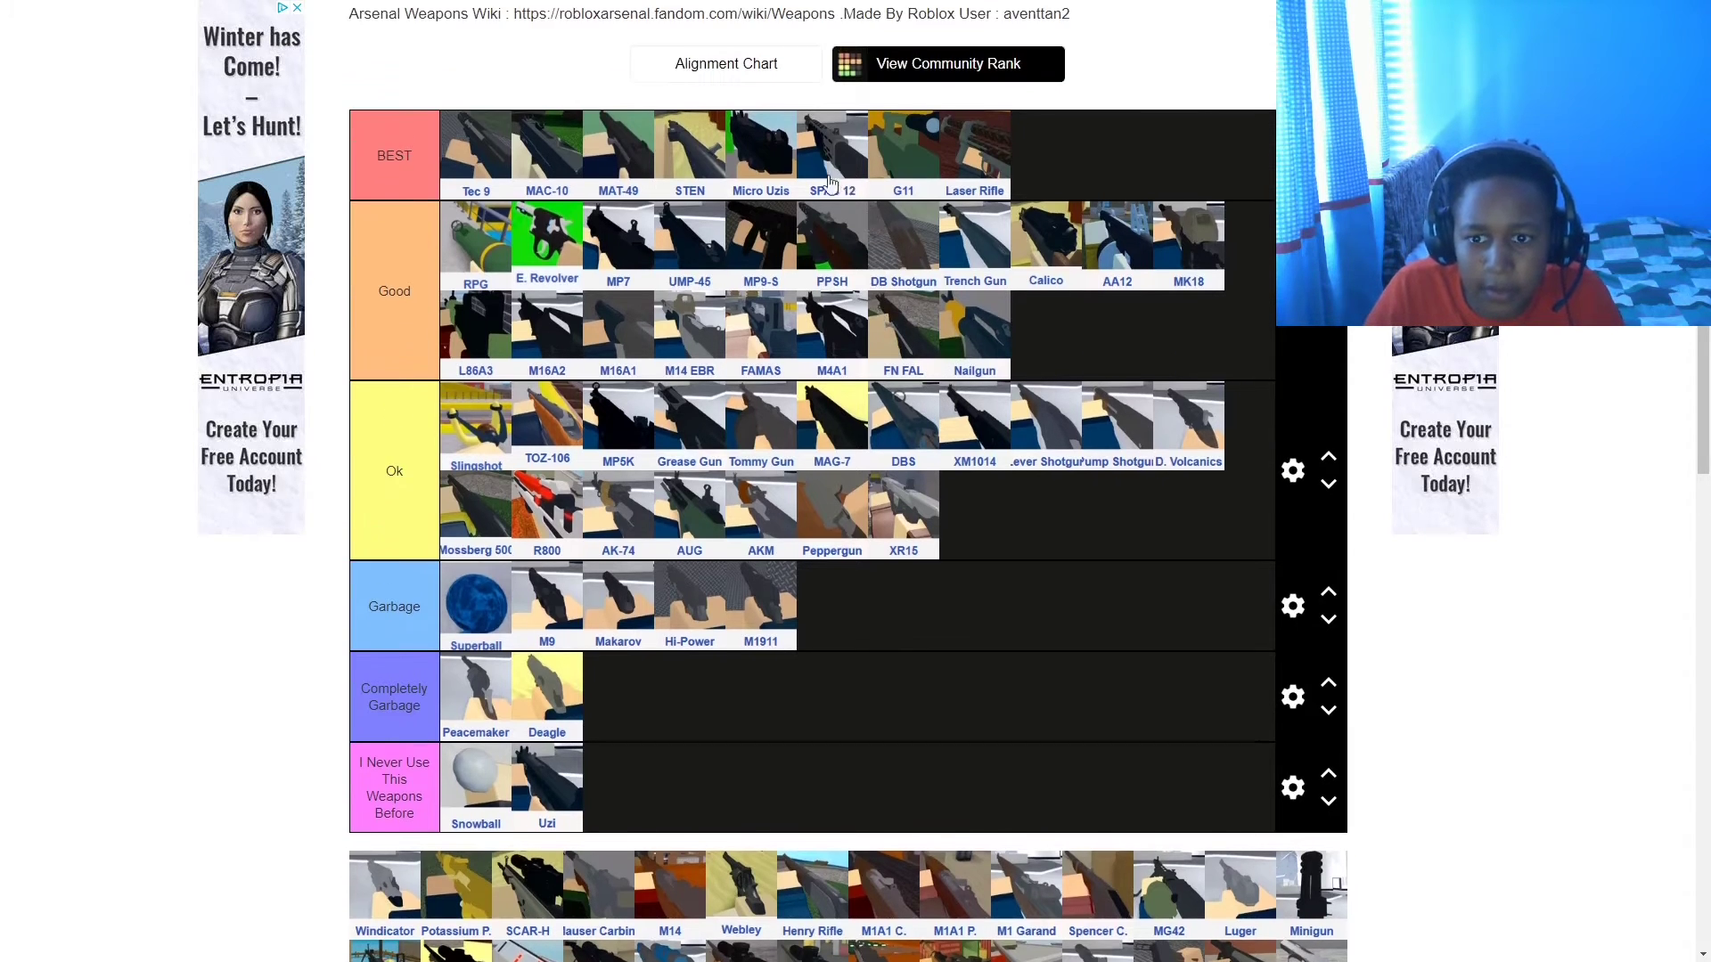
left_click_drag(964, 339, 1048, 187)
- Put Windicator in Completely Garbage, Potassium P. in Ok, SCAR-H and Mauser Carbine in BEST, and M14 in Good
scroll(991, 253, "down", 1)
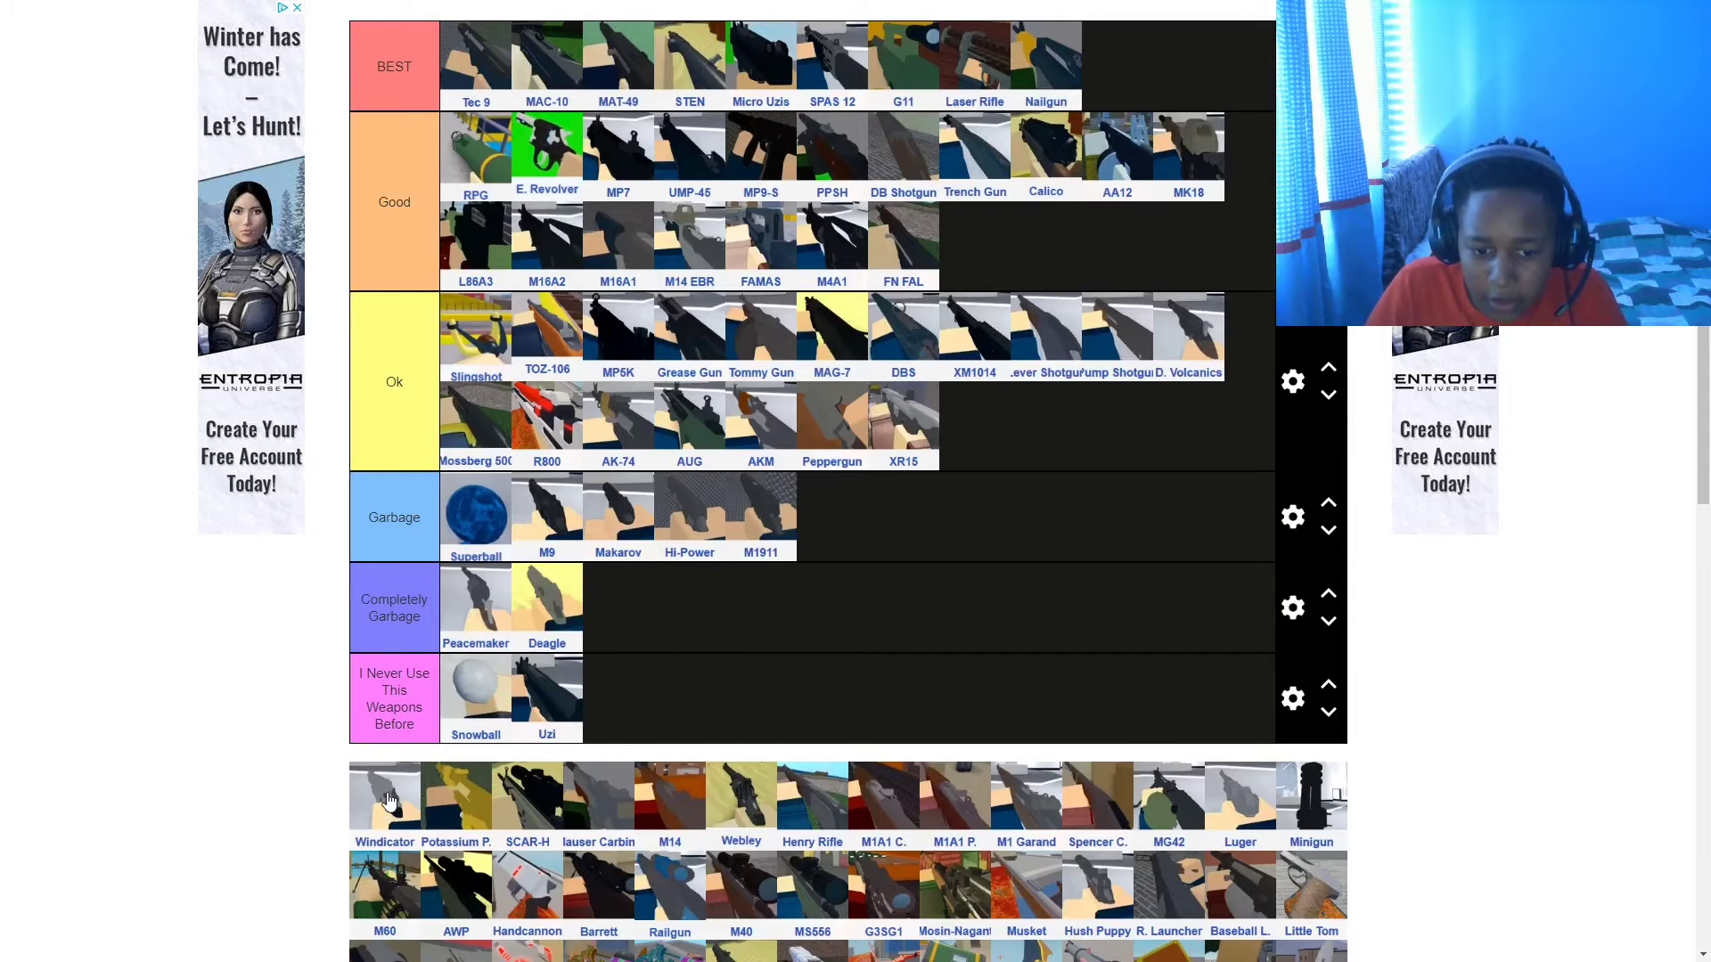
left_click_drag(389, 799, 637, 619)
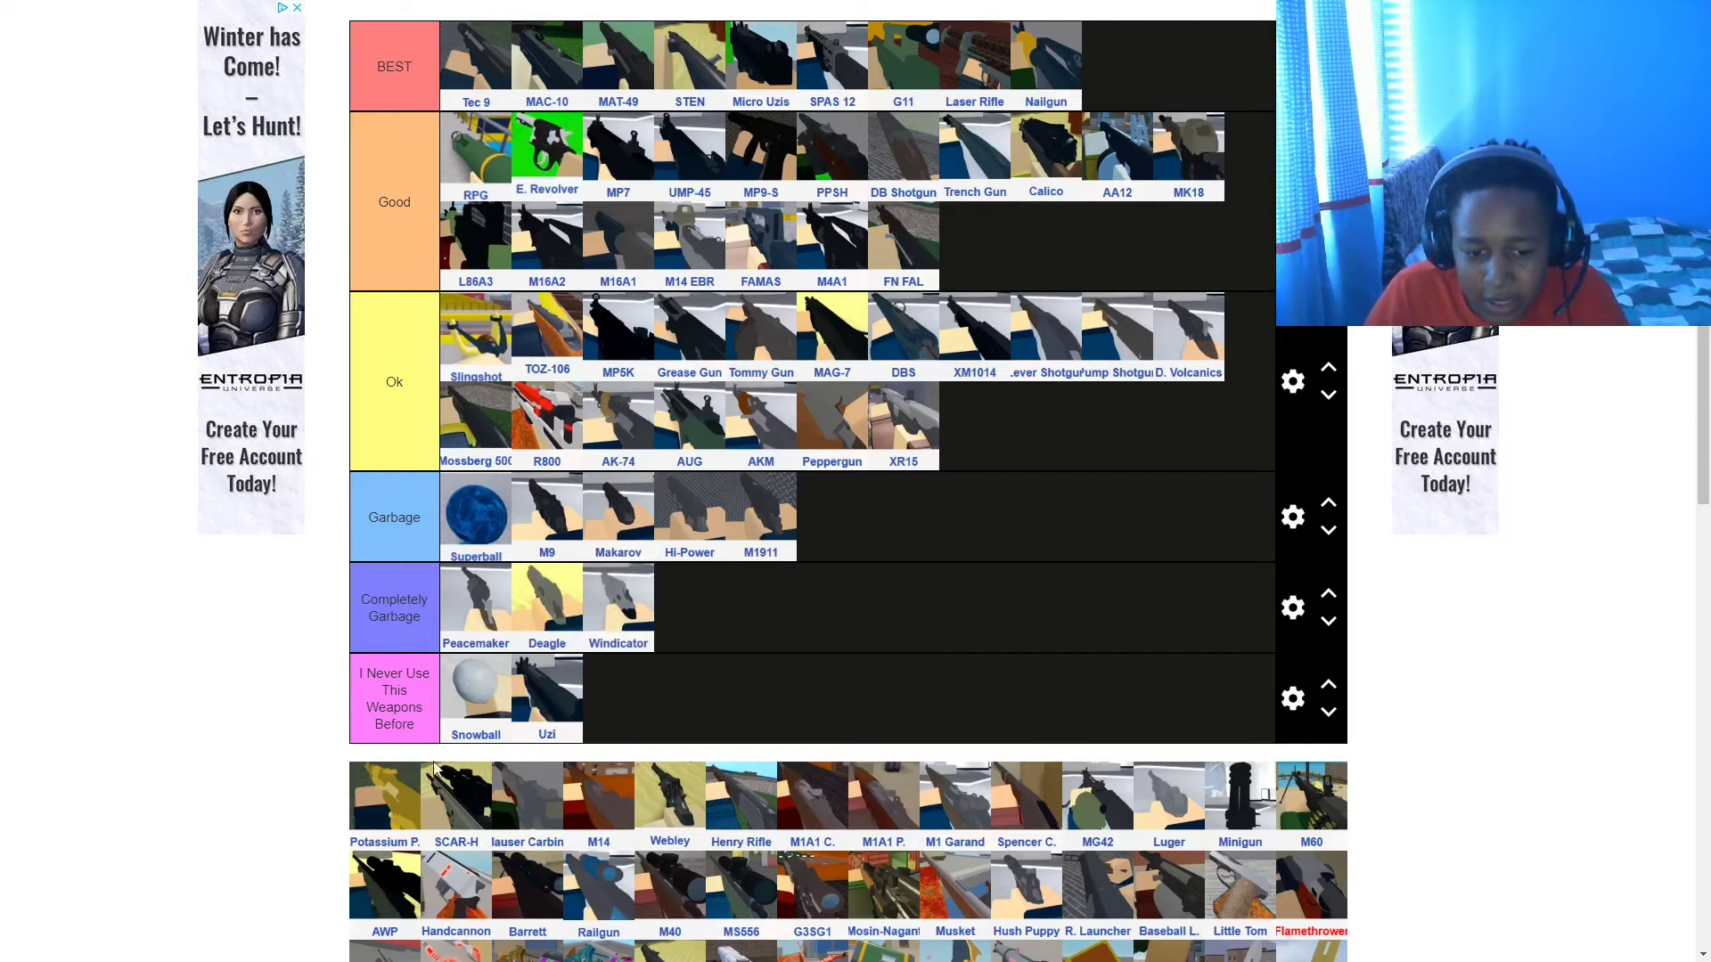
left_click_drag(367, 807, 1029, 419)
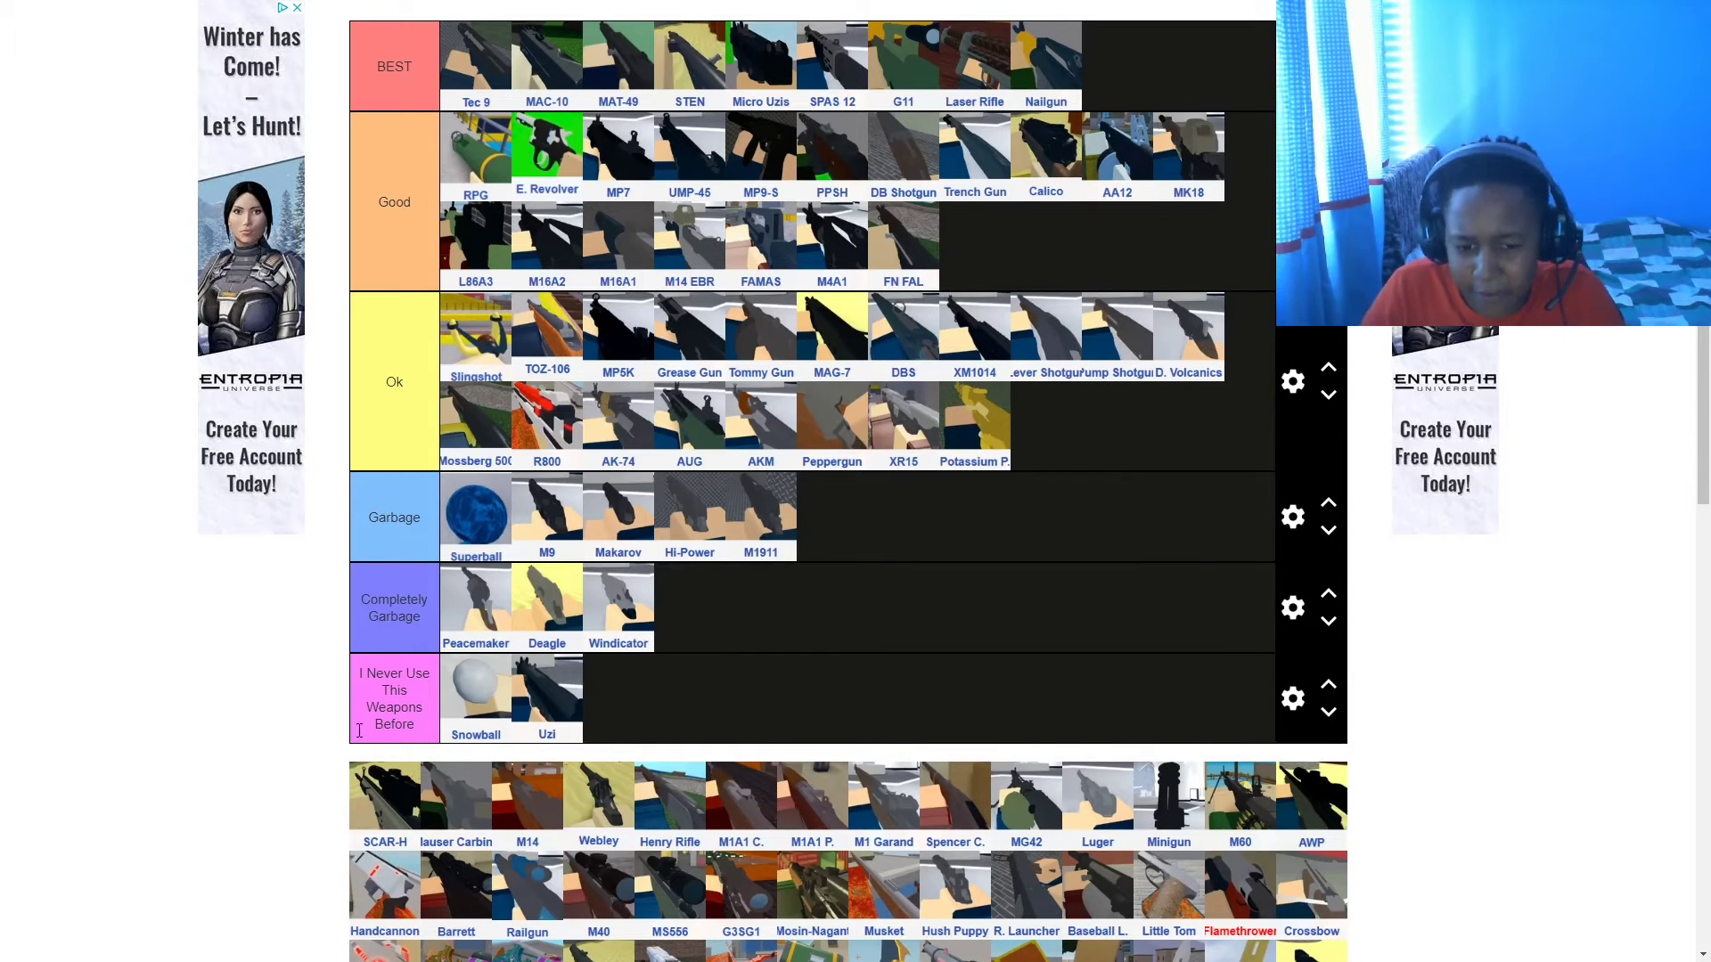
left_click_drag(353, 826, 1099, 100)
left_click_drag(378, 808, 1189, 67)
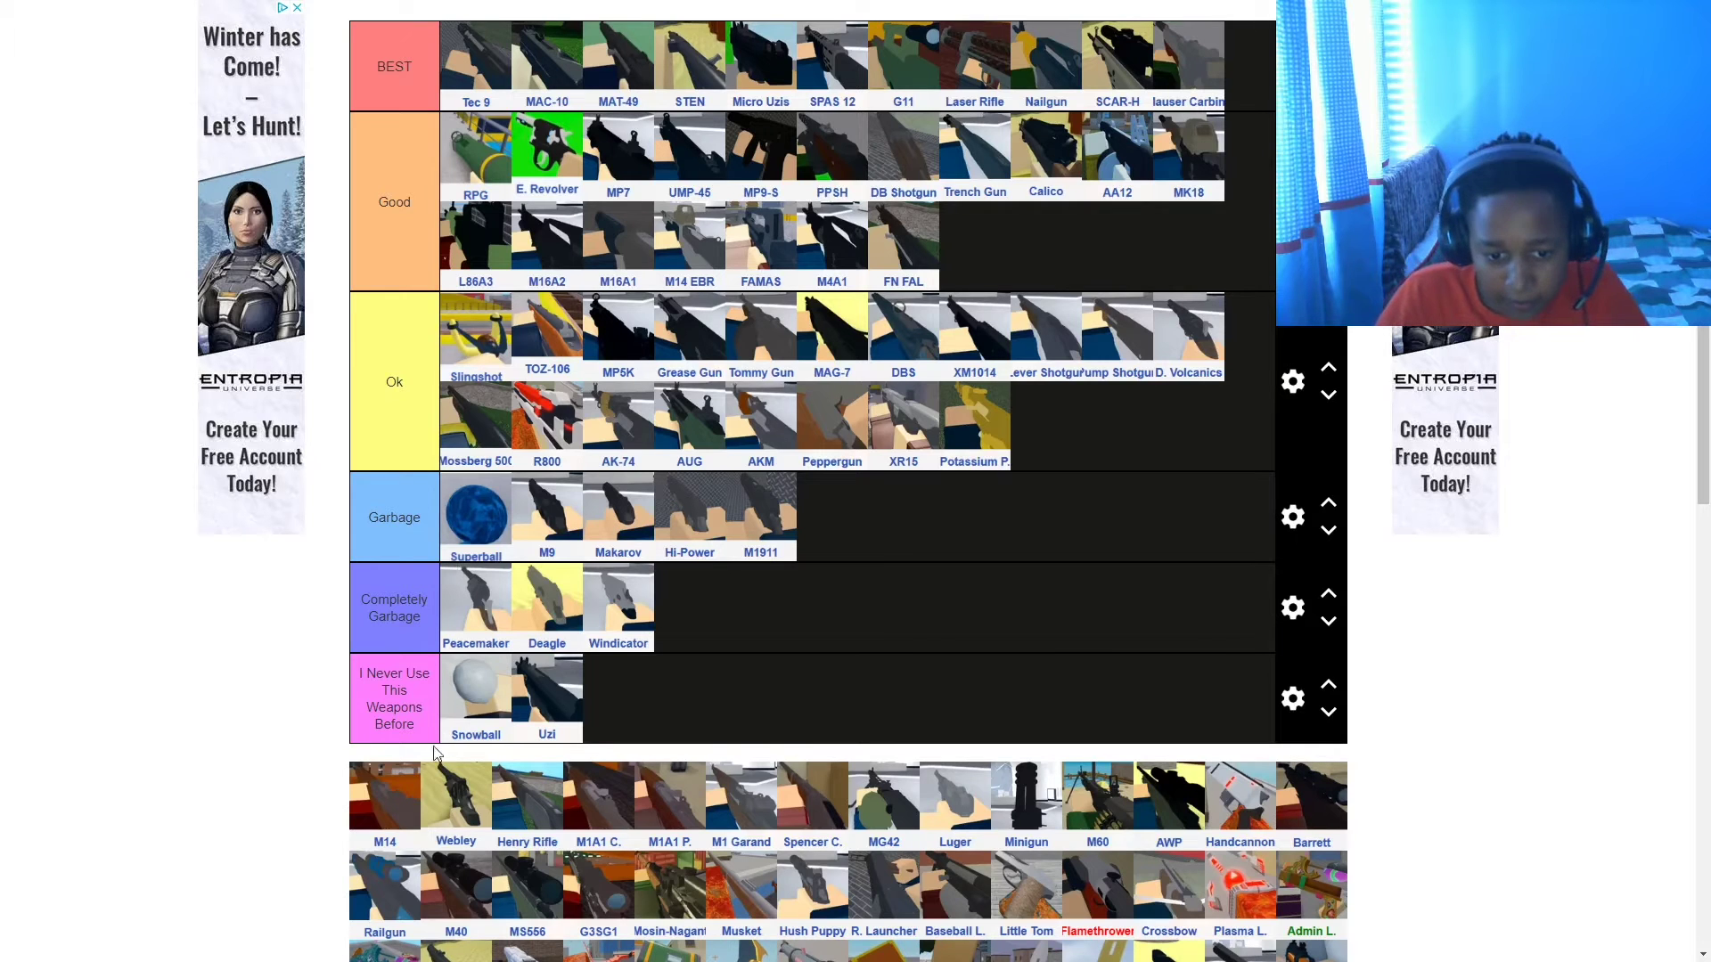
left_click_drag(385, 801, 981, 269)
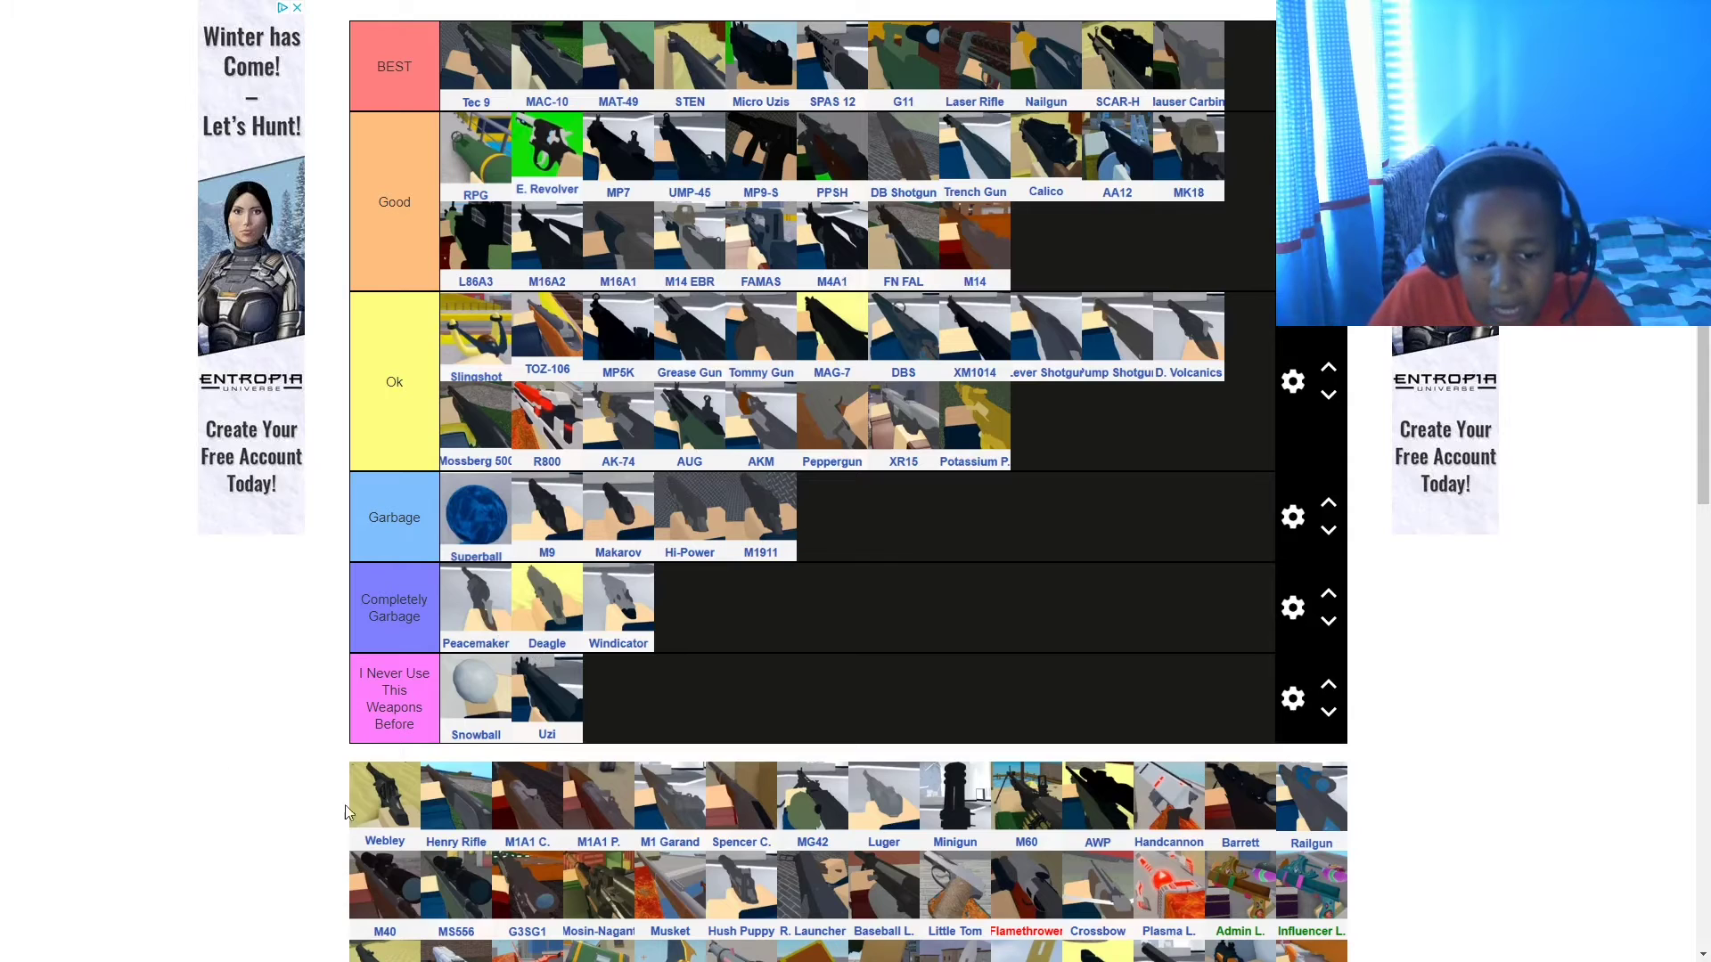
- Put Webley in Completely Garbage, Henry Rifle in Ok, and M1A1 C. and M1A1 P. in Good
left_click_drag(361, 815, 744, 615)
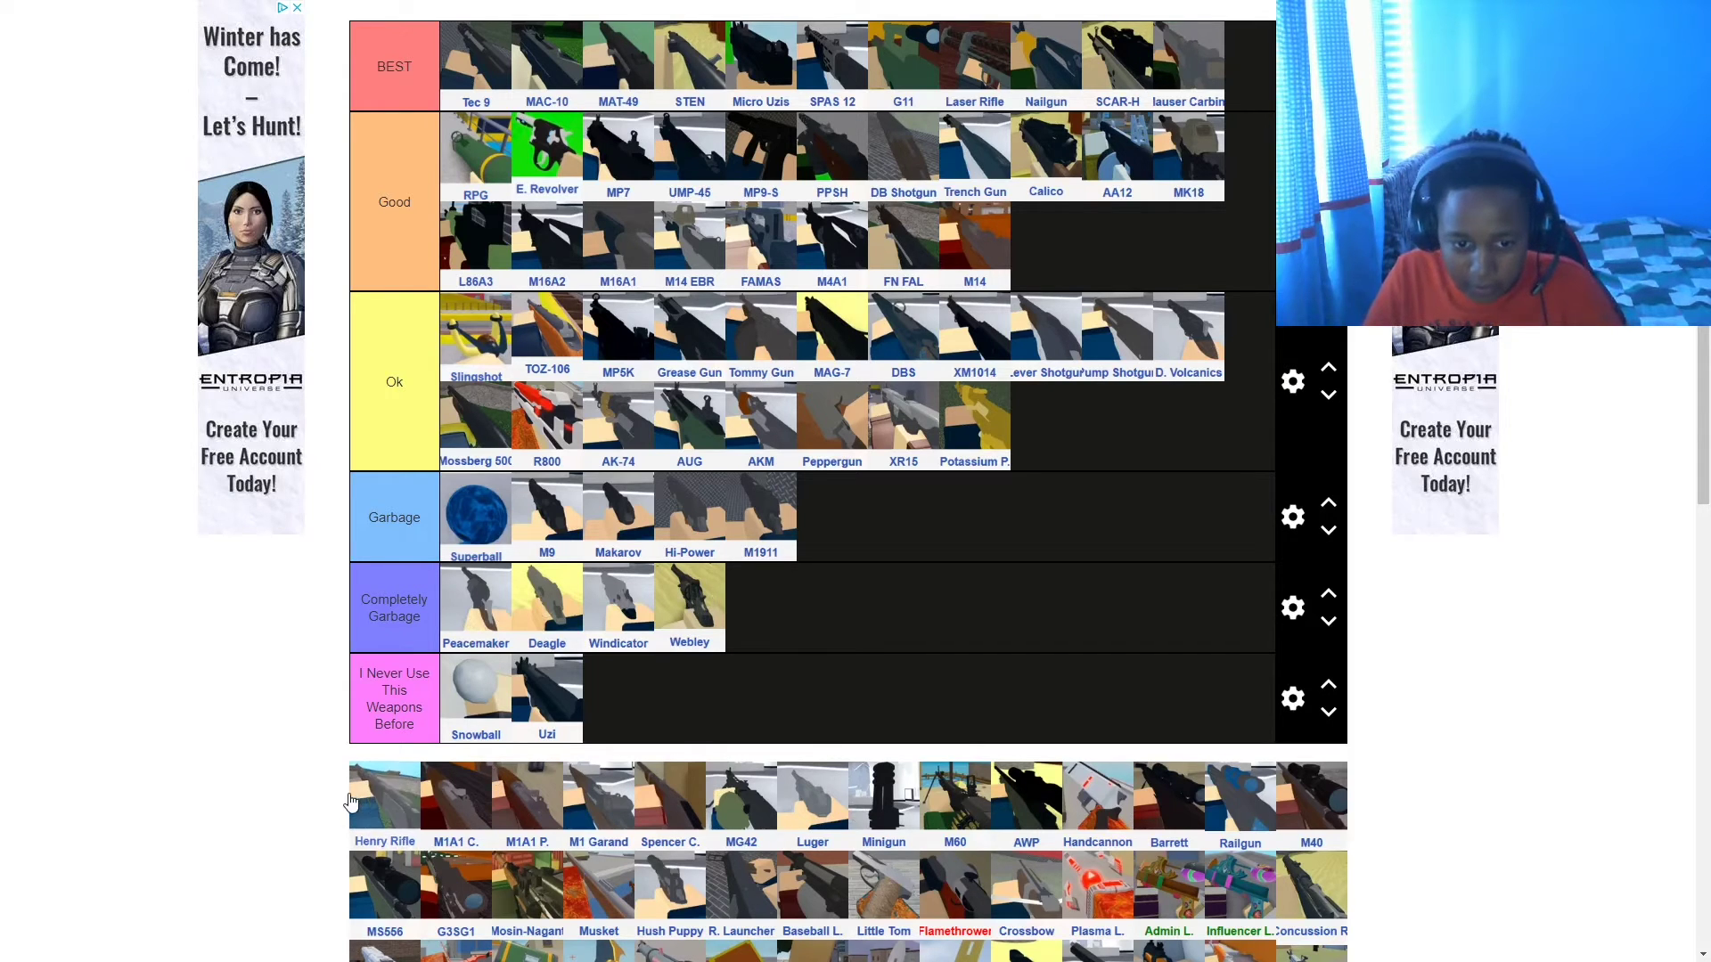
left_click_drag(349, 802, 1008, 511)
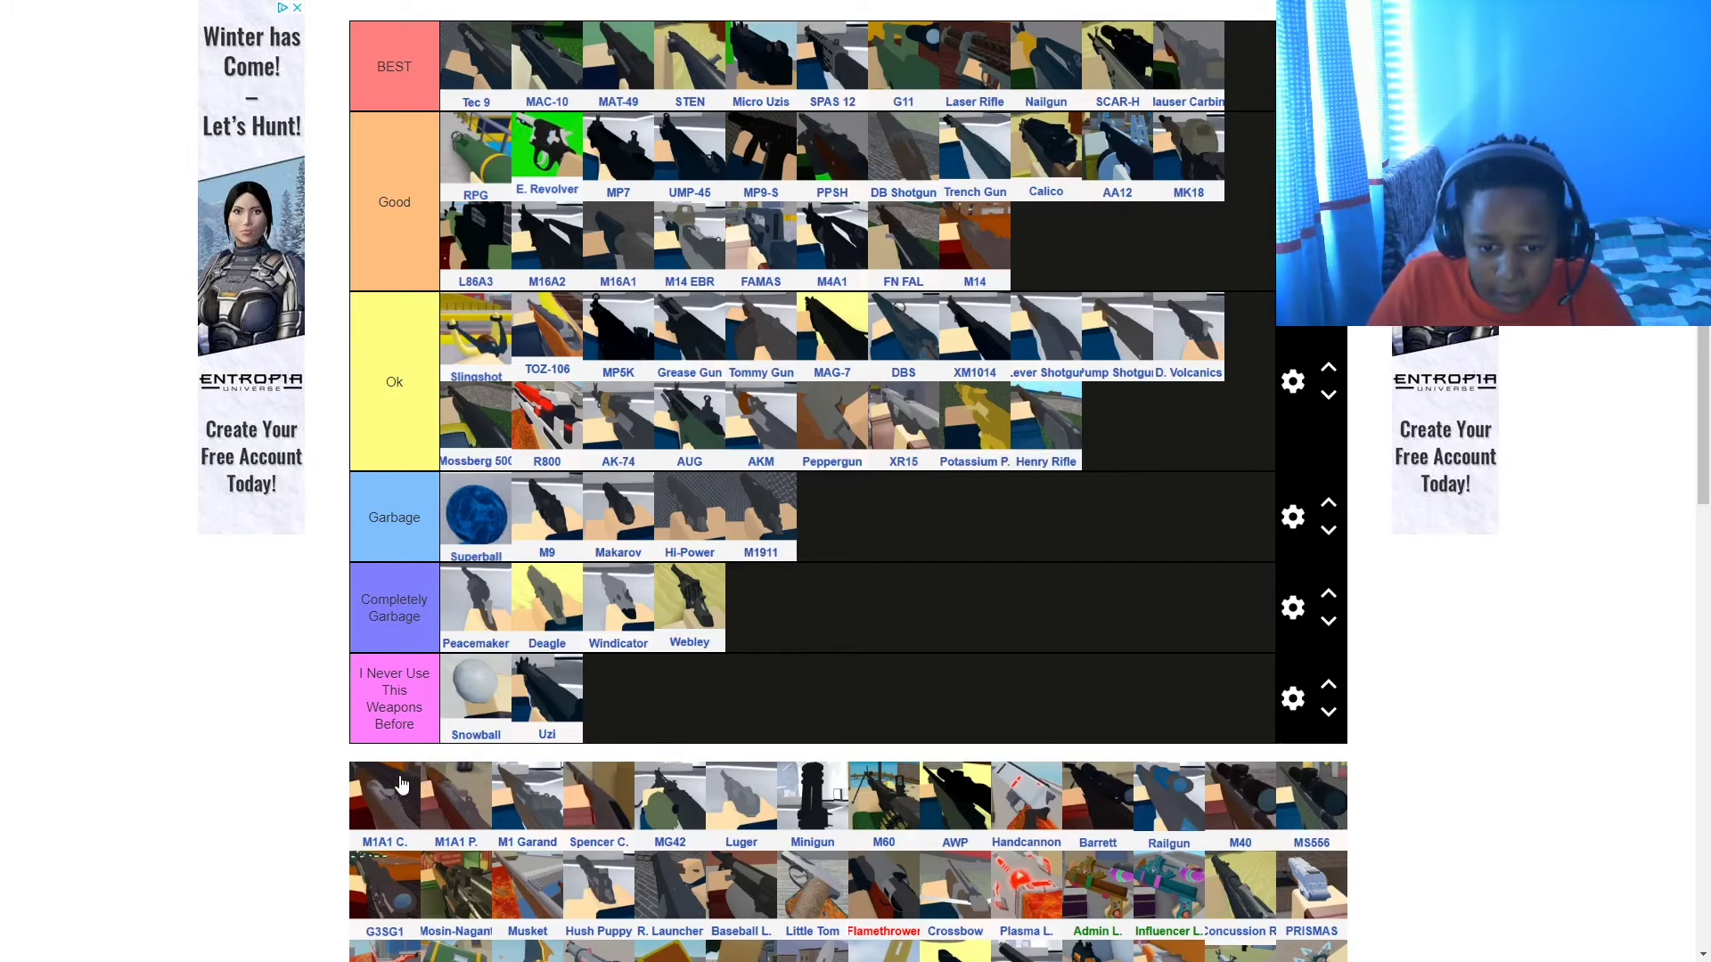
left_click_drag(396, 786, 1103, 241)
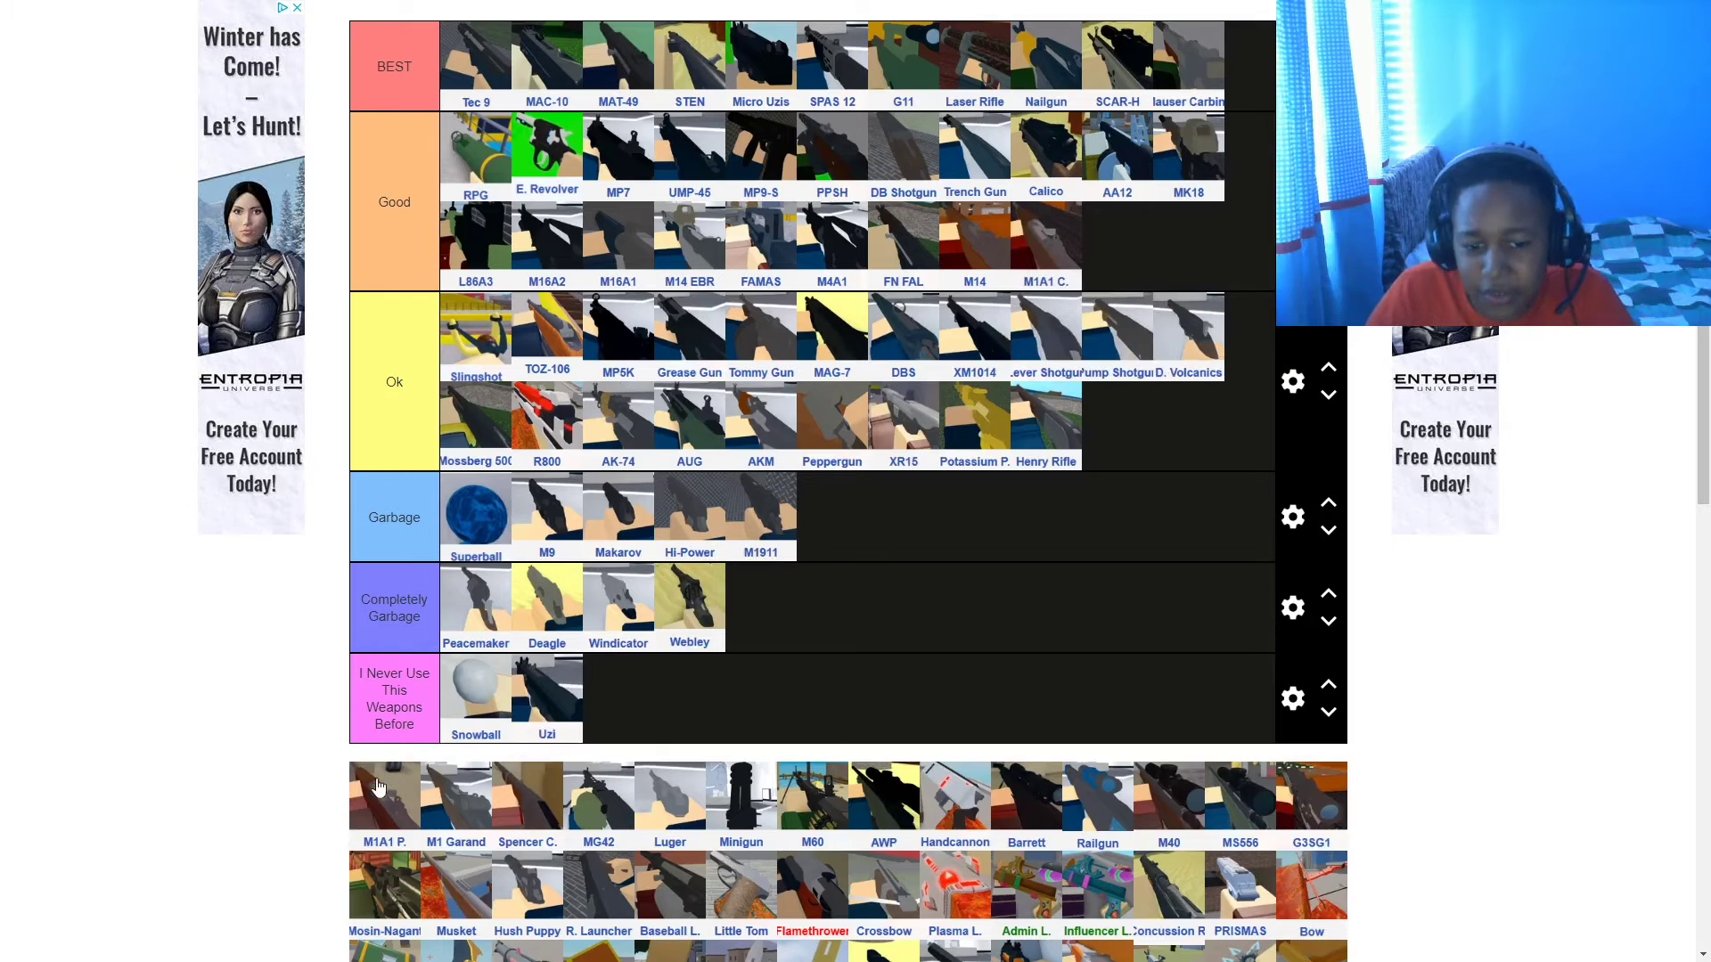
left_click_drag(372, 815, 1114, 245)
- Add M1 Garand and MG42 to Good and Spencer C. to Ok
left_click_drag(384, 802, 1193, 254)
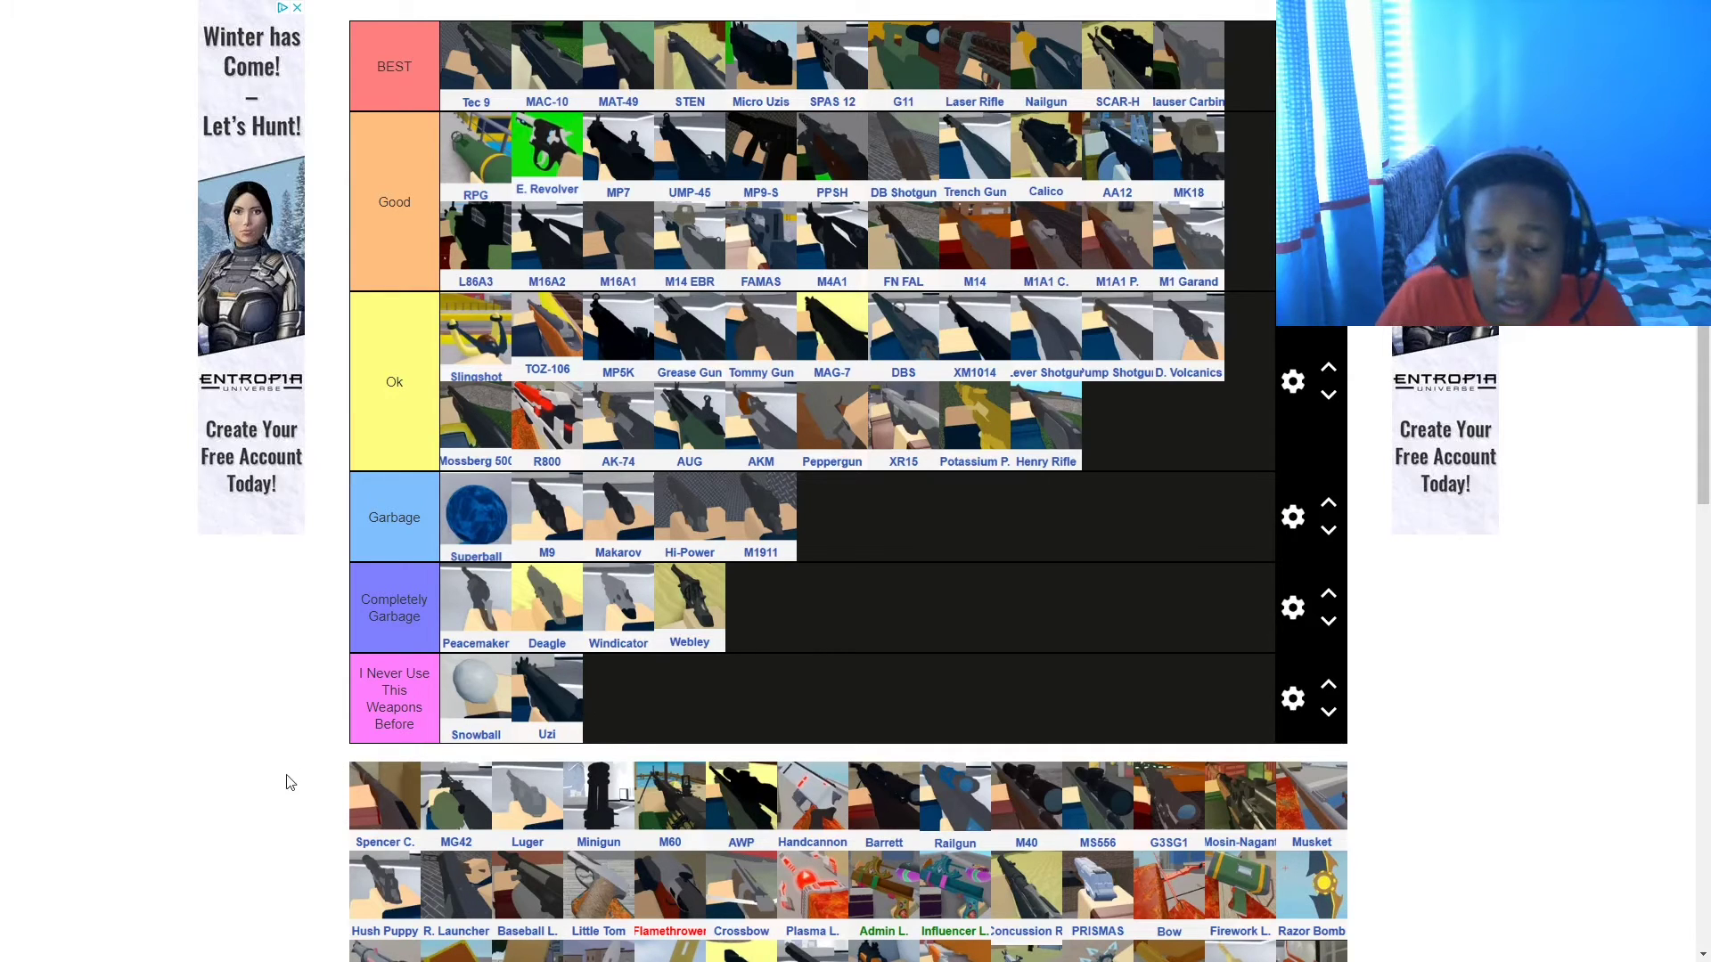
left_click_drag(374, 817, 1121, 433)
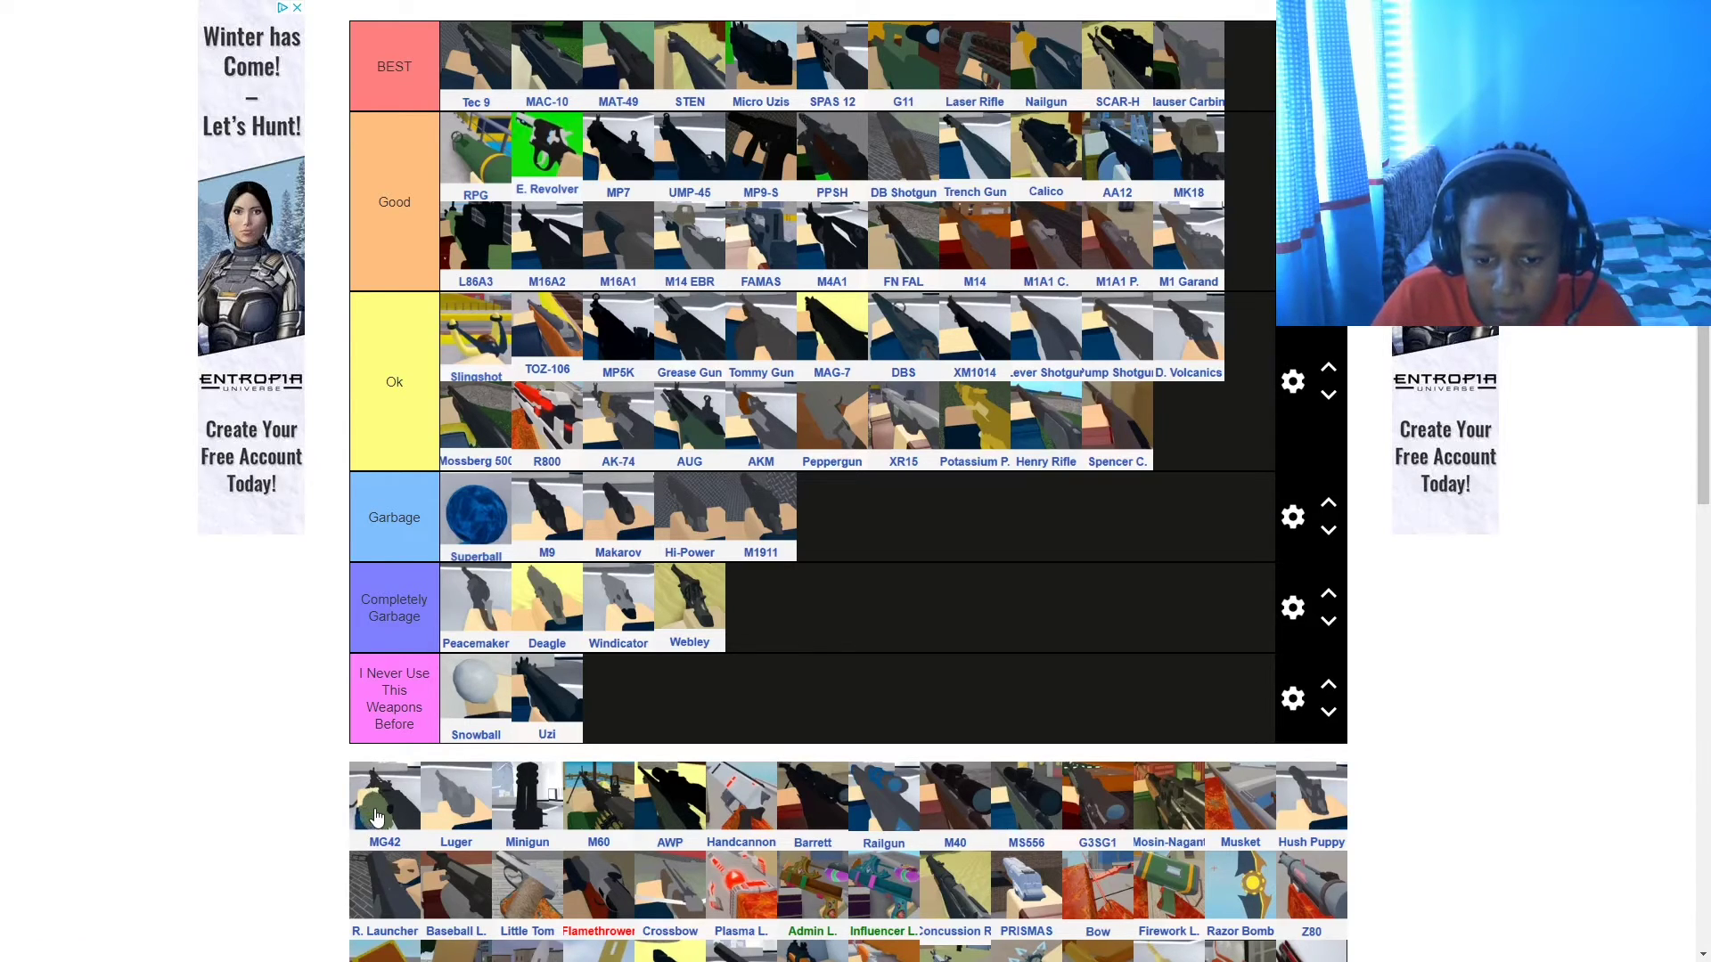
left_click_drag(376, 818, 1051, 348)
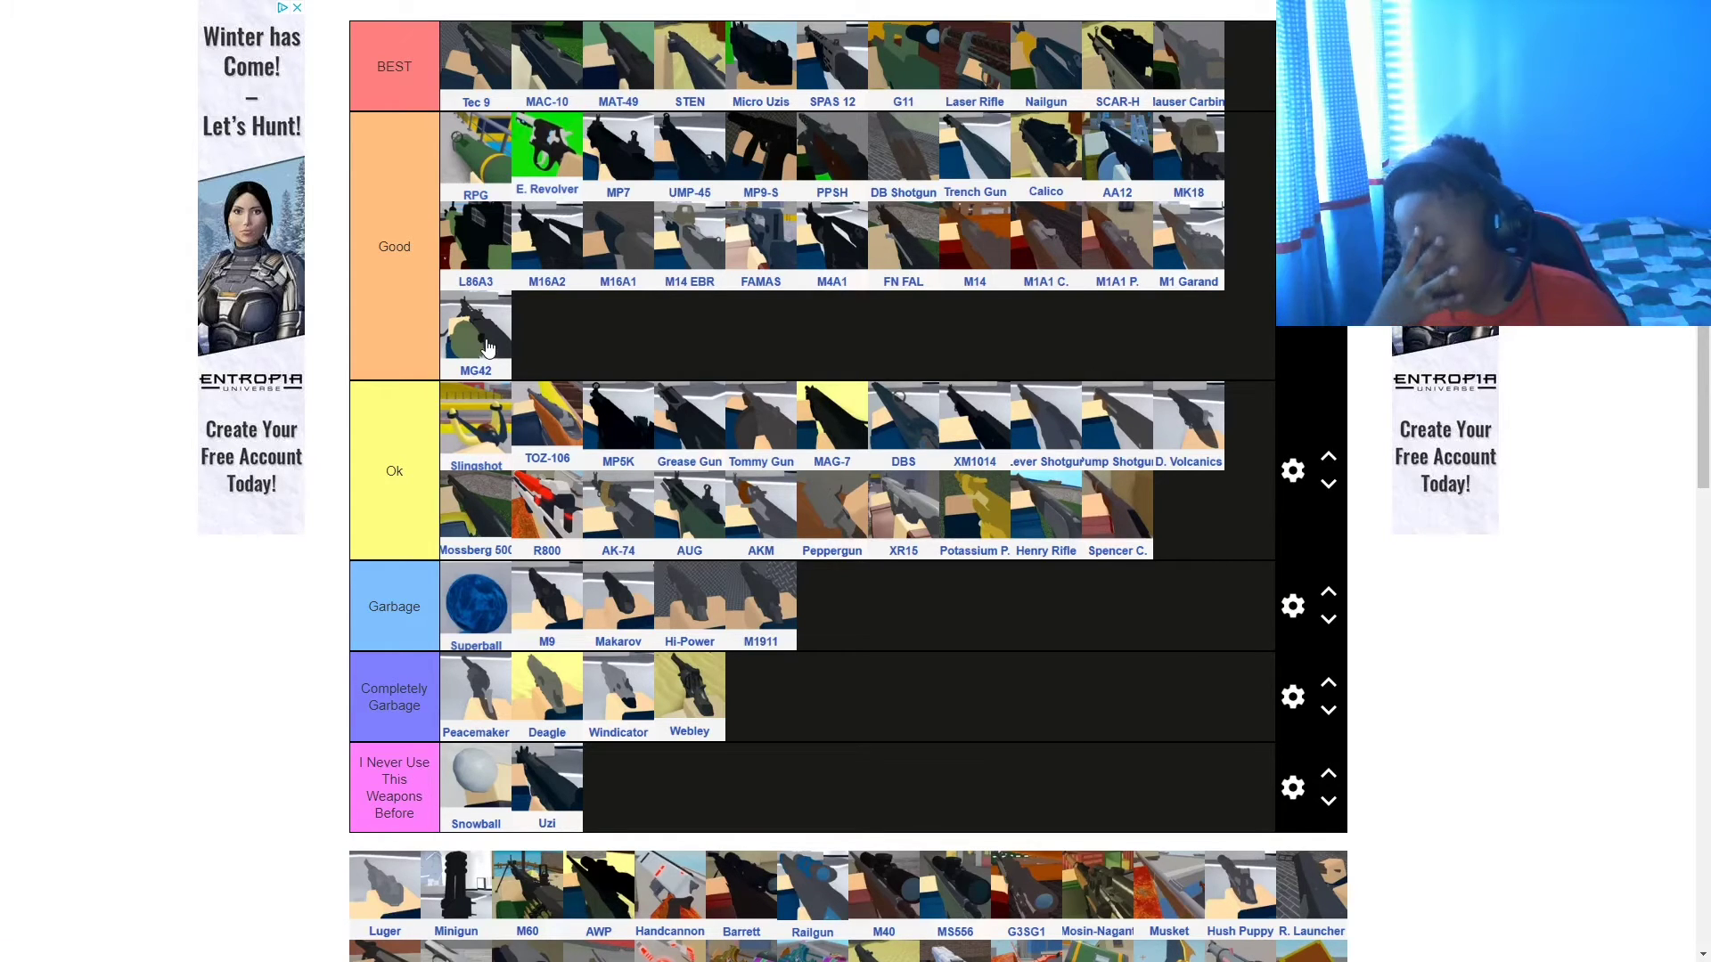
- Add Luger to the end of Ok and rank Minigun in BEST
scroll(165, 857, "down", 1)
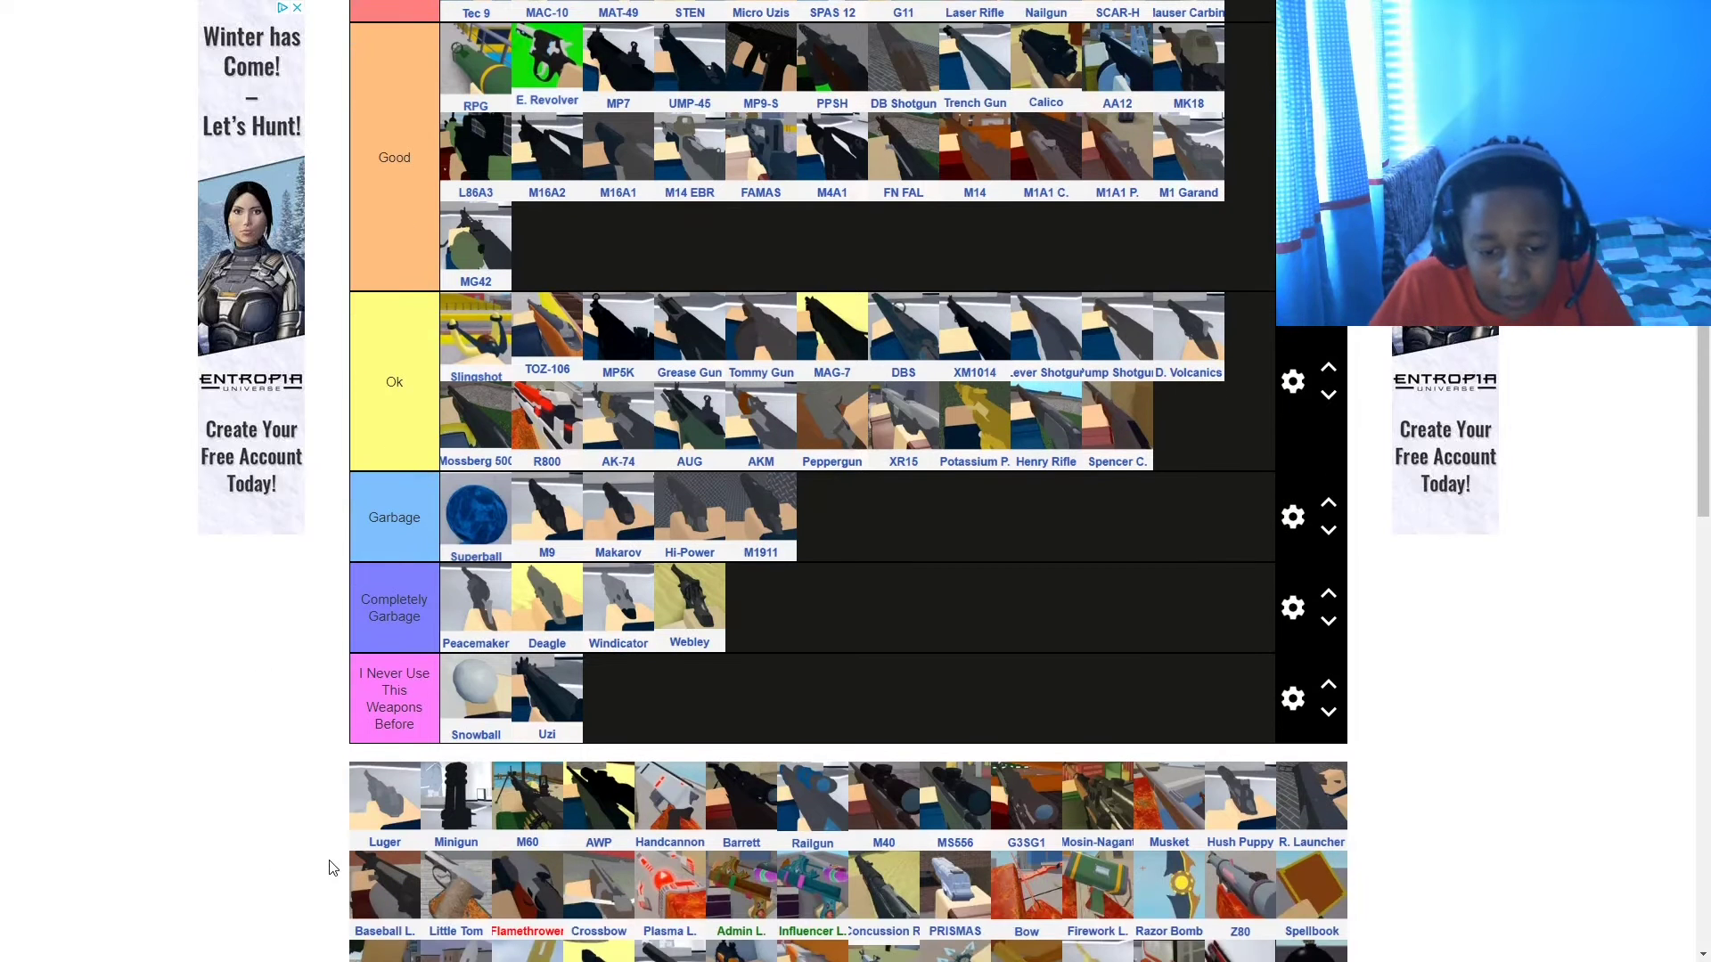
left_click_drag(370, 815, 1141, 457)
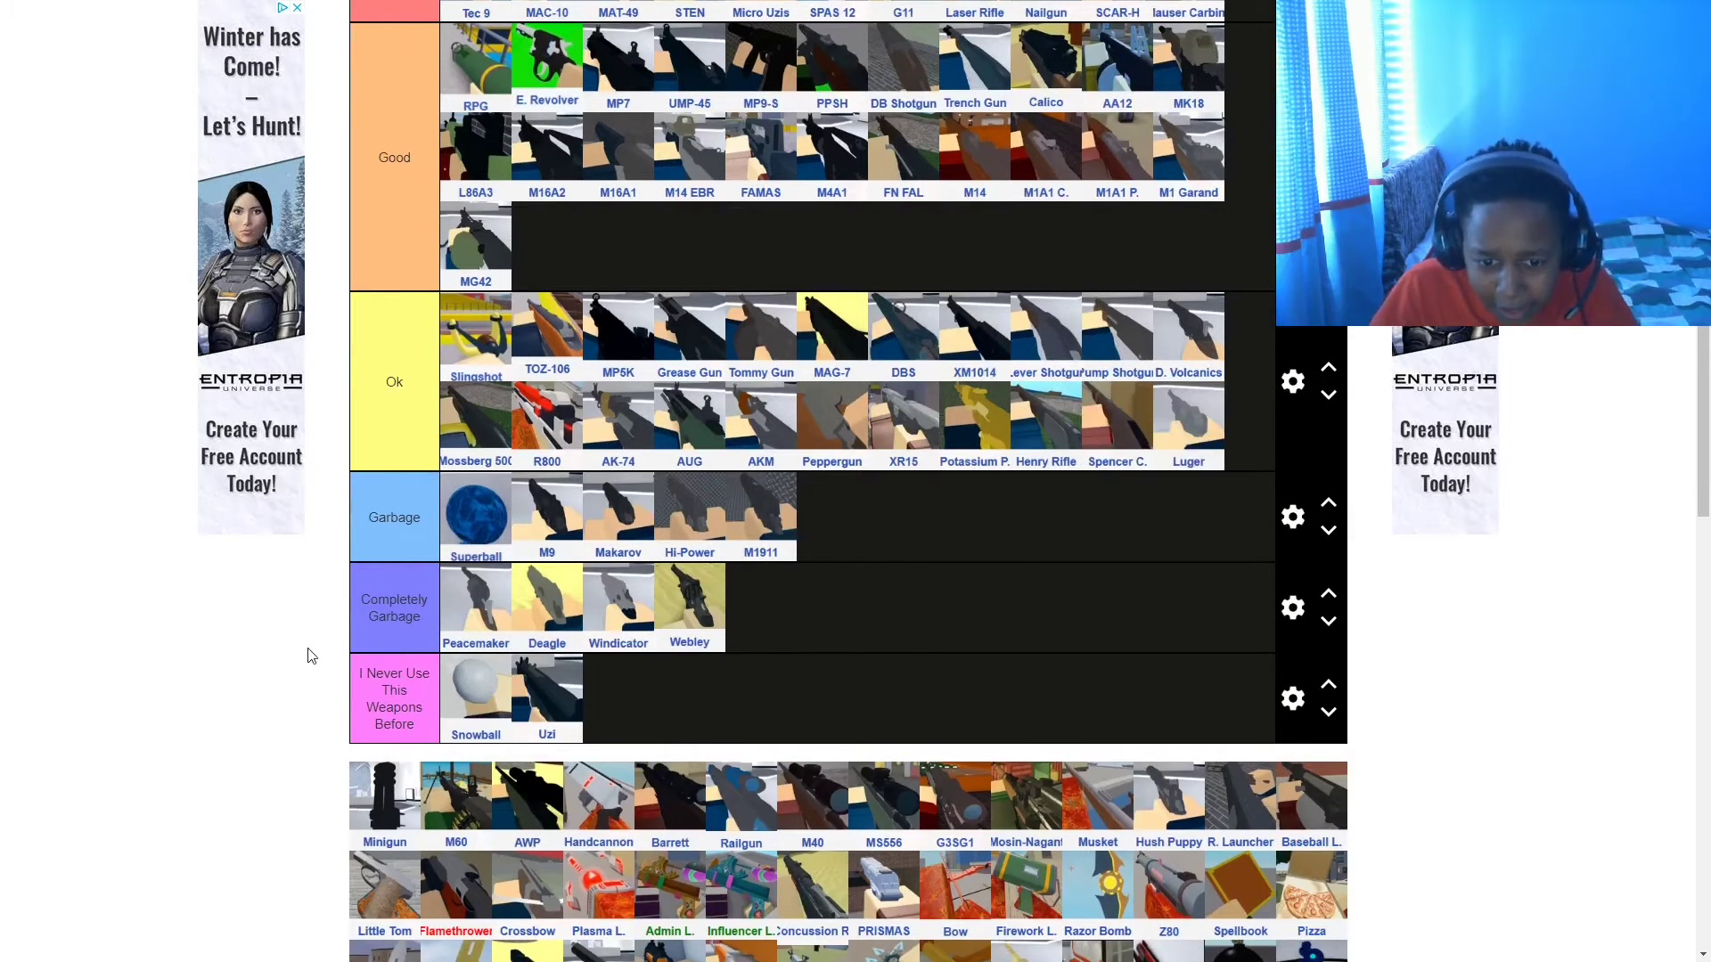
left_click_drag(386, 827, 680, 54)
- Put Bomb in the never-used tier and Ice Stars in the Ok tier
scroll(680, 61, "down", 5)
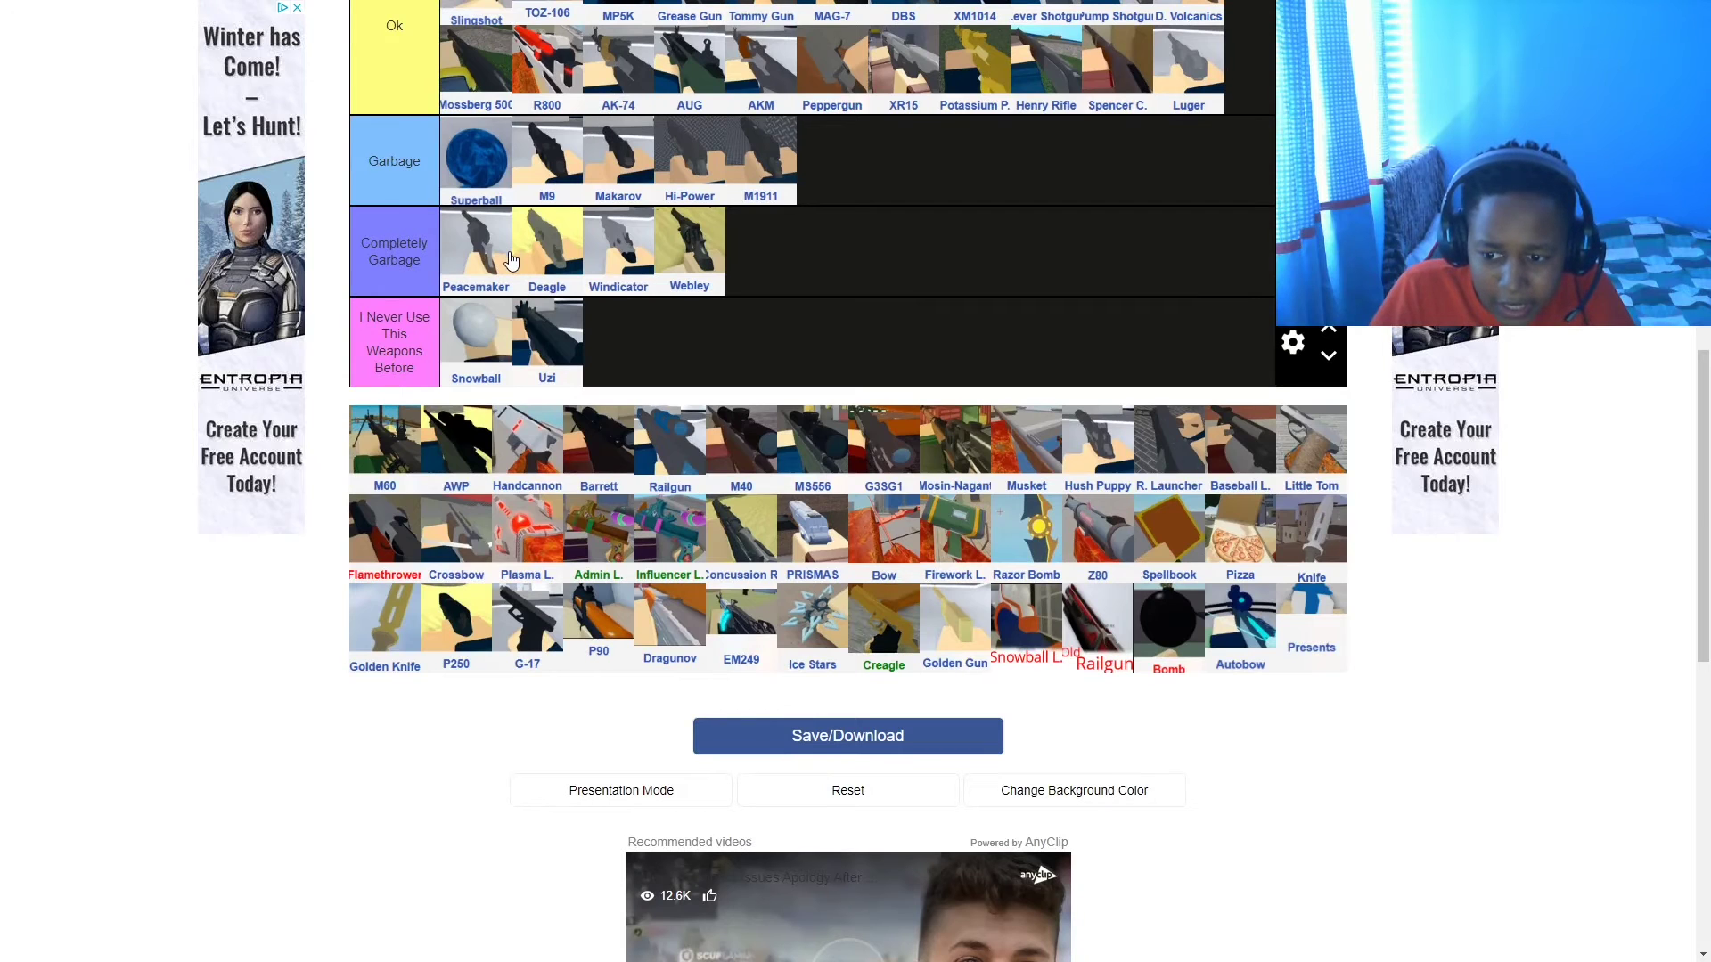
left_click_drag(1192, 628, 729, 376)
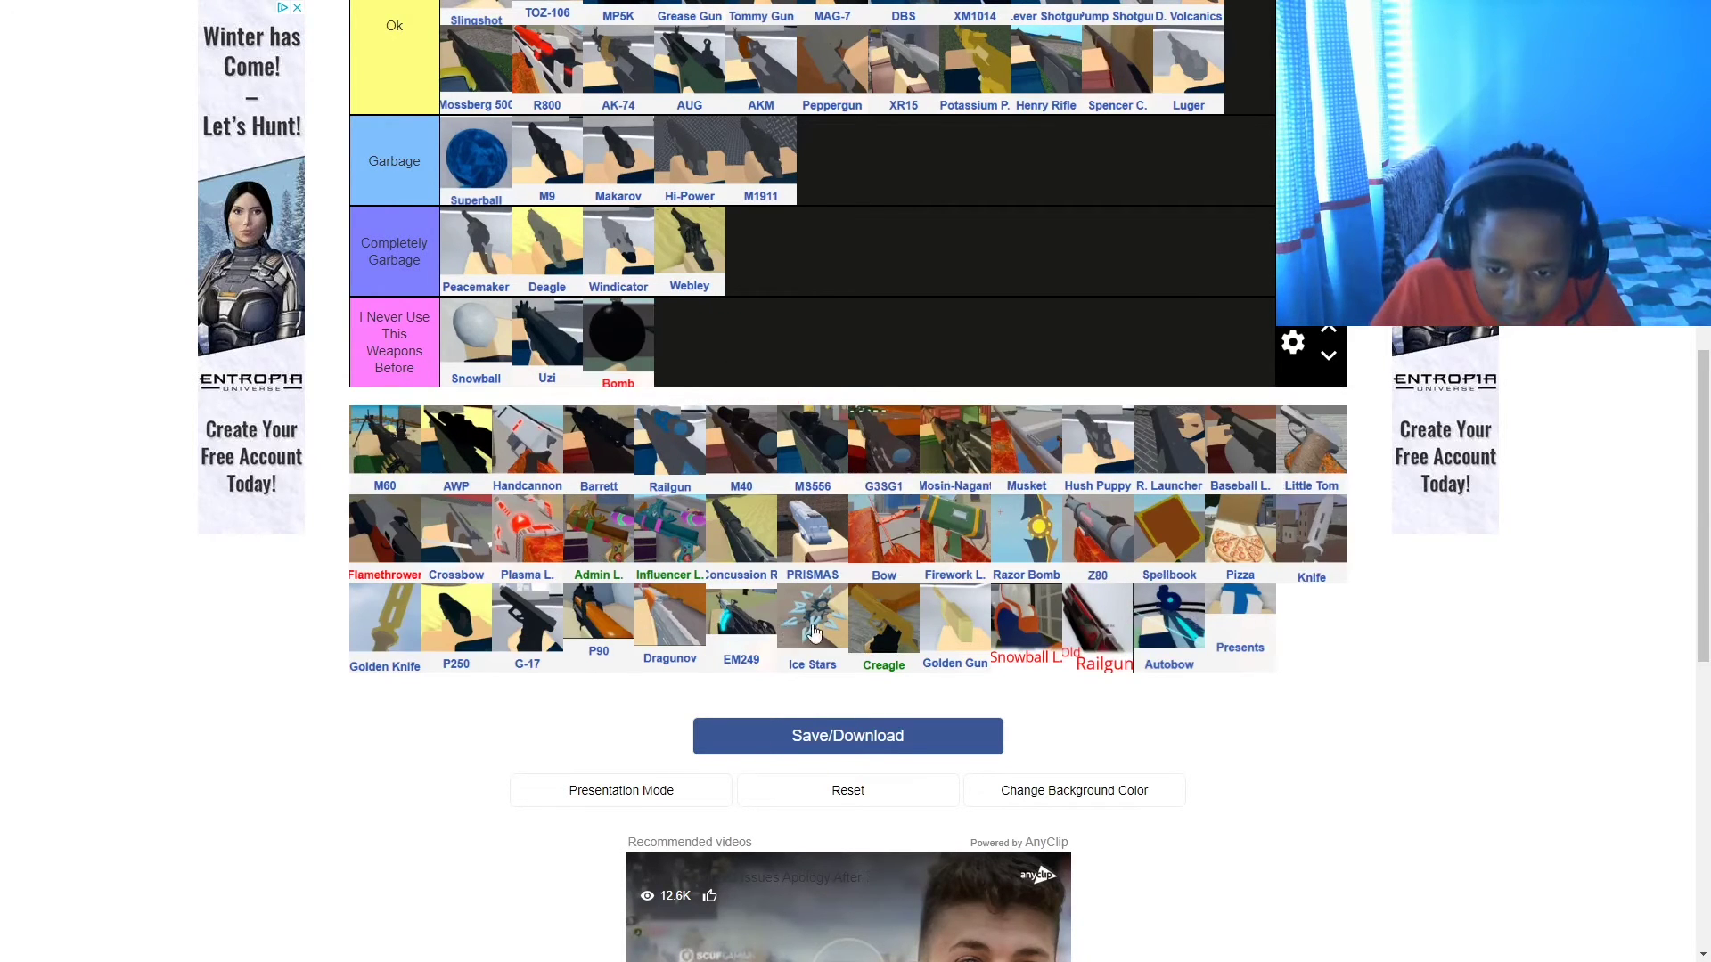
left_click_drag(1026, 628, 1066, 627)
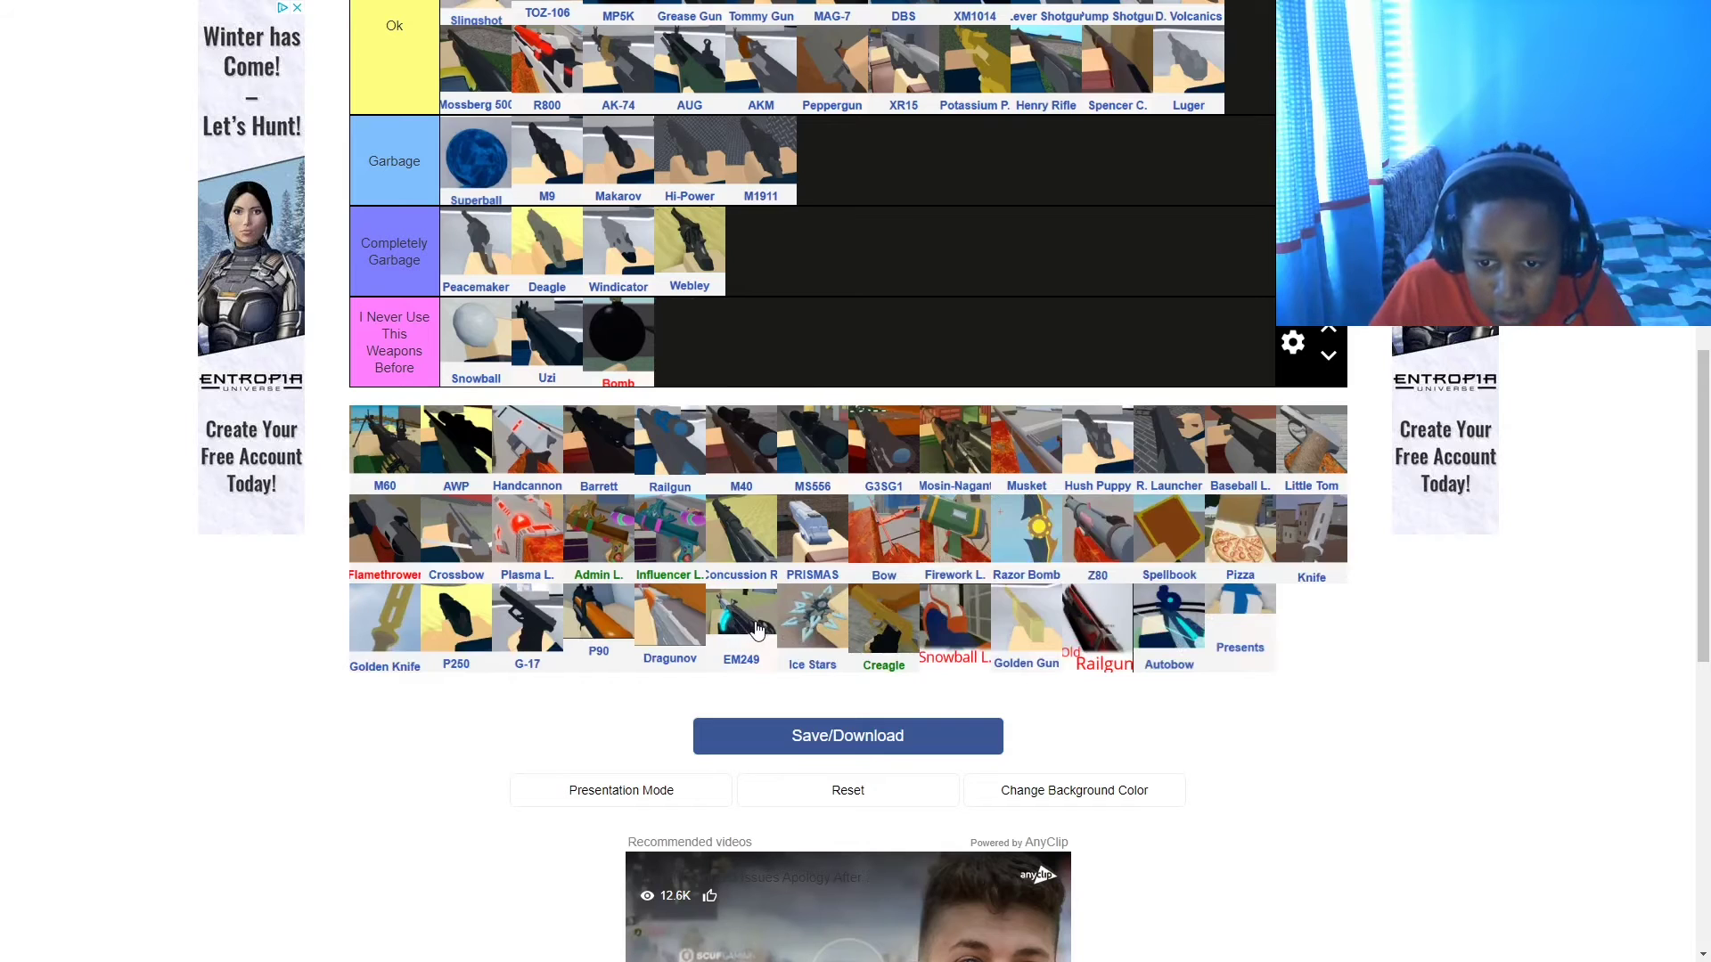
left_click_drag(813, 626, 1203, 103)
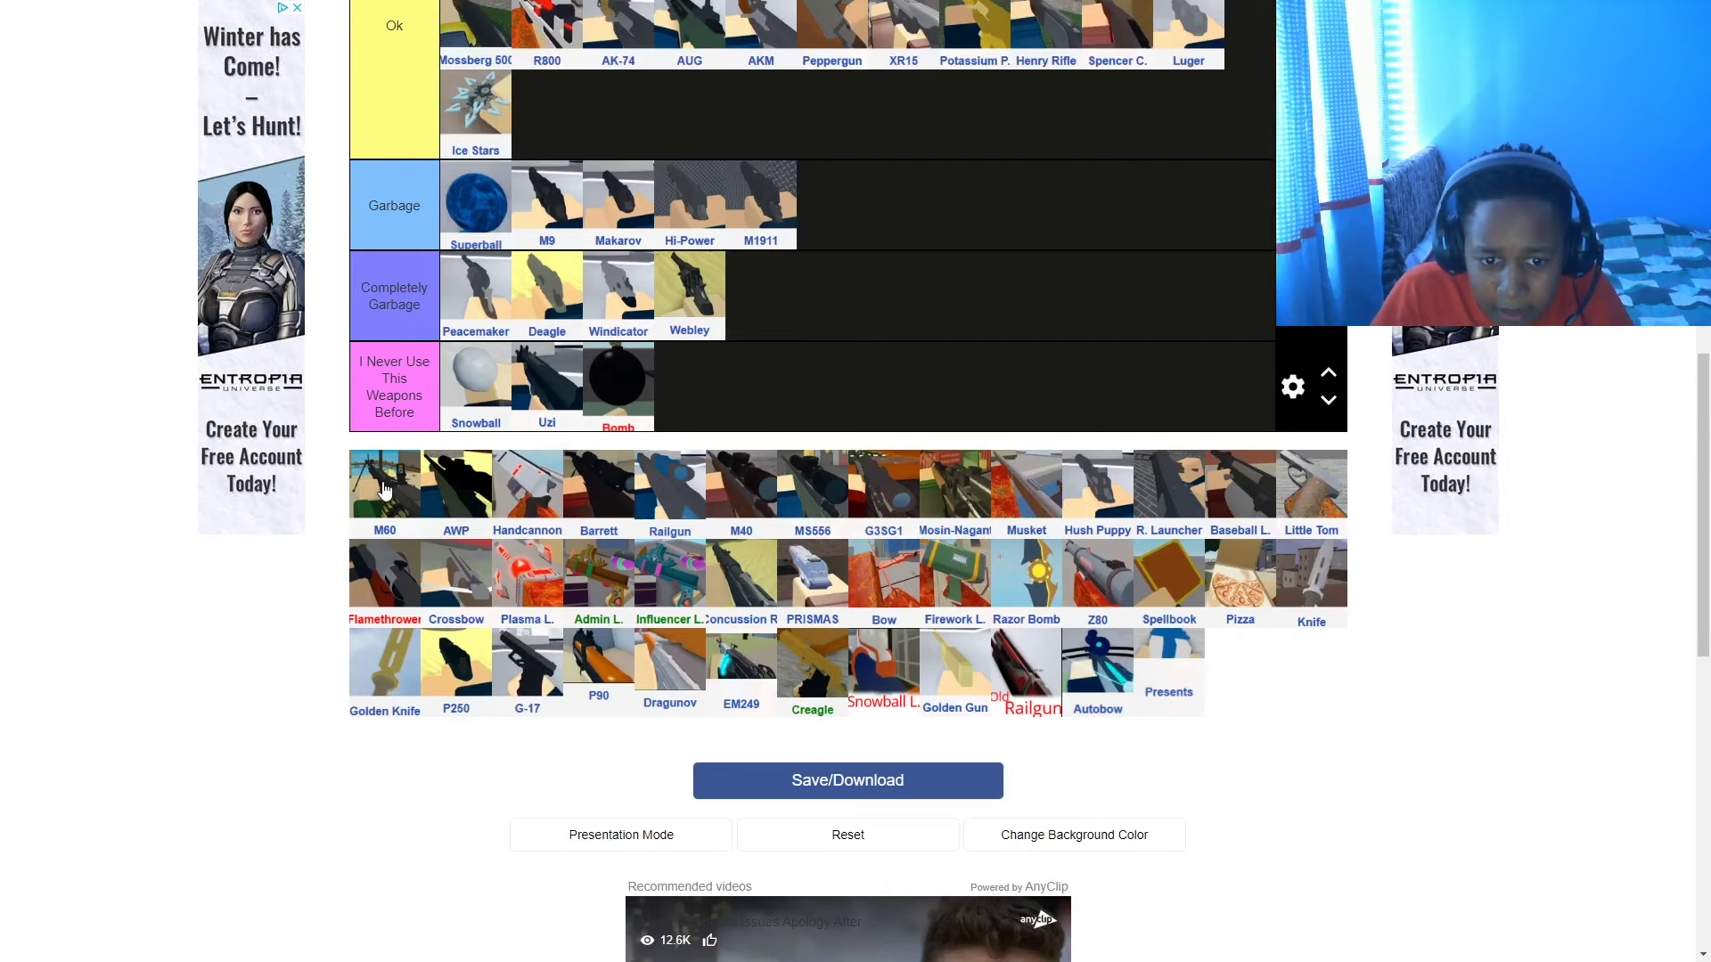
- Place M60 in Good and AWP in Ok
scroll(385, 497, "up", 3)
left_click_drag(385, 768, 581, 129)
scroll(581, 129, "up", 1)
scroll(387, 590, "down", 3)
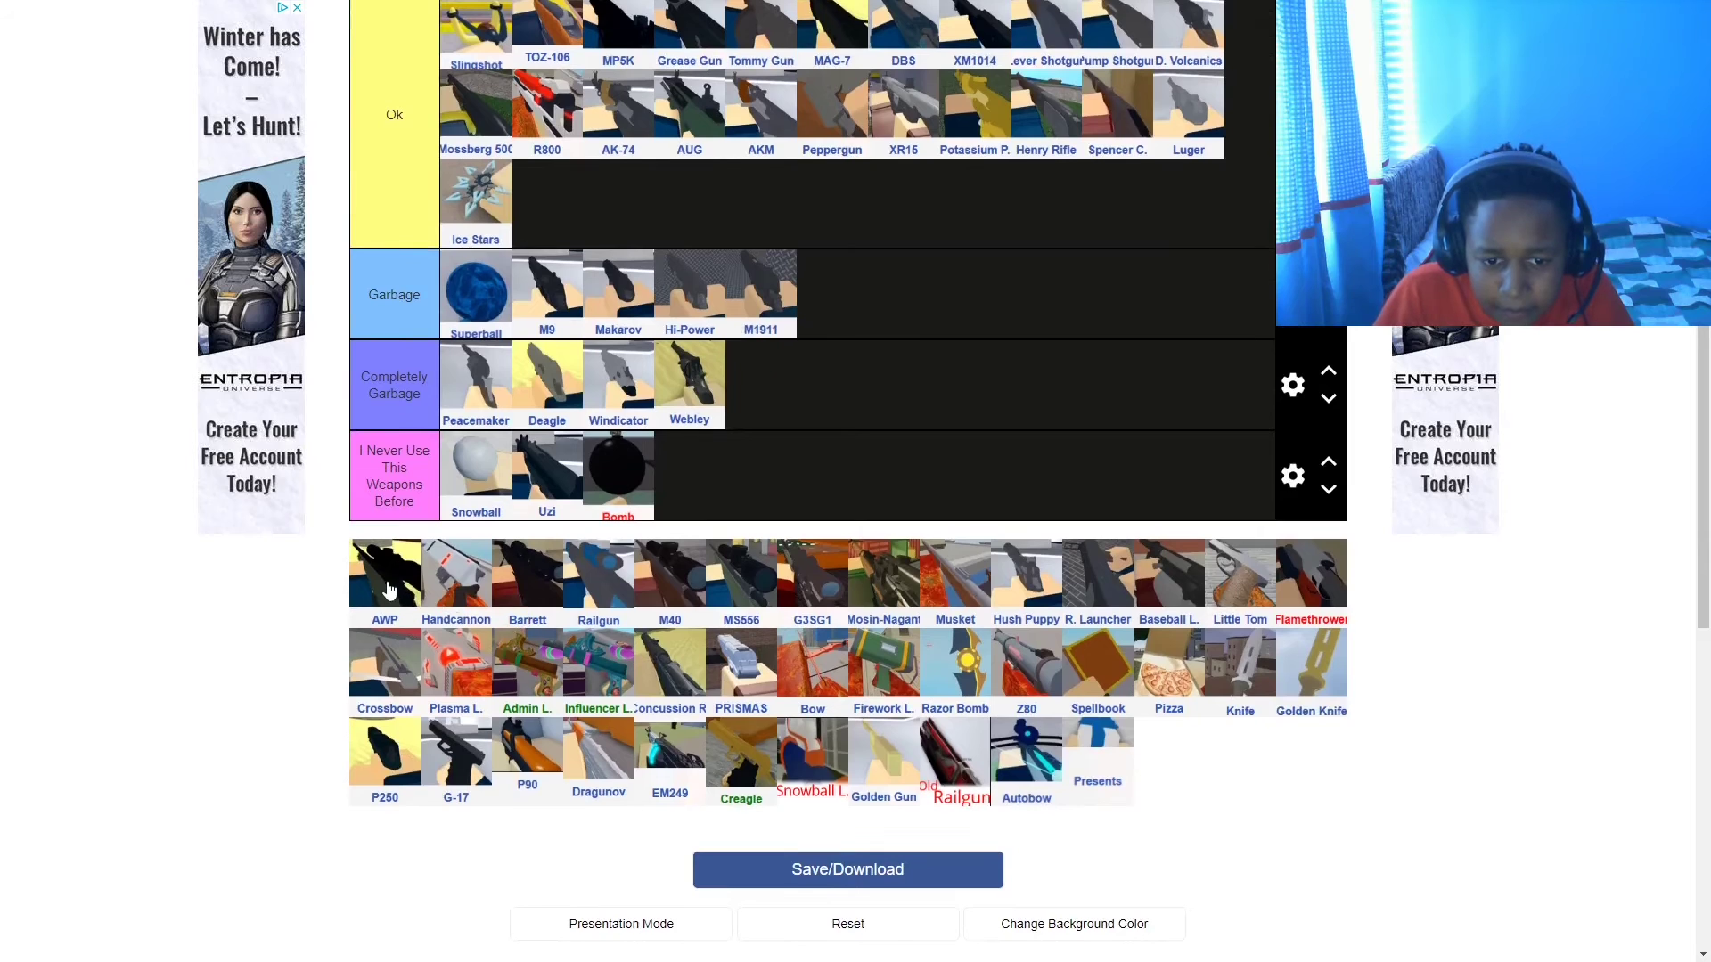
left_click_drag(383, 588, 570, 203)
scroll(563, 245, "up", 2)
scroll(335, 615, "down", 2)
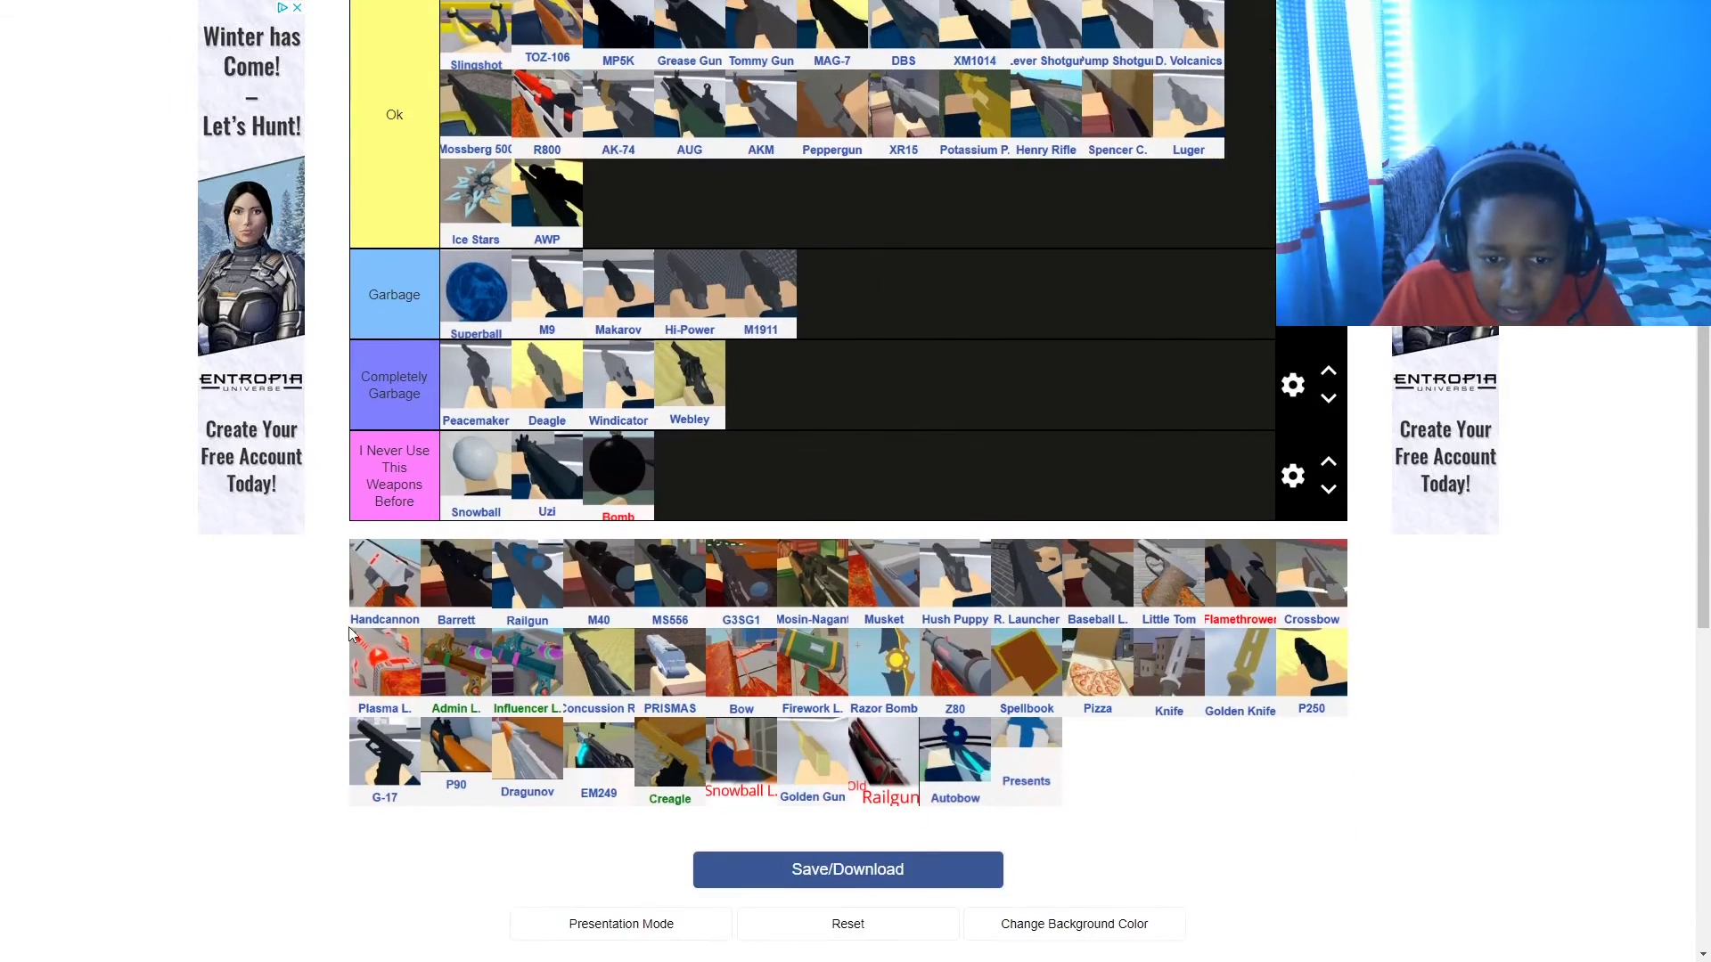
- Put Handcannon in Ok, move Barrett up into BEST, and rank Railgun as Good
left_click_drag(382, 595, 690, 250)
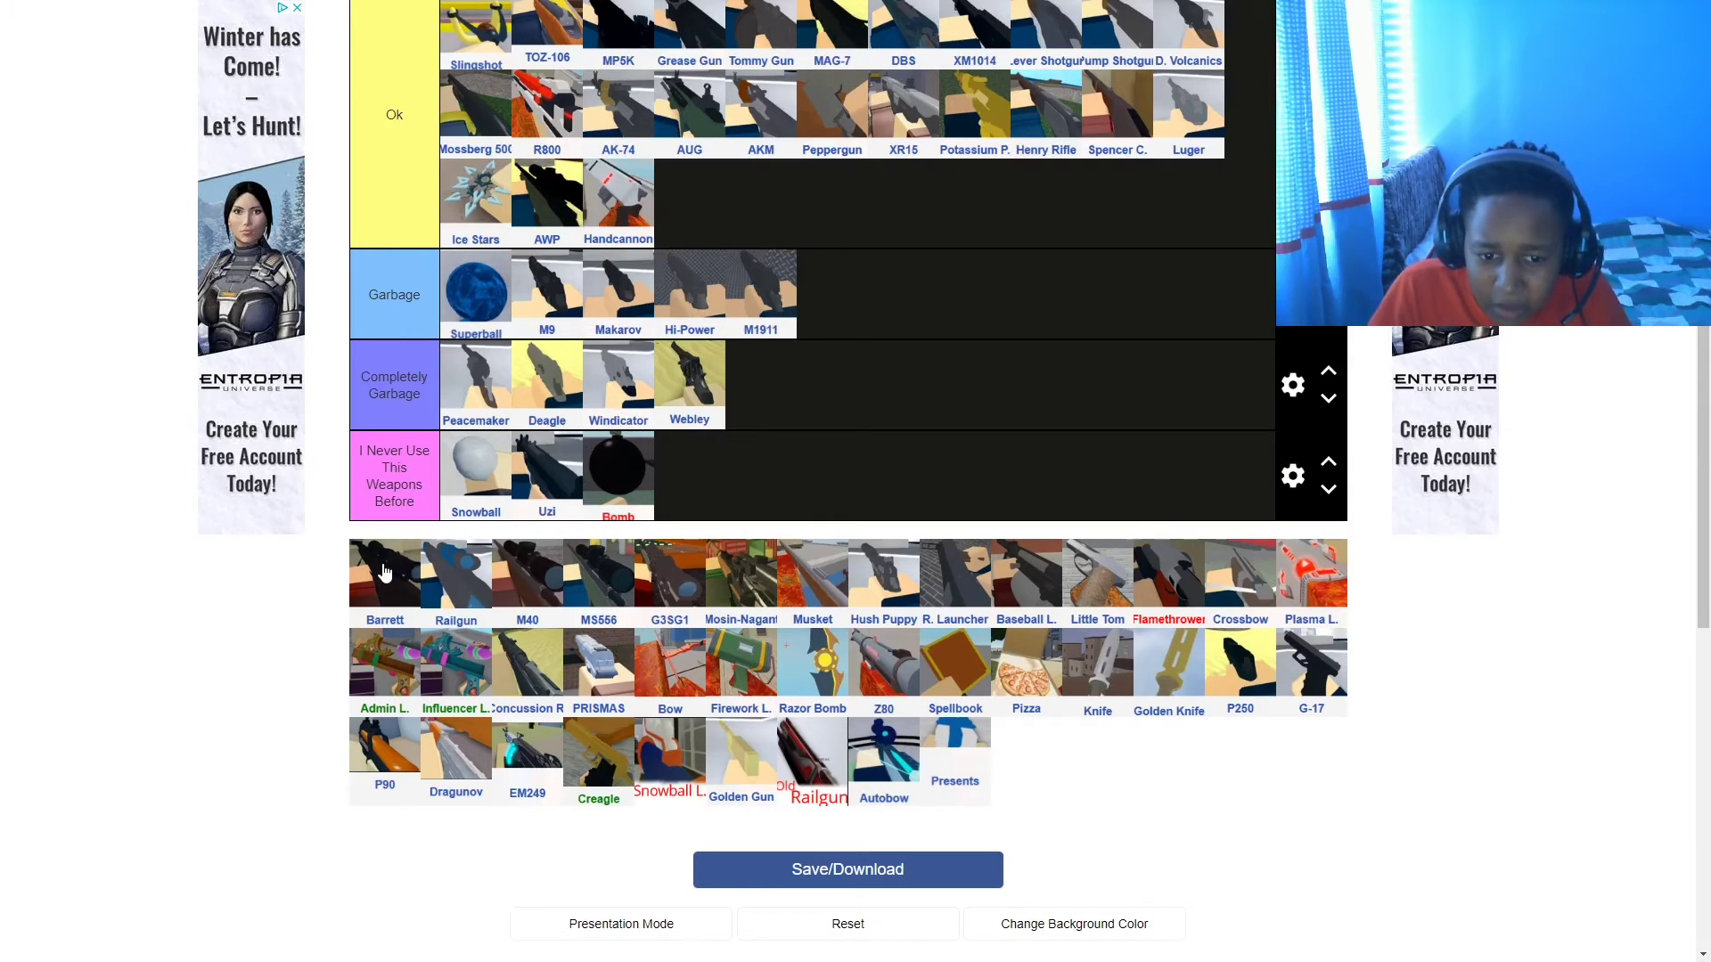
left_click_drag(383, 588, 739, 63)
scroll(739, 90, "up", 3)
scroll(748, 415, "up", 2)
scroll(762, 535, "up", 1)
left_click_drag(764, 560, 557, 201)
scroll(644, 491, "down", 5)
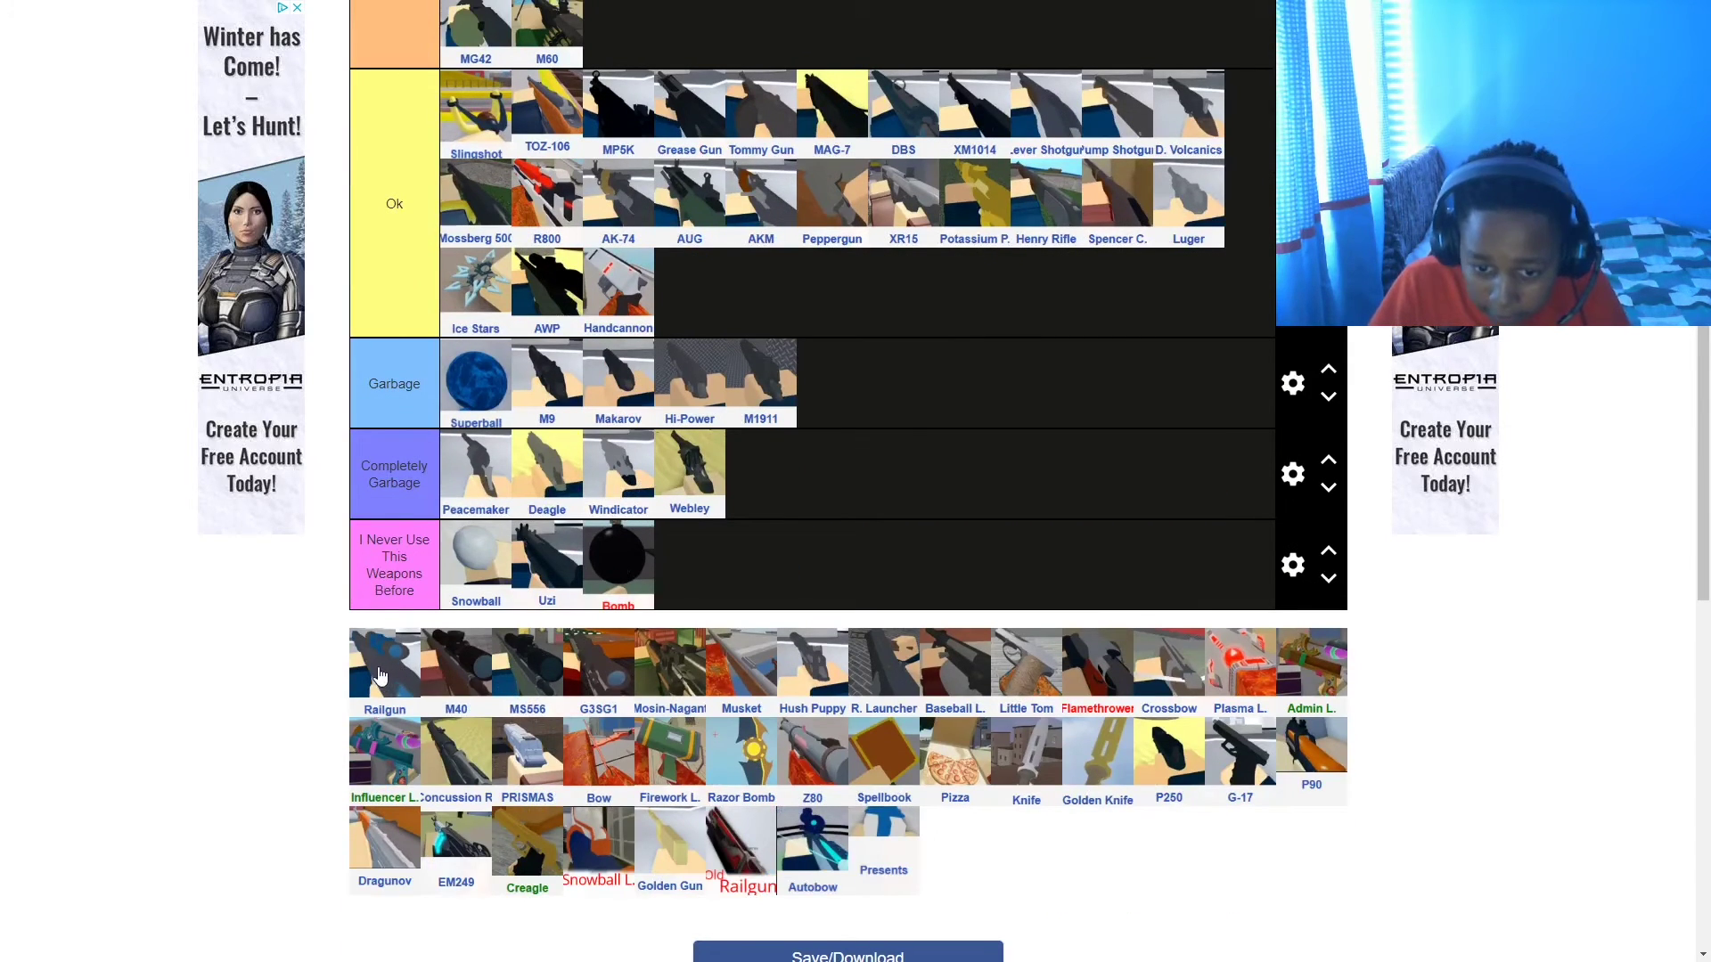
left_click_drag(376, 686, 617, 36)
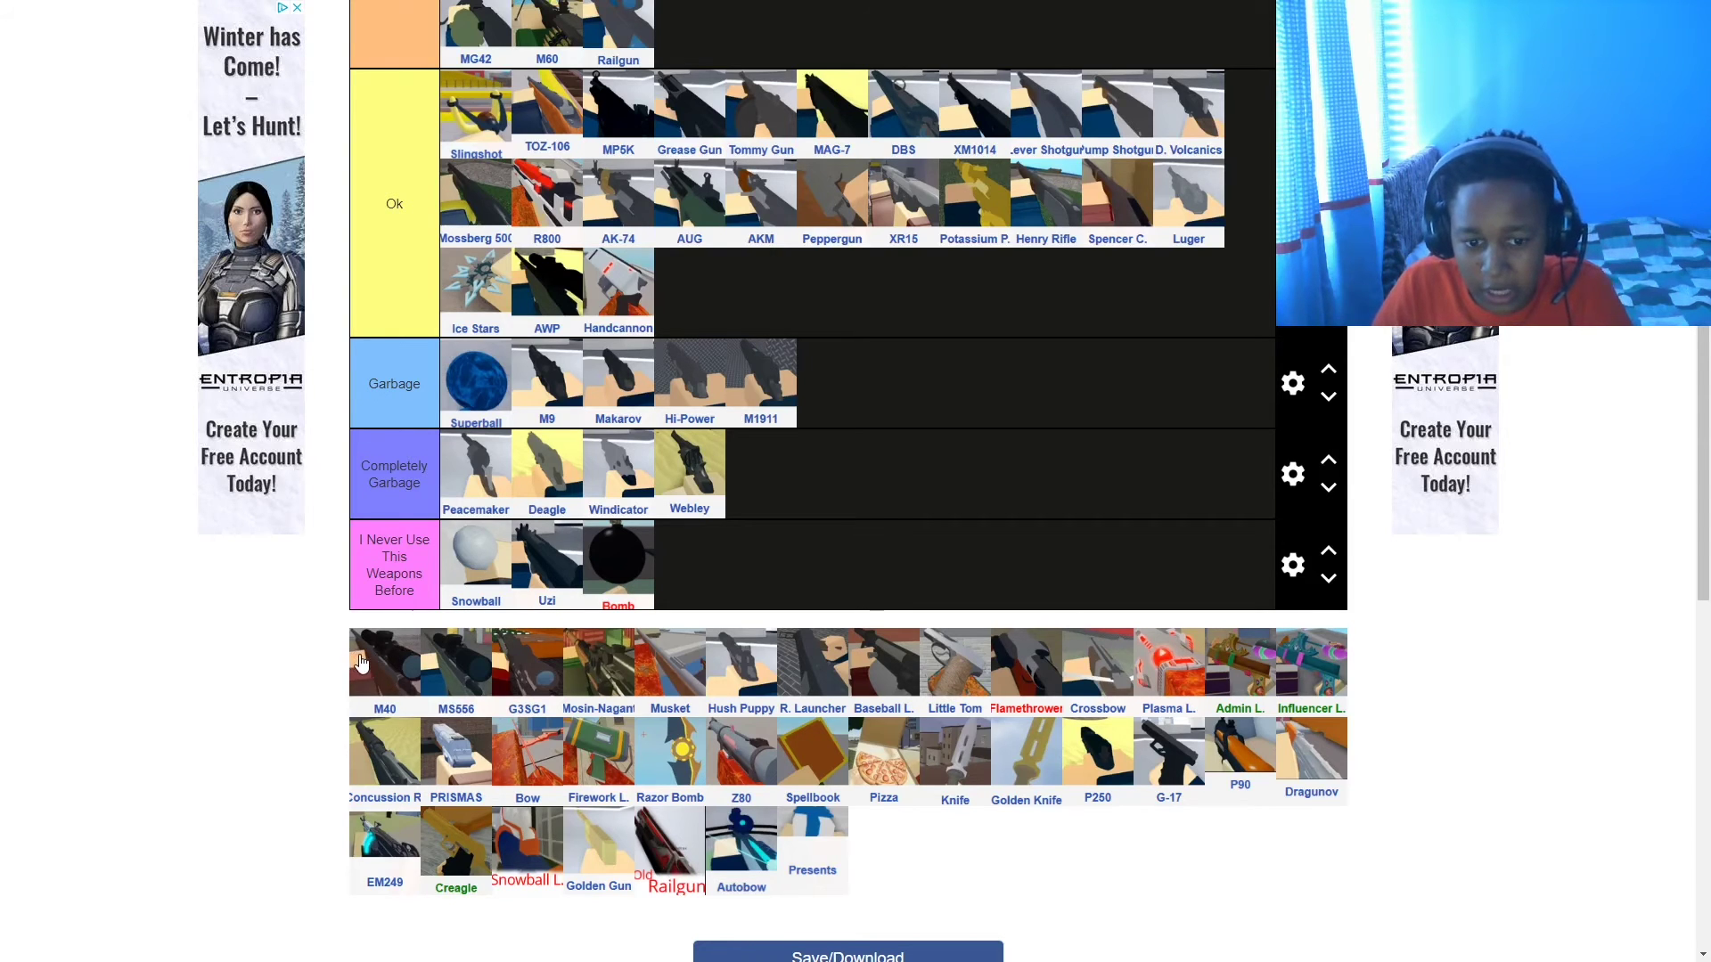
- Put M40, MS556 and Hush Puppy in Garbage, and G3SG1, Mosin-Nagant and Musket in Completely Garbage
left_click_drag(355, 660, 851, 379)
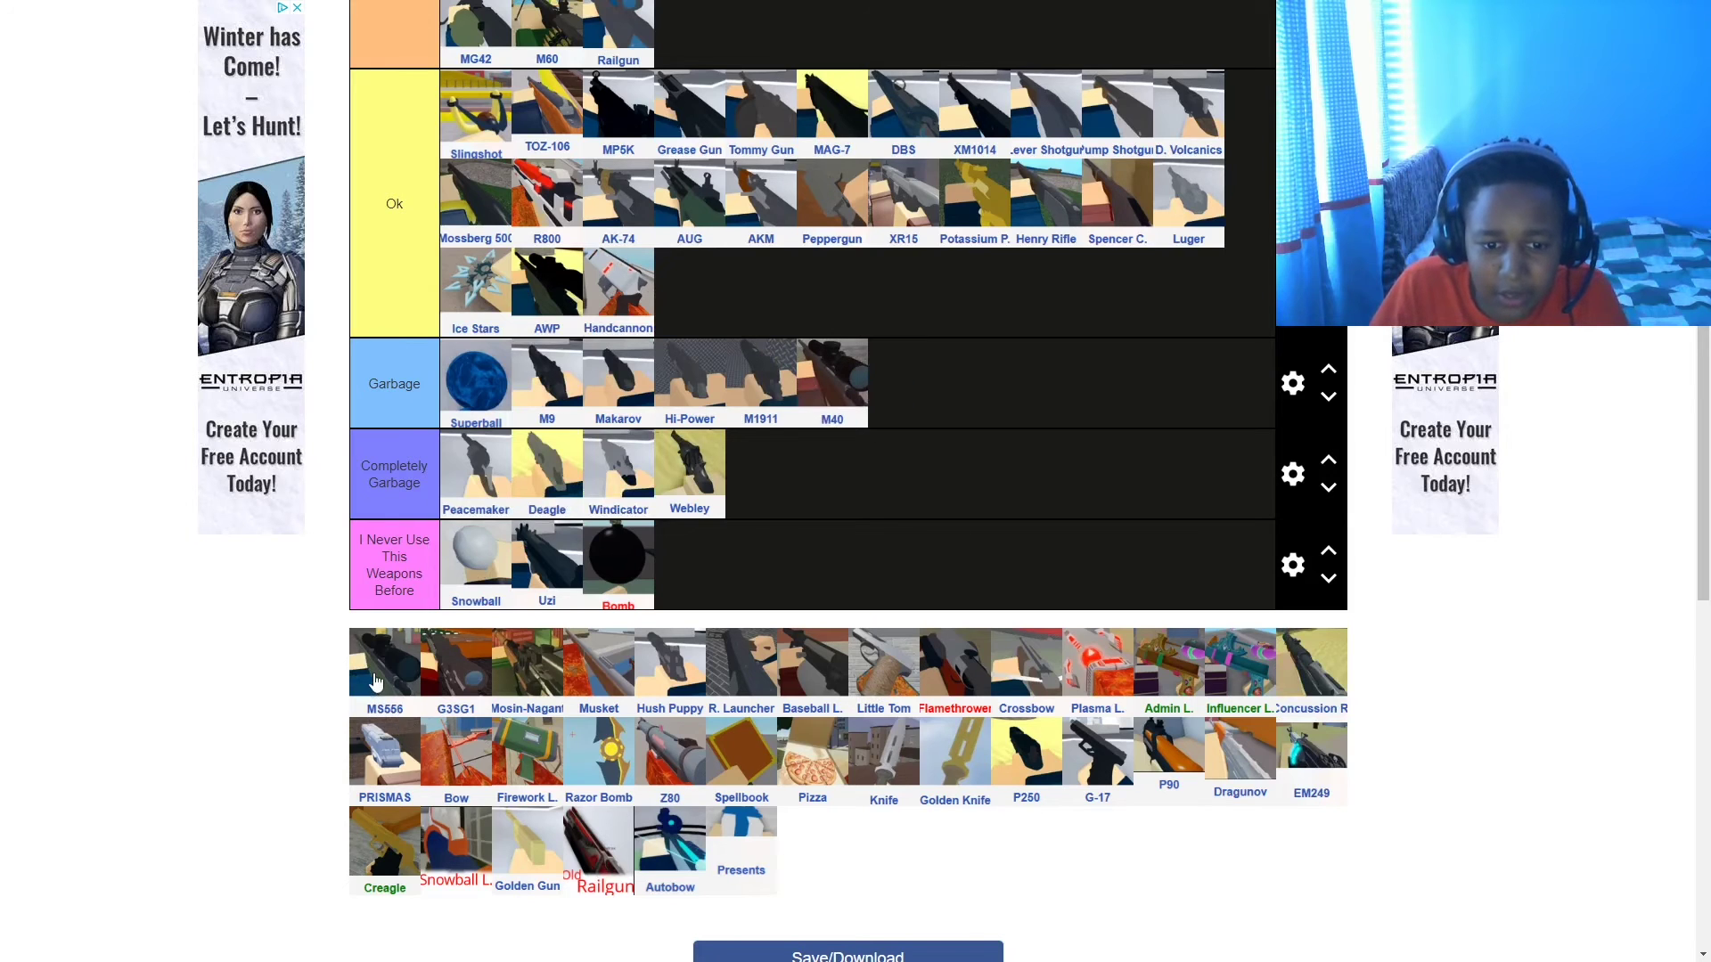
left_click_drag(379, 681, 962, 398)
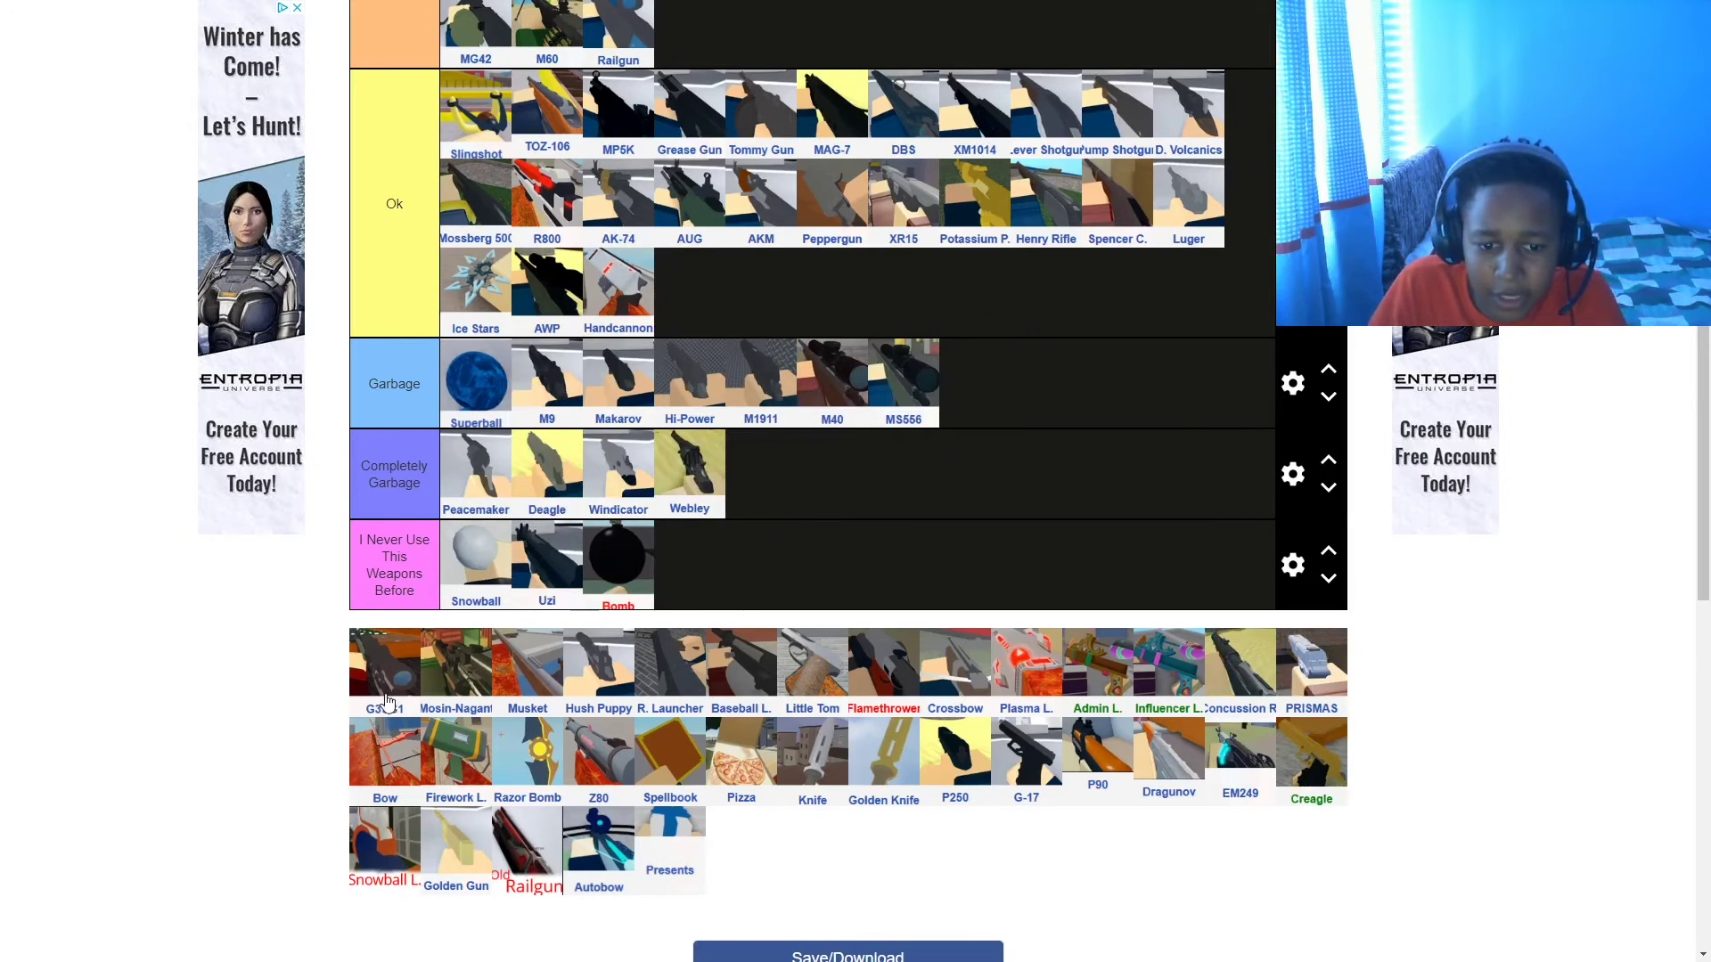
left_click_drag(378, 692, 1016, 397)
left_click_drag(381, 685, 779, 486)
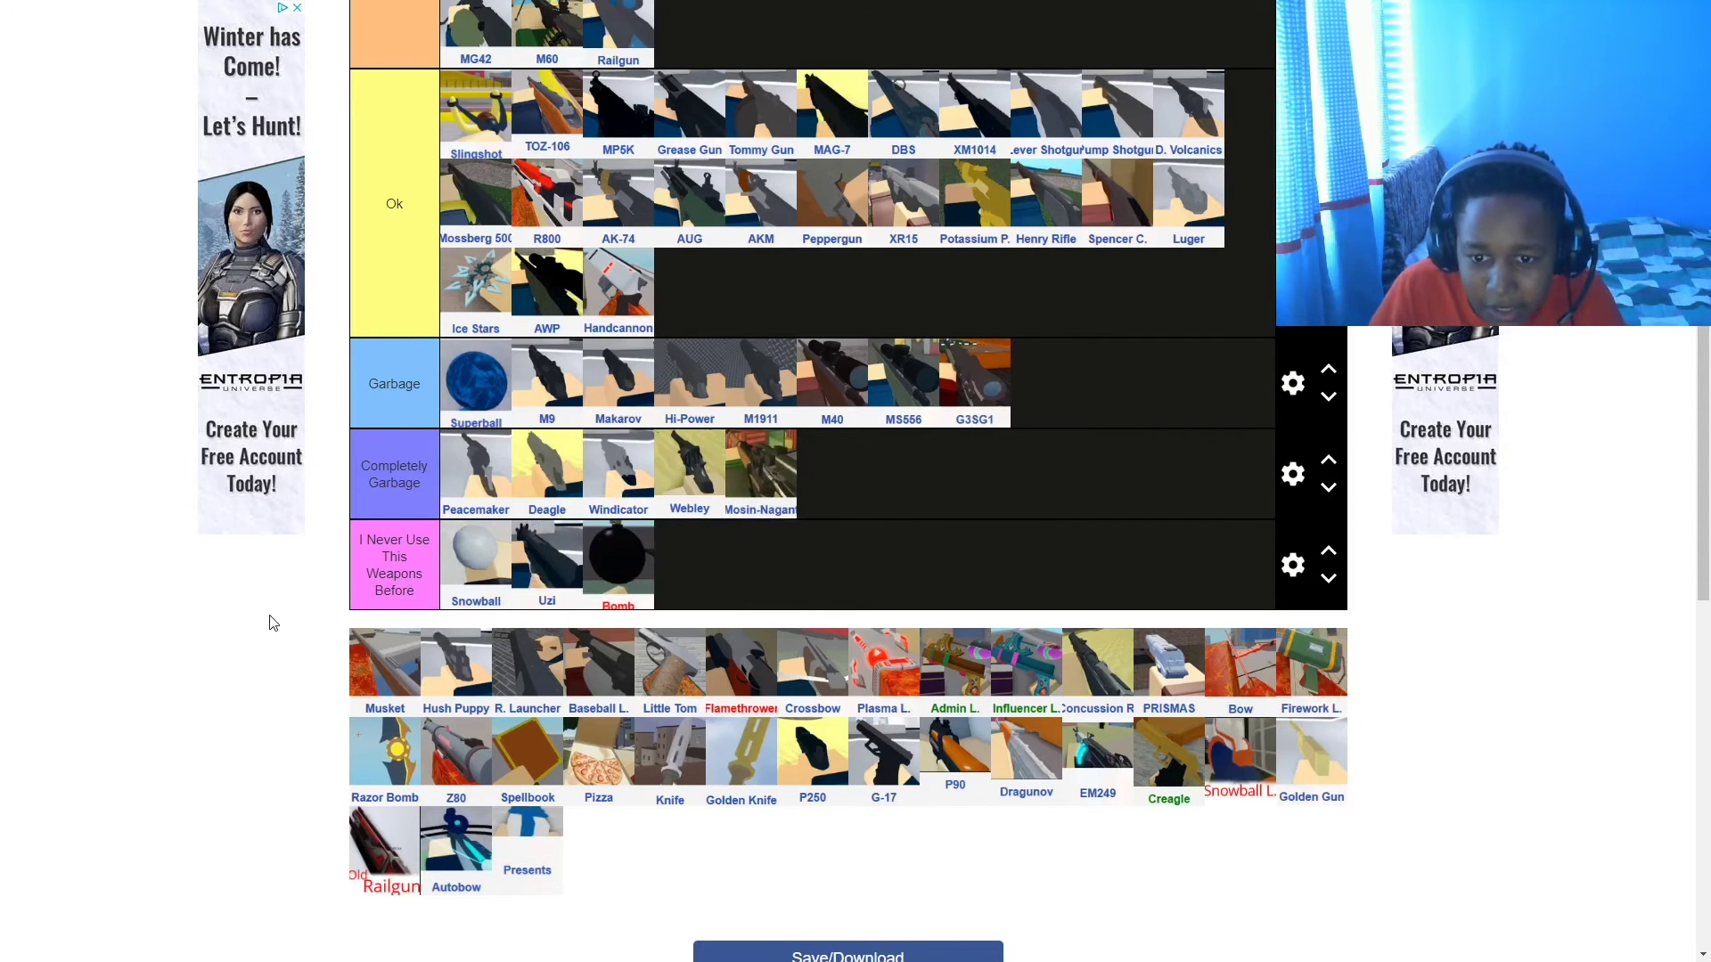
left_click_drag(973, 388, 960, 505)
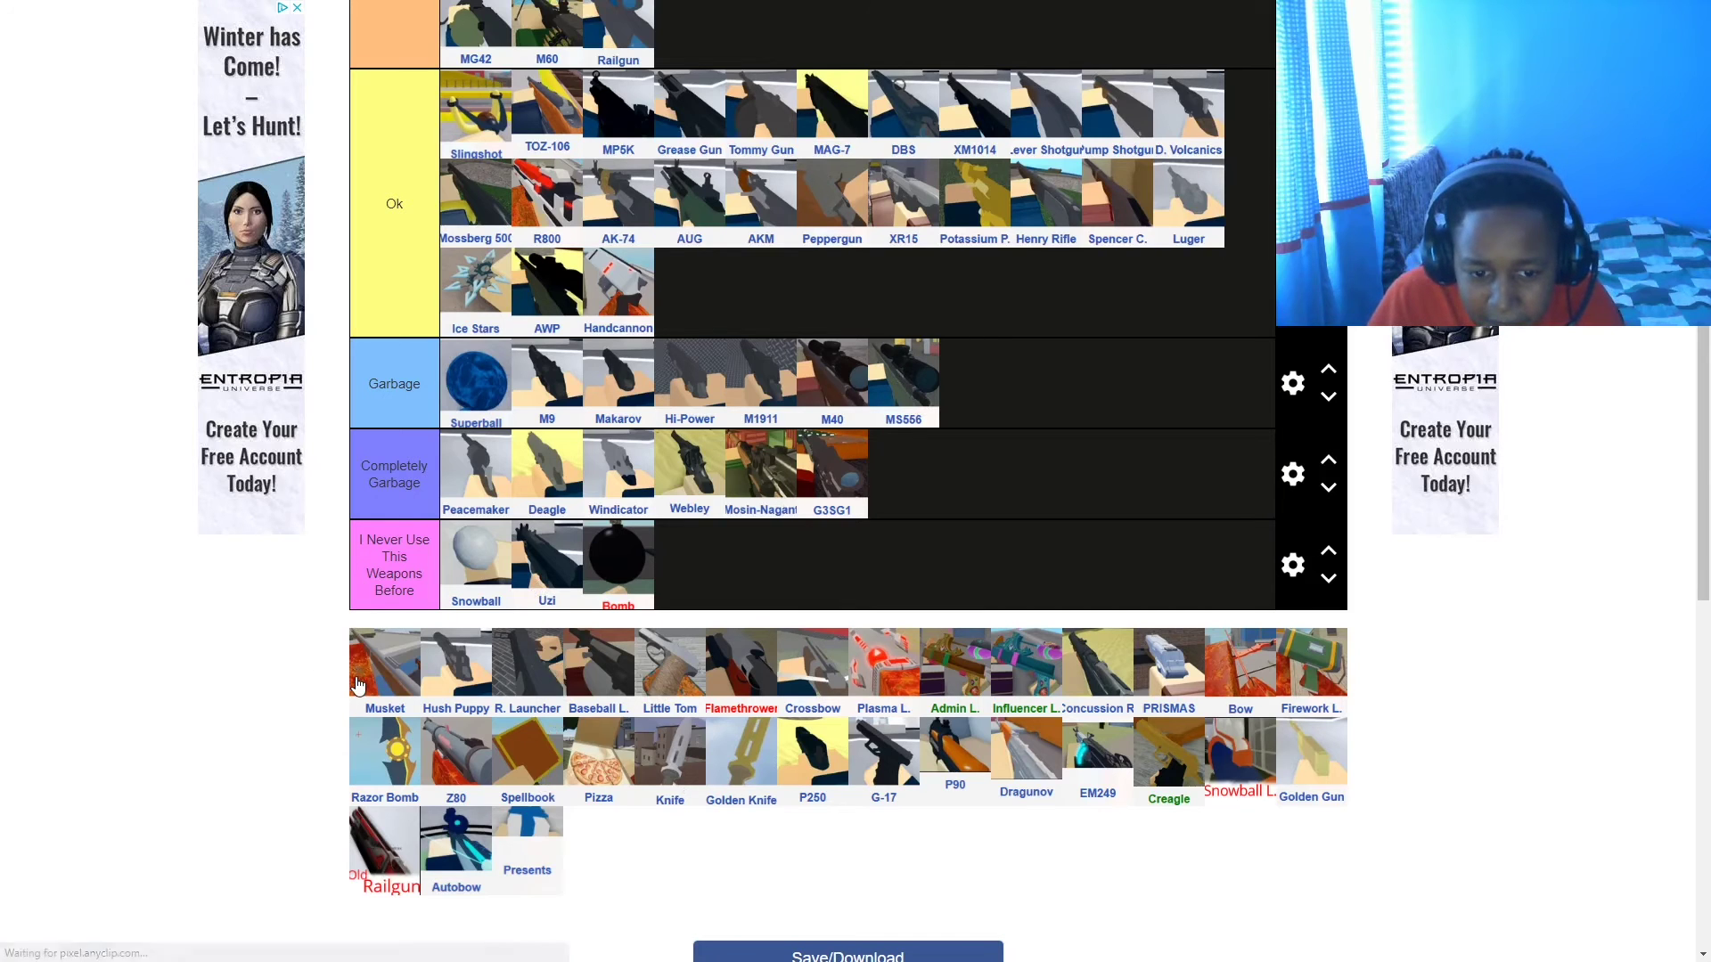
left_click_drag(358, 681, 947, 493)
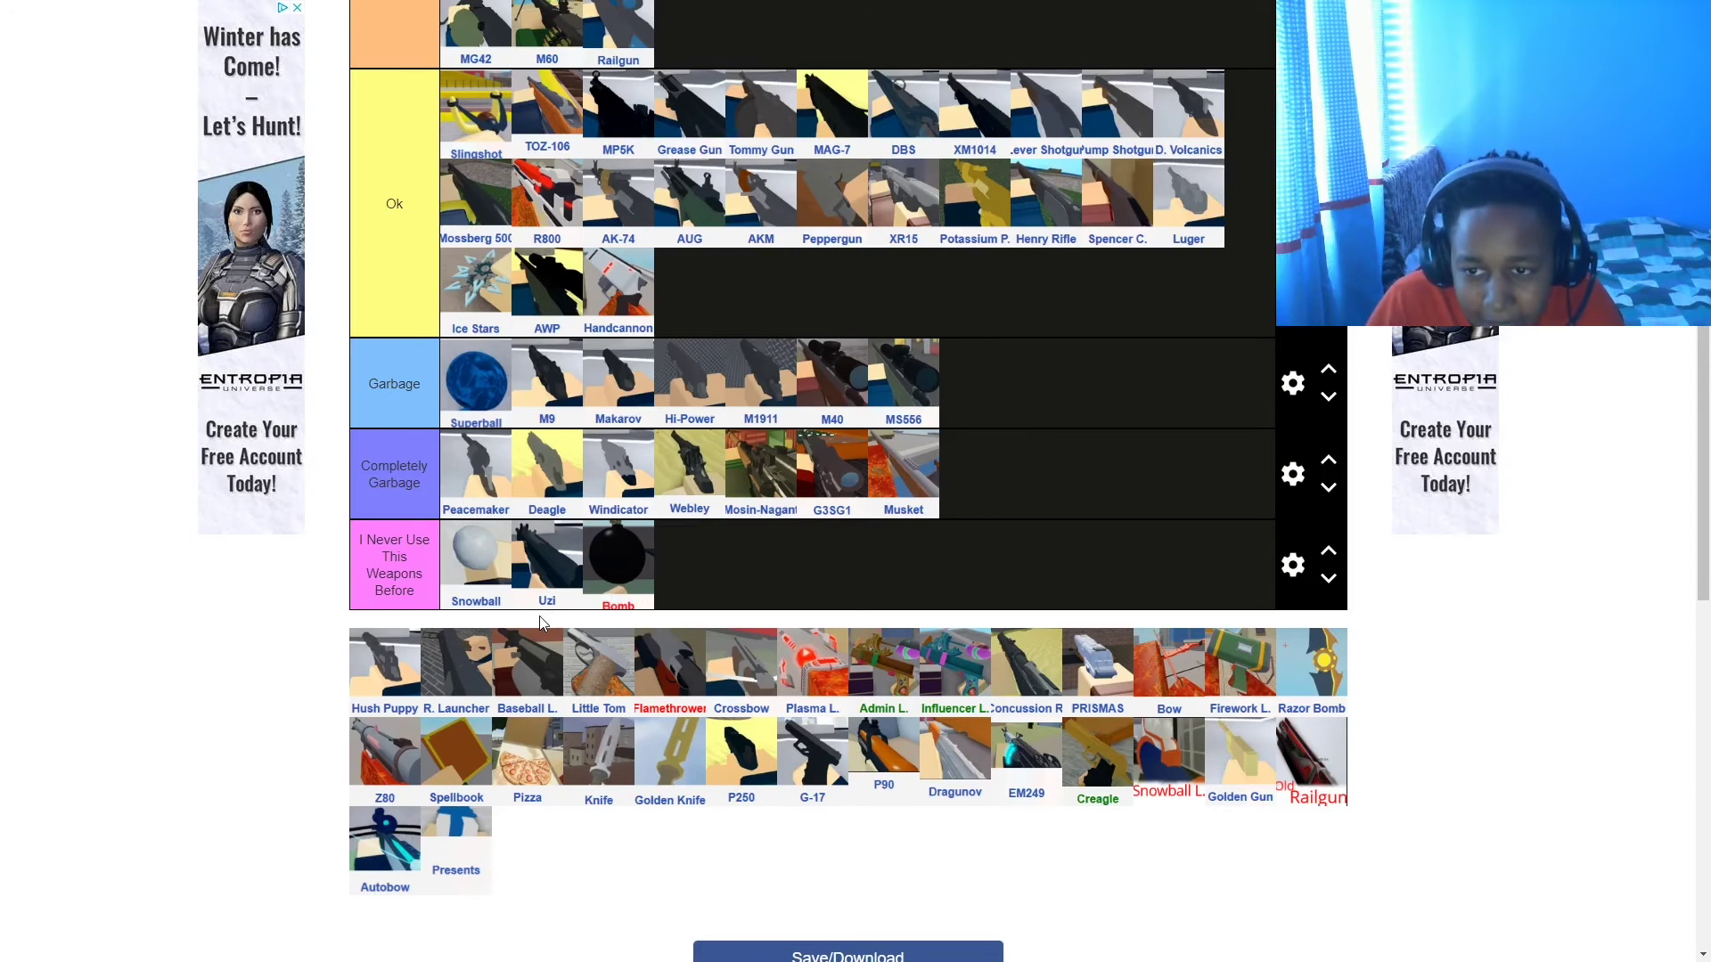
left_click_drag(381, 670, 1054, 372)
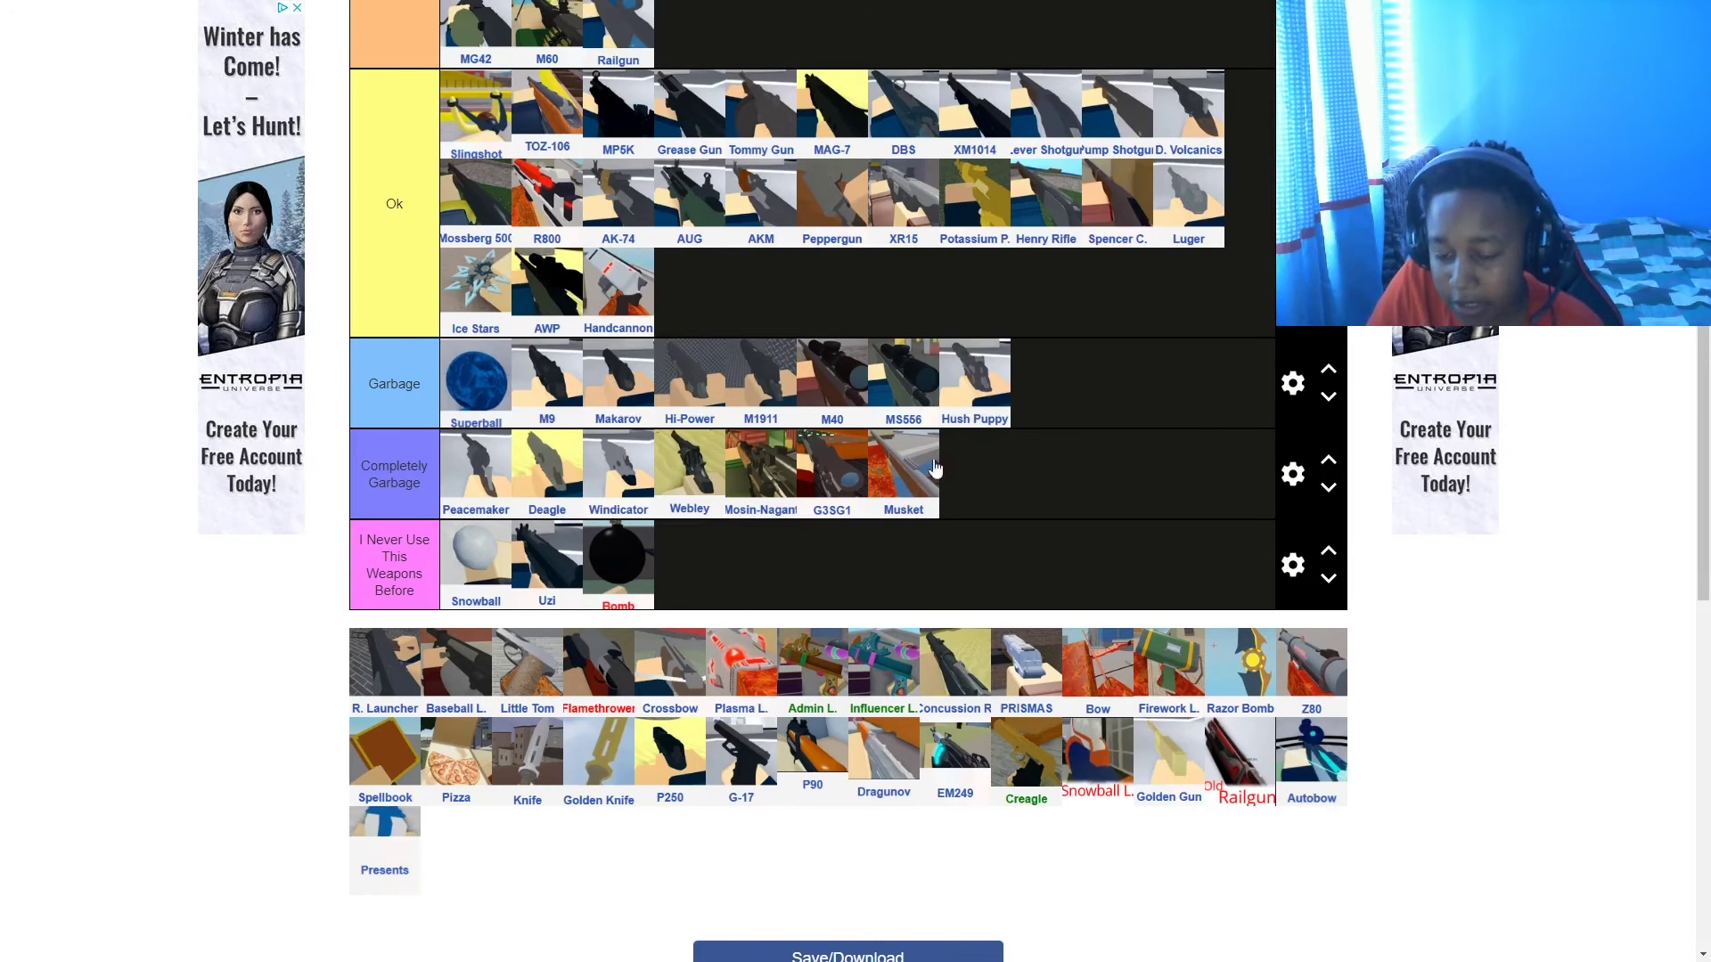
- Put Admin L. and Influencer L. in never-used, Plasma L. in Ok, and R. Launcher in Good
left_click_drag(807, 661, 751, 564)
left_click_drag(818, 667, 760, 564)
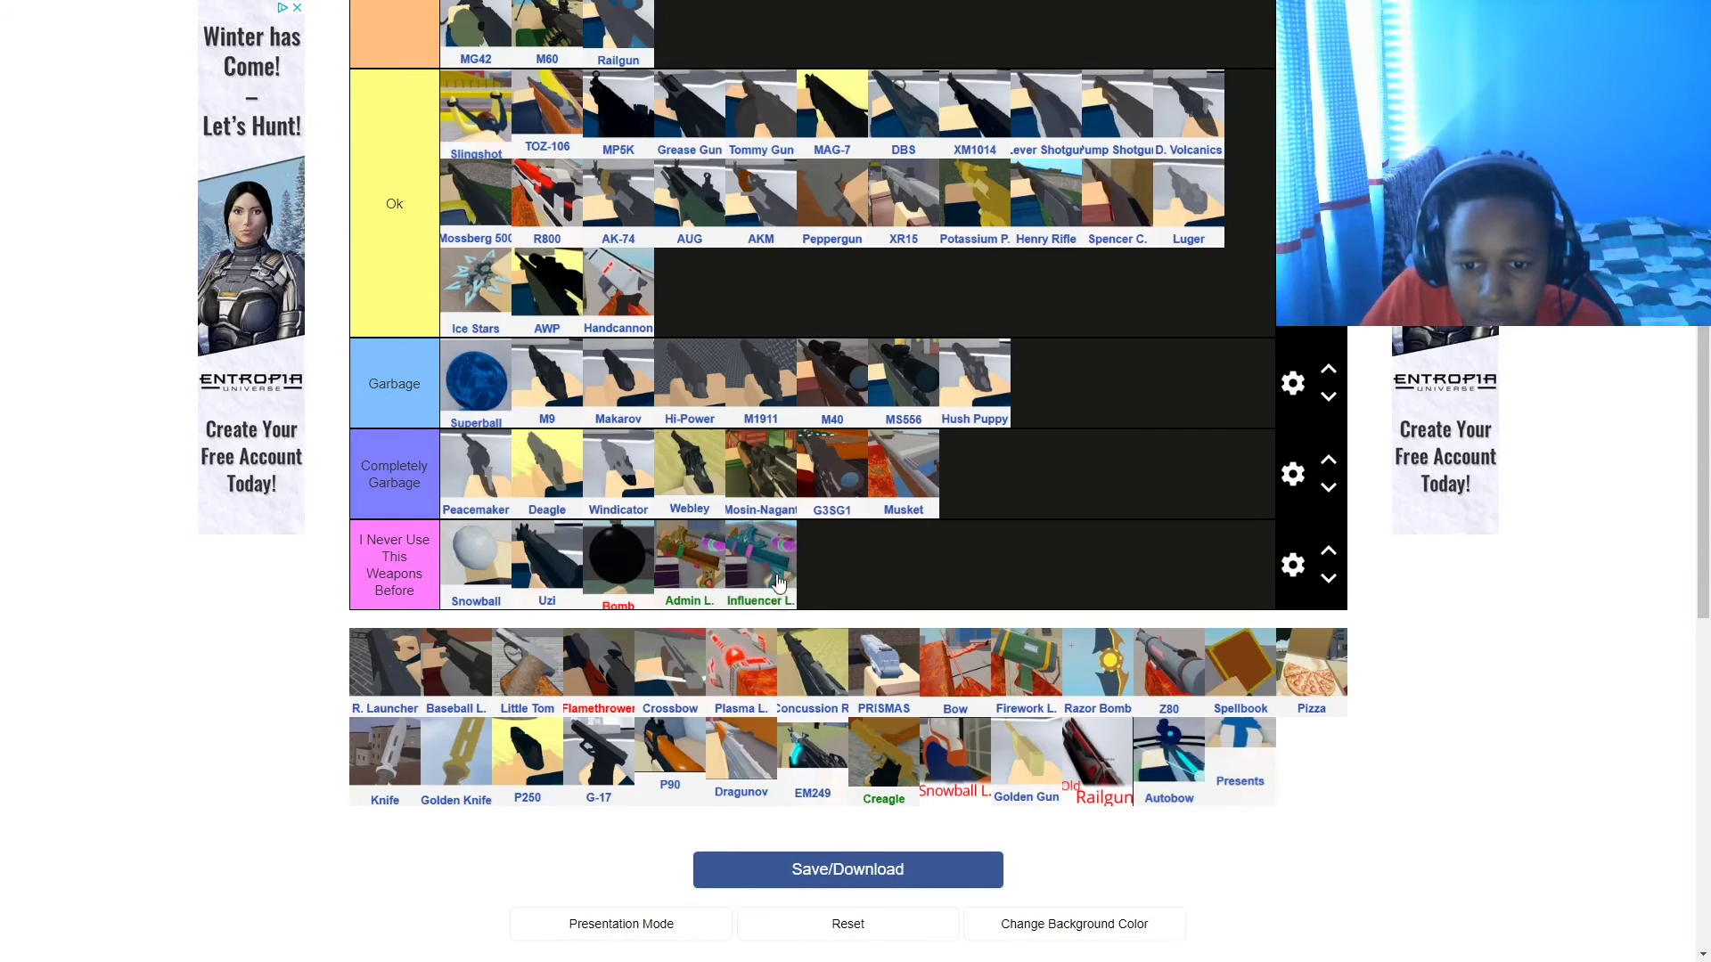
left_click_drag(748, 668, 692, 316)
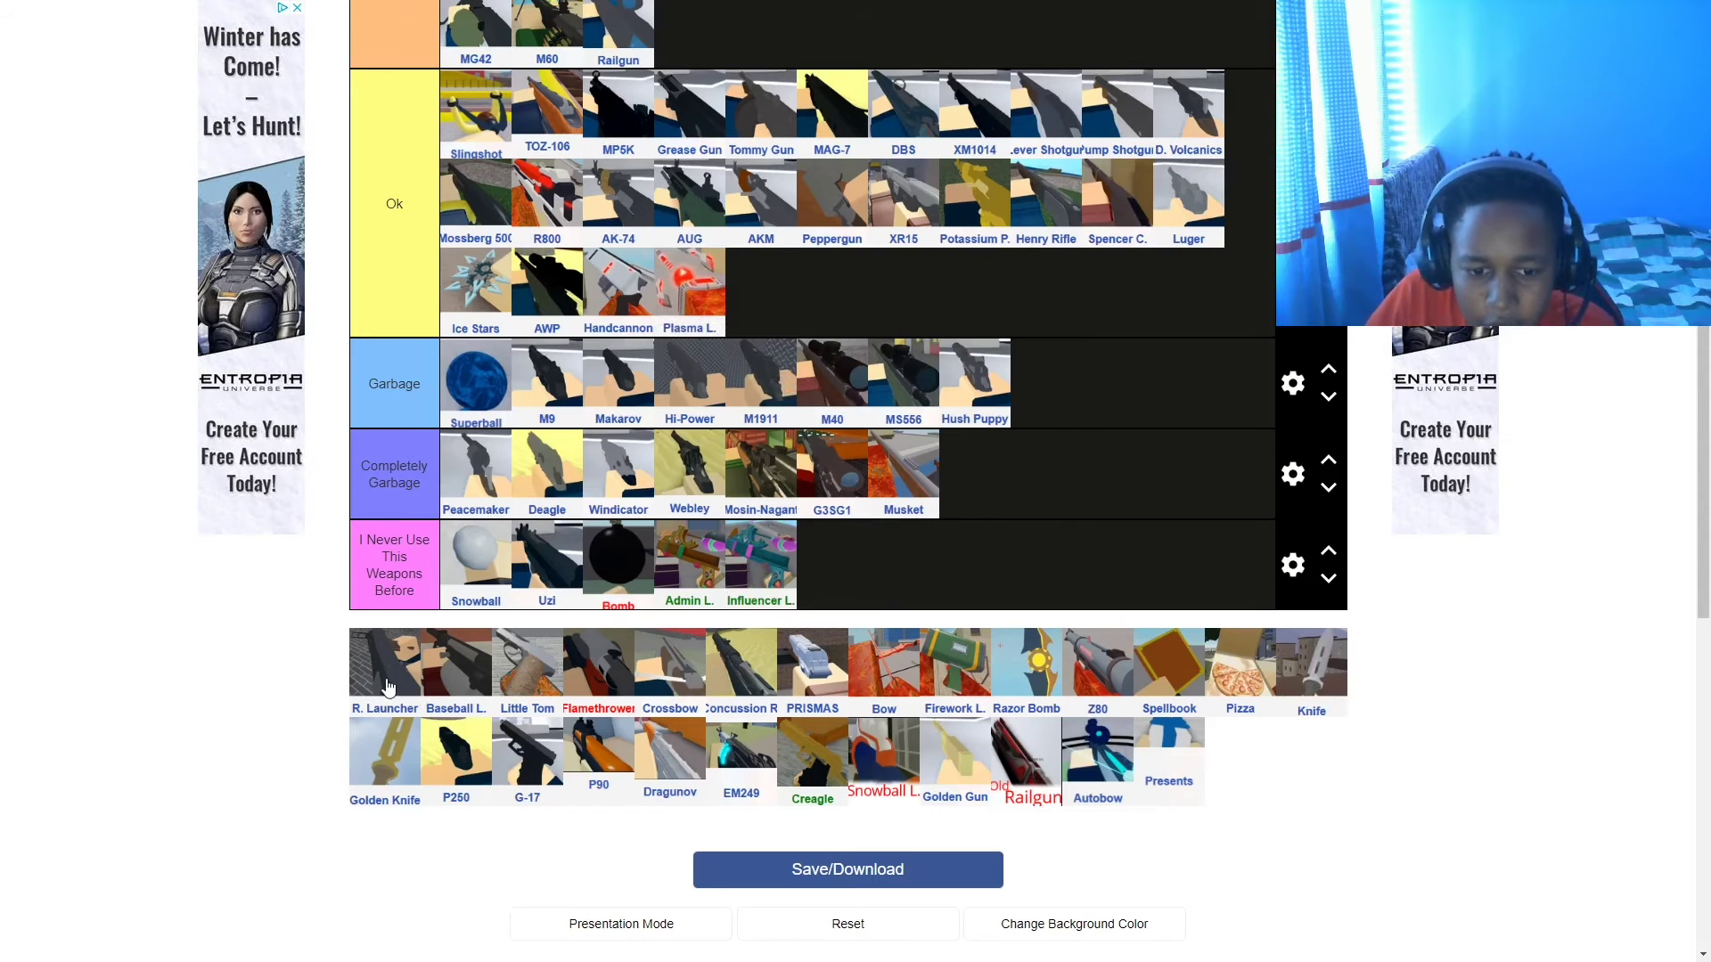
left_click_drag(390, 683, 740, 46)
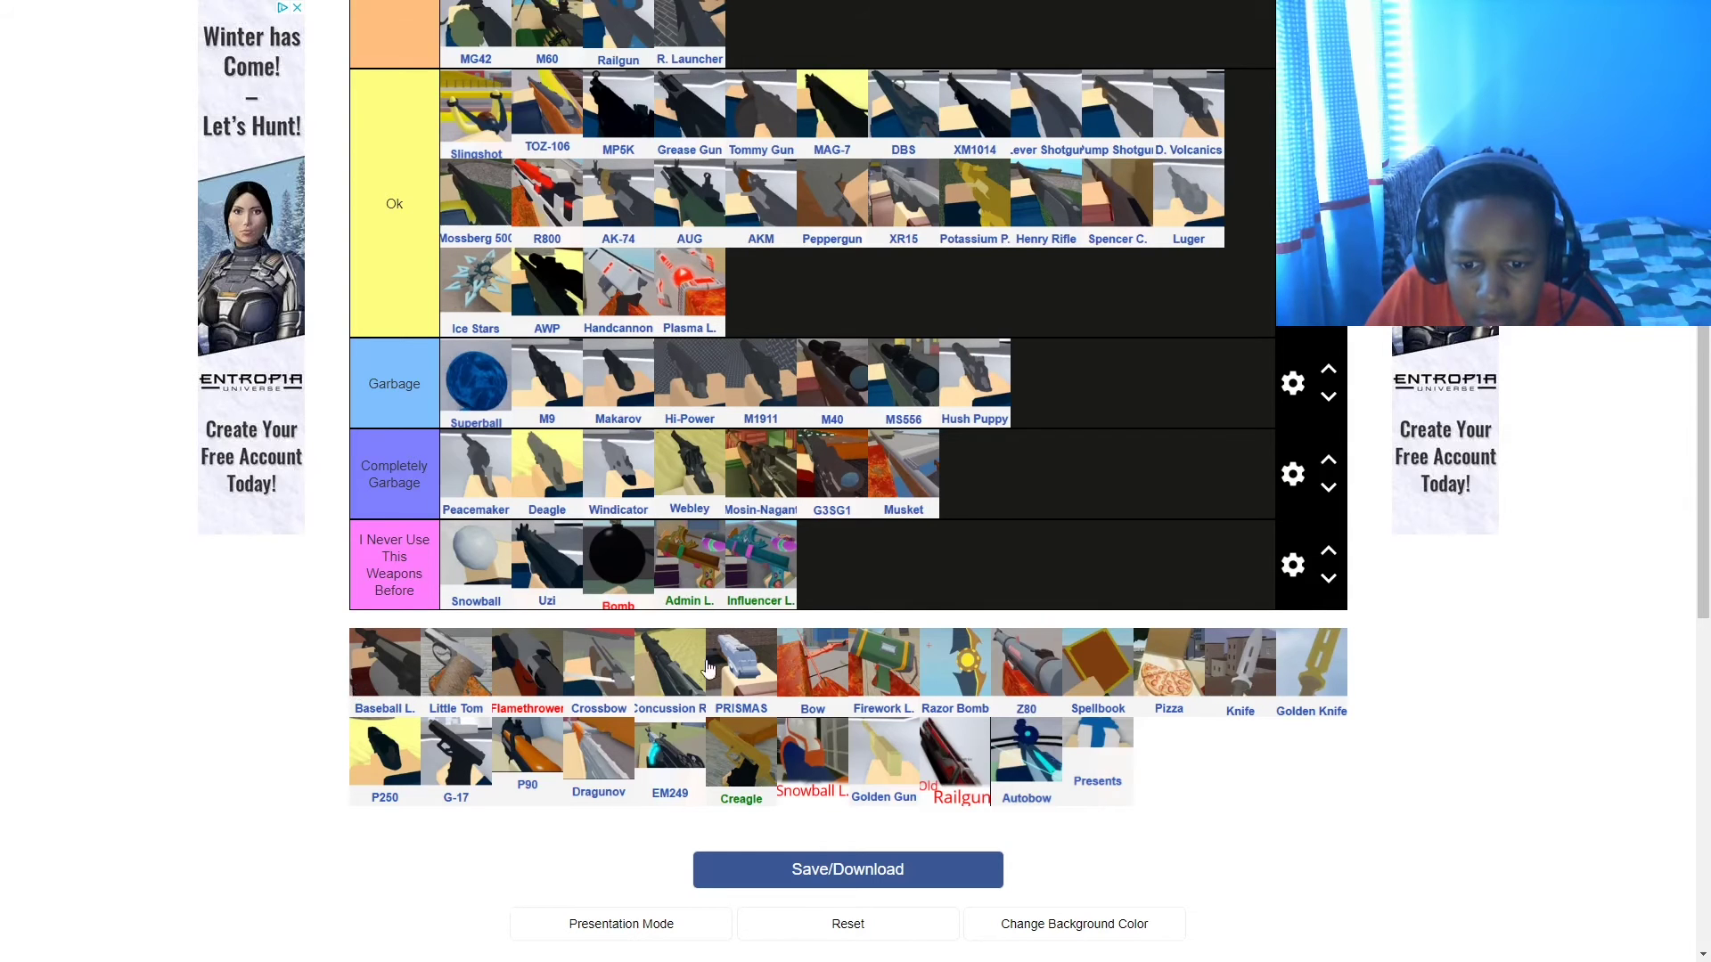
scroll(670, 686, "up", 2)
scroll(674, 772, "up", 1)
left_click_drag(670, 935, 682, 73)
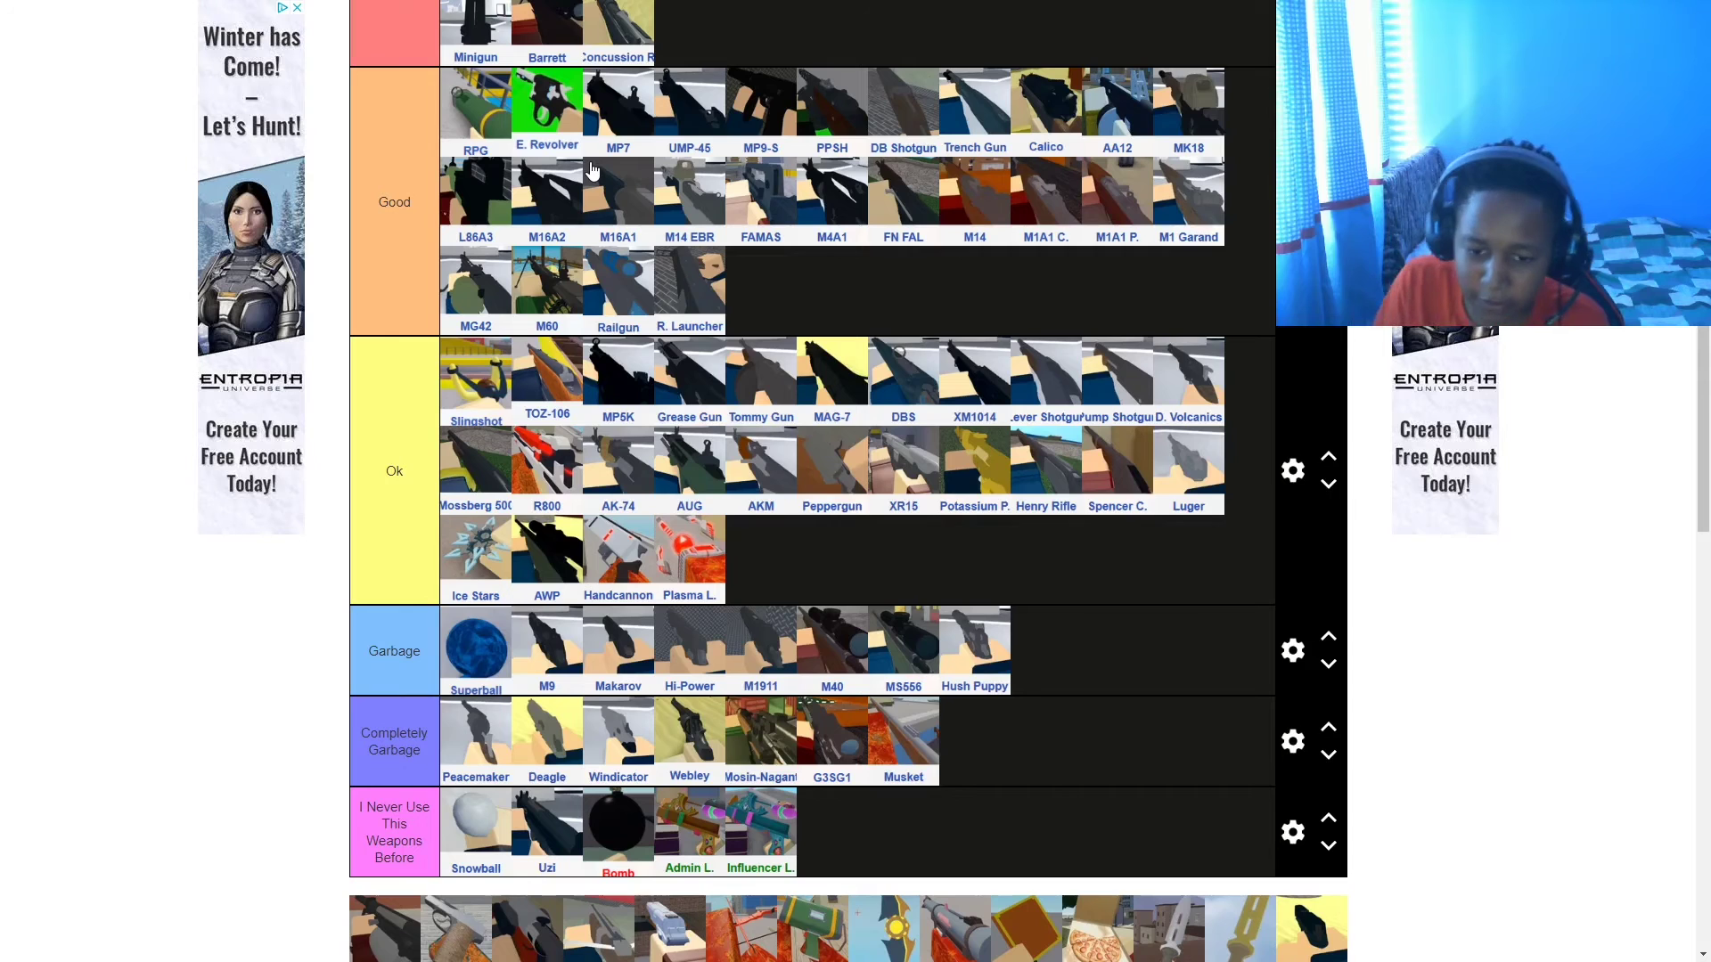
scroll(588, 214, "up", 1)
scroll(414, 482, "down", 4)
- Settle Baseball L. at the end of the Ok tier, then drag P90 up to BEST
left_click_drag(383, 664, 798, 305)
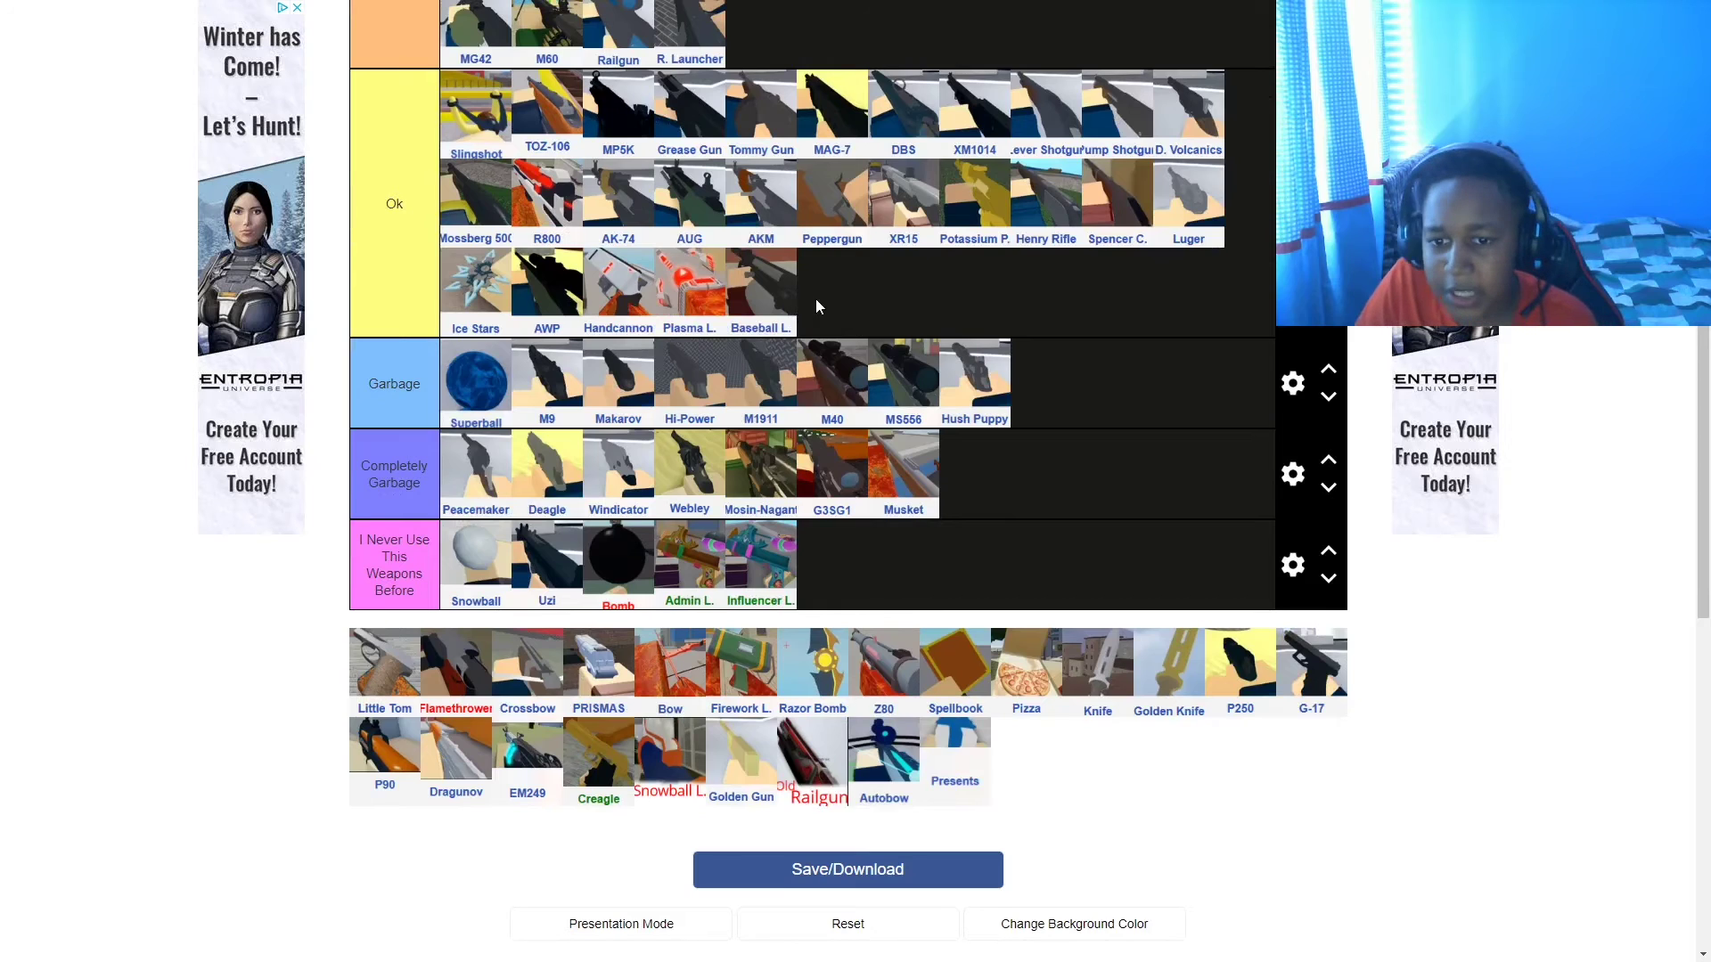
left_click_drag(760, 305, 1084, 357)
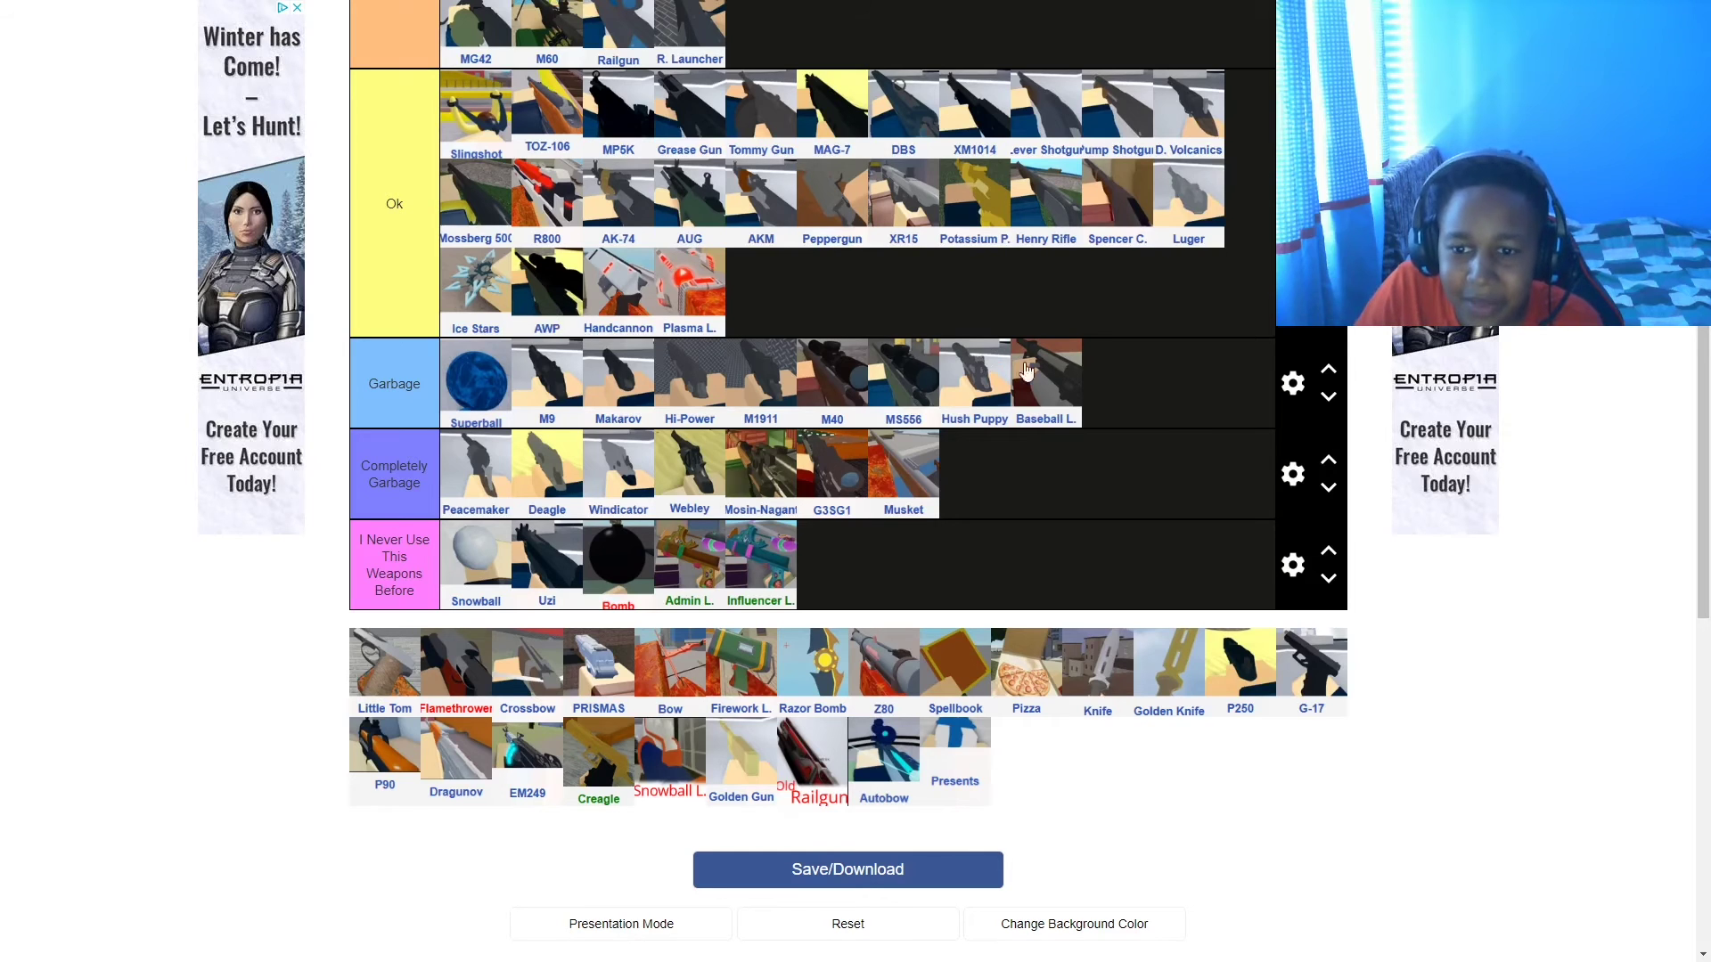
left_click_drag(1050, 383, 836, 324)
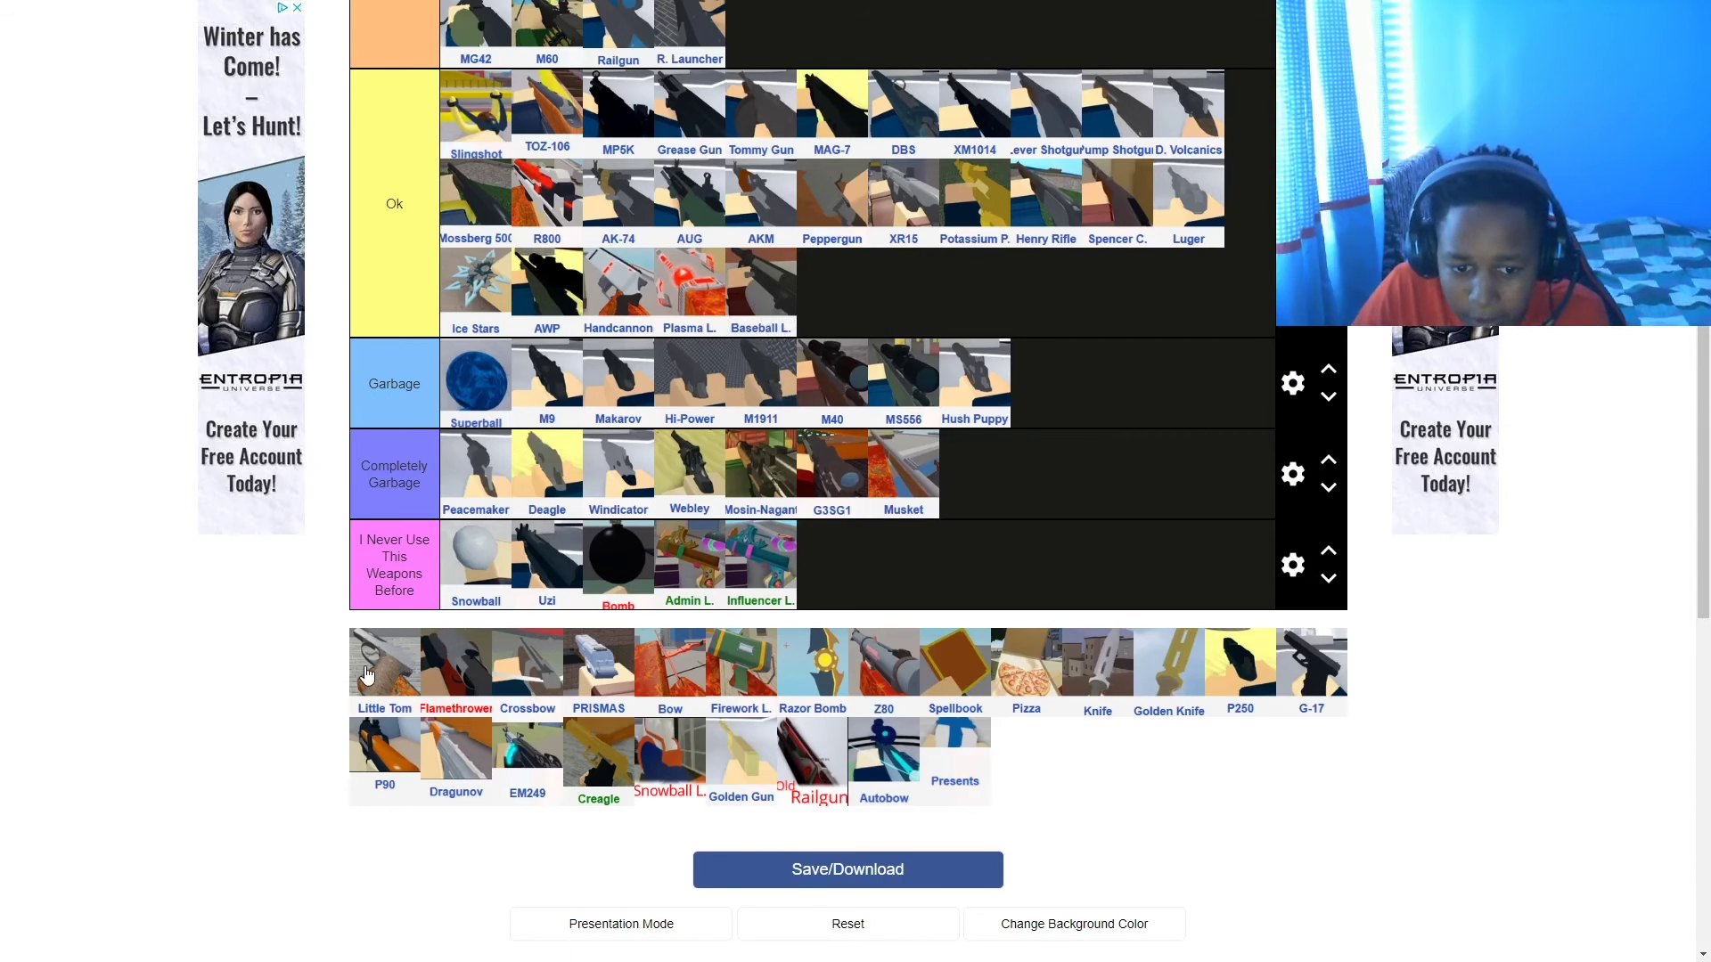
left_click_drag(366, 679, 379, 666)
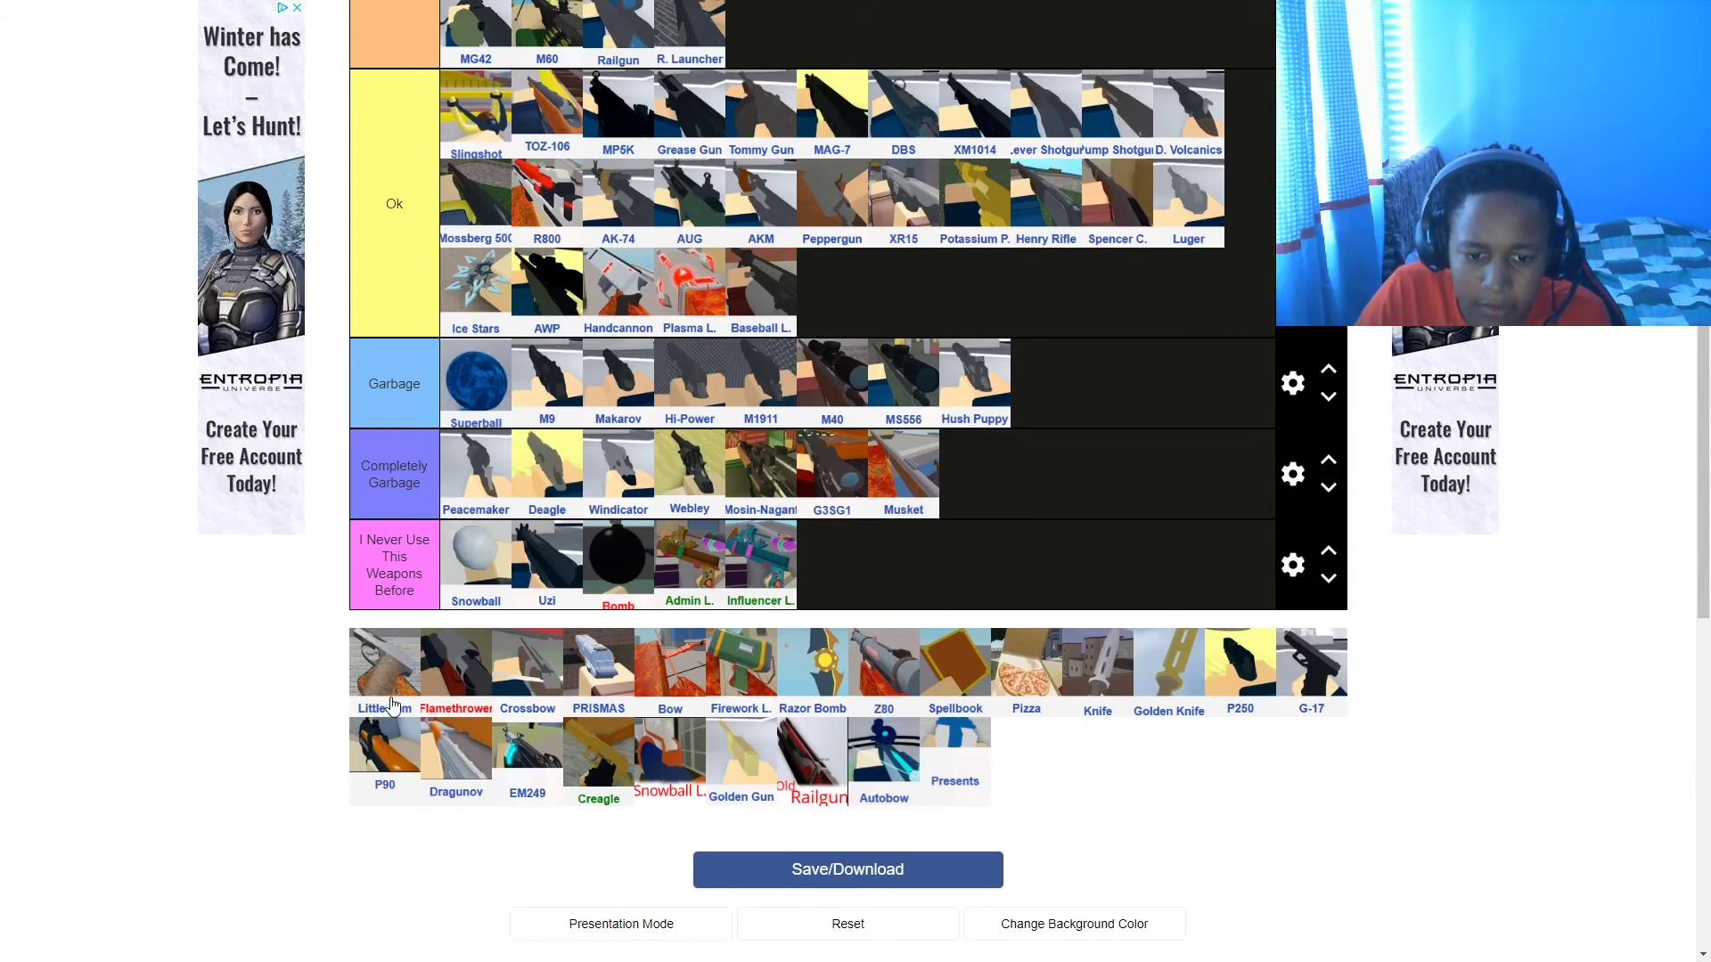
left_click_drag(385, 757, 704, 36)
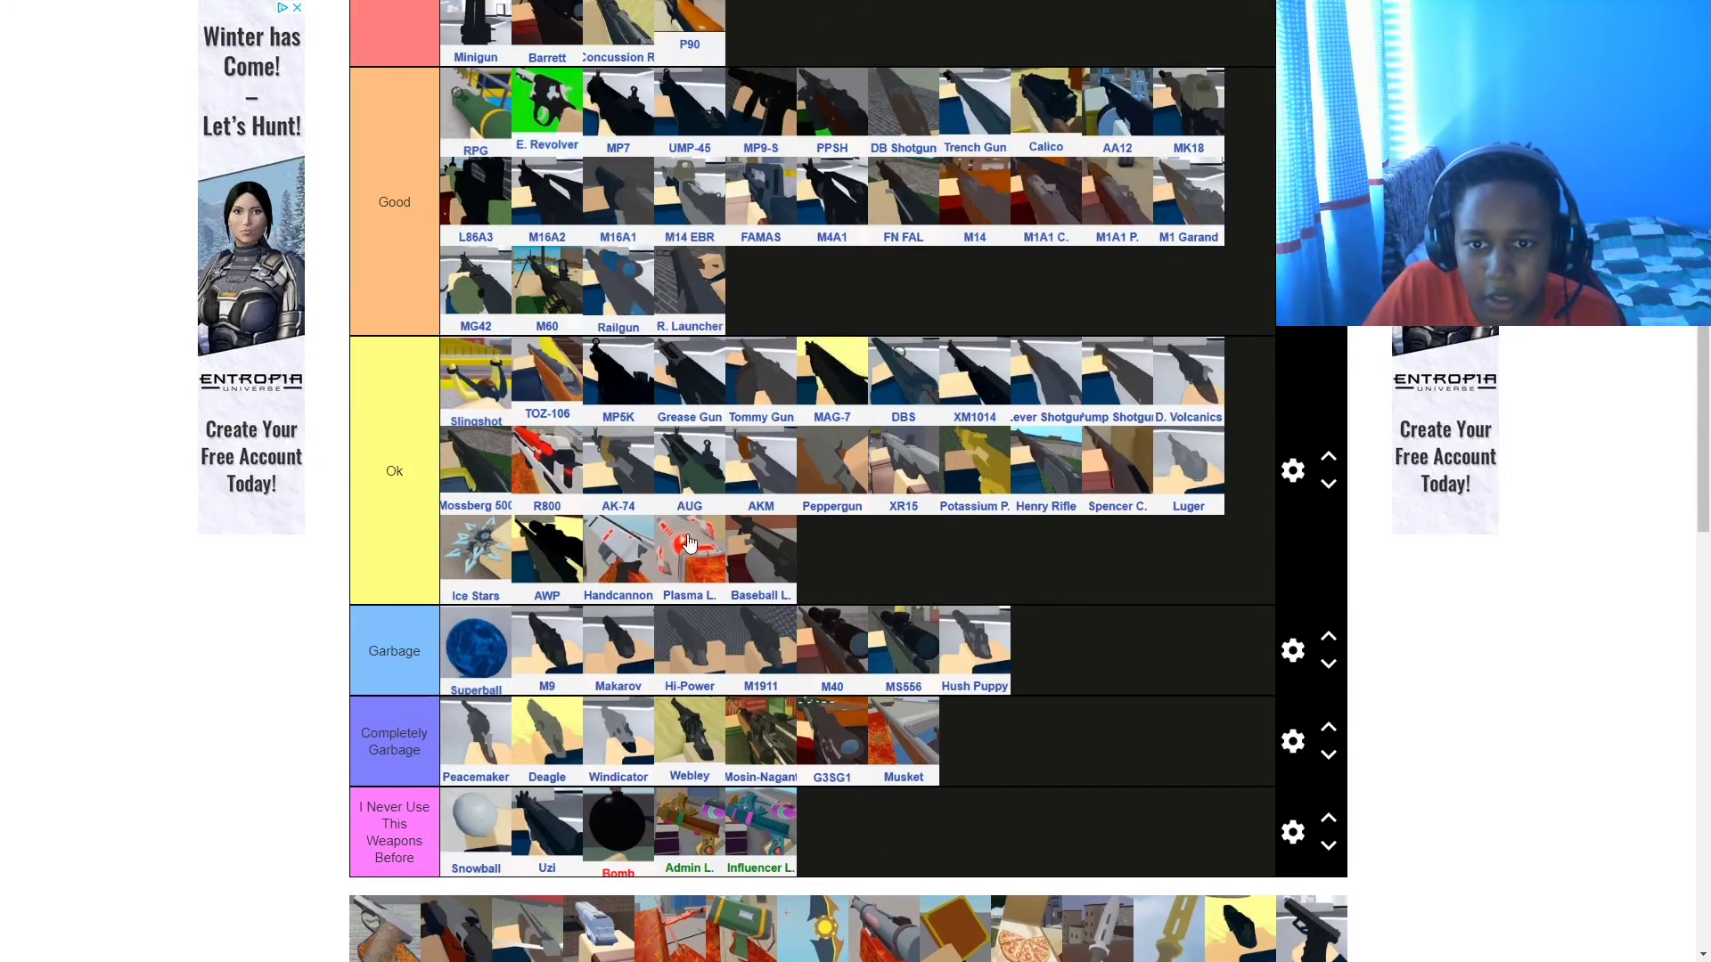
- Scroll up to confirm P90 in BEST, then back down to the pool
scroll(687, 539, "up", 3)
scroll(684, 519, "down", 6)
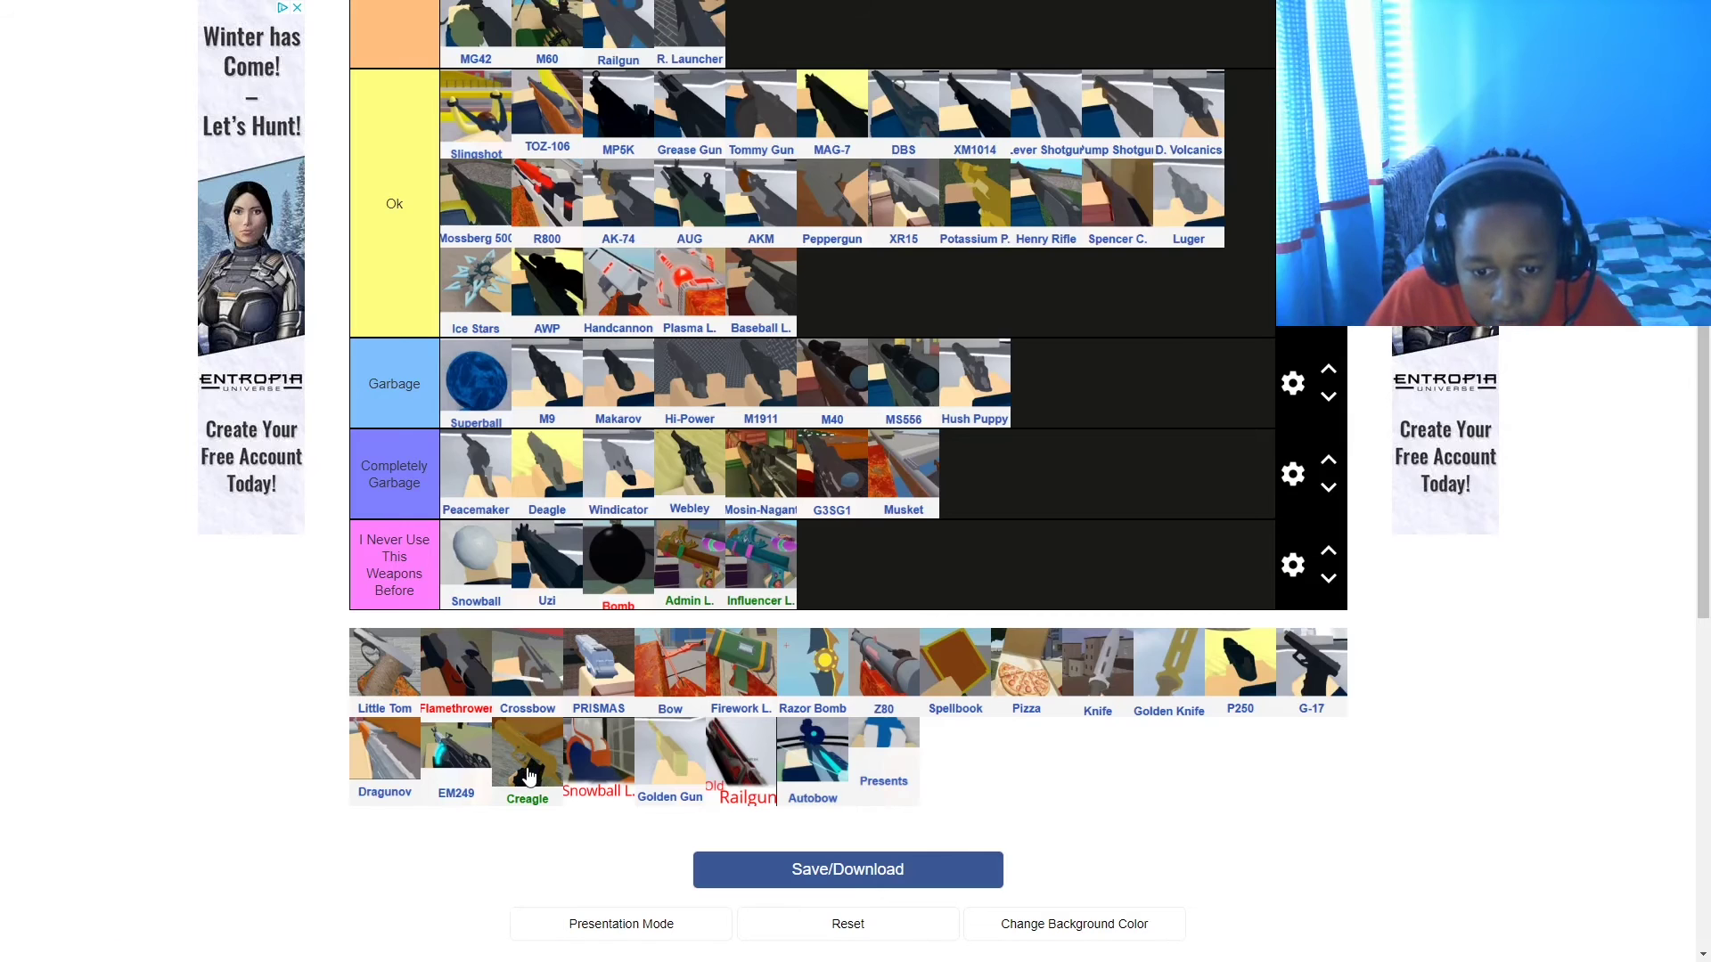
- Put Creagle and Little Tom in the never-used tier and Flamethrower at the end of Ok
left_click_drag(527, 775, 831, 584)
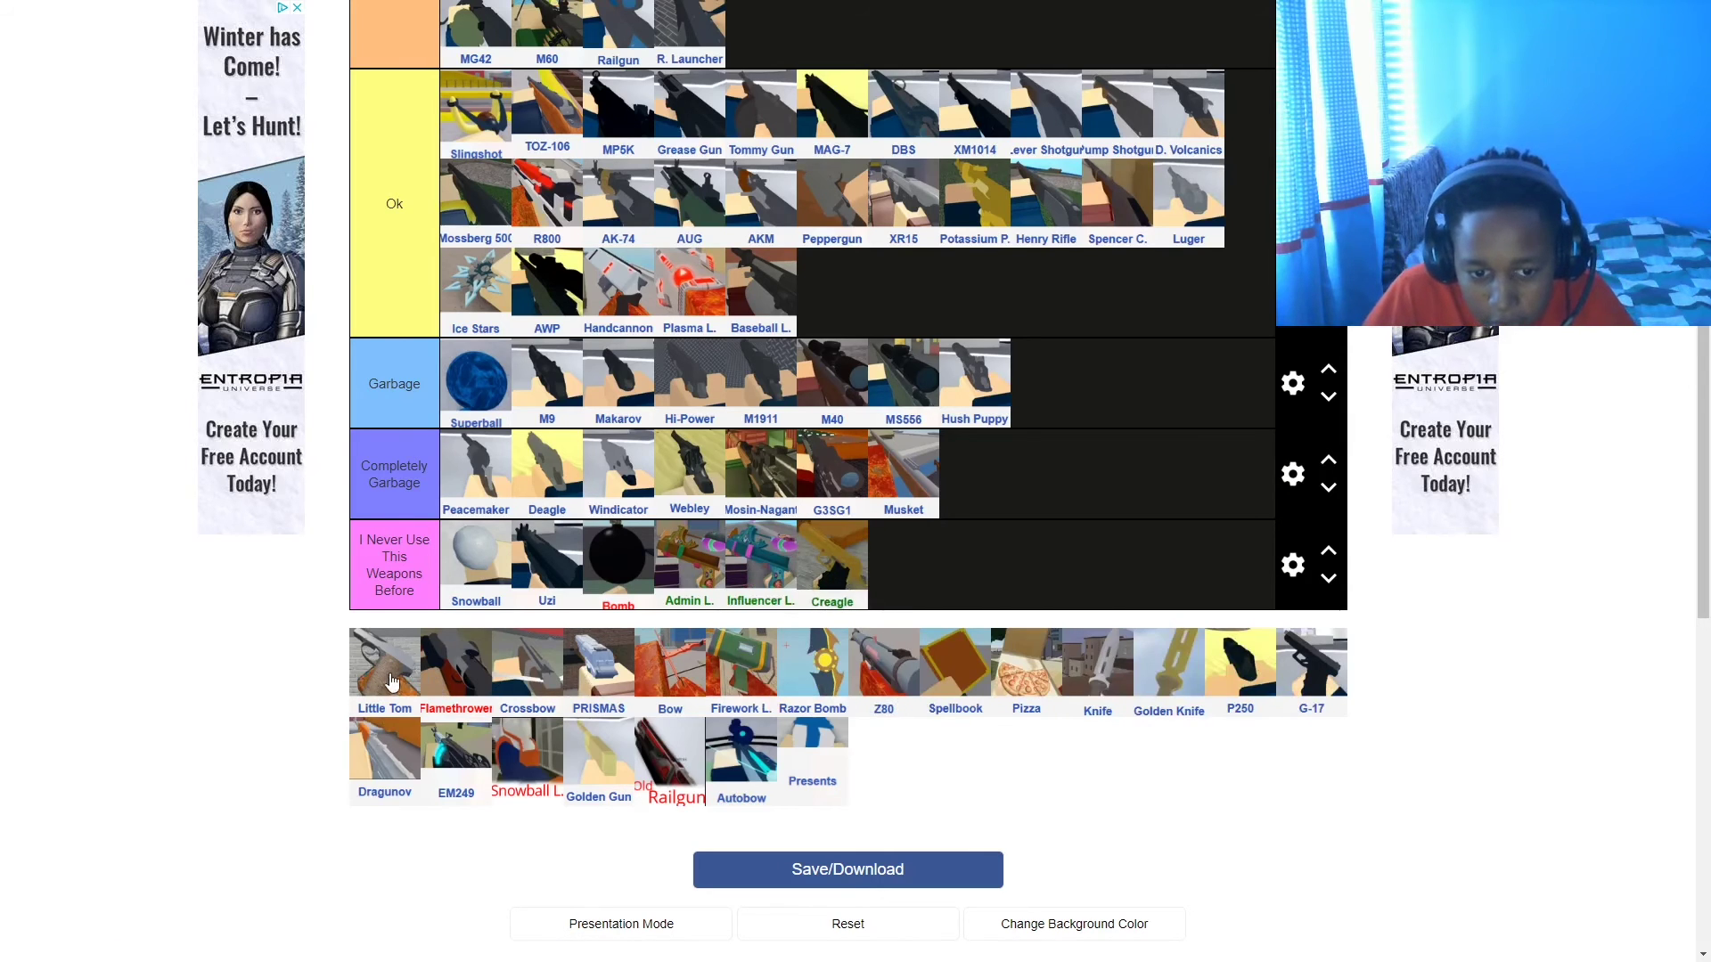
left_click_drag(390, 682, 948, 568)
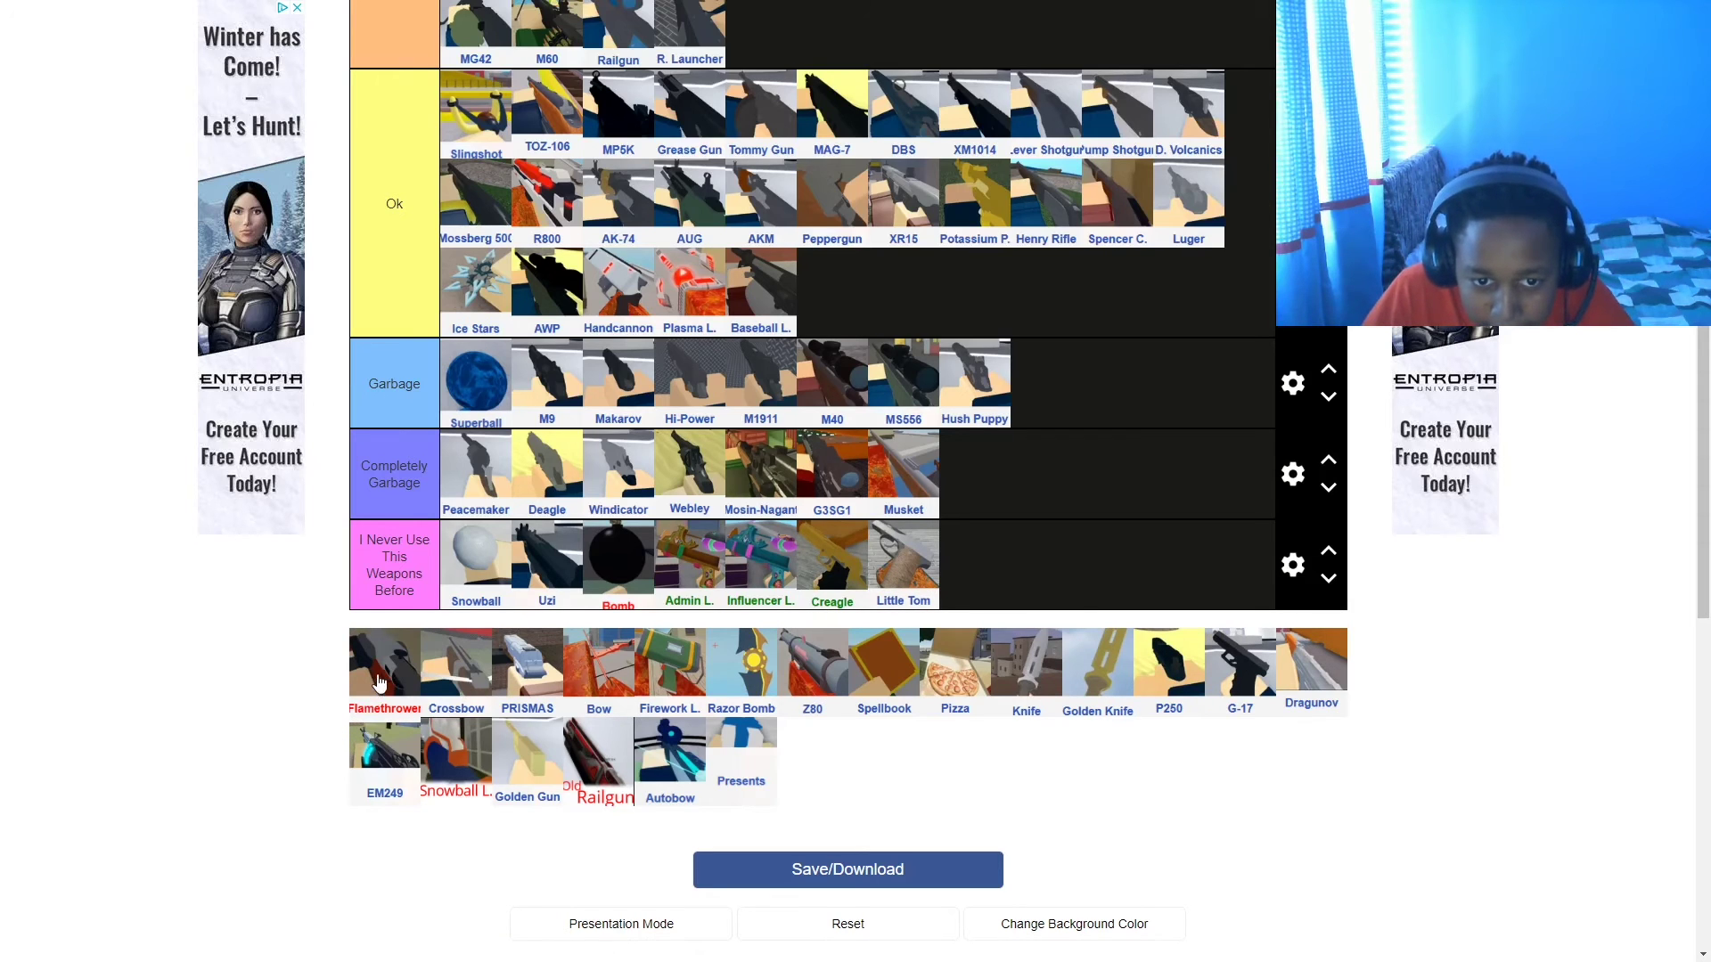
left_click_drag(382, 681, 856, 323)
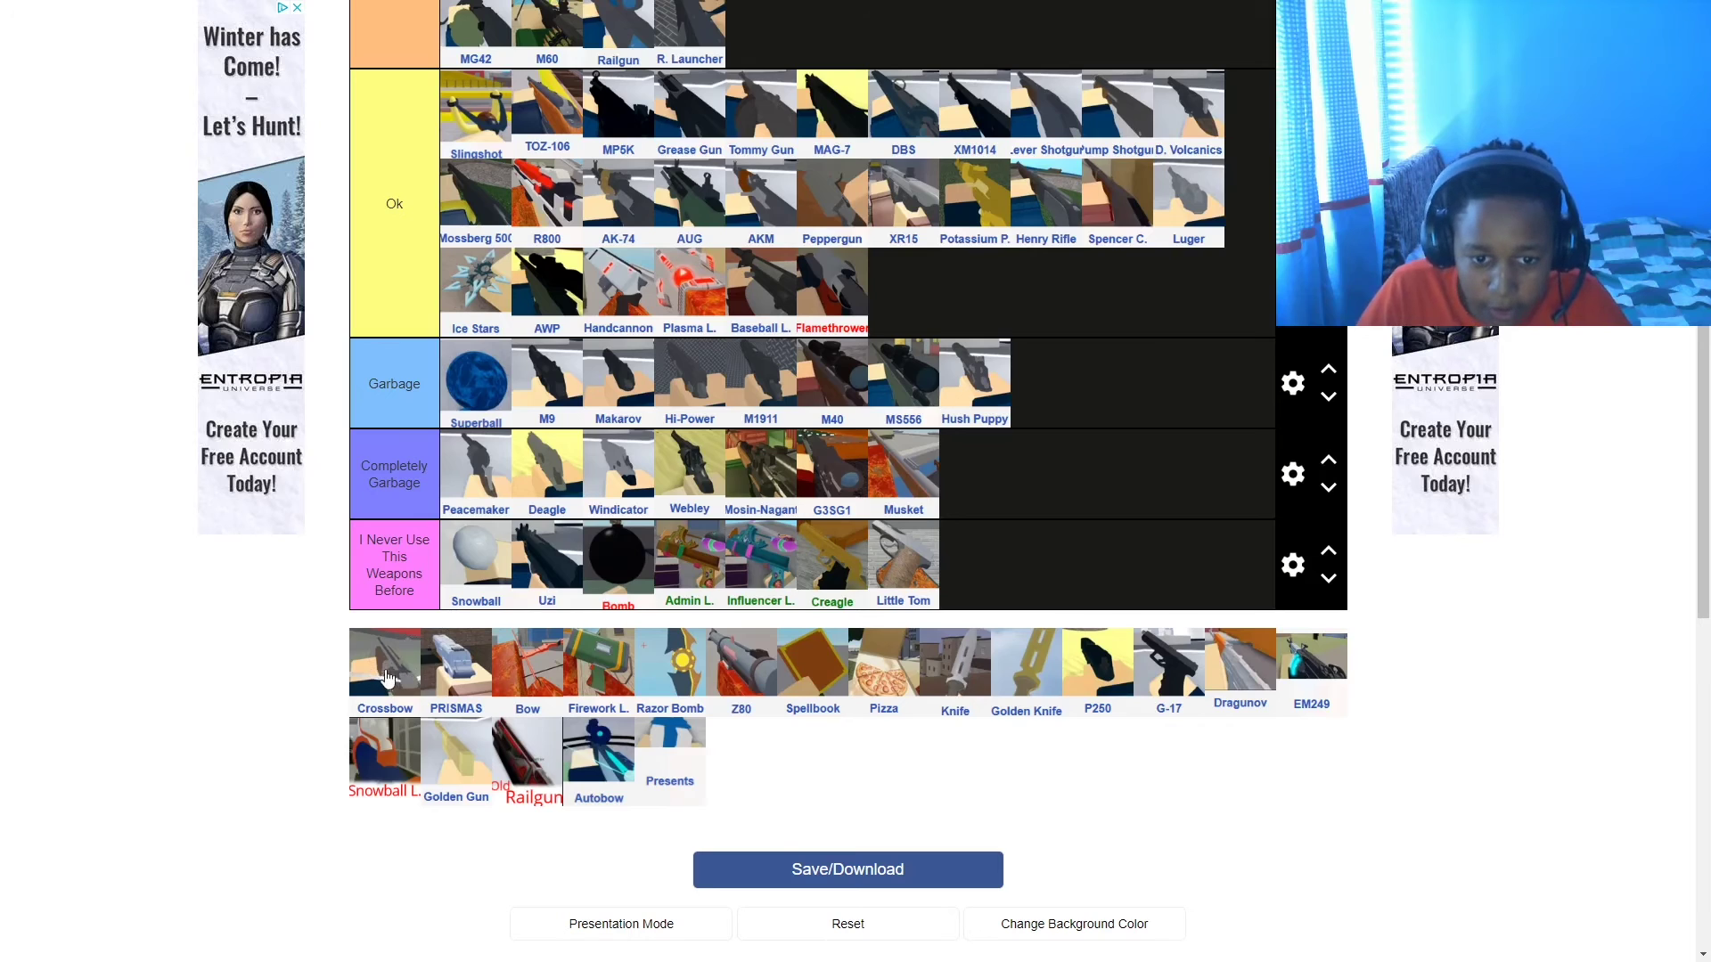
- Put Crossbow in Completely Garbage and move Old Railgun and Snowball L. to never-used
left_click_drag(393, 673, 955, 476)
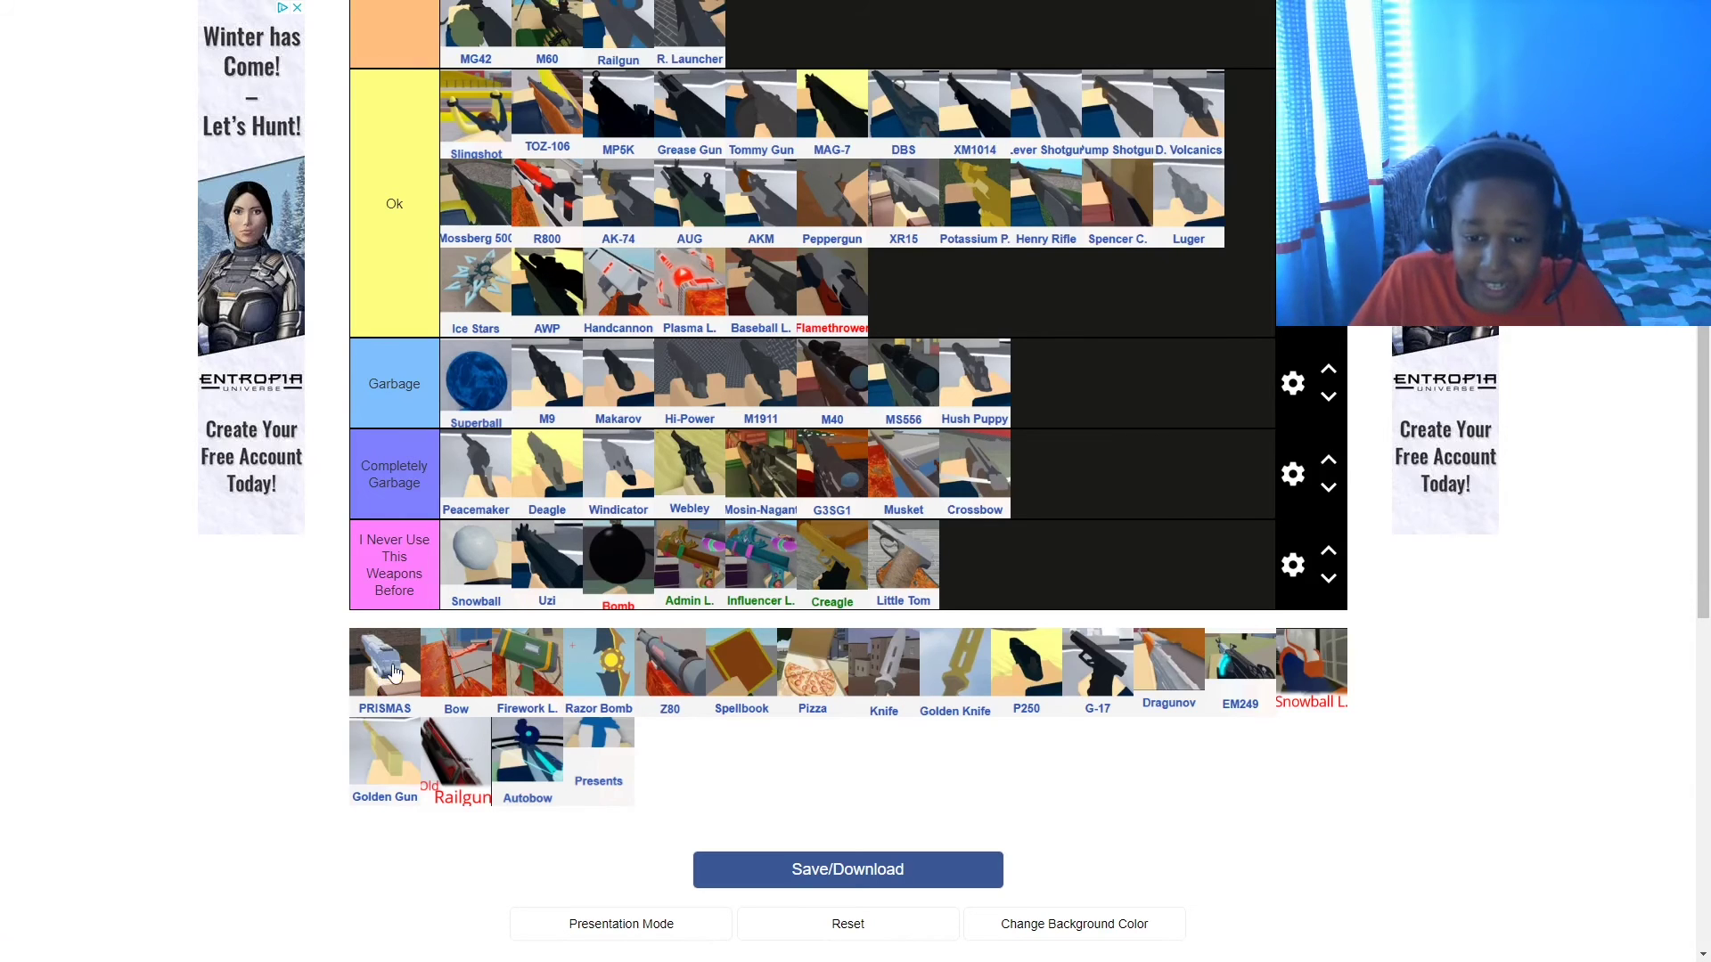
left_click_drag(457, 784, 971, 571)
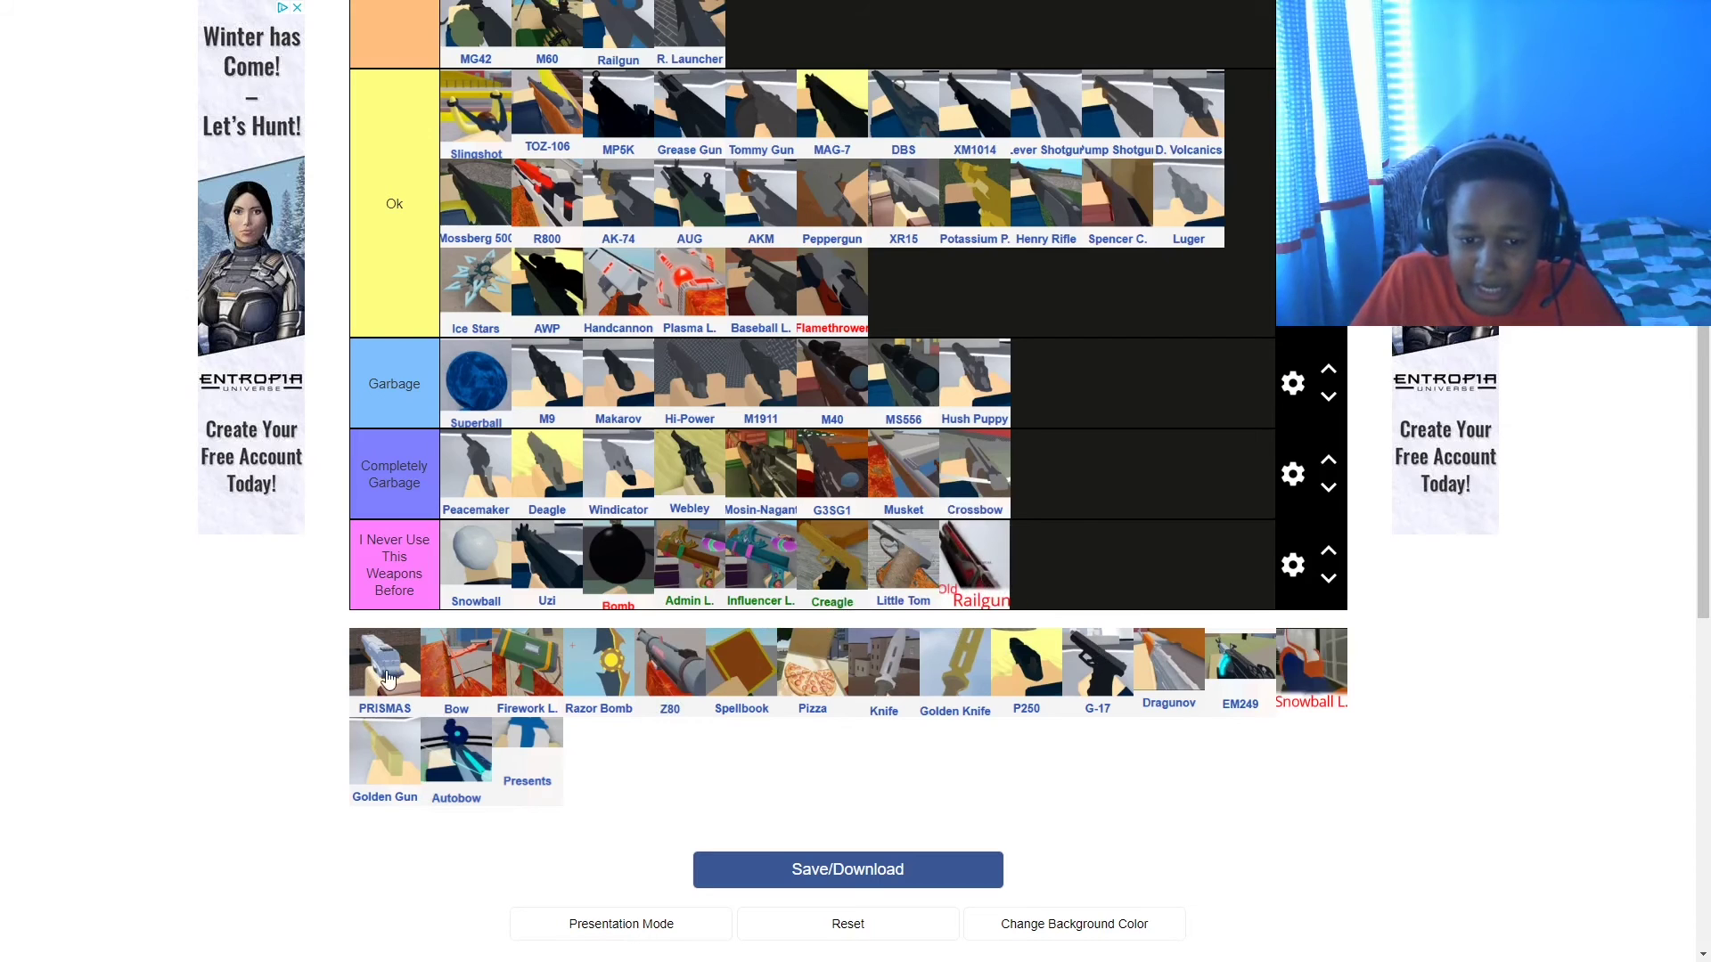
left_click_drag(1323, 695, 1105, 569)
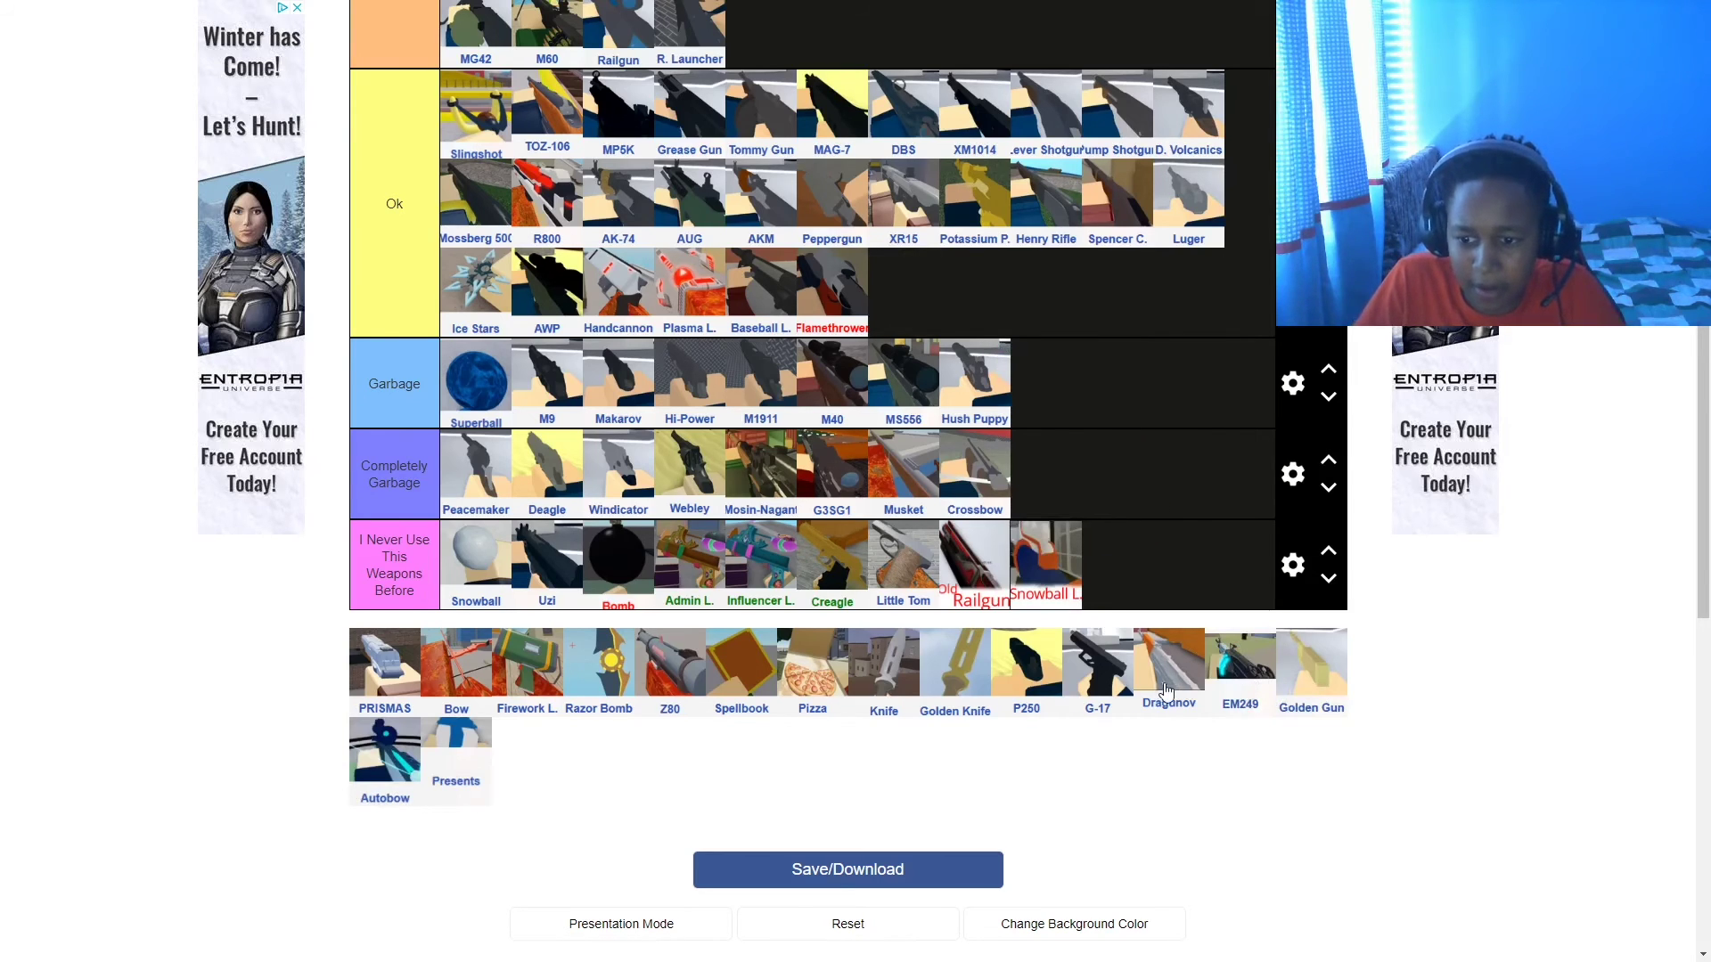
- Add Dragunov and PRISMAS to Good, P250 to Garbage, Spellbook after Crossbow, and Bow after Flamethrower
left_click_drag(1167, 686, 869, 40)
left_click_drag(1024, 684, 1114, 408)
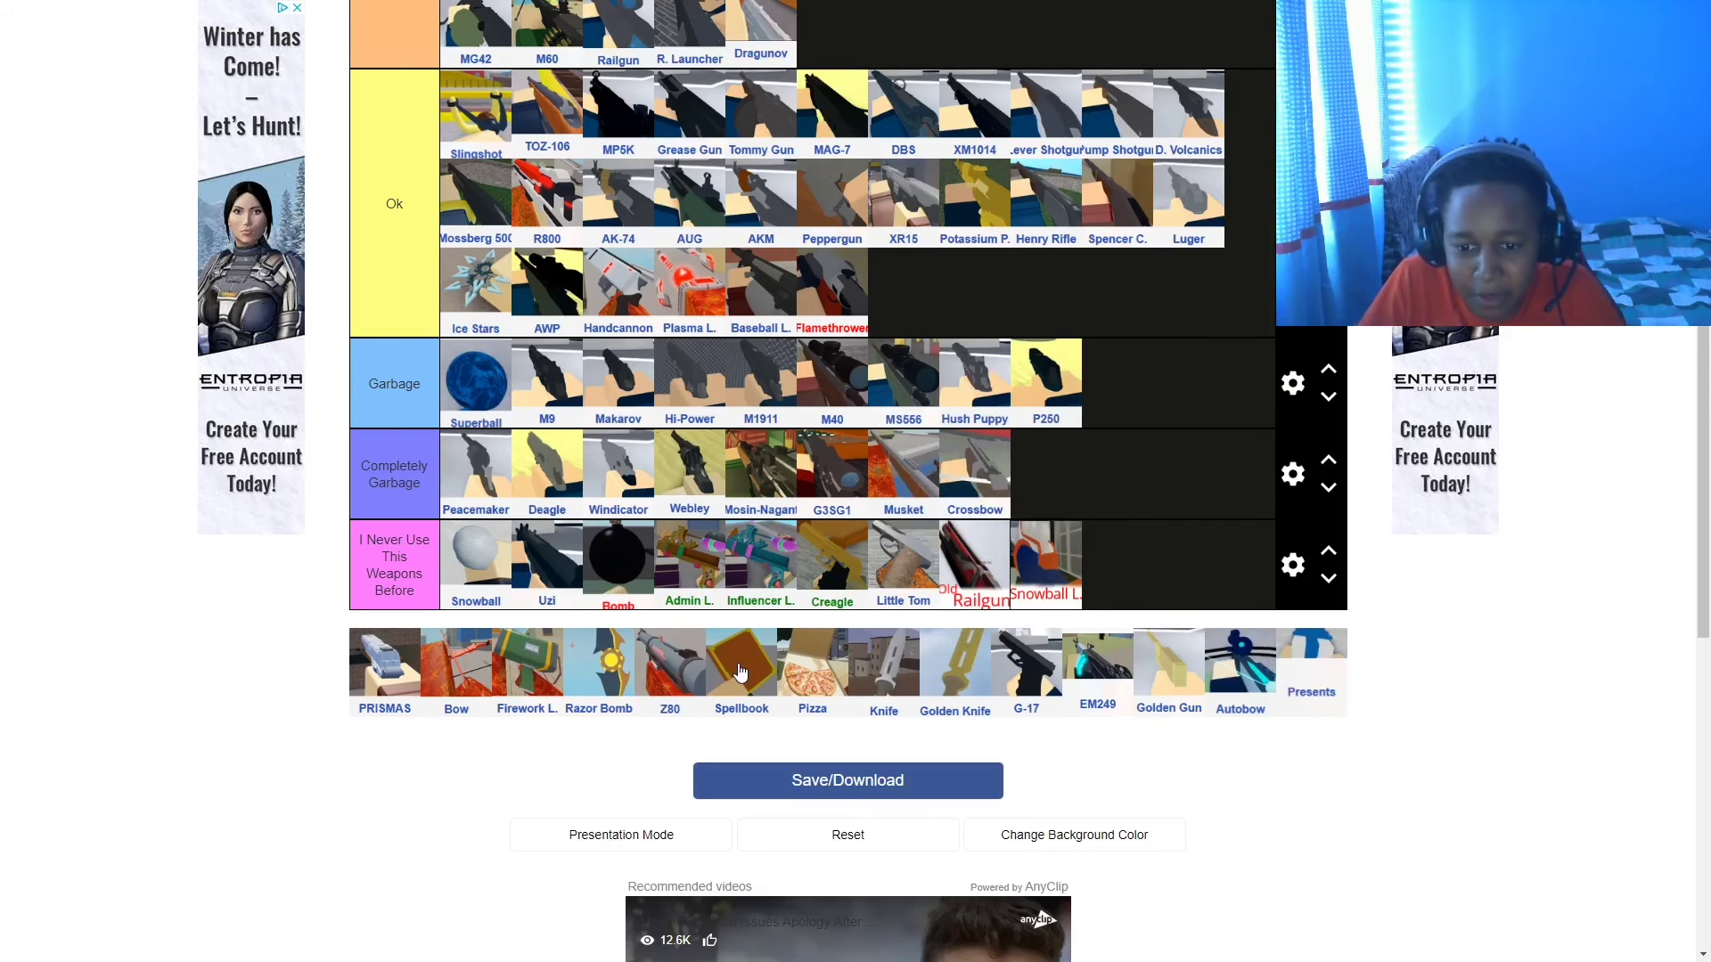
left_click_drag(741, 670, 1125, 493)
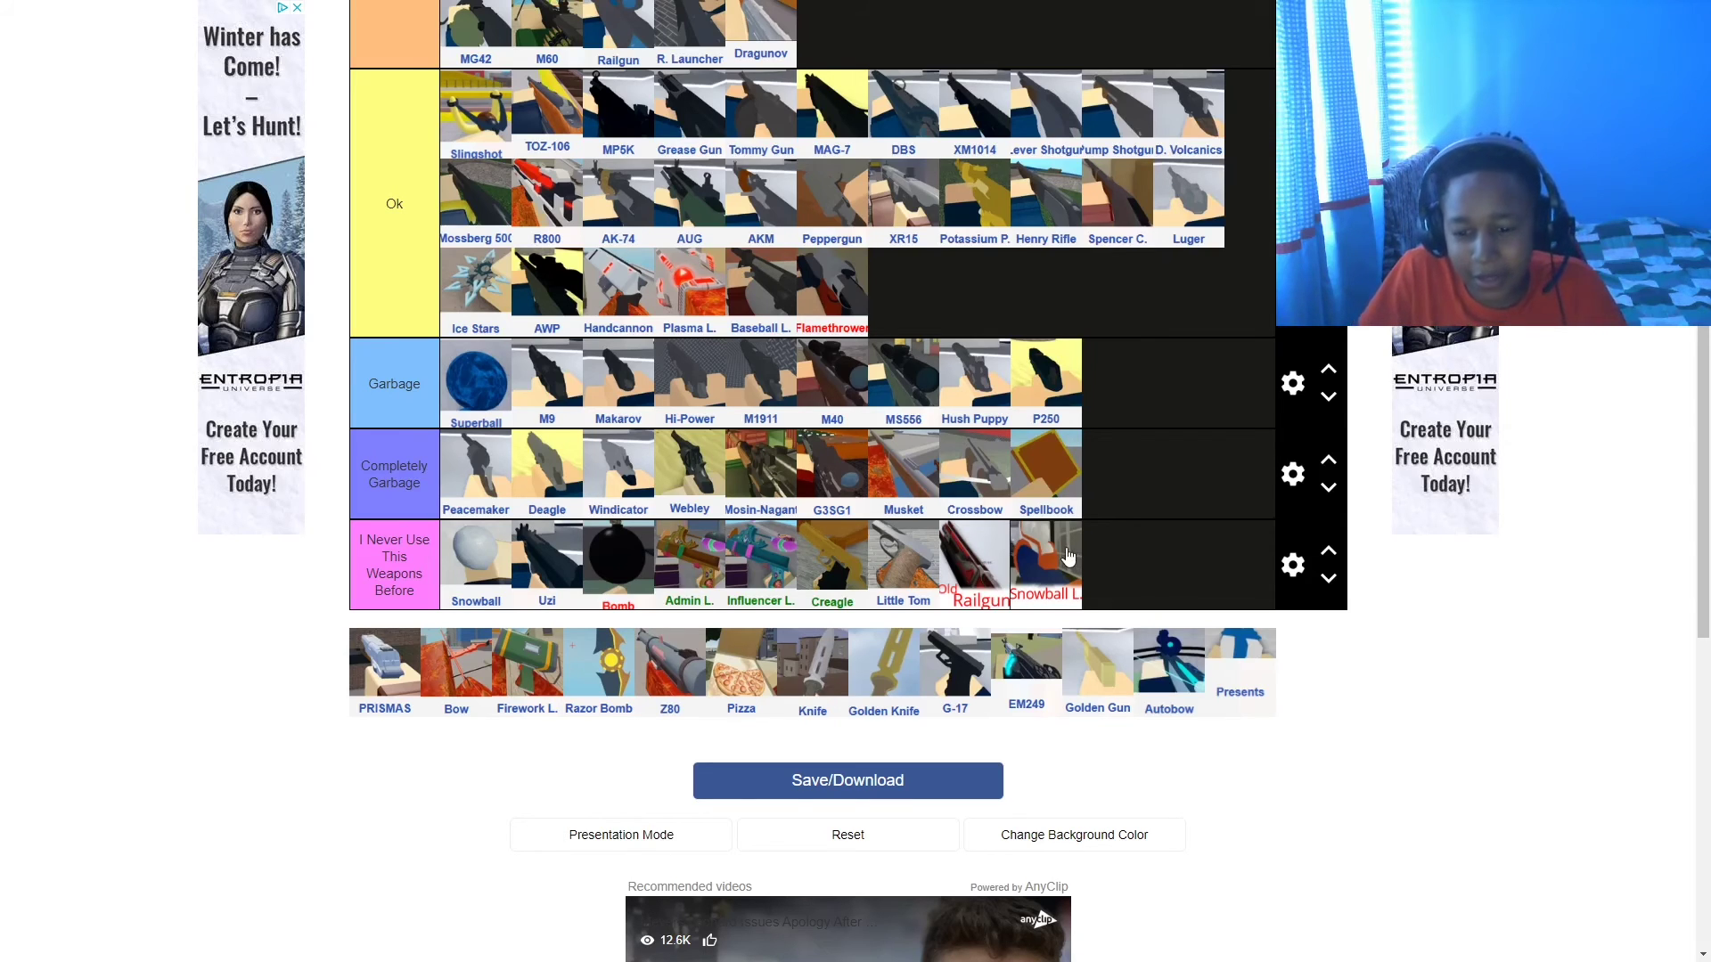
left_click_drag(367, 679, 821, 21)
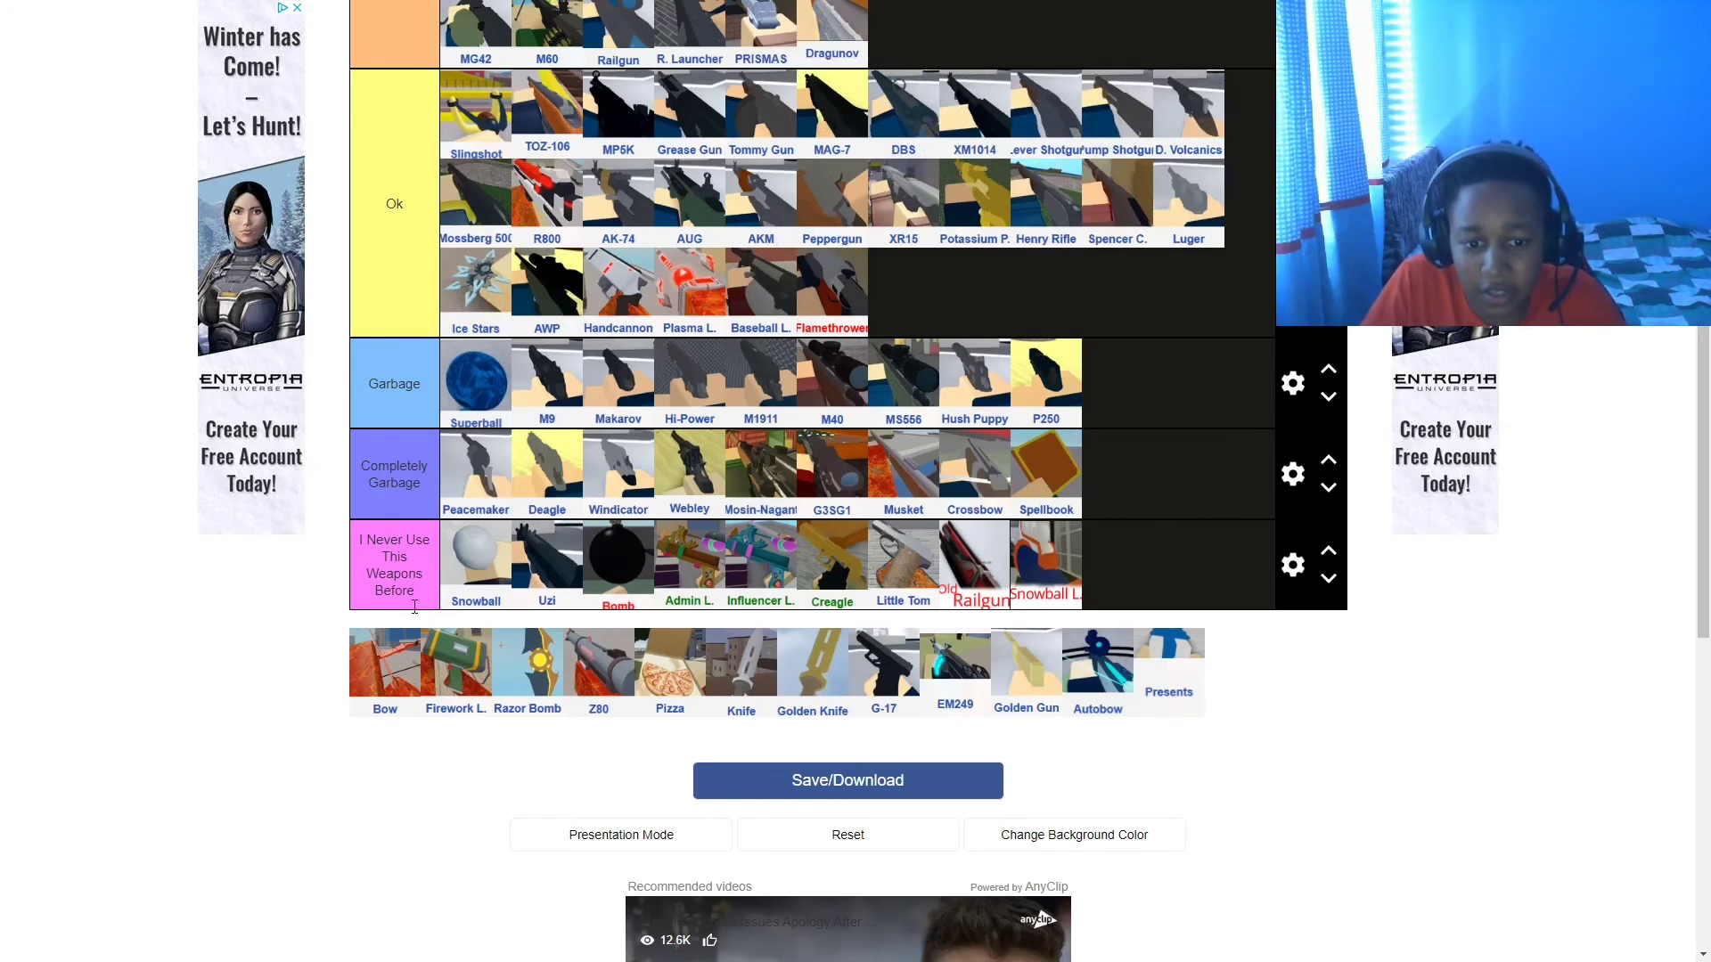
left_click_drag(375, 704, 962, 310)
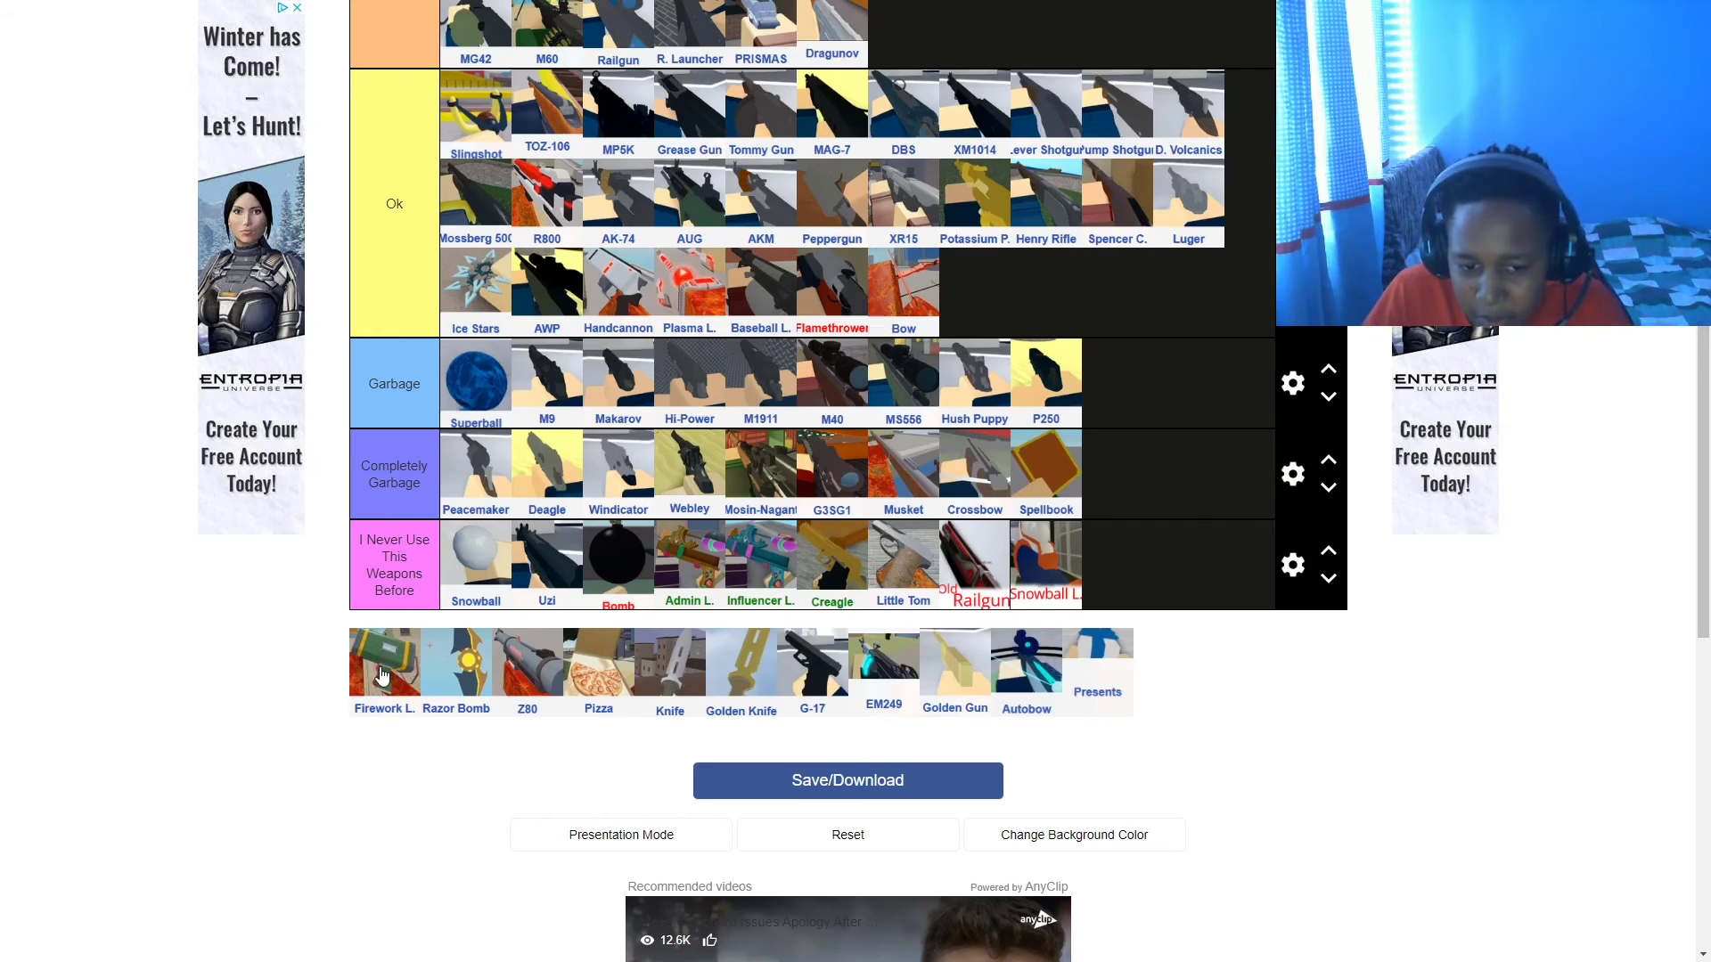
- Put Firework L. at the end of the Ok tier and EM249 in BEST
left_click_drag(381, 677, 1002, 291)
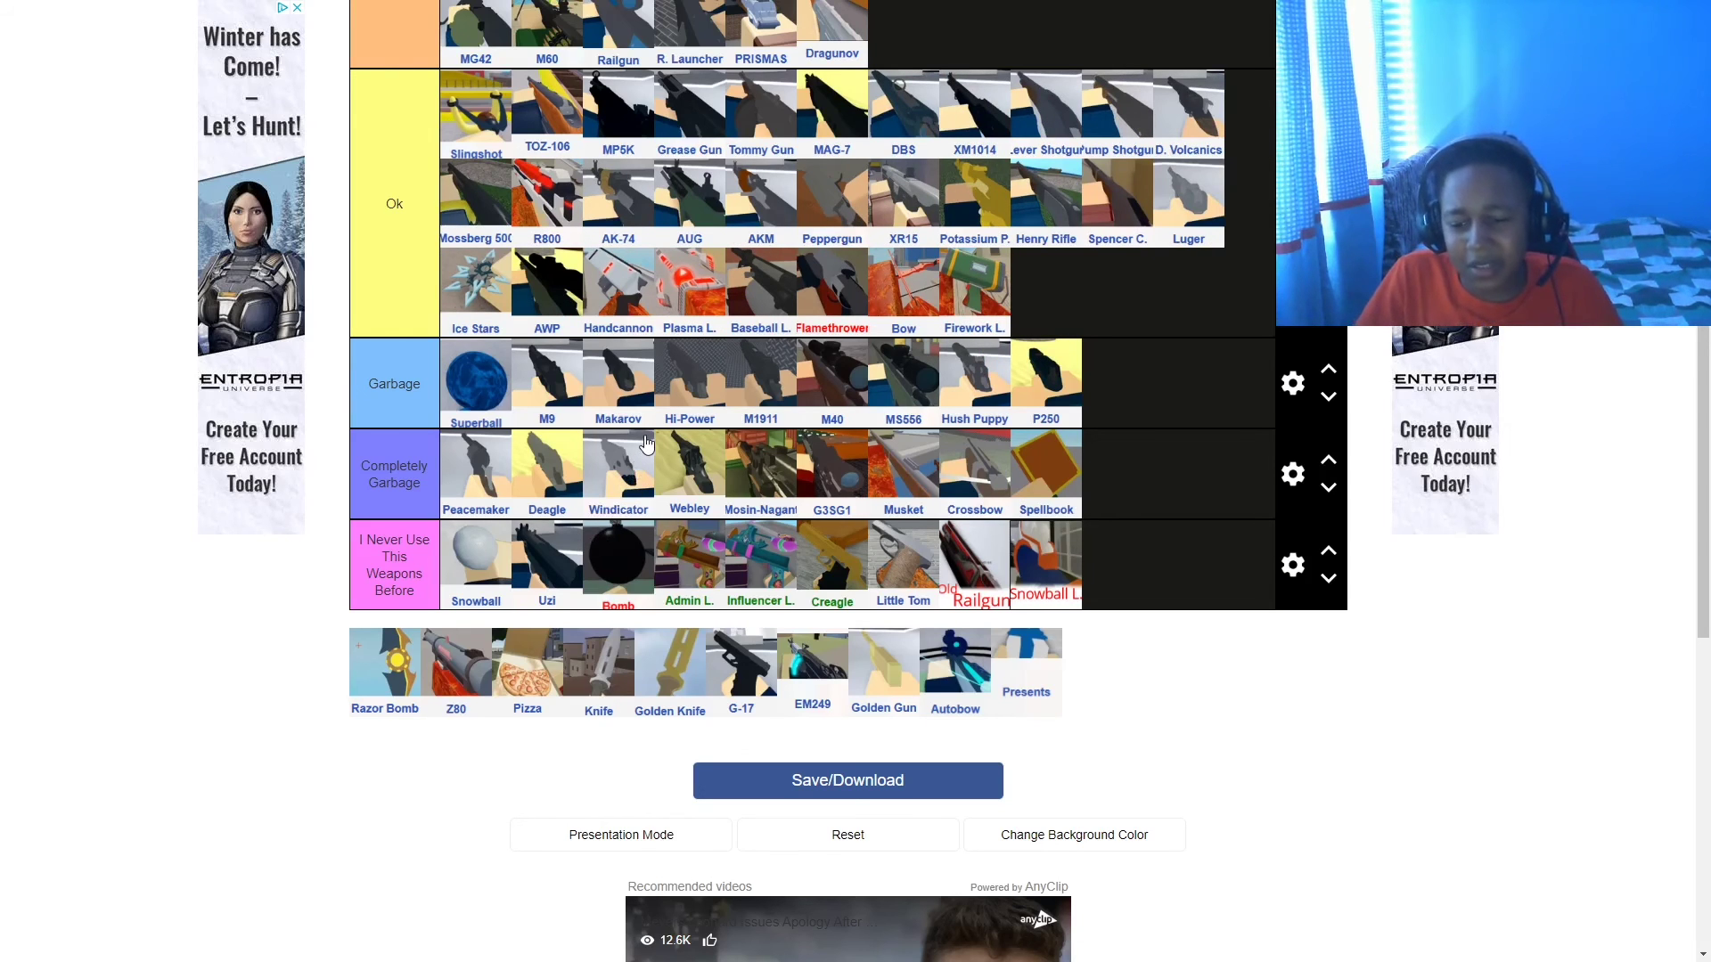
scroll(633, 455, "up", 1)
scroll(588, 499, "down", 1)
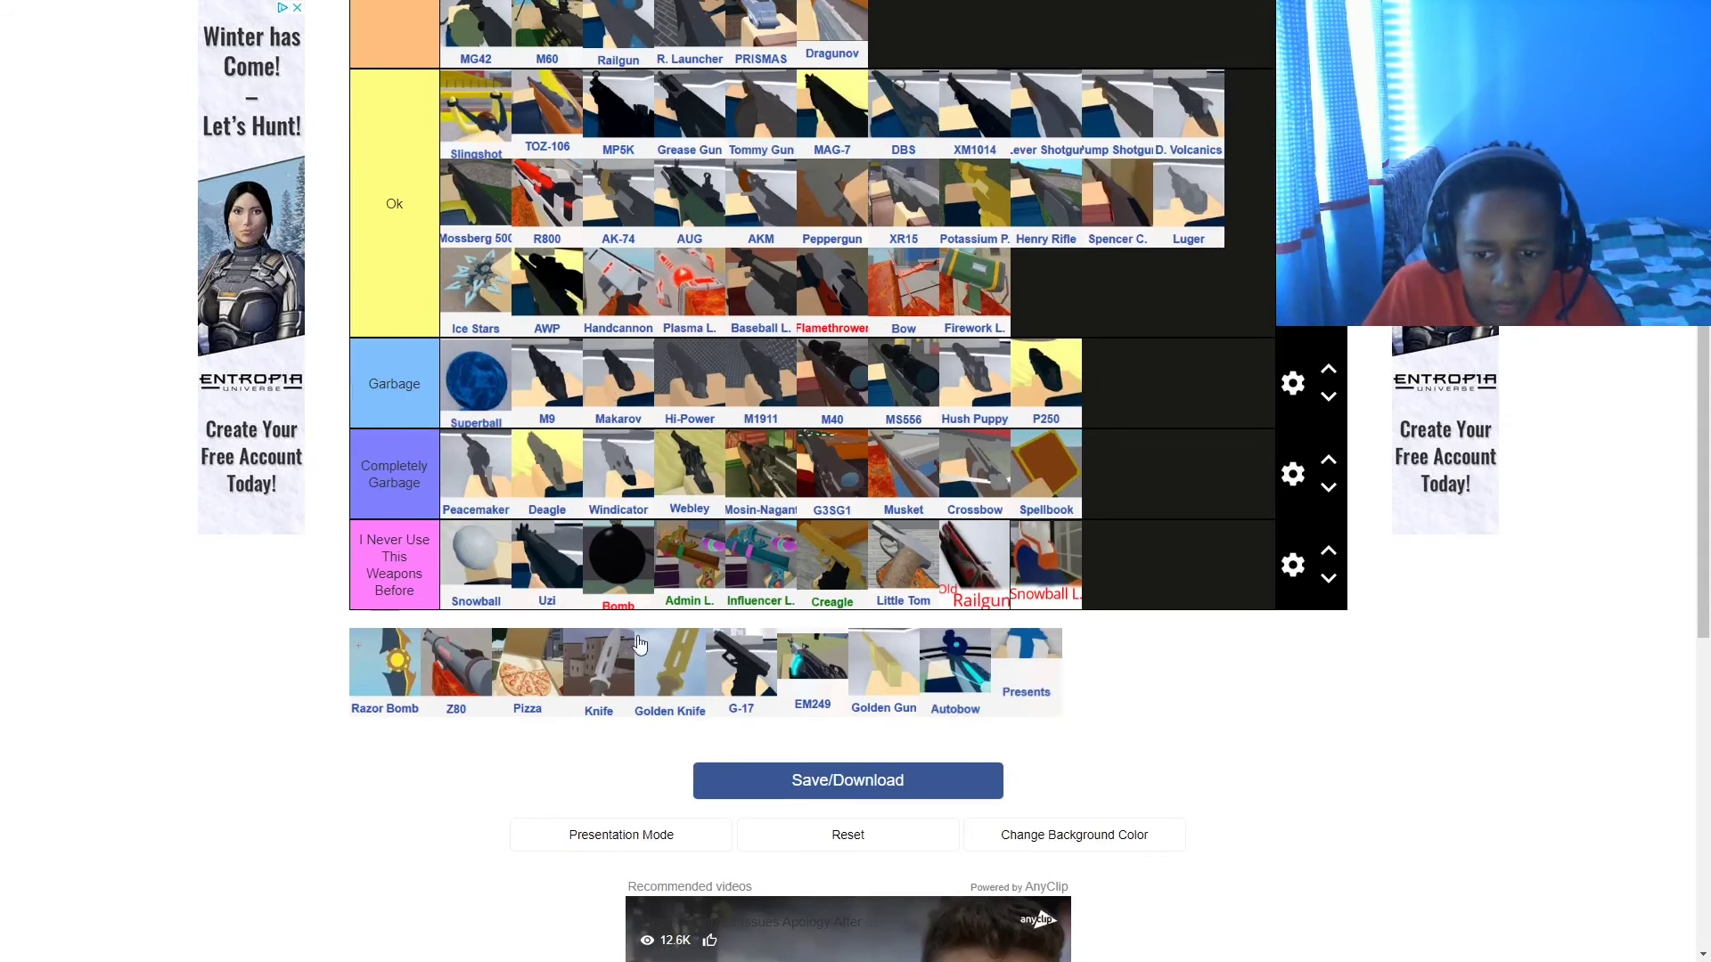
left_click_drag(795, 682, 766, 35)
- Add Razor Bomb and then Z80 to BEST after EM249
scroll(916, 460, "down", 3)
scroll(916, 460, "up", 3)
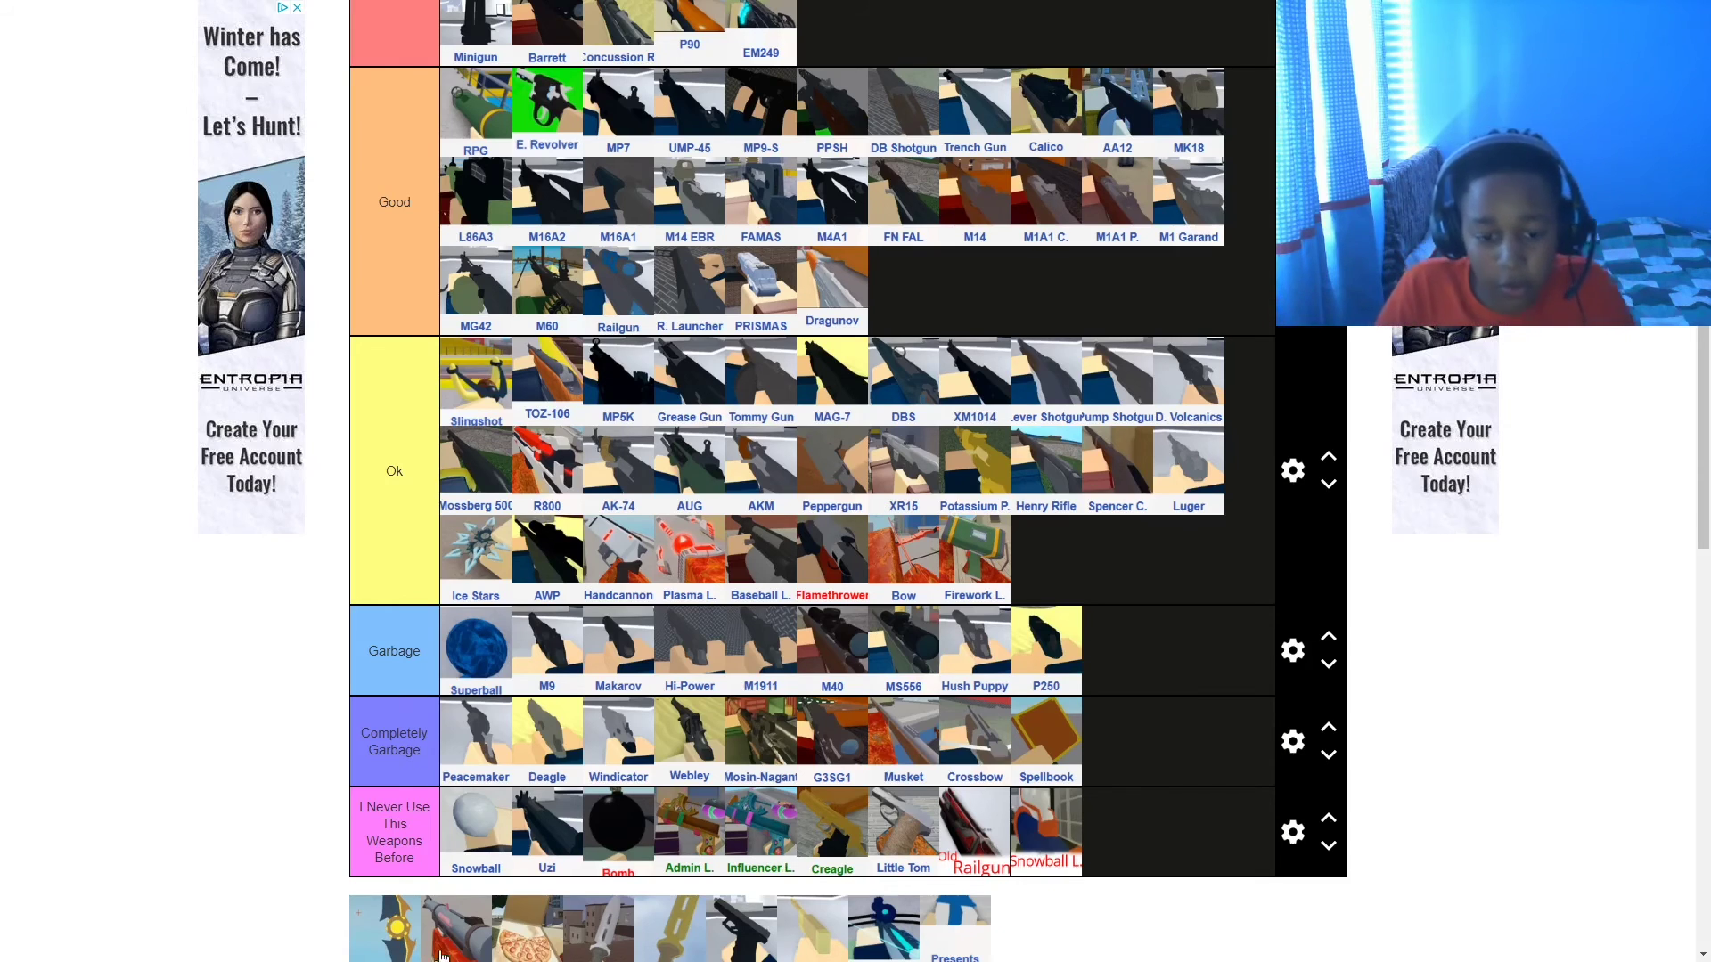
left_click_drag(395, 940, 832, 32)
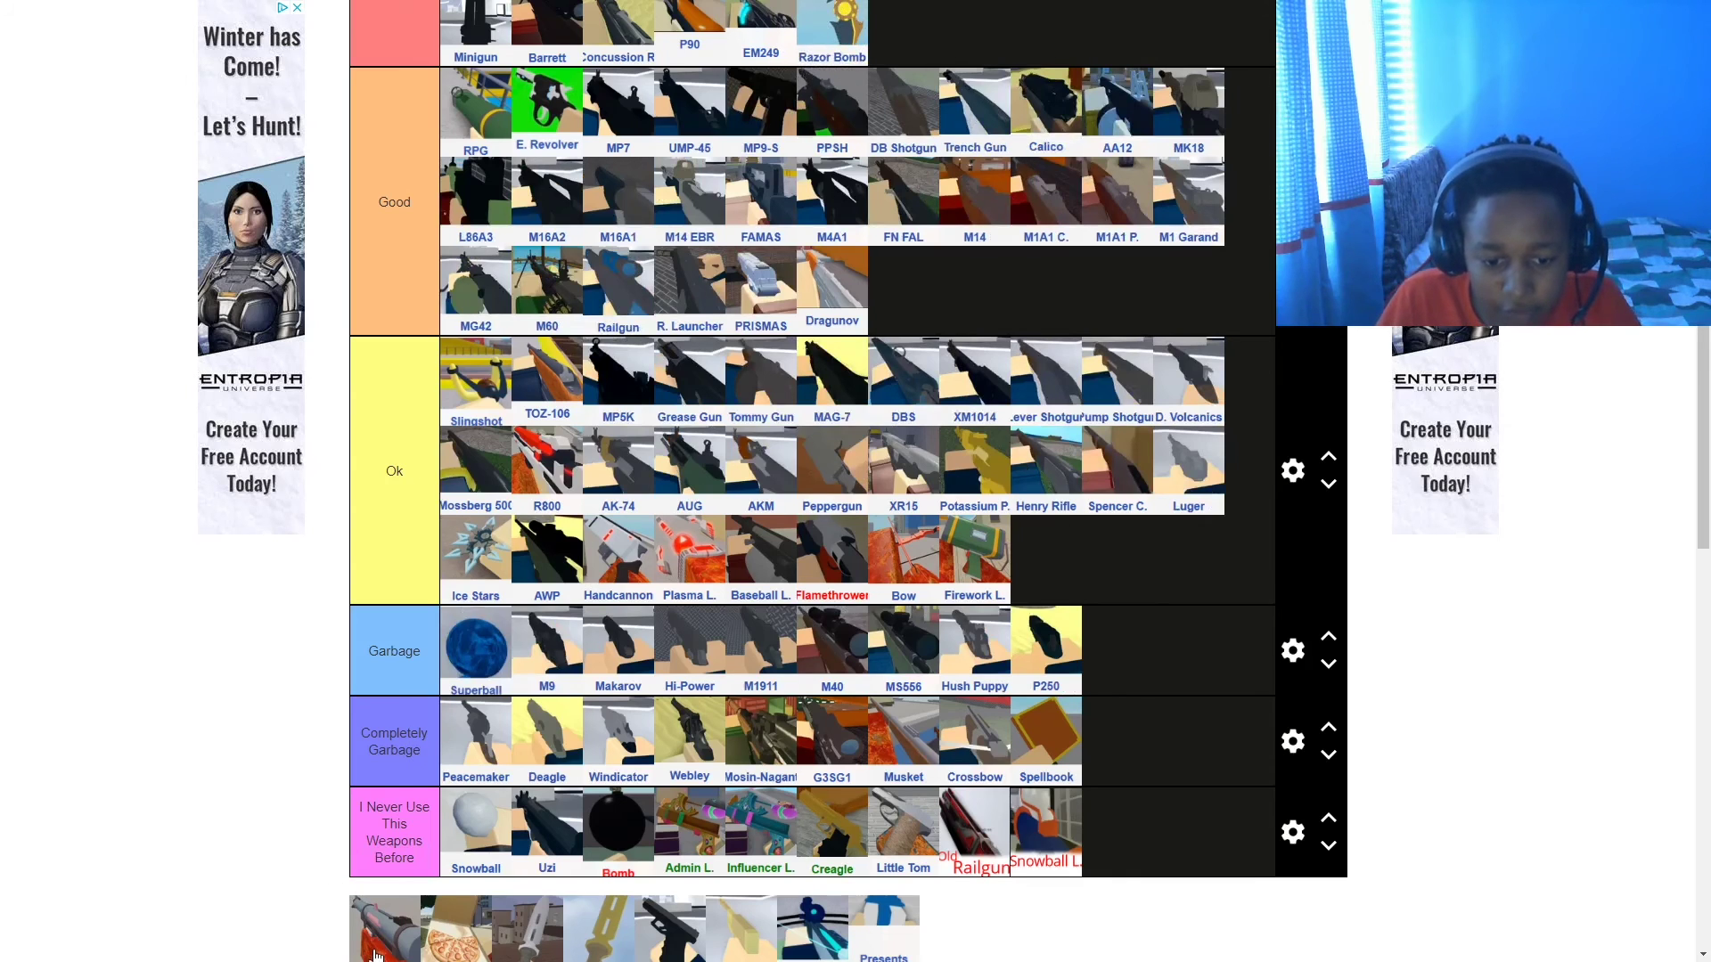
left_click_drag(373, 954, 901, 34)
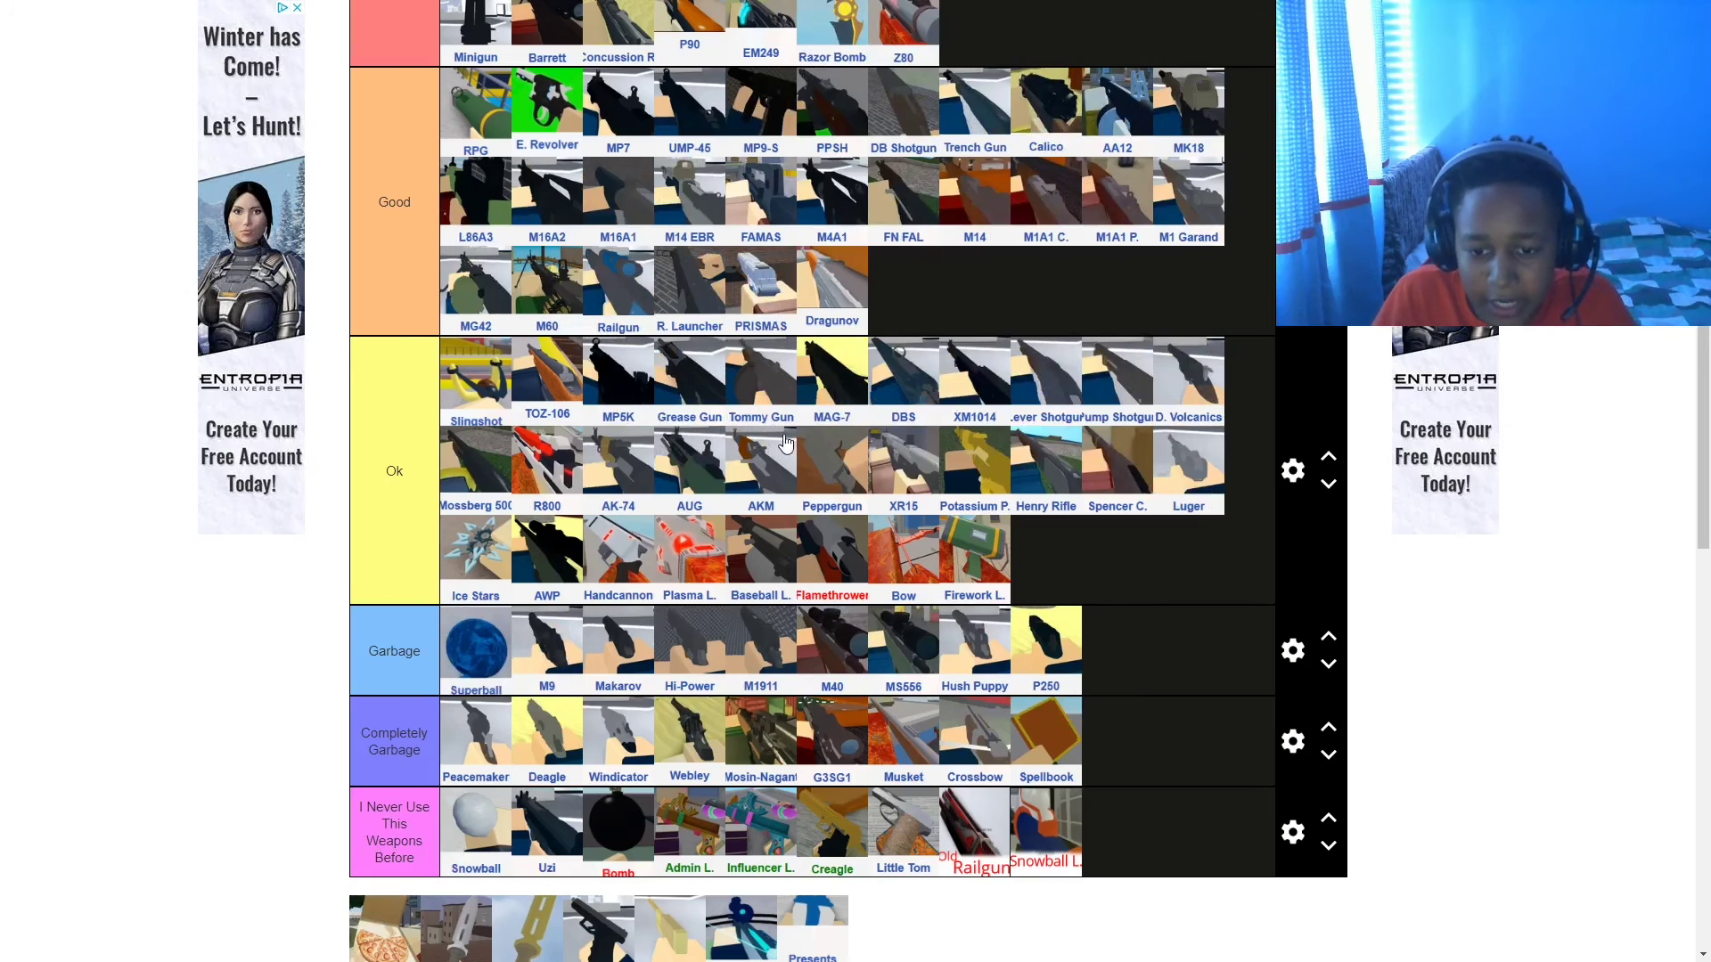
- Place Presents in the Garbage row and Pizza in the Completely Garbage row
scroll(780, 457, "down", 2)
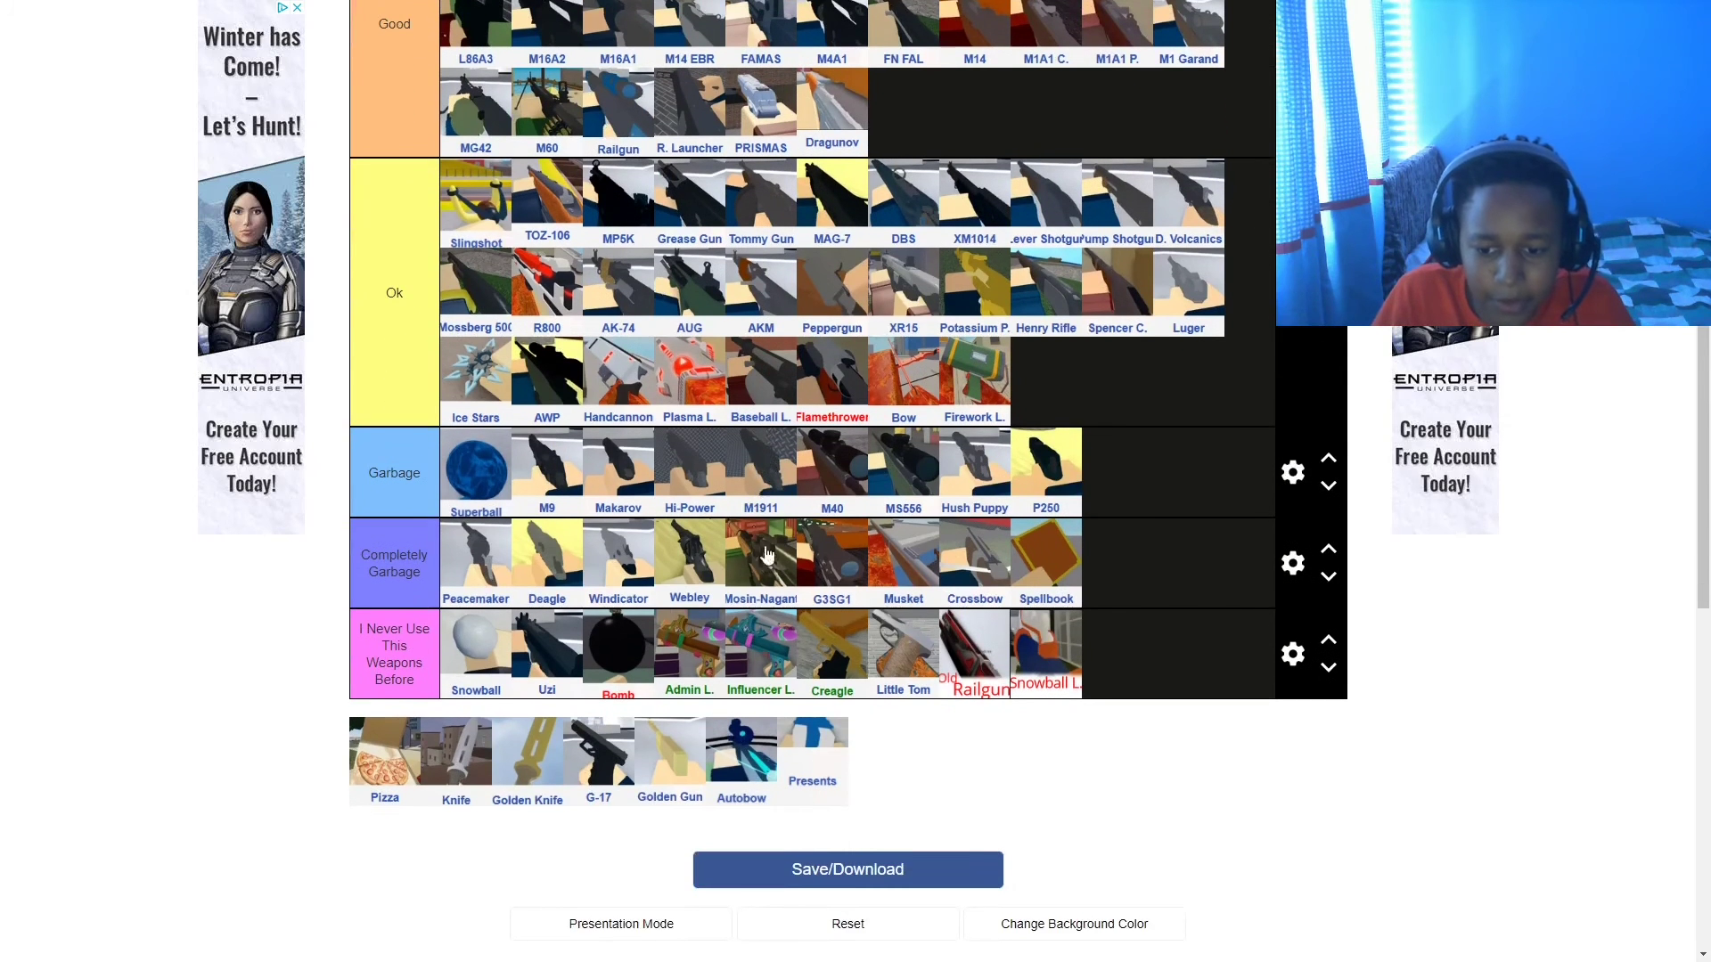
left_click_drag(808, 760, 1120, 577)
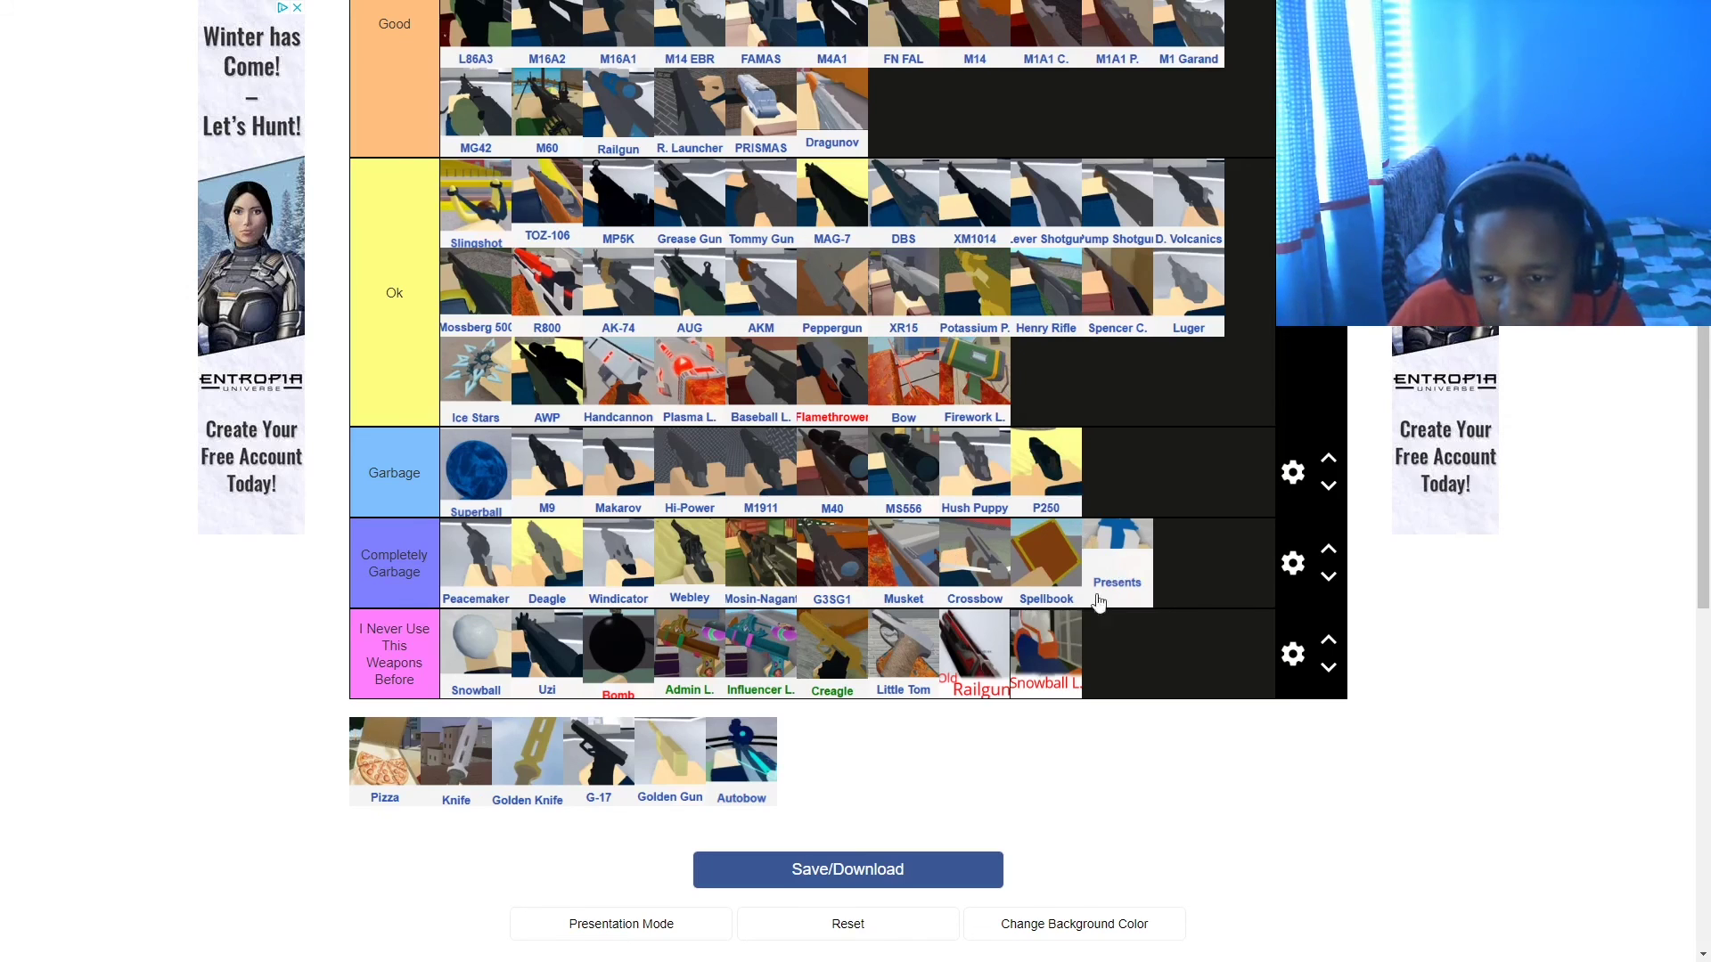
left_click_drag(1095, 598, 1121, 481)
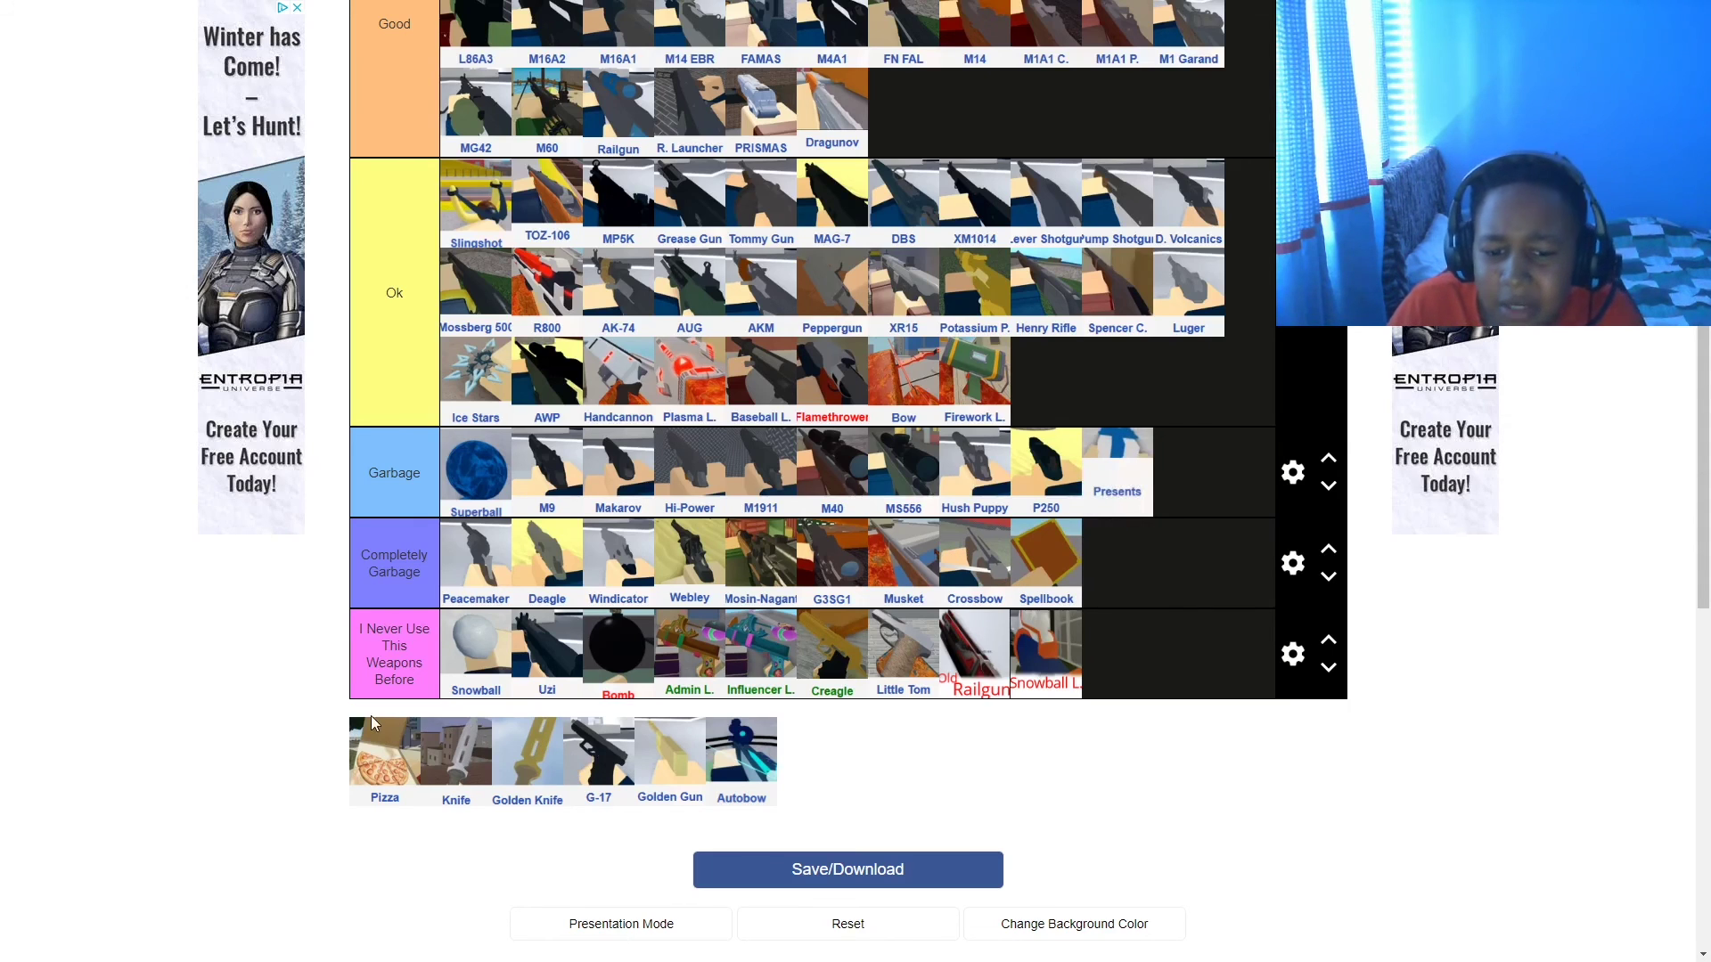
left_click_drag(373, 771, 1149, 573)
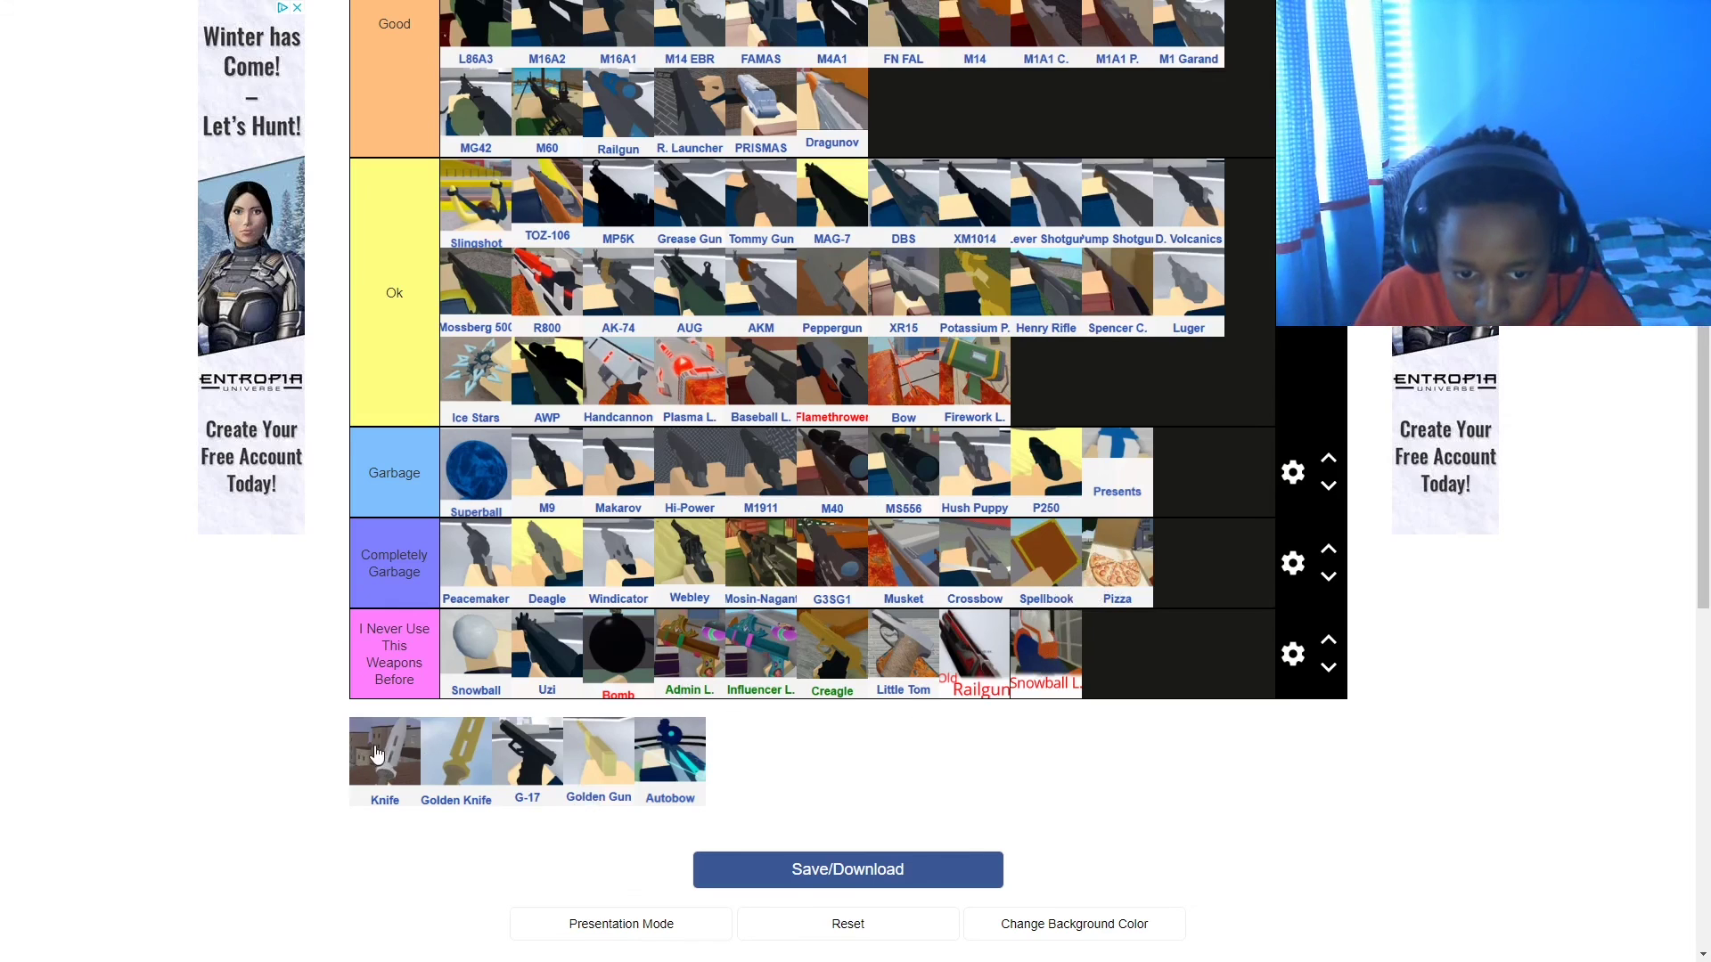
- Rank Knife in Ok, G-17 in Garbage, and Golden Knife, Golden Gun and Autobow in Good
left_click_drag(385, 762, 1174, 372)
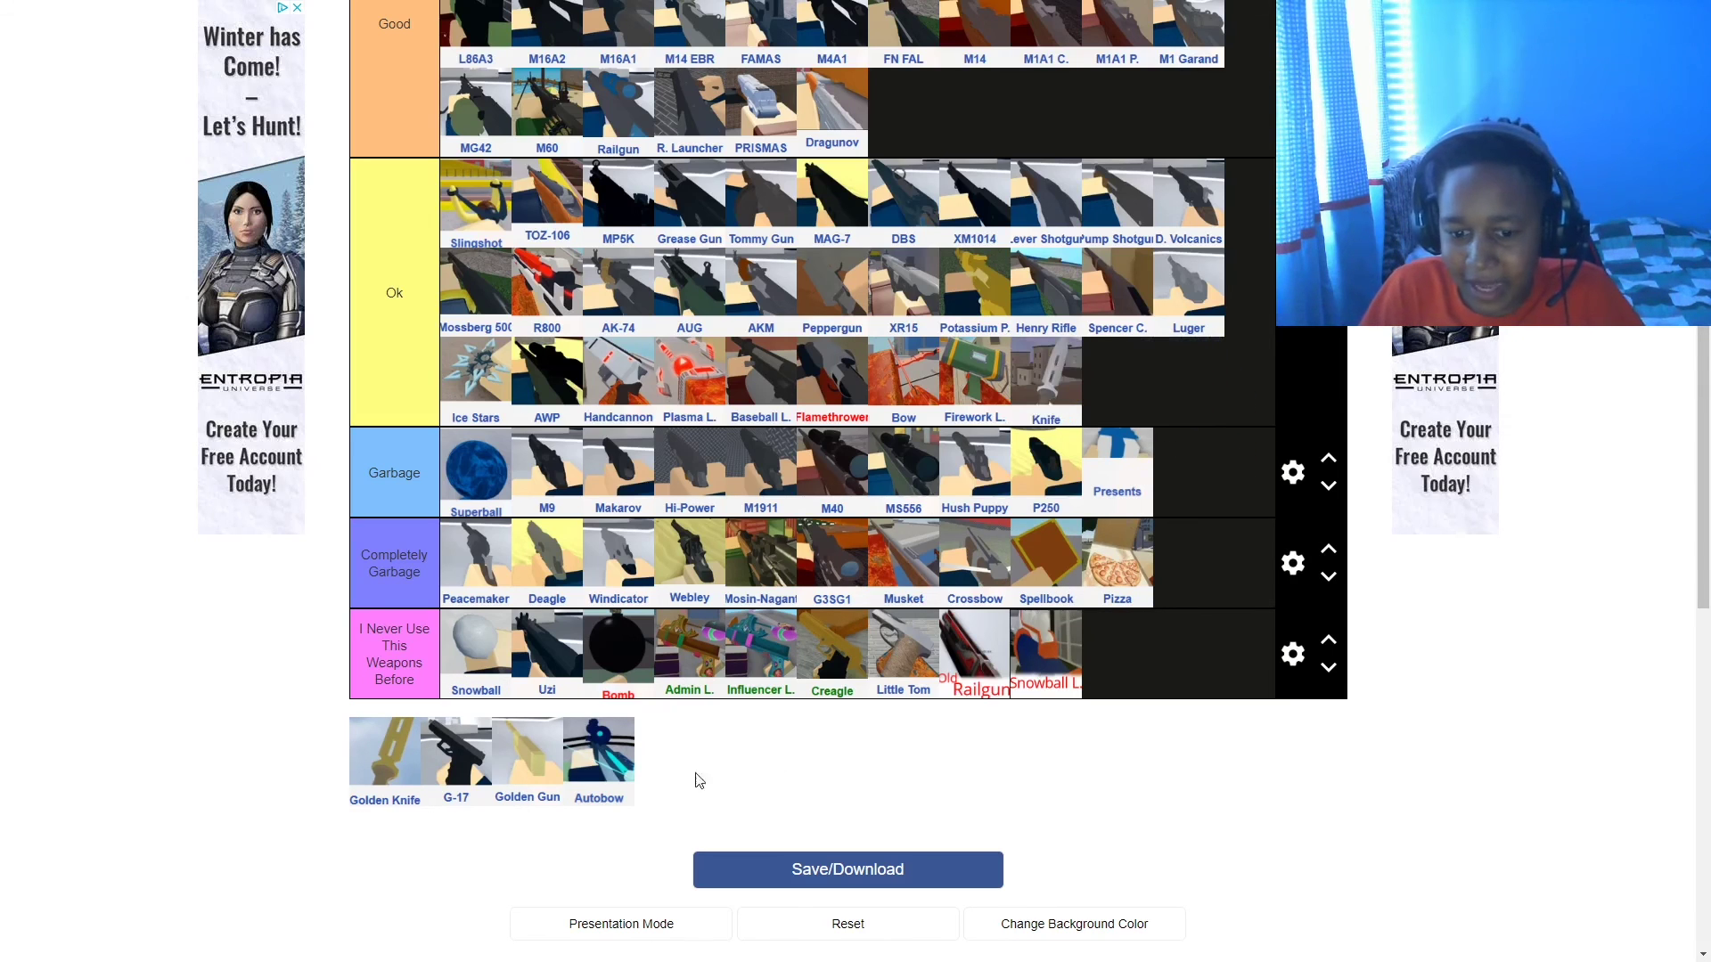
left_click_drag(378, 765, 915, 153)
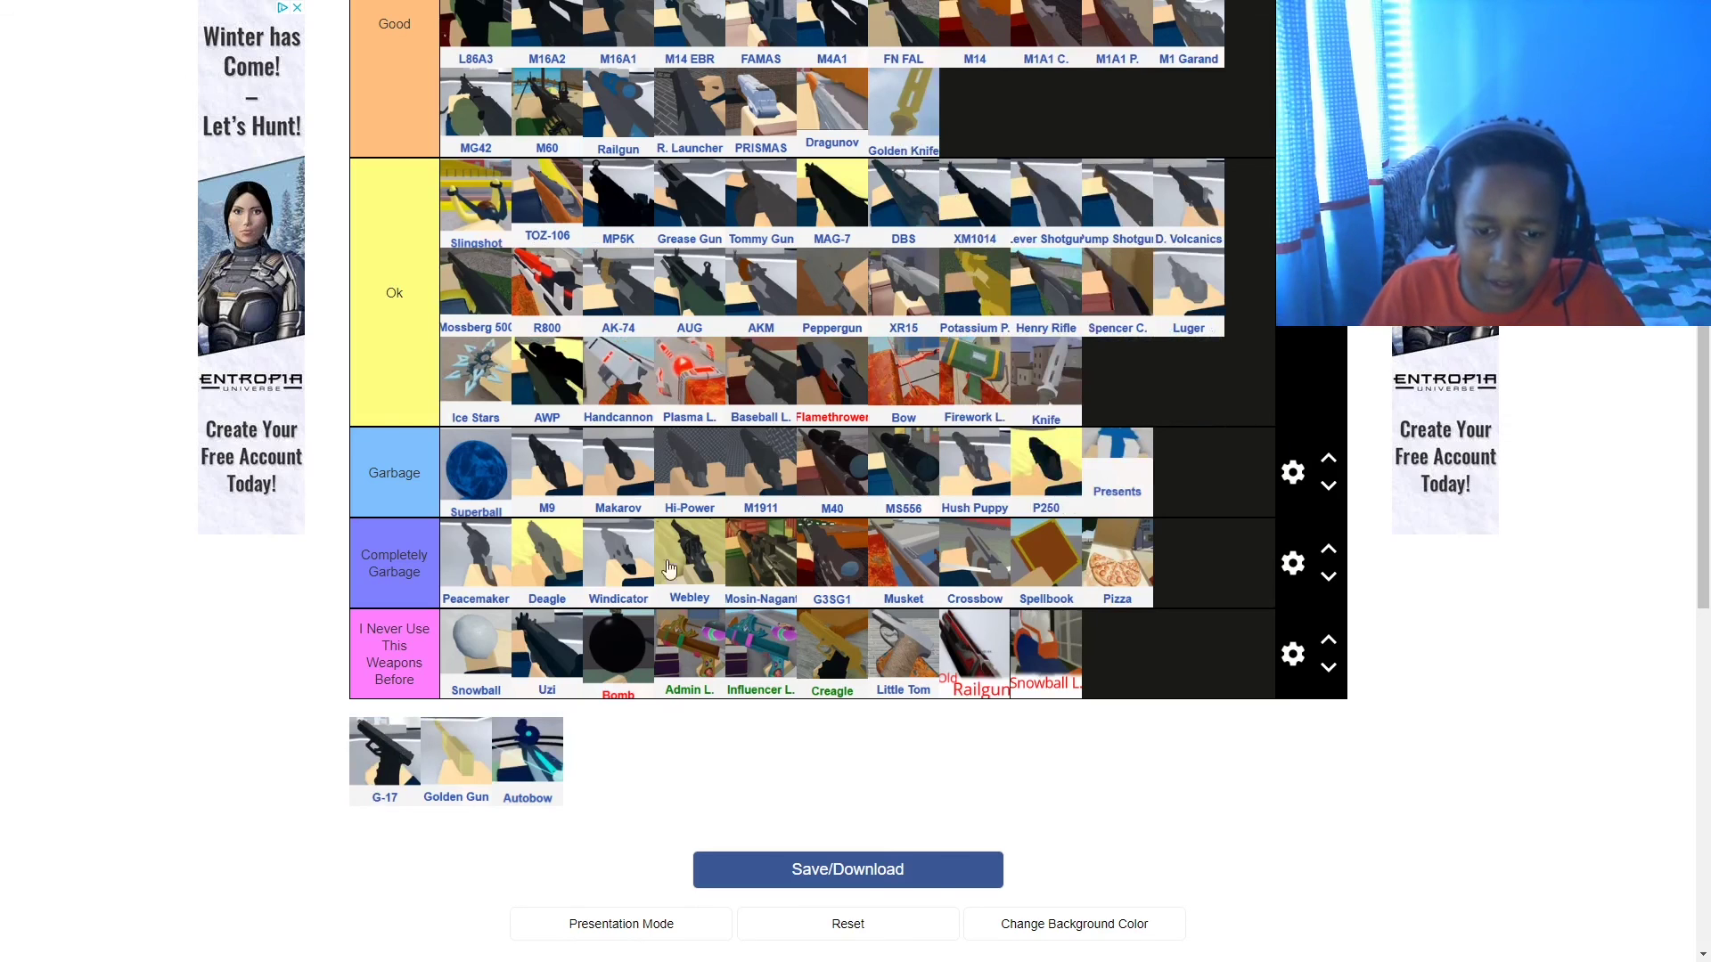
left_click_drag(378, 765, 1182, 497)
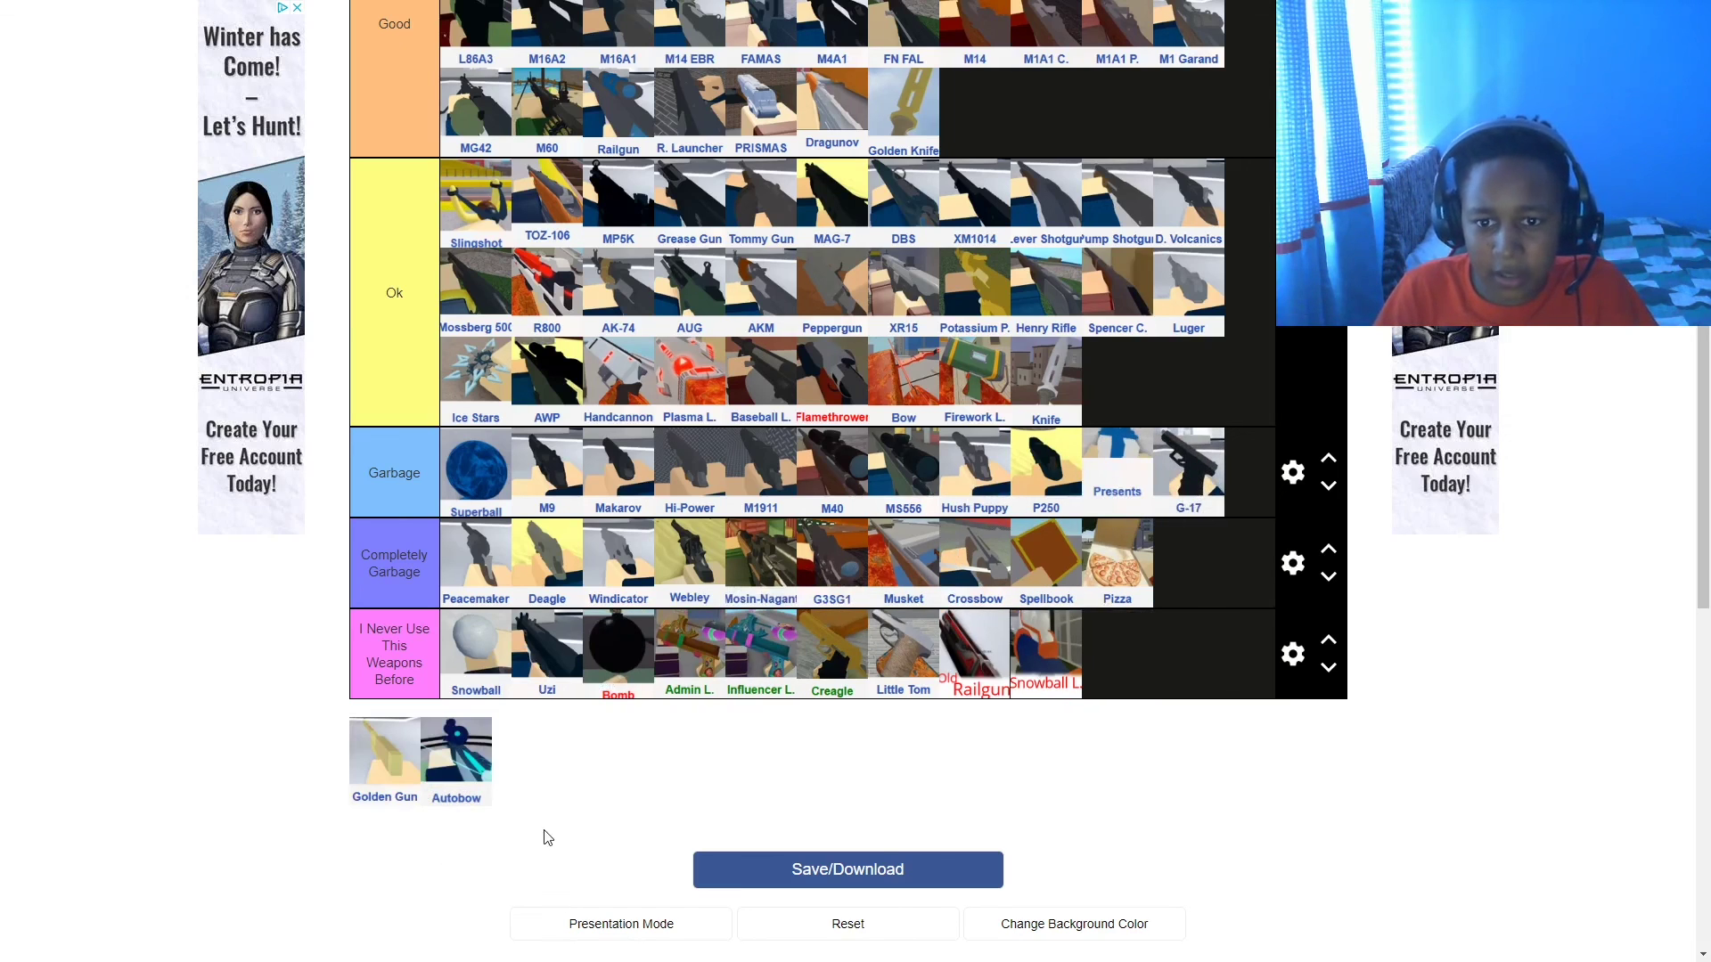
left_click_drag(361, 769, 974, 112)
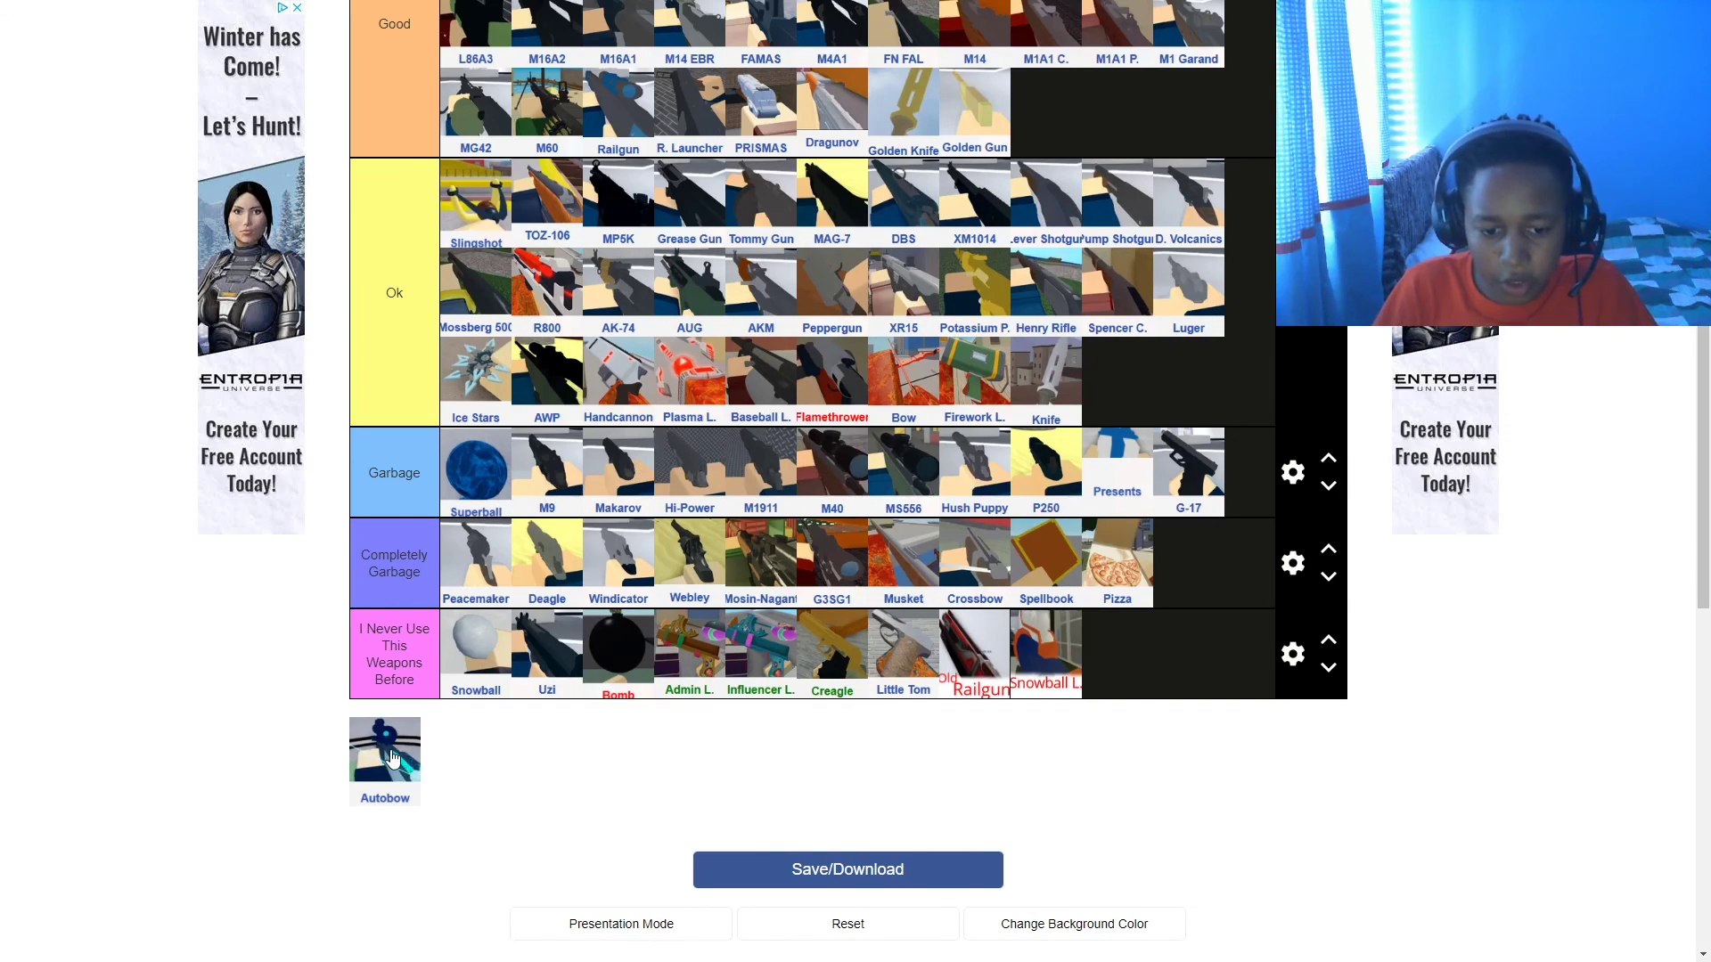
left_click_drag(392, 757, 1154, 129)
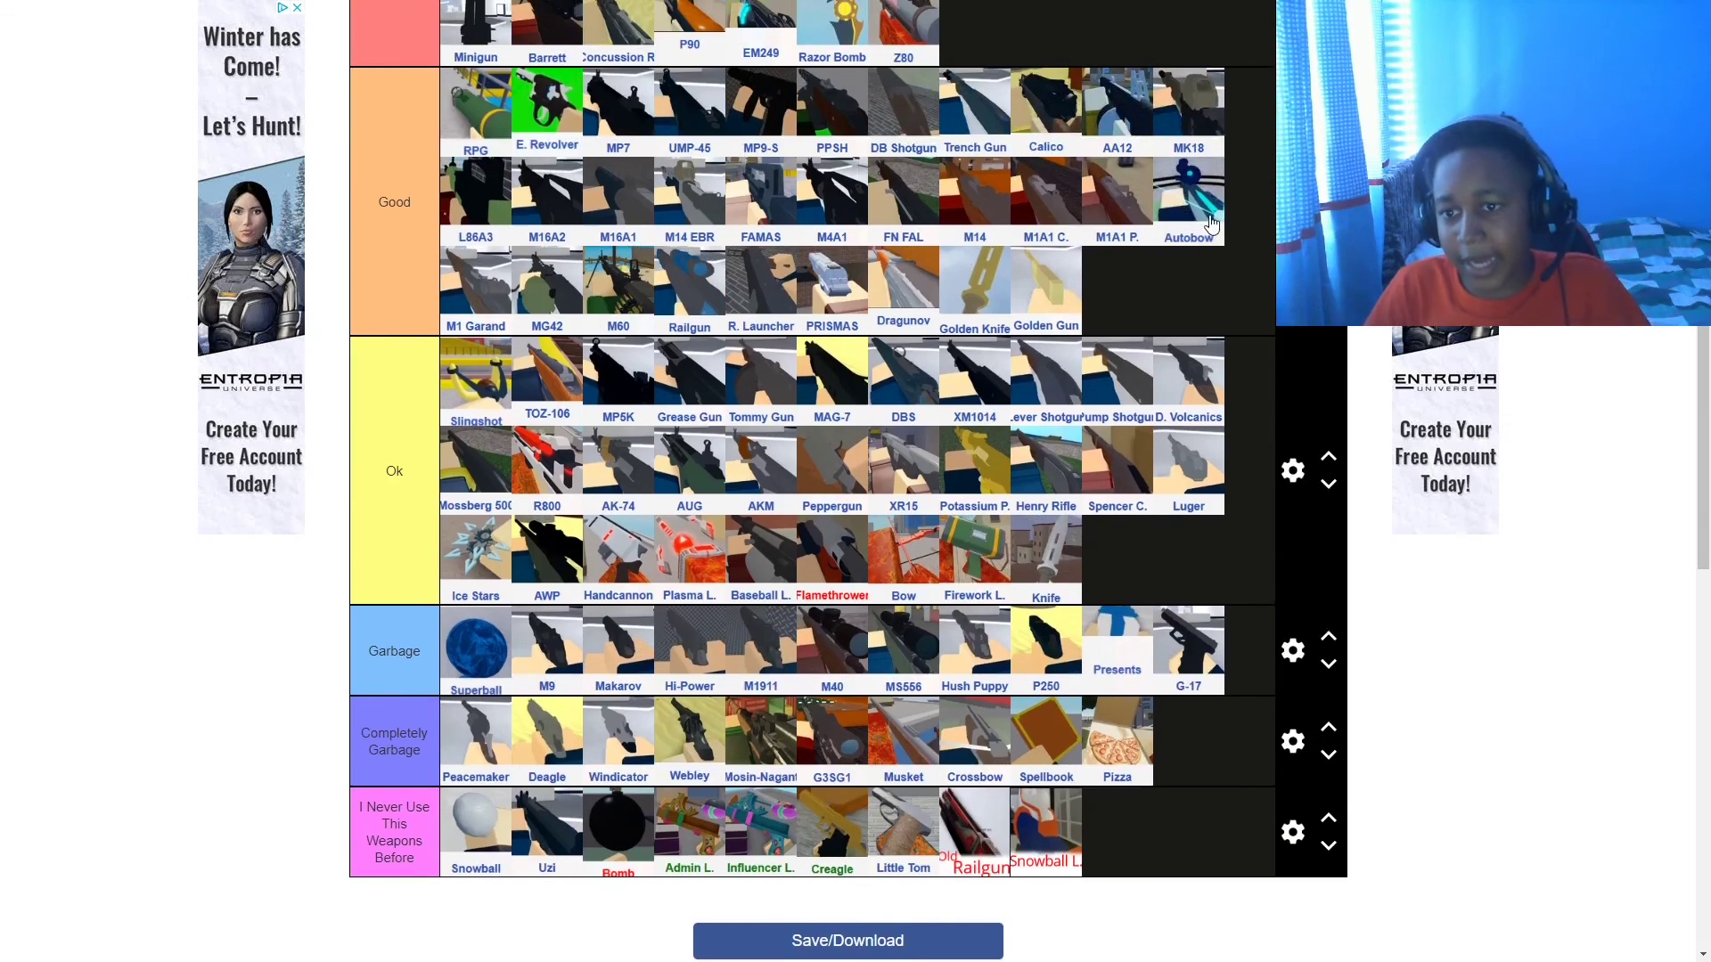
- Move Autobow to follow Golden Gun in the Good row, then review the finished tier list
left_click_drag(1210, 223, 1137, 328)
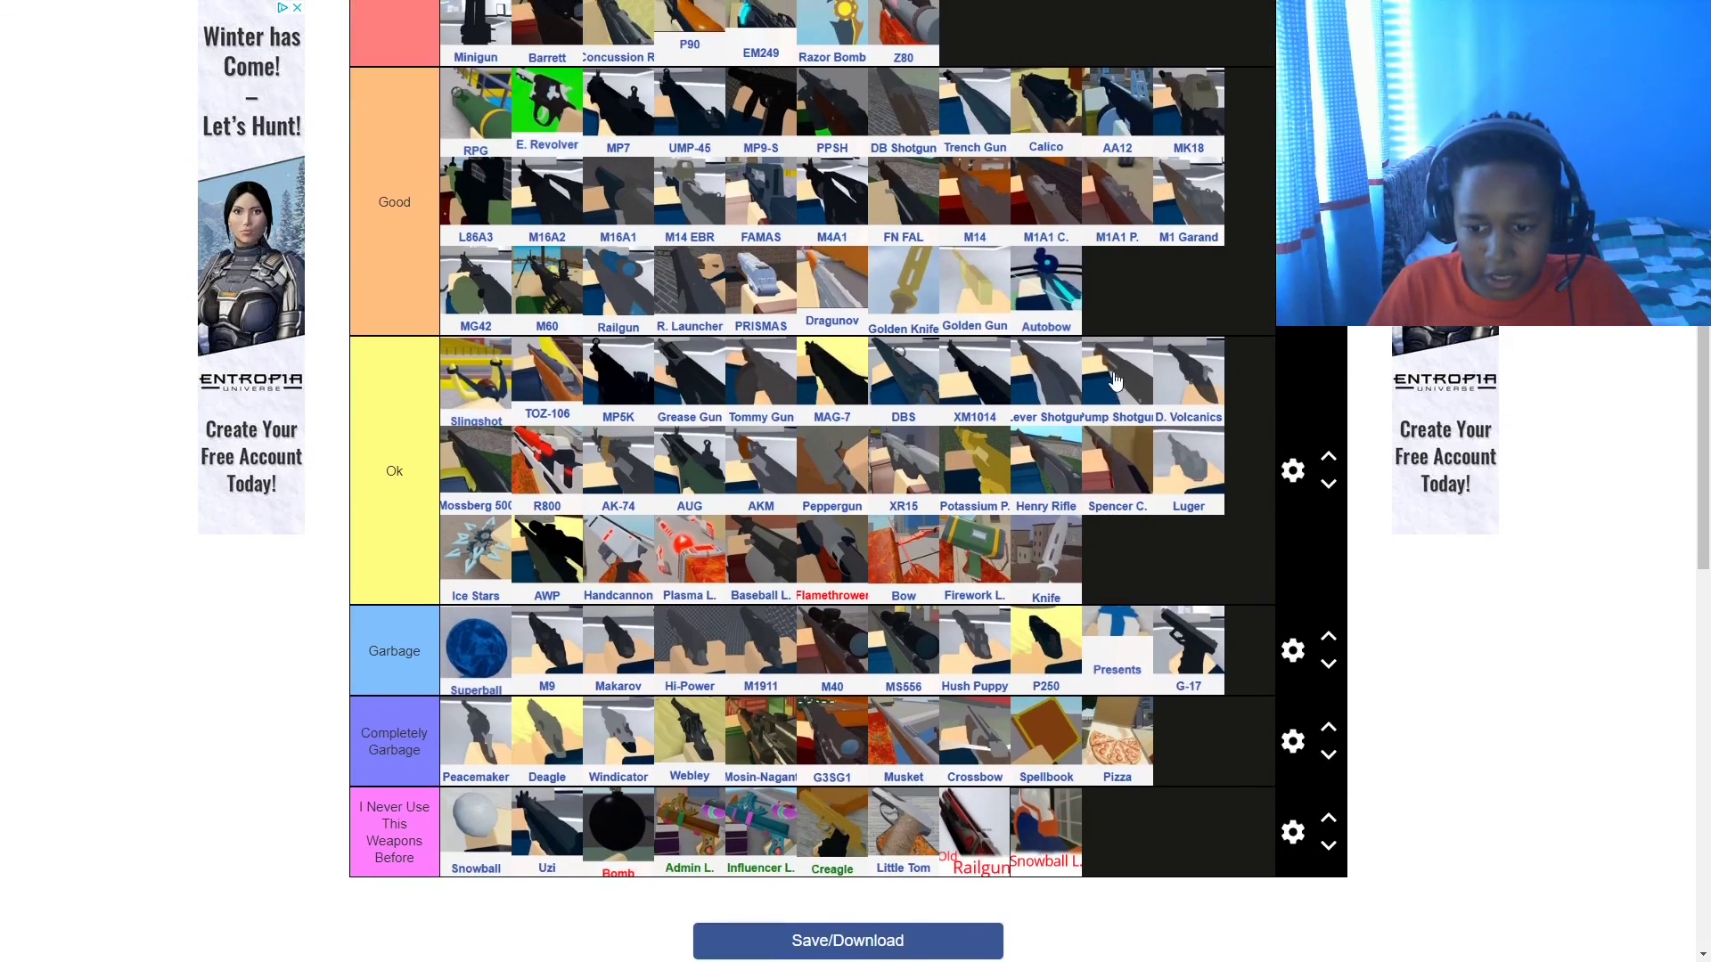
scroll(1143, 398, "up", 1)
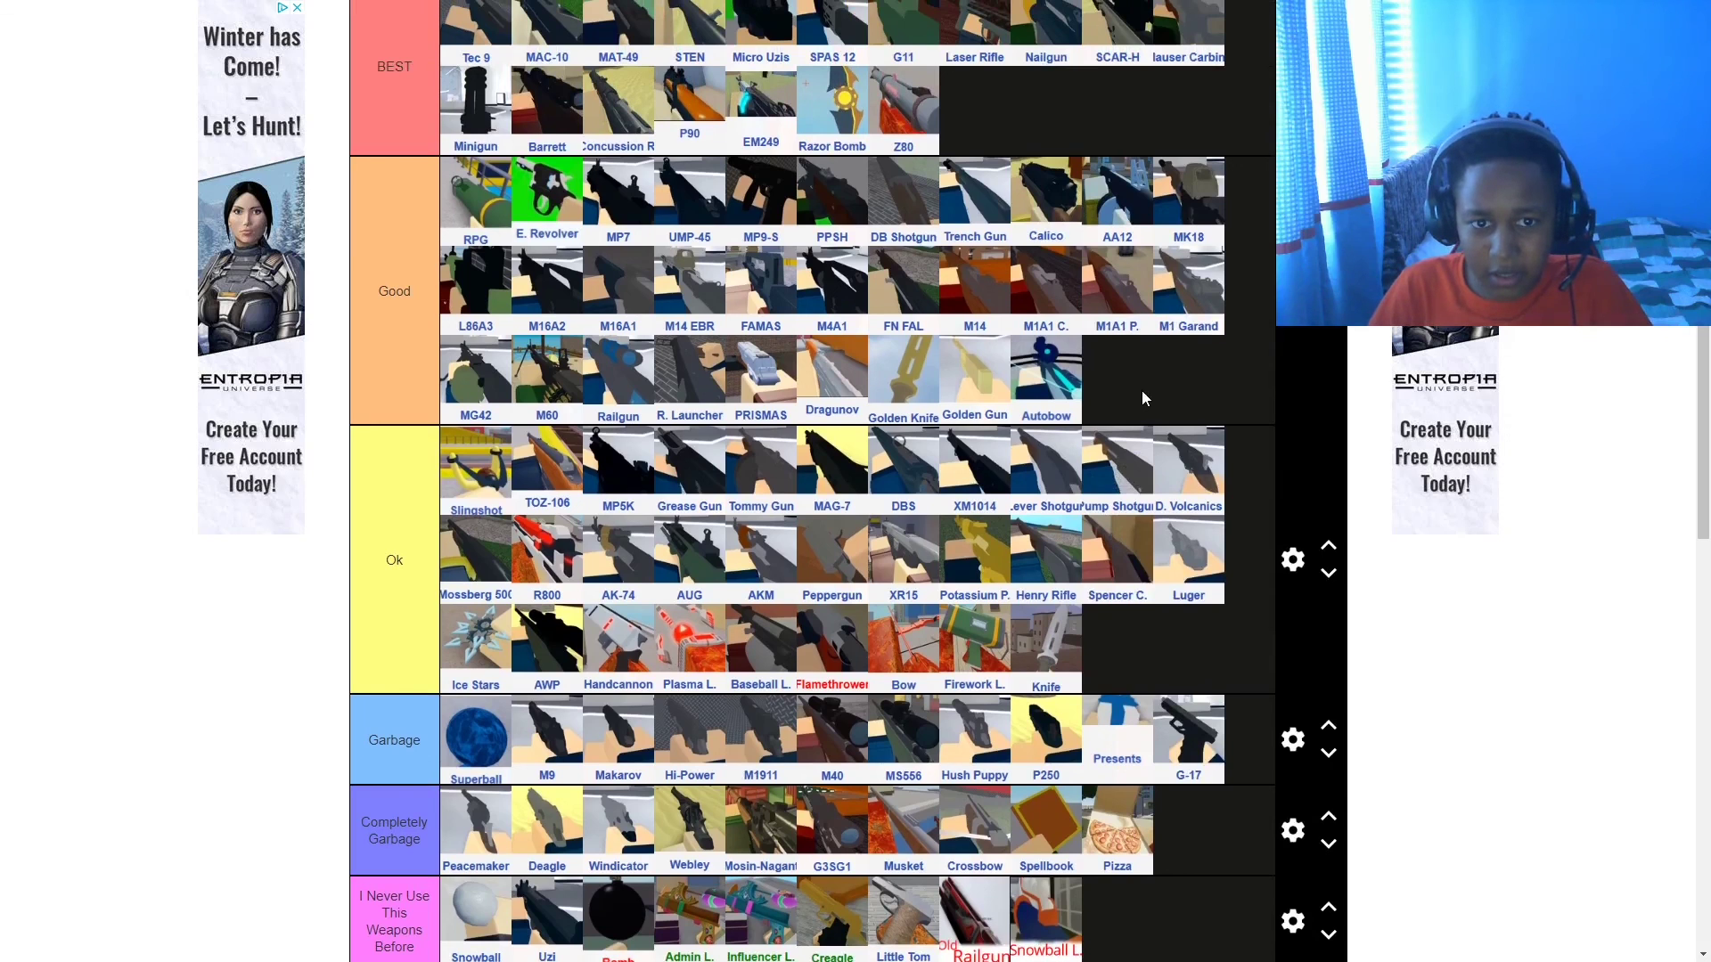
scroll(1141, 390, "up", 1)
scroll(1141, 390, "down", 2)
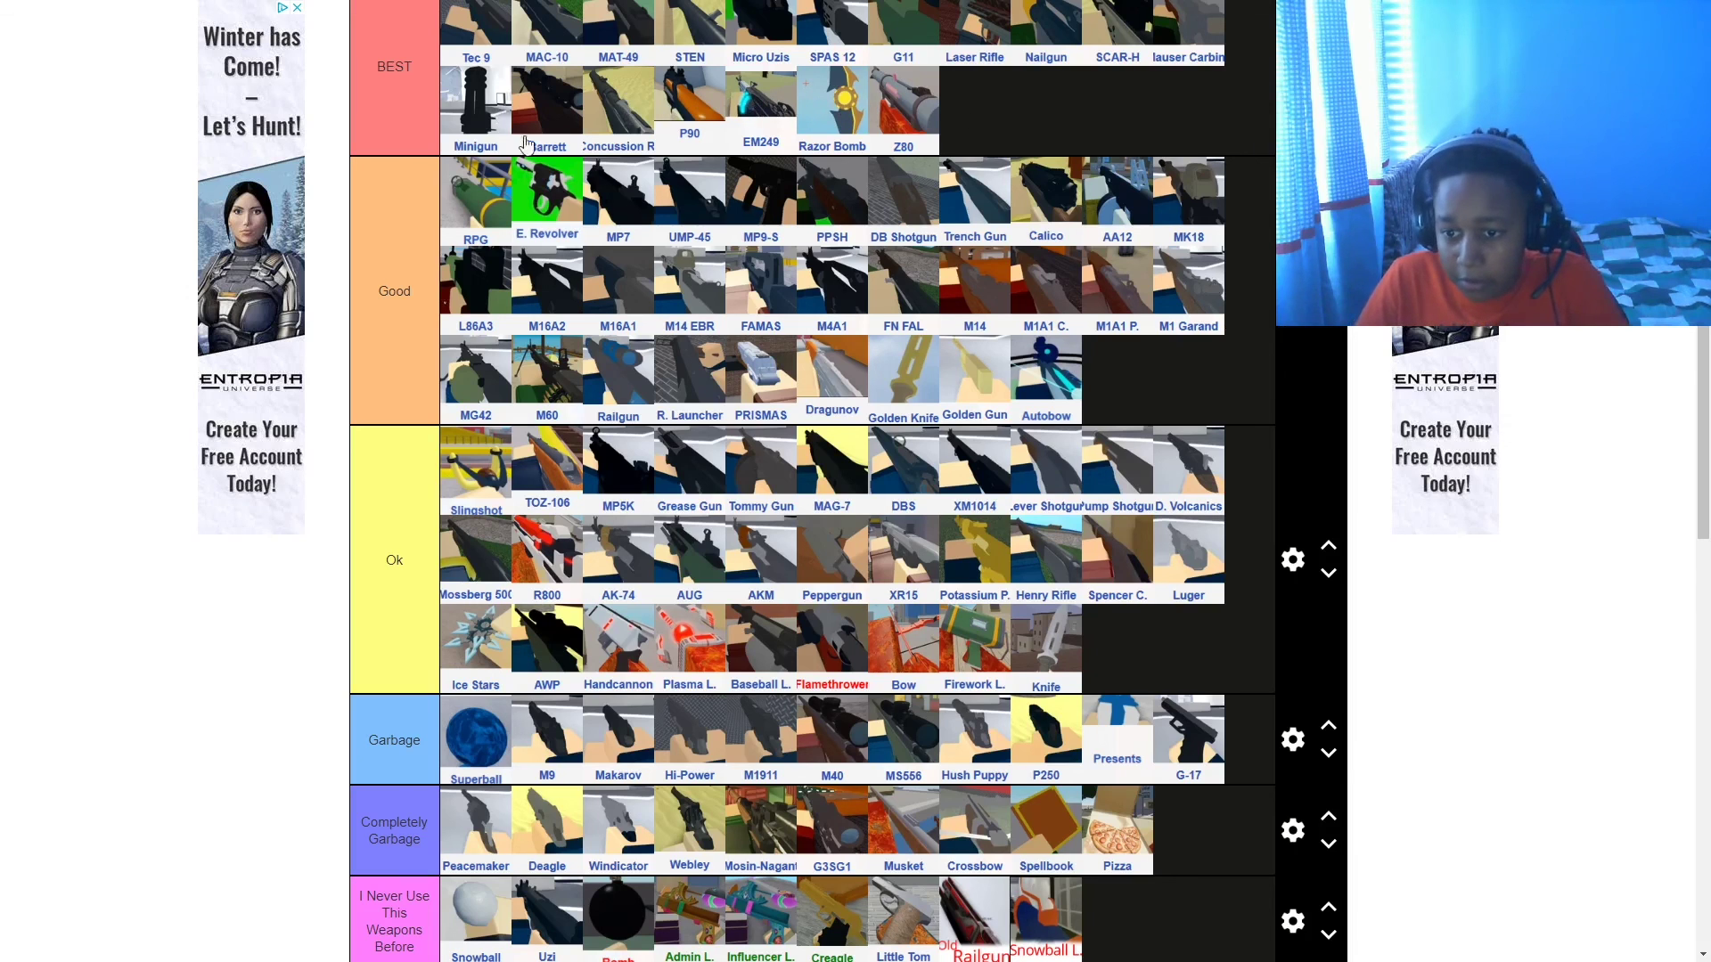
scroll(1162, 432, "up", 2)
scroll(1158, 419, "up", 1)
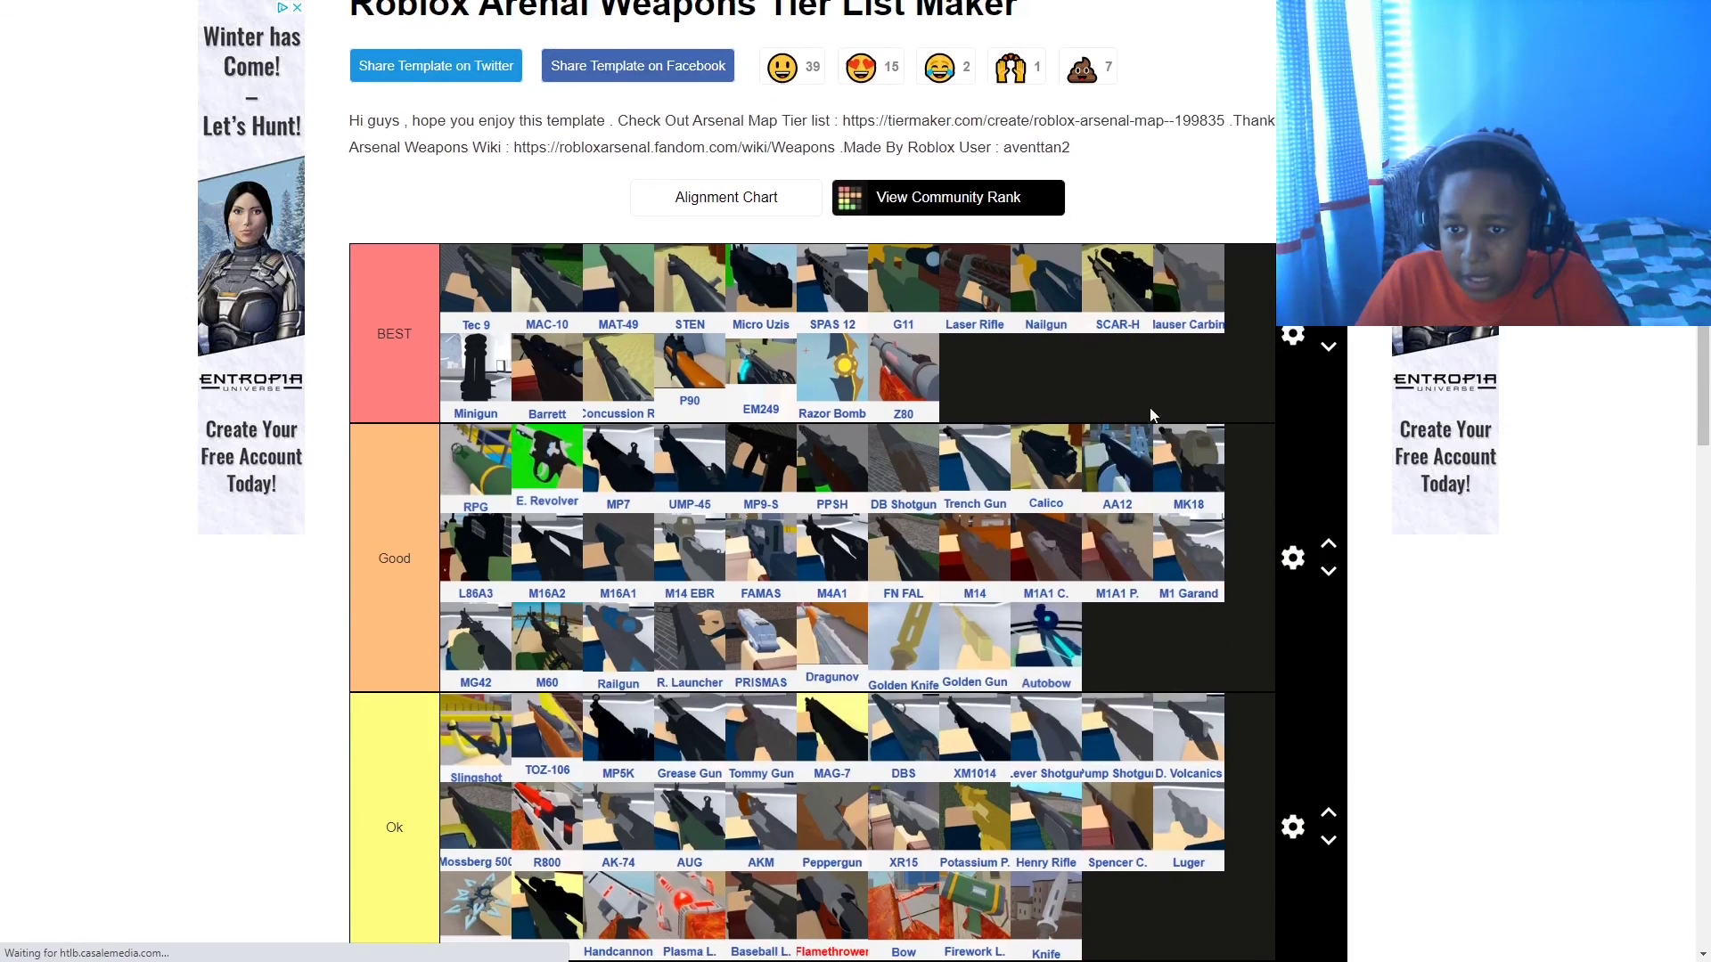
left_click_drag(892, 384, 952, 378)
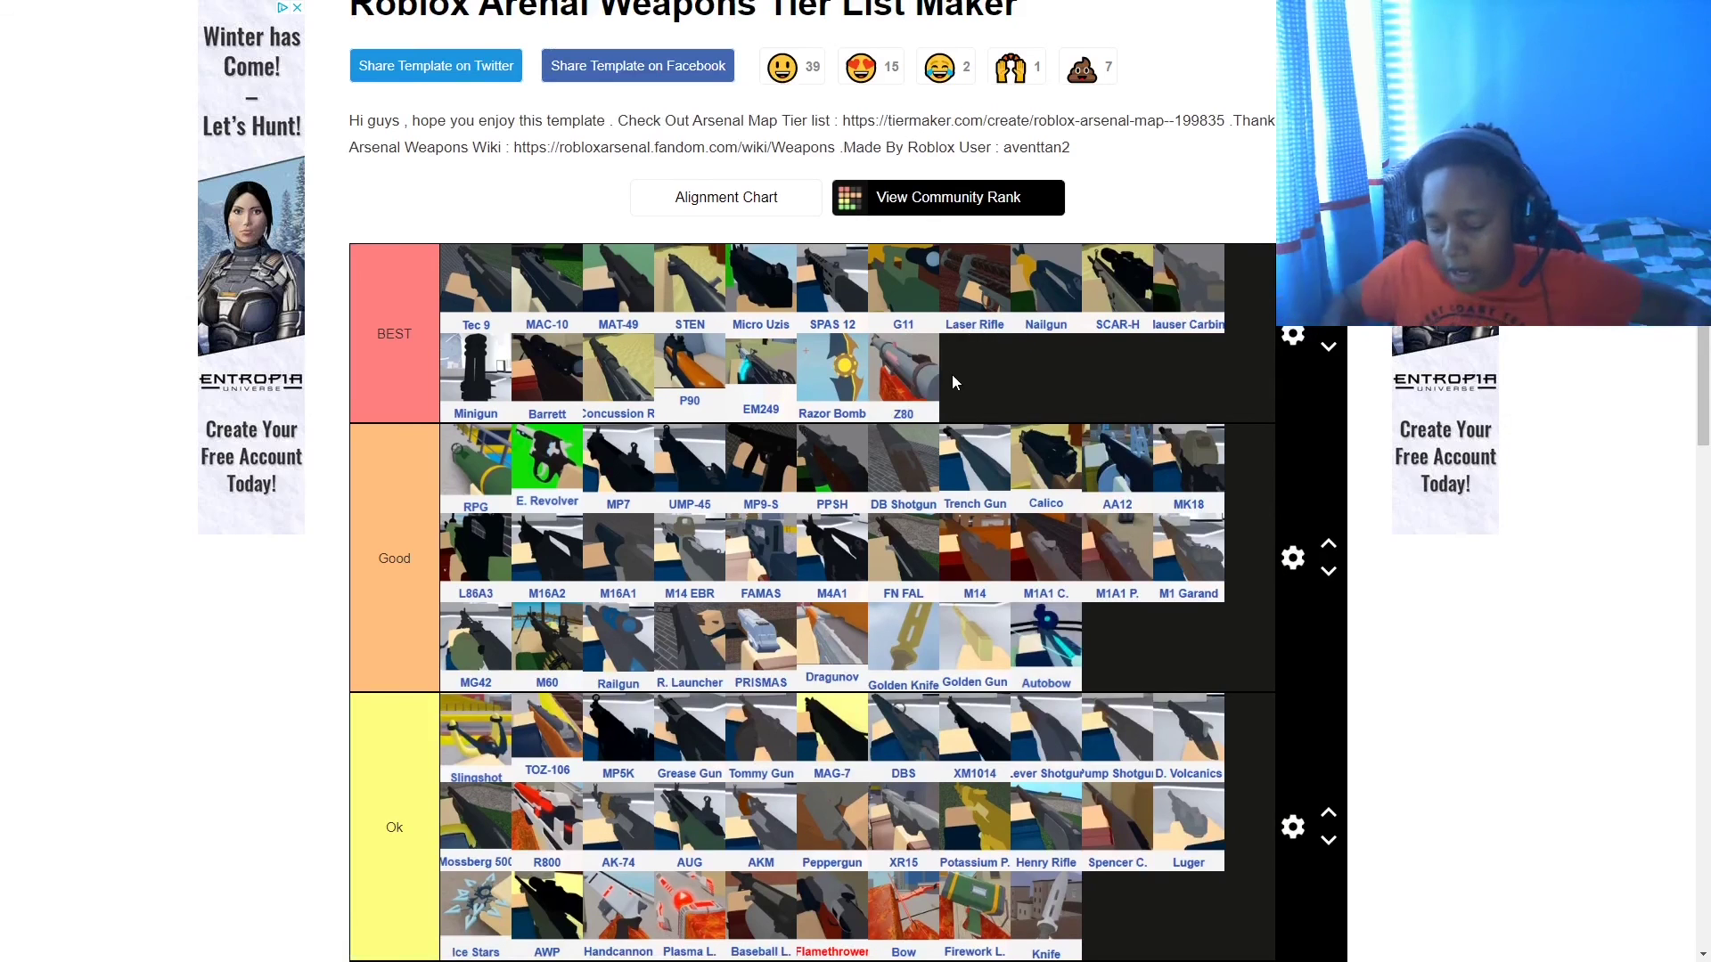